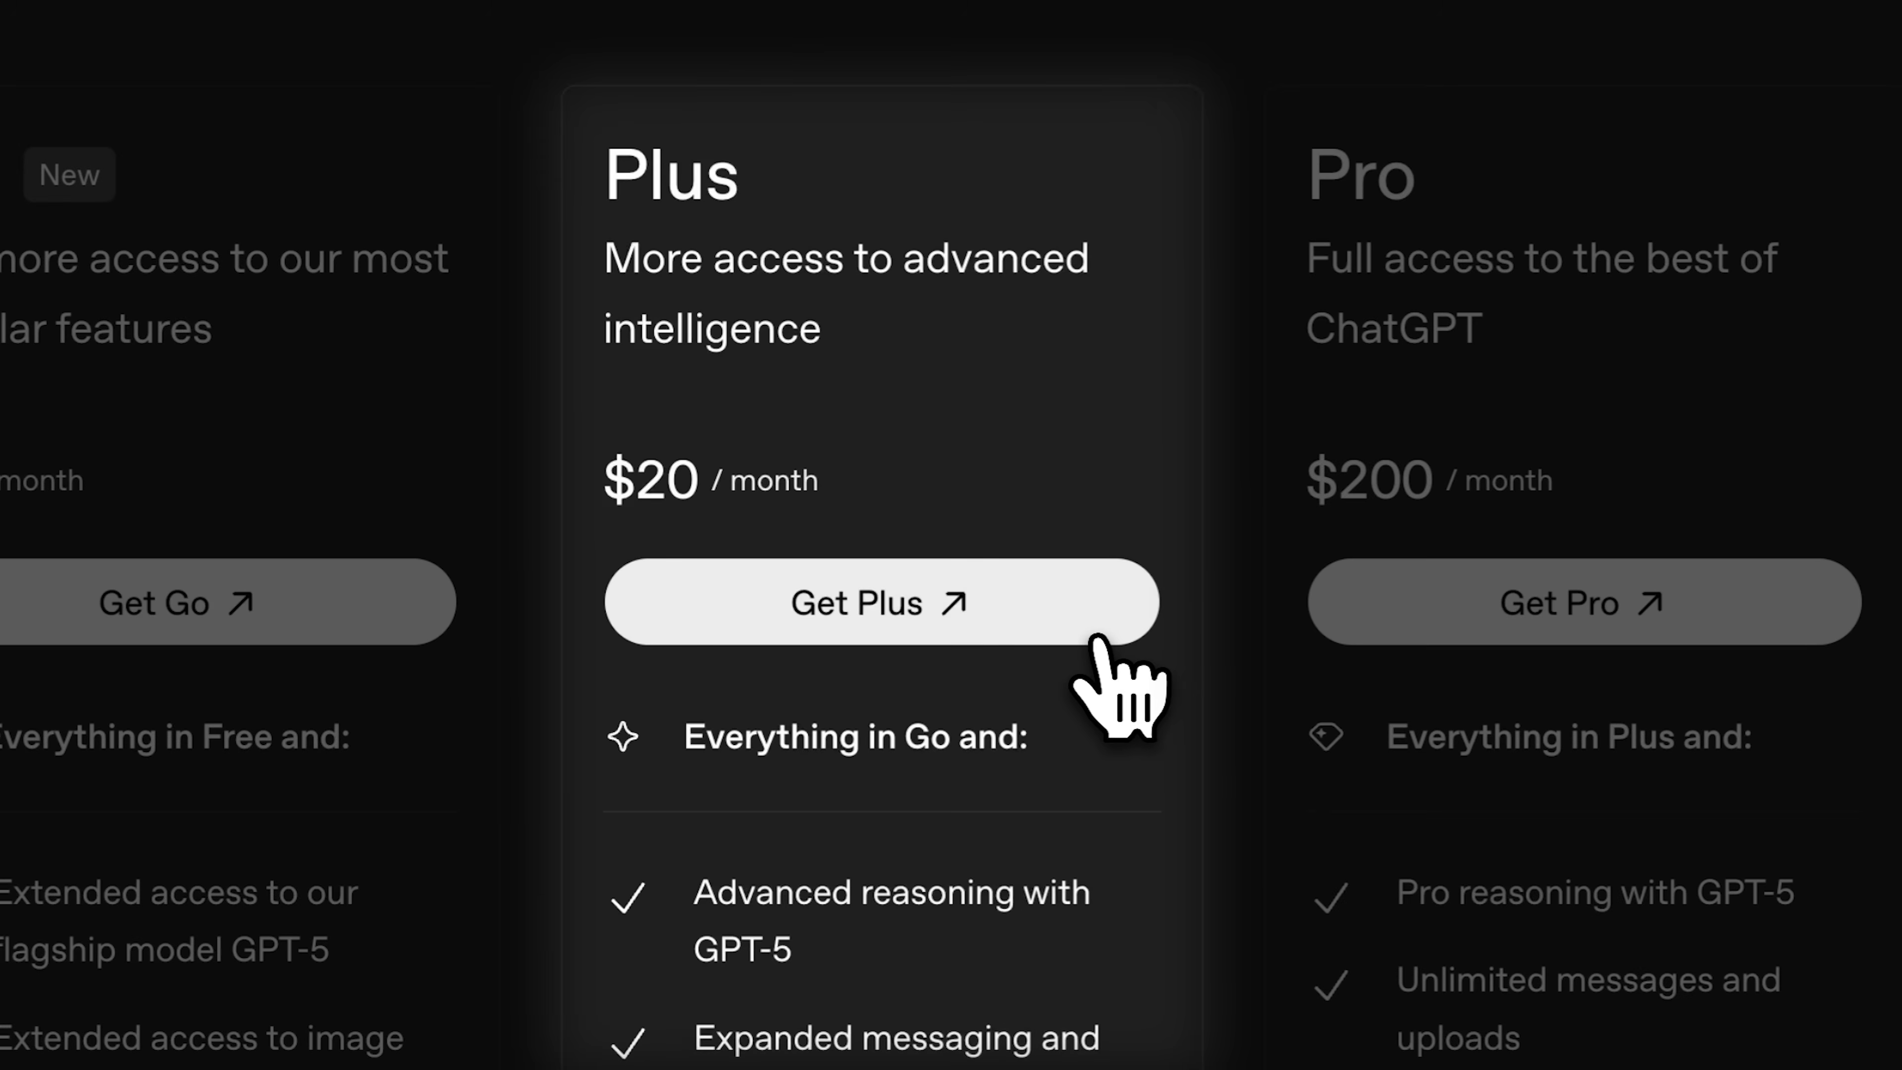
- Choose Get Plus on the $20-a-month ChatGPT Plus plan card
left_click(1096, 637)
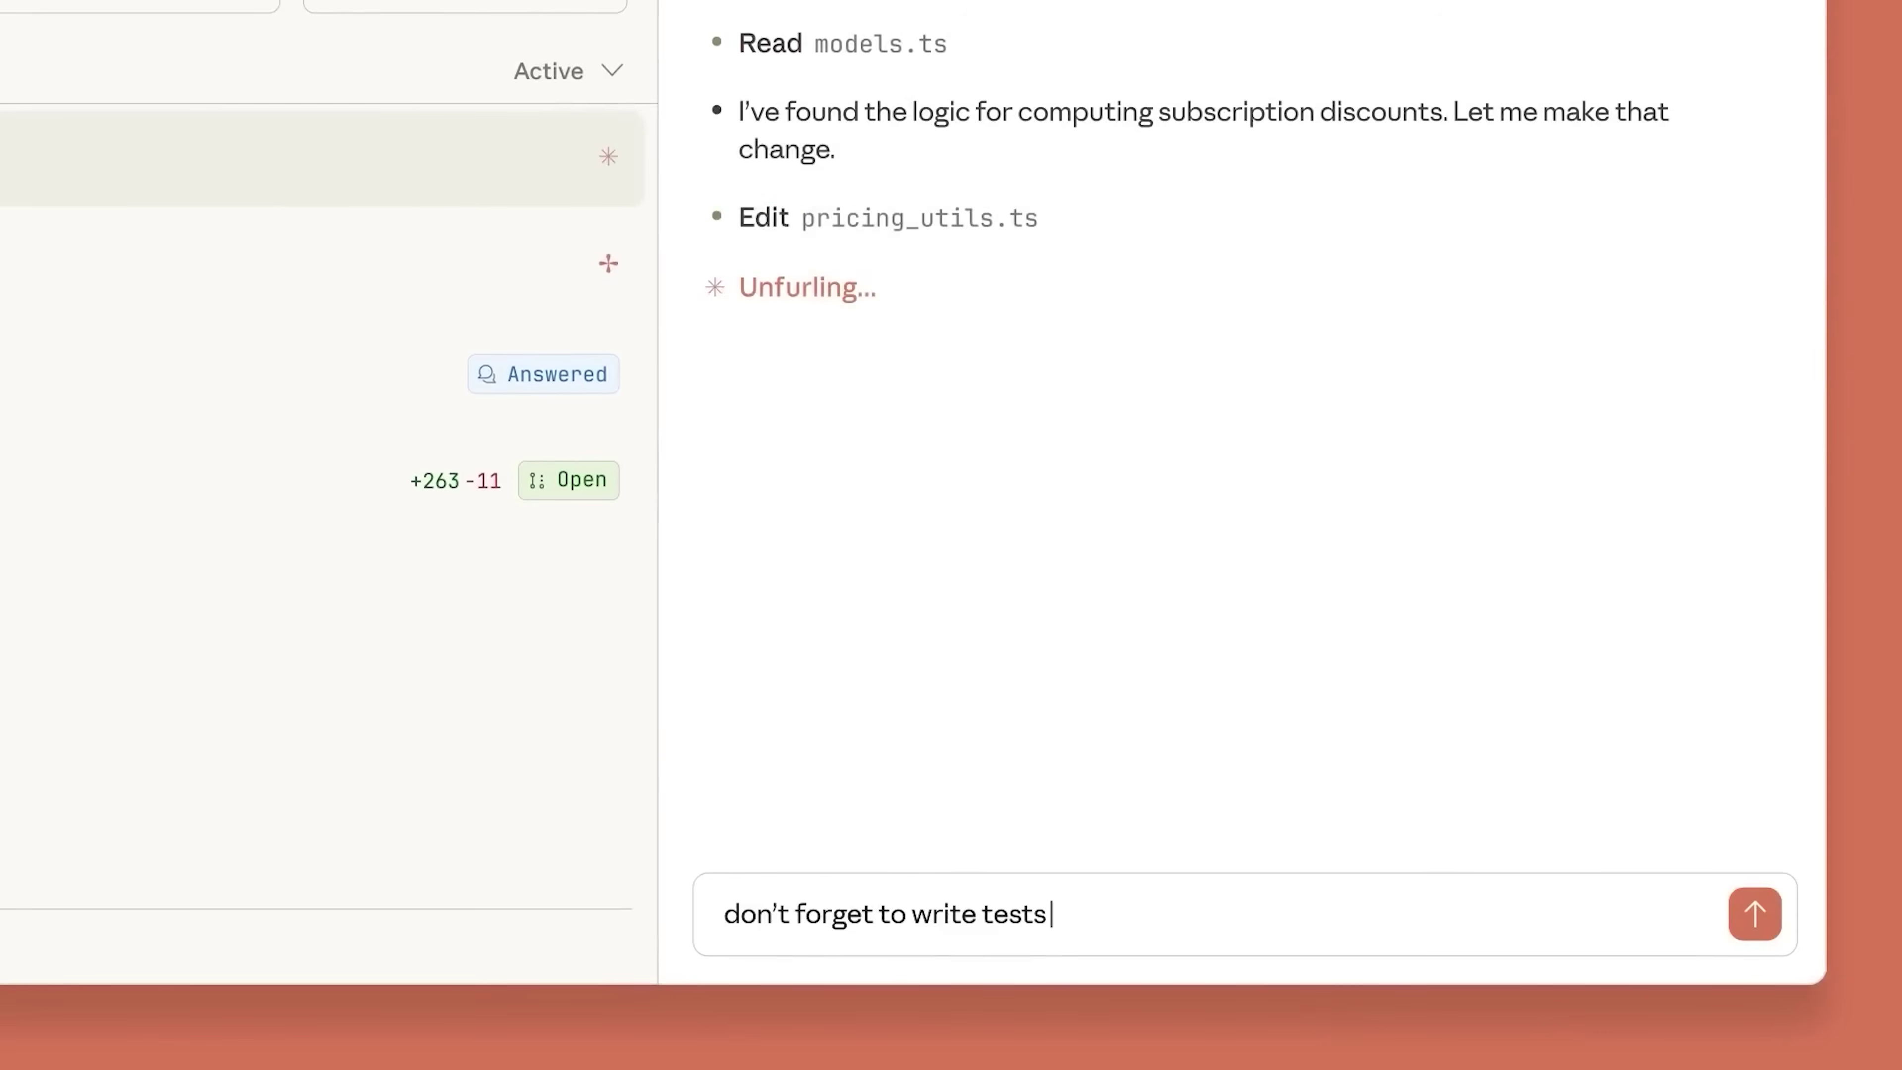
- Send Claude the follow-up 'don't forget to write tests' for the discount change
key("Return")
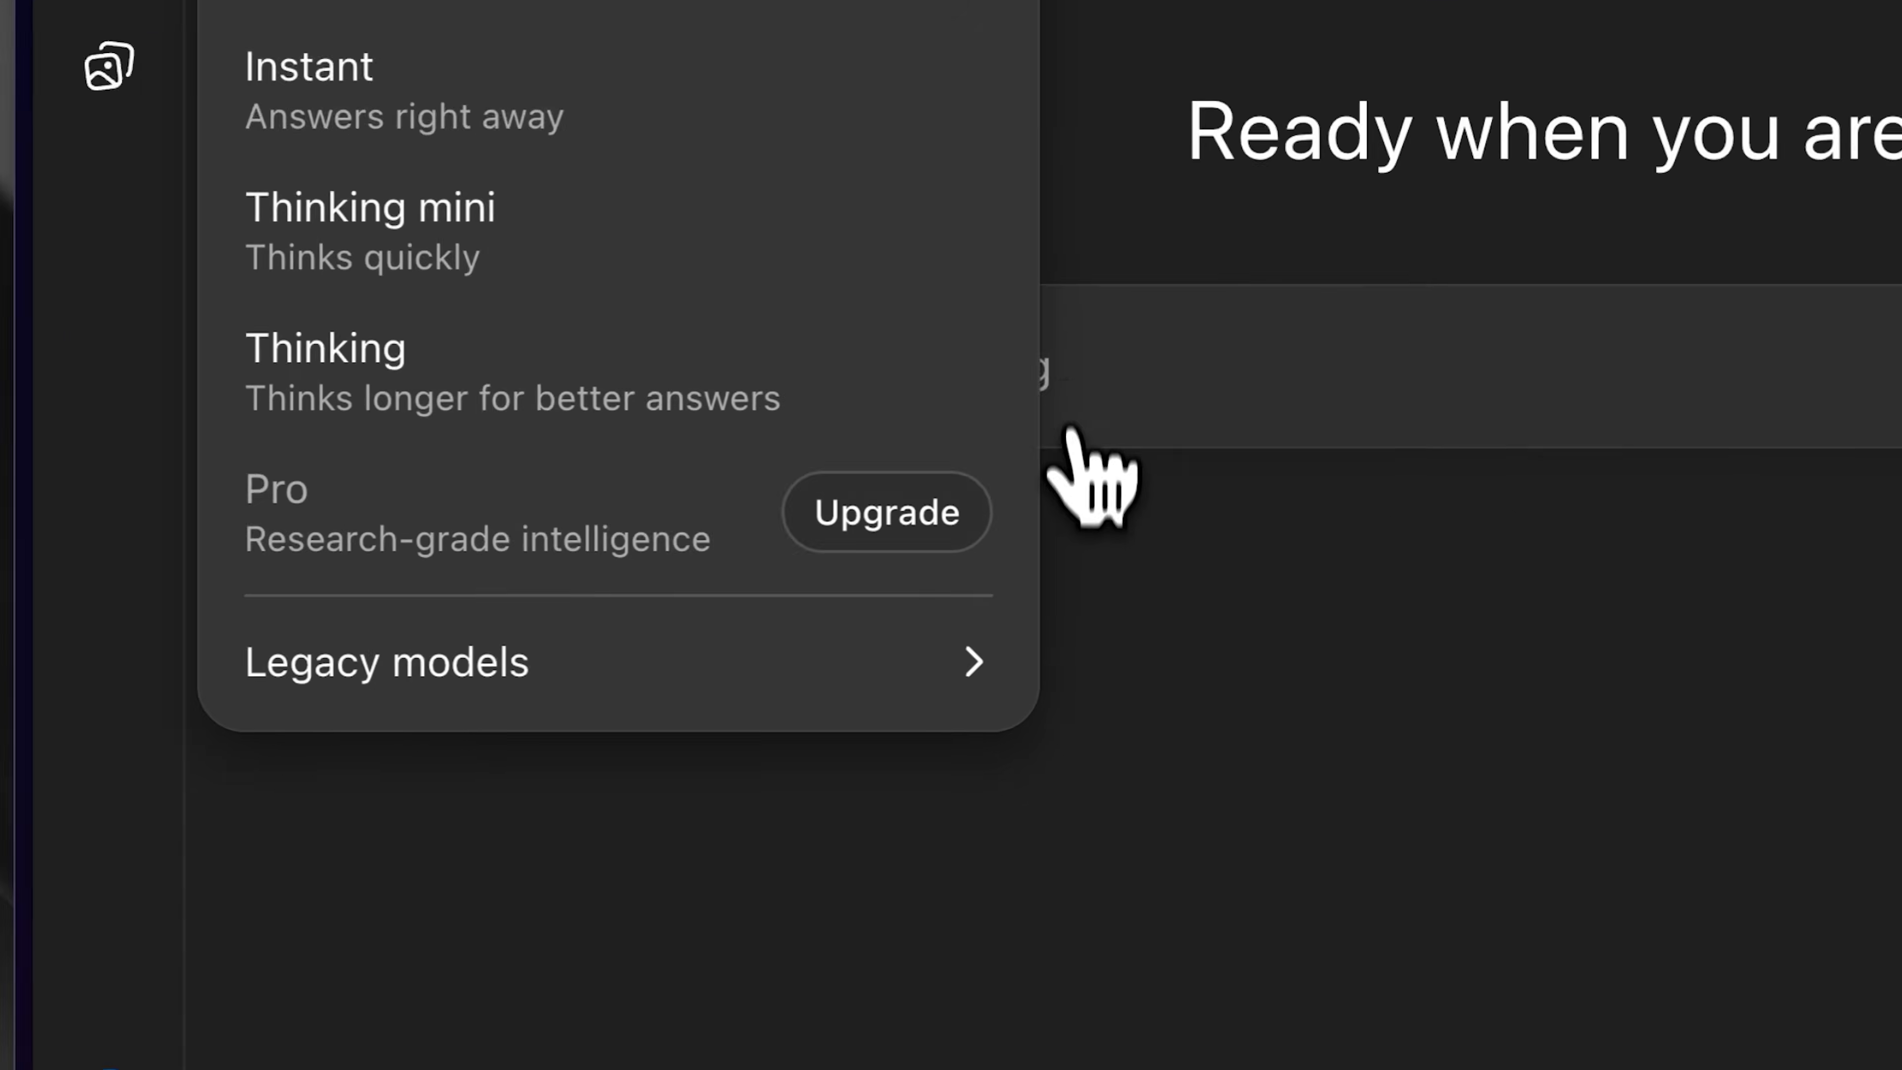
- Show the GPT-5 model menu with its Legacy models submenu expanded
mouse_move(955, 974)
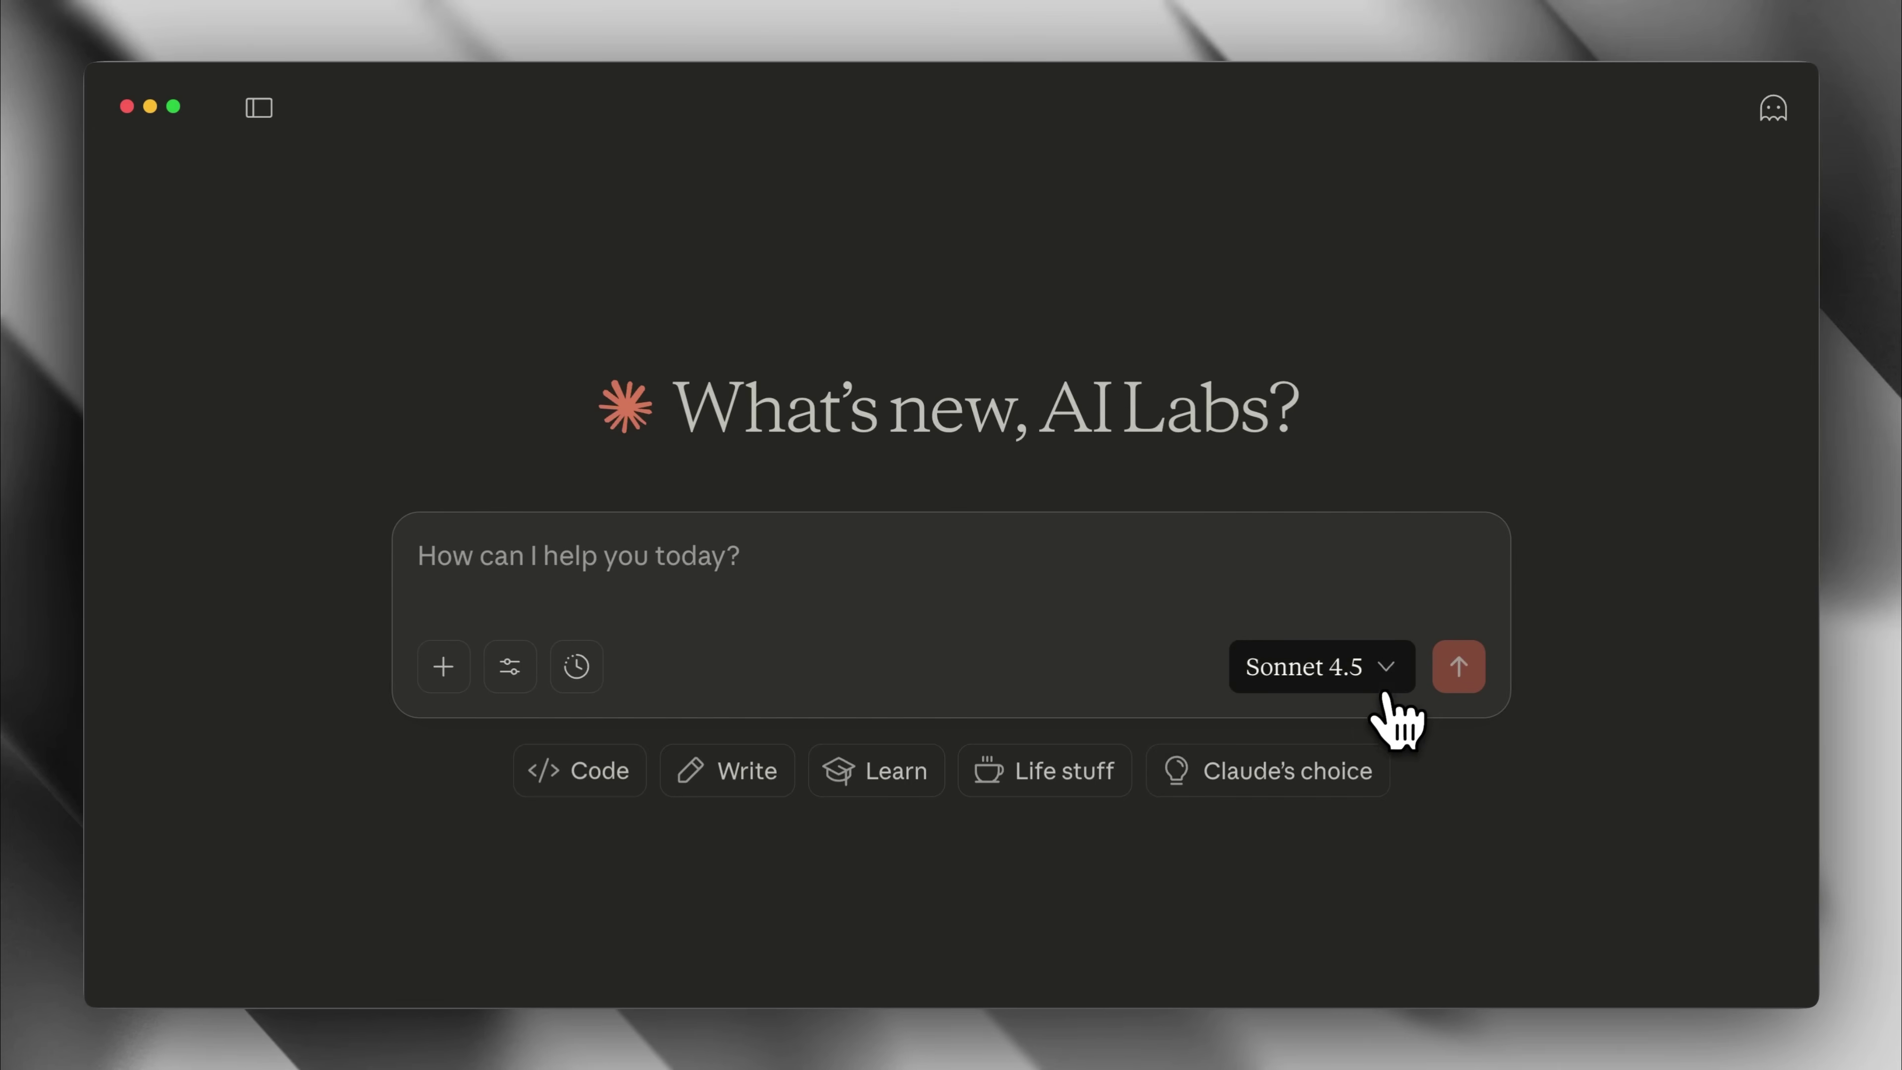
- Expand Claude's Sonnet 4.5 model list to reveal More models like Opus 4, Sonnet 3.7, Haiku 3.5
left_click(1387, 686)
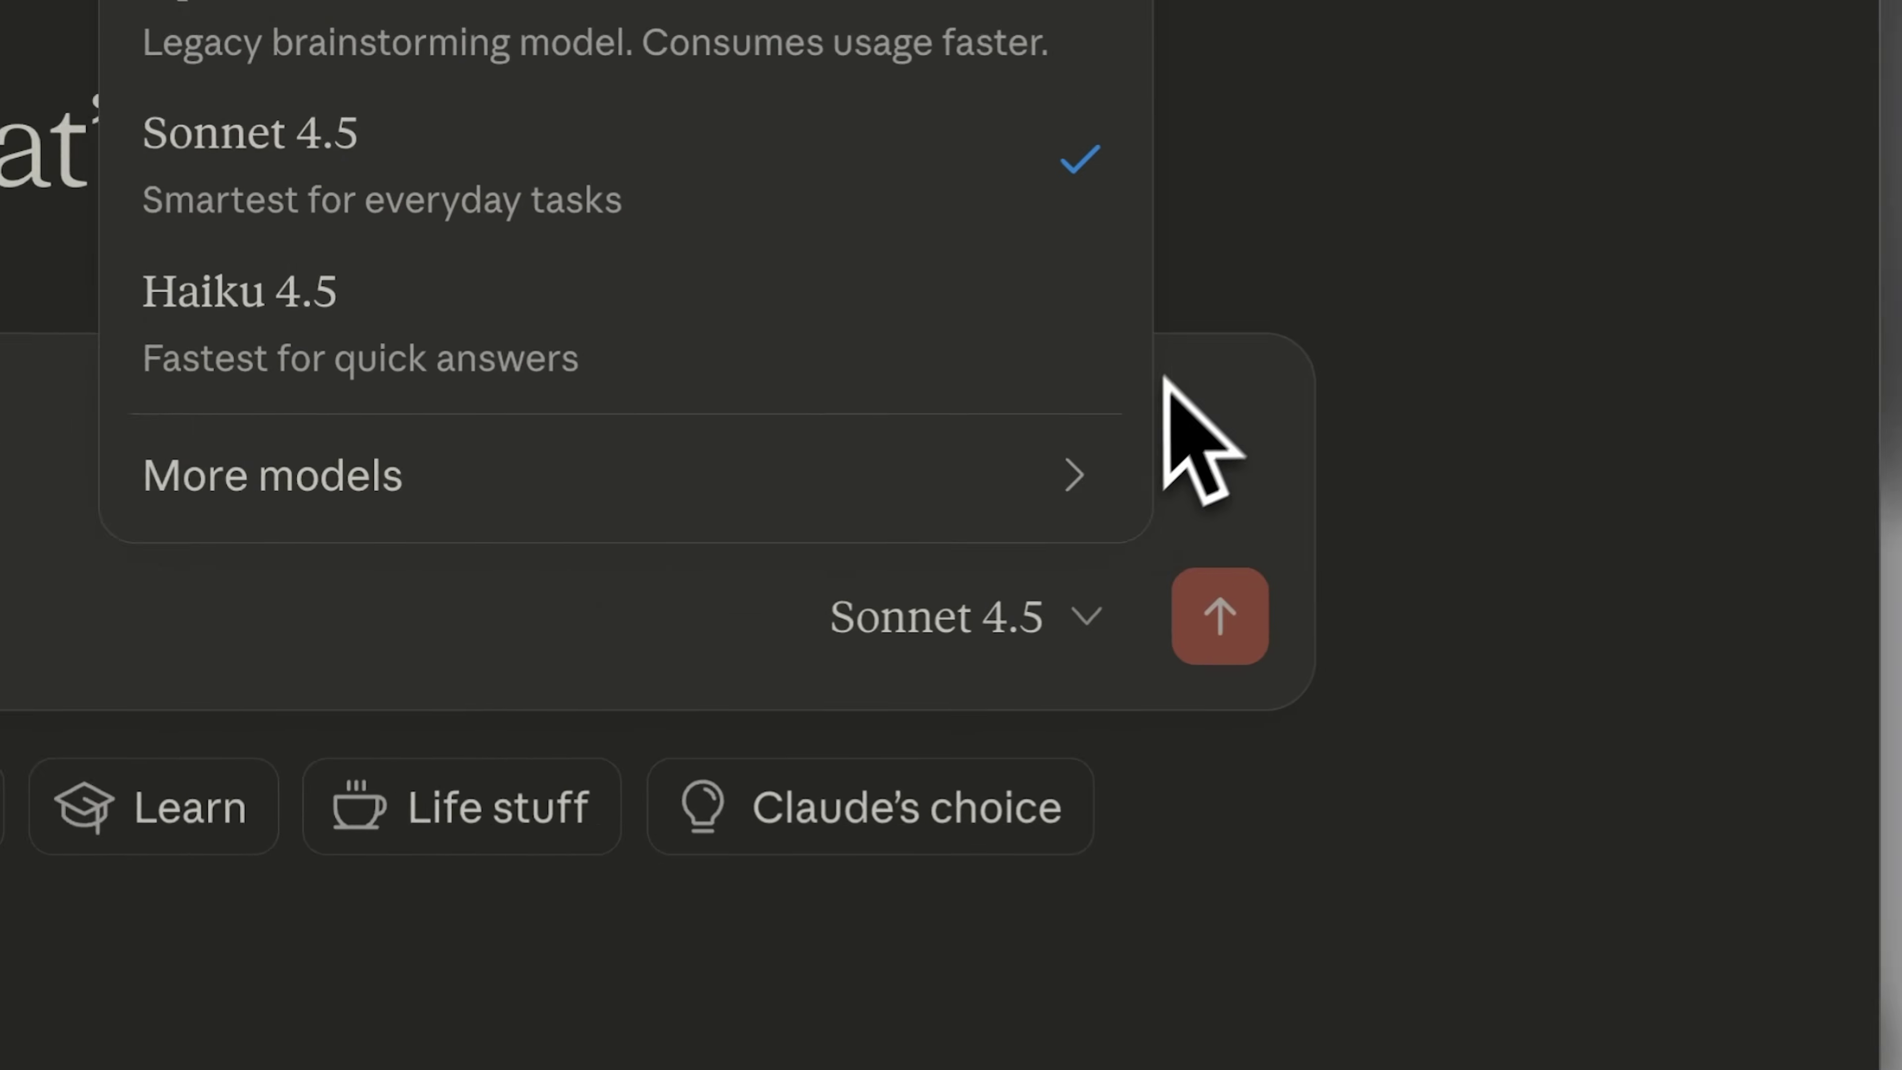
mouse_move(1688, 646)
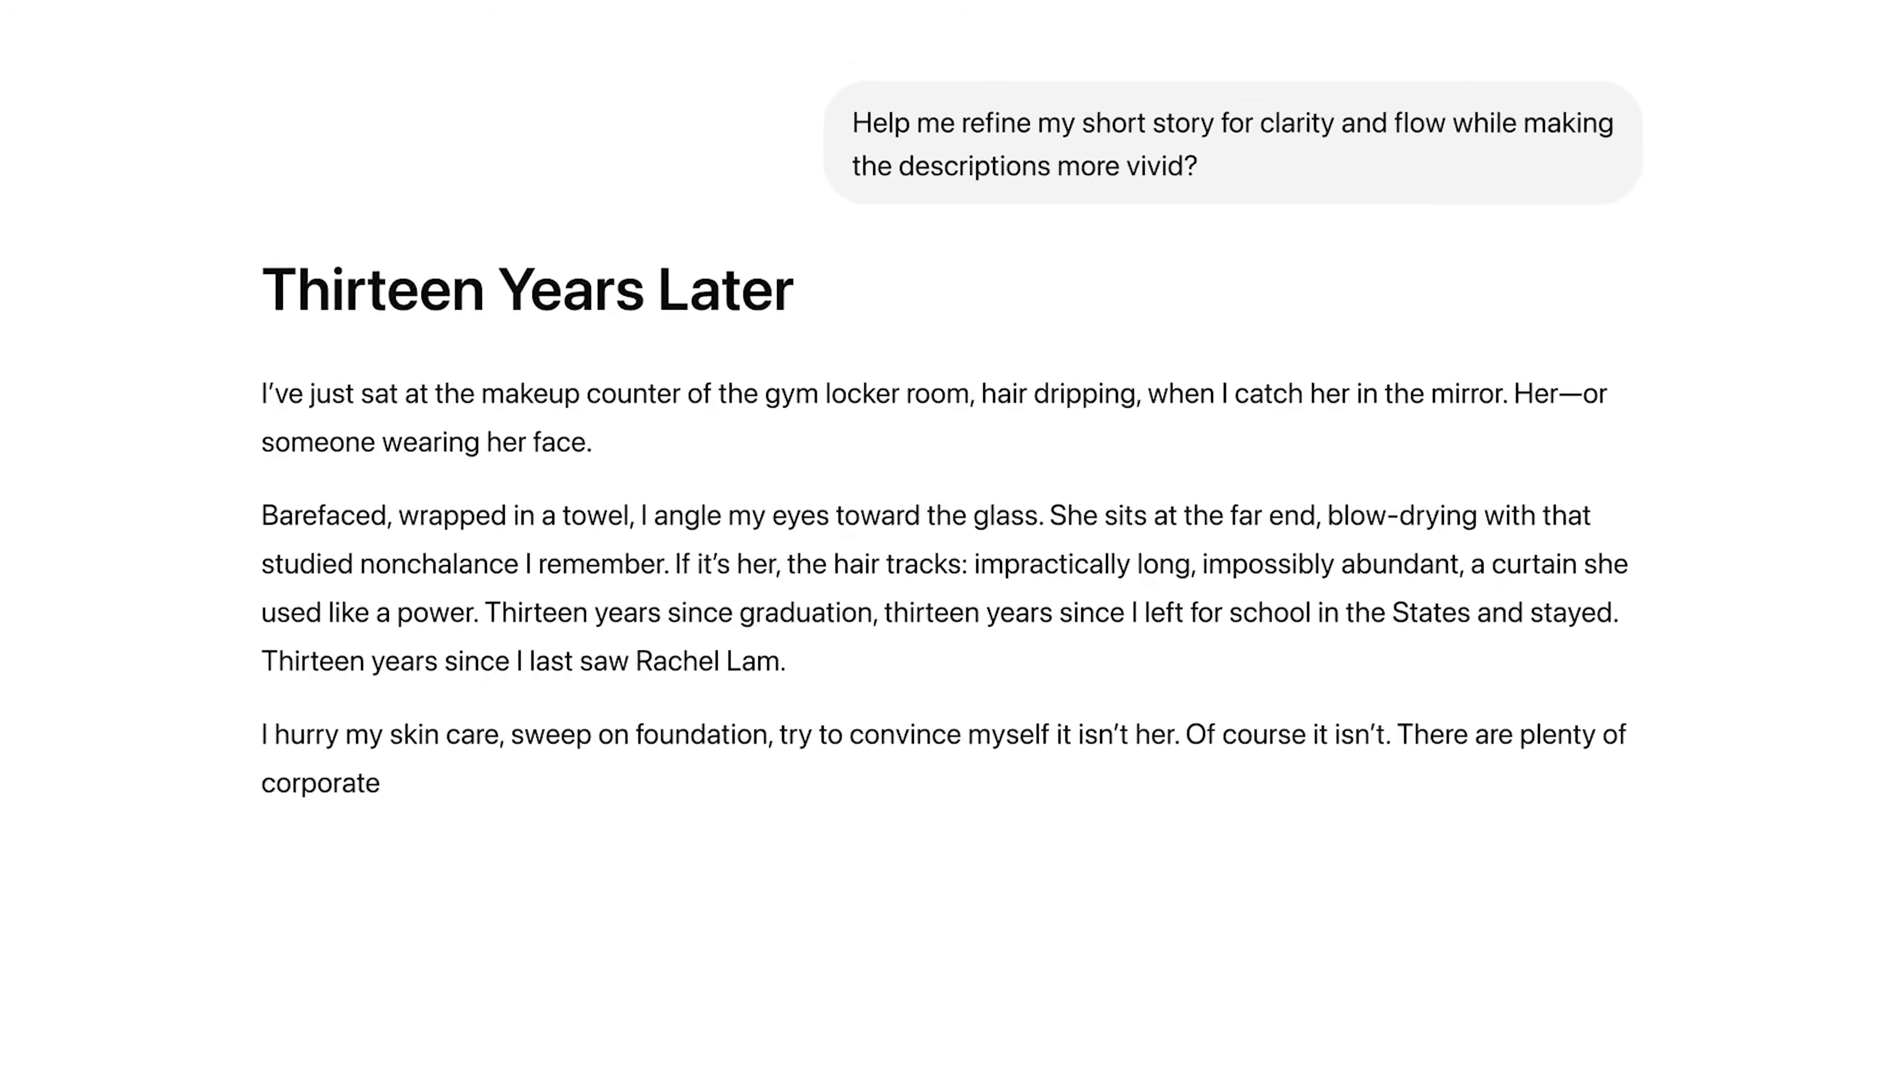
- Scroll through ChatGPT's refined version of the 'Thirteen Years Later' story
scroll(285, 288, "down", 20)
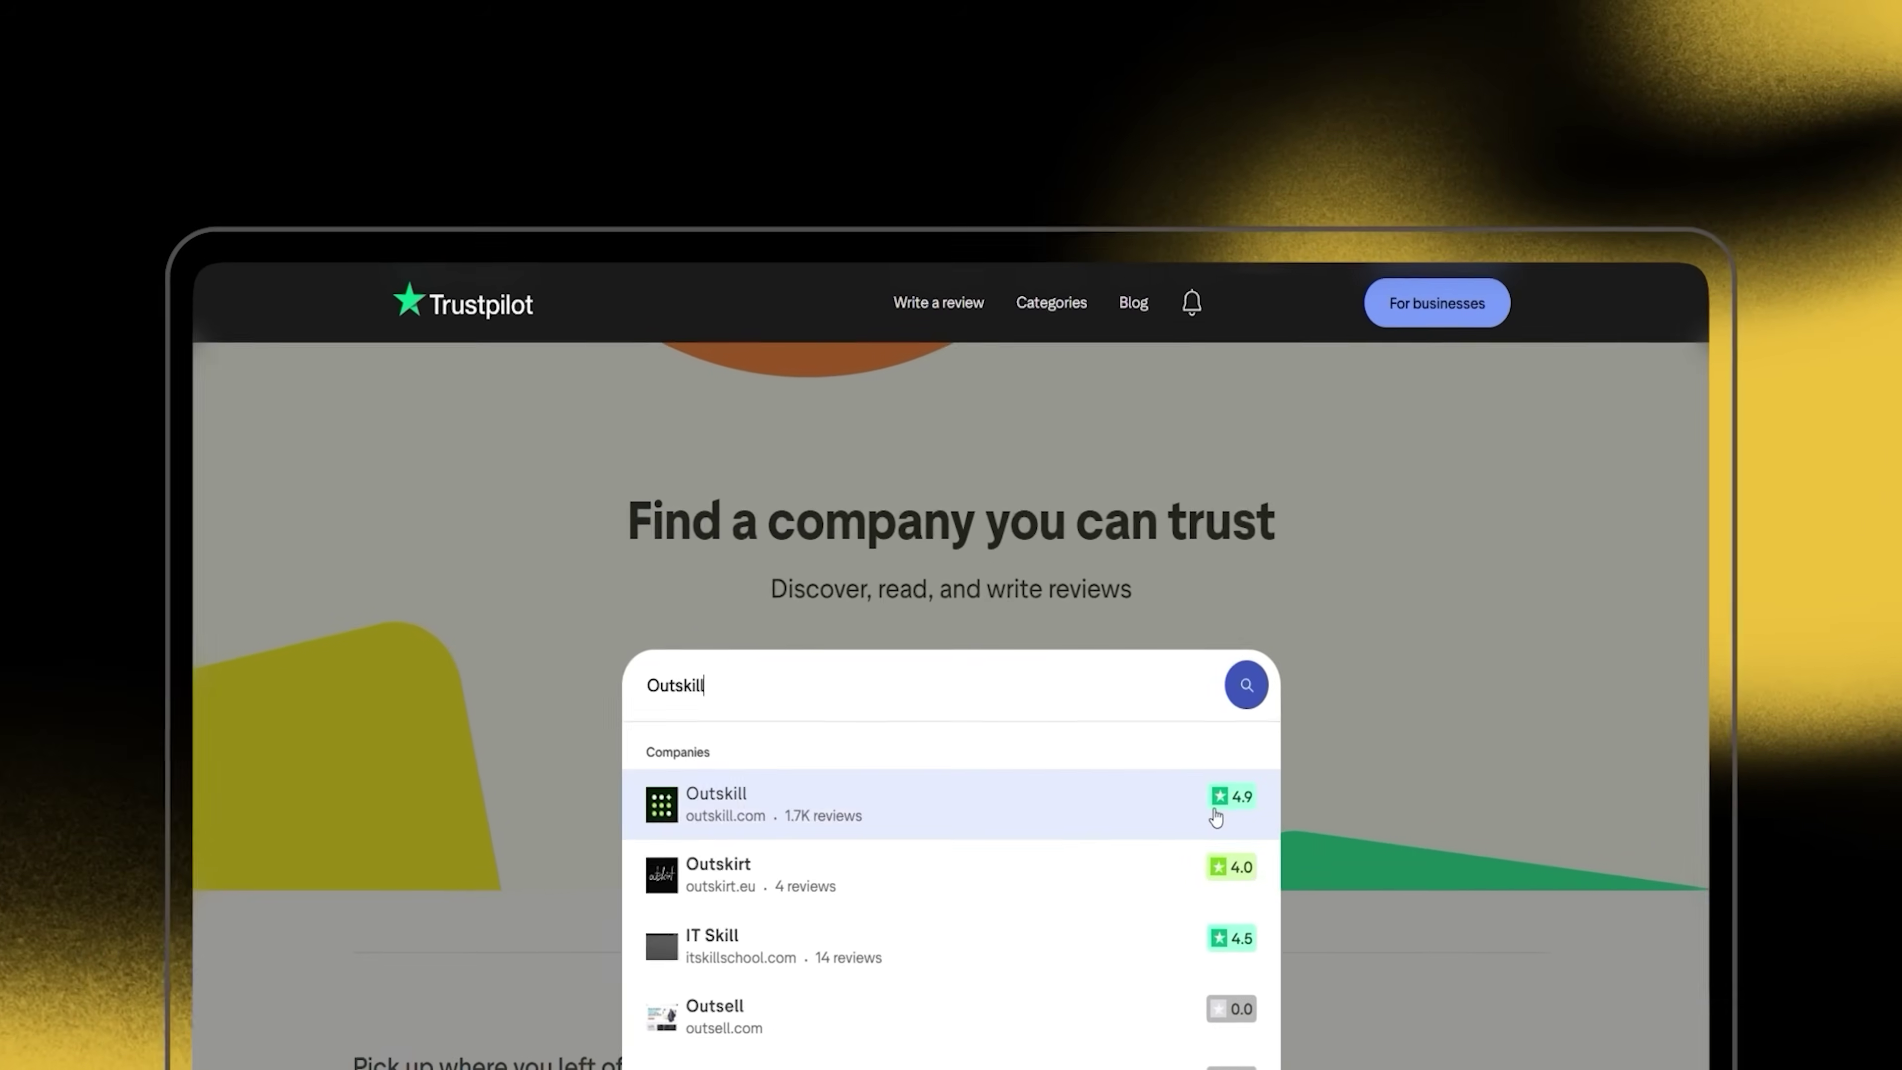
- Open Outskill's Trustpilot company reviews page from the search results
left_click(1216, 816)
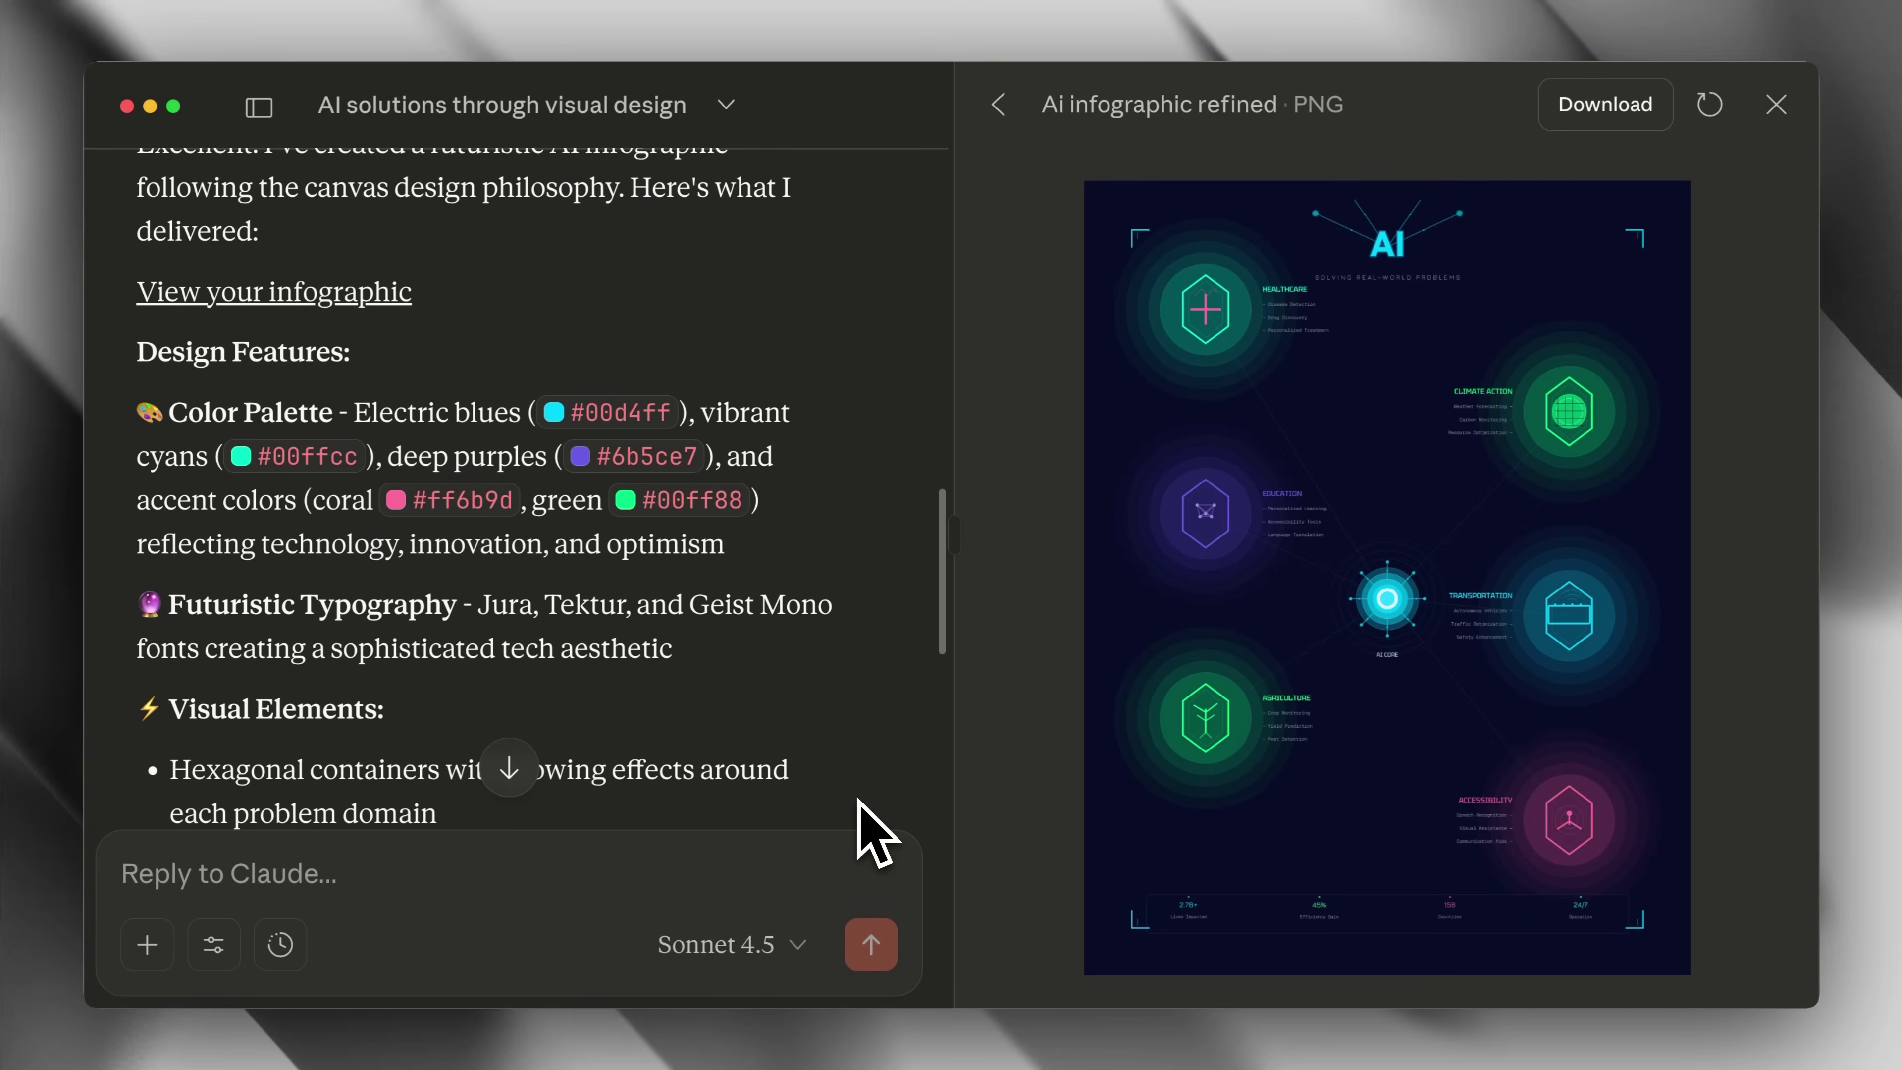
- Scroll through Claude's explanation of the refined AI infographic image
scroll(865, 810, "down", 10)
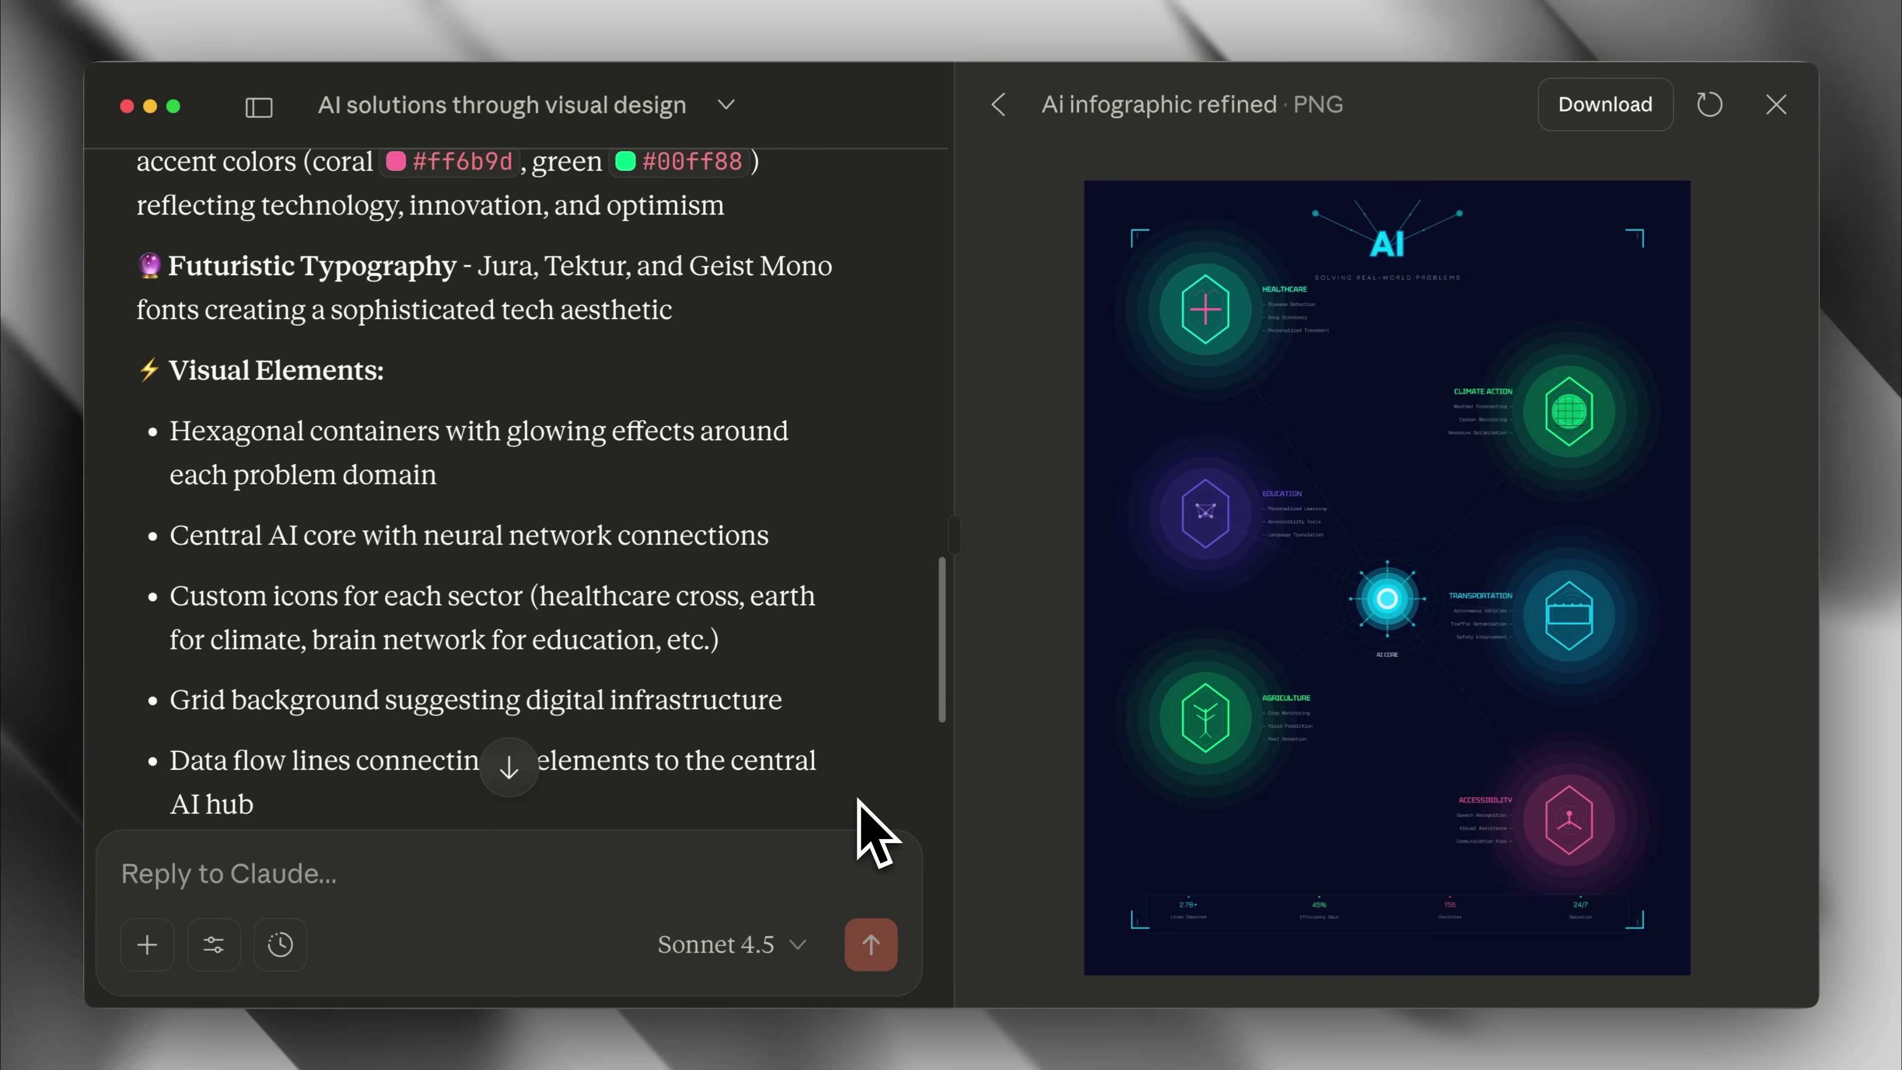
scroll(877, 831, "down", 10)
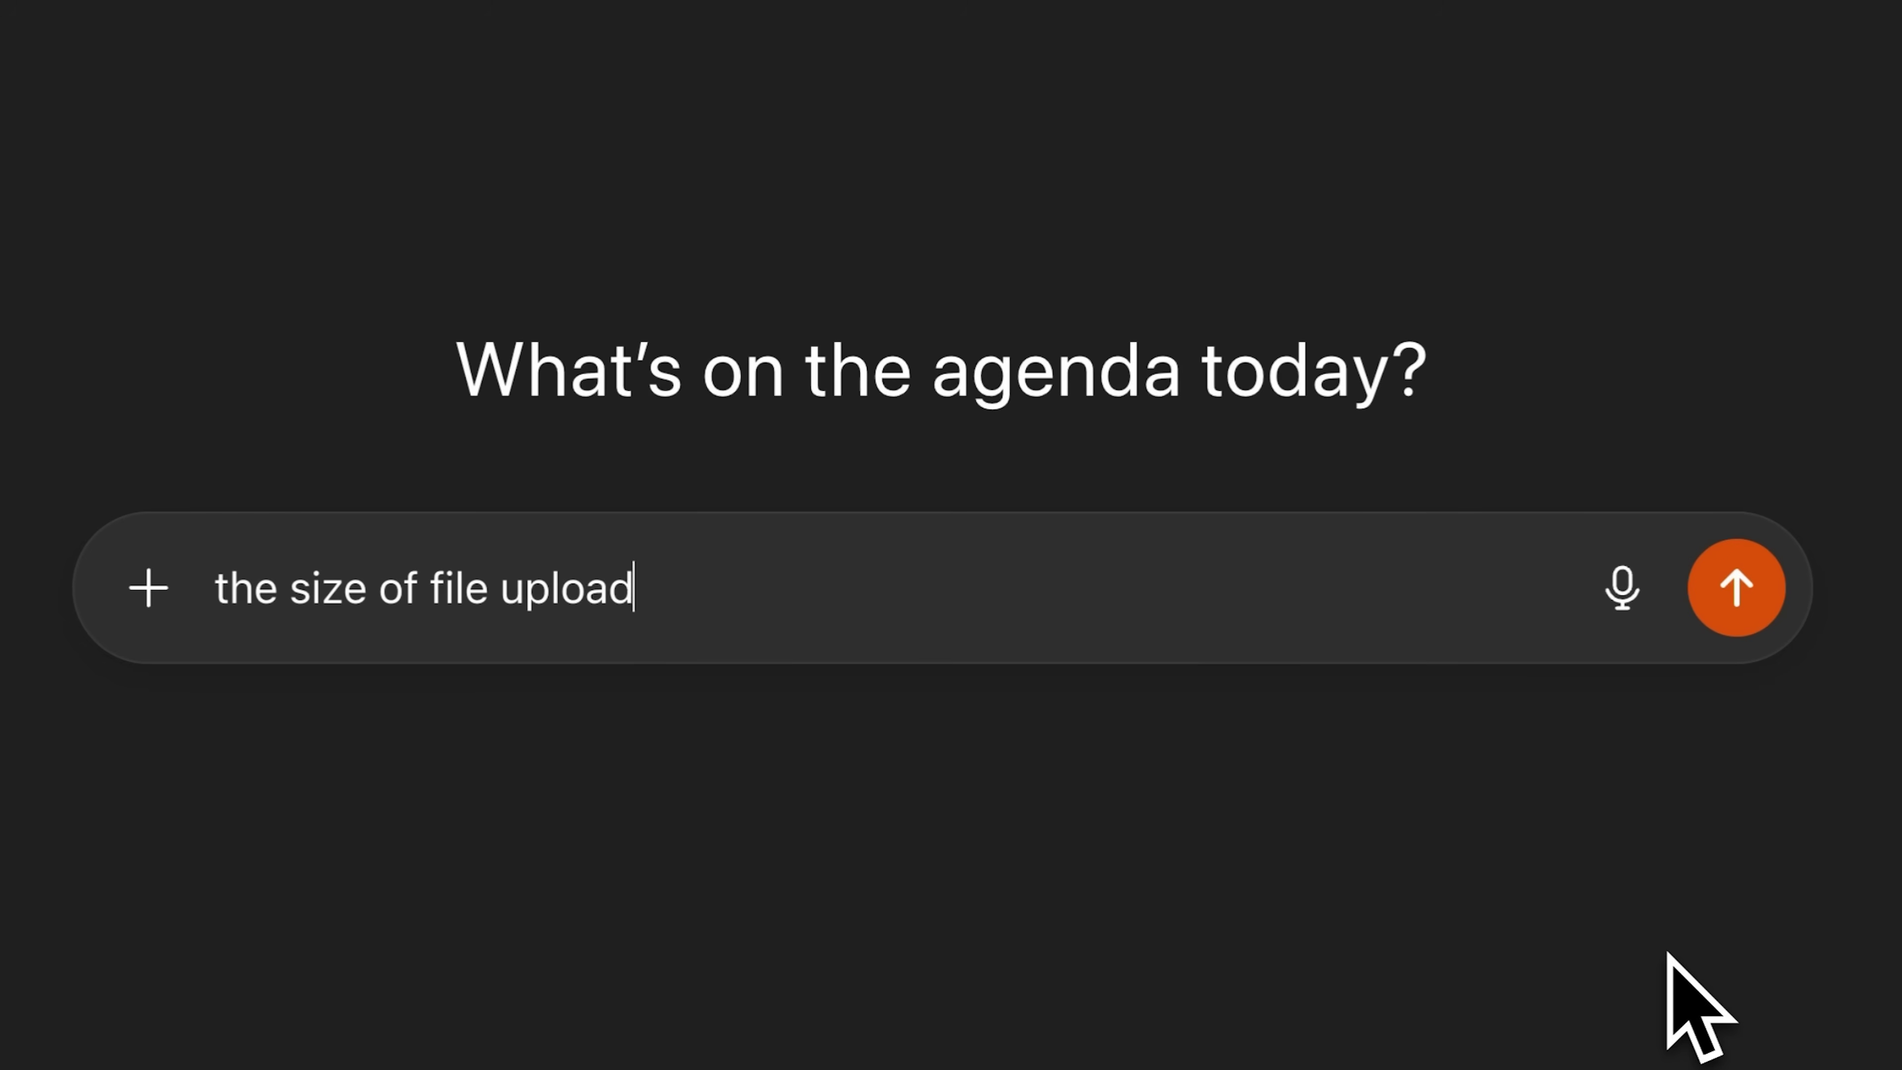
- Ask ChatGPT to 'explain the key findings' of the attached context-aware systems survey PDF
key("super+a")
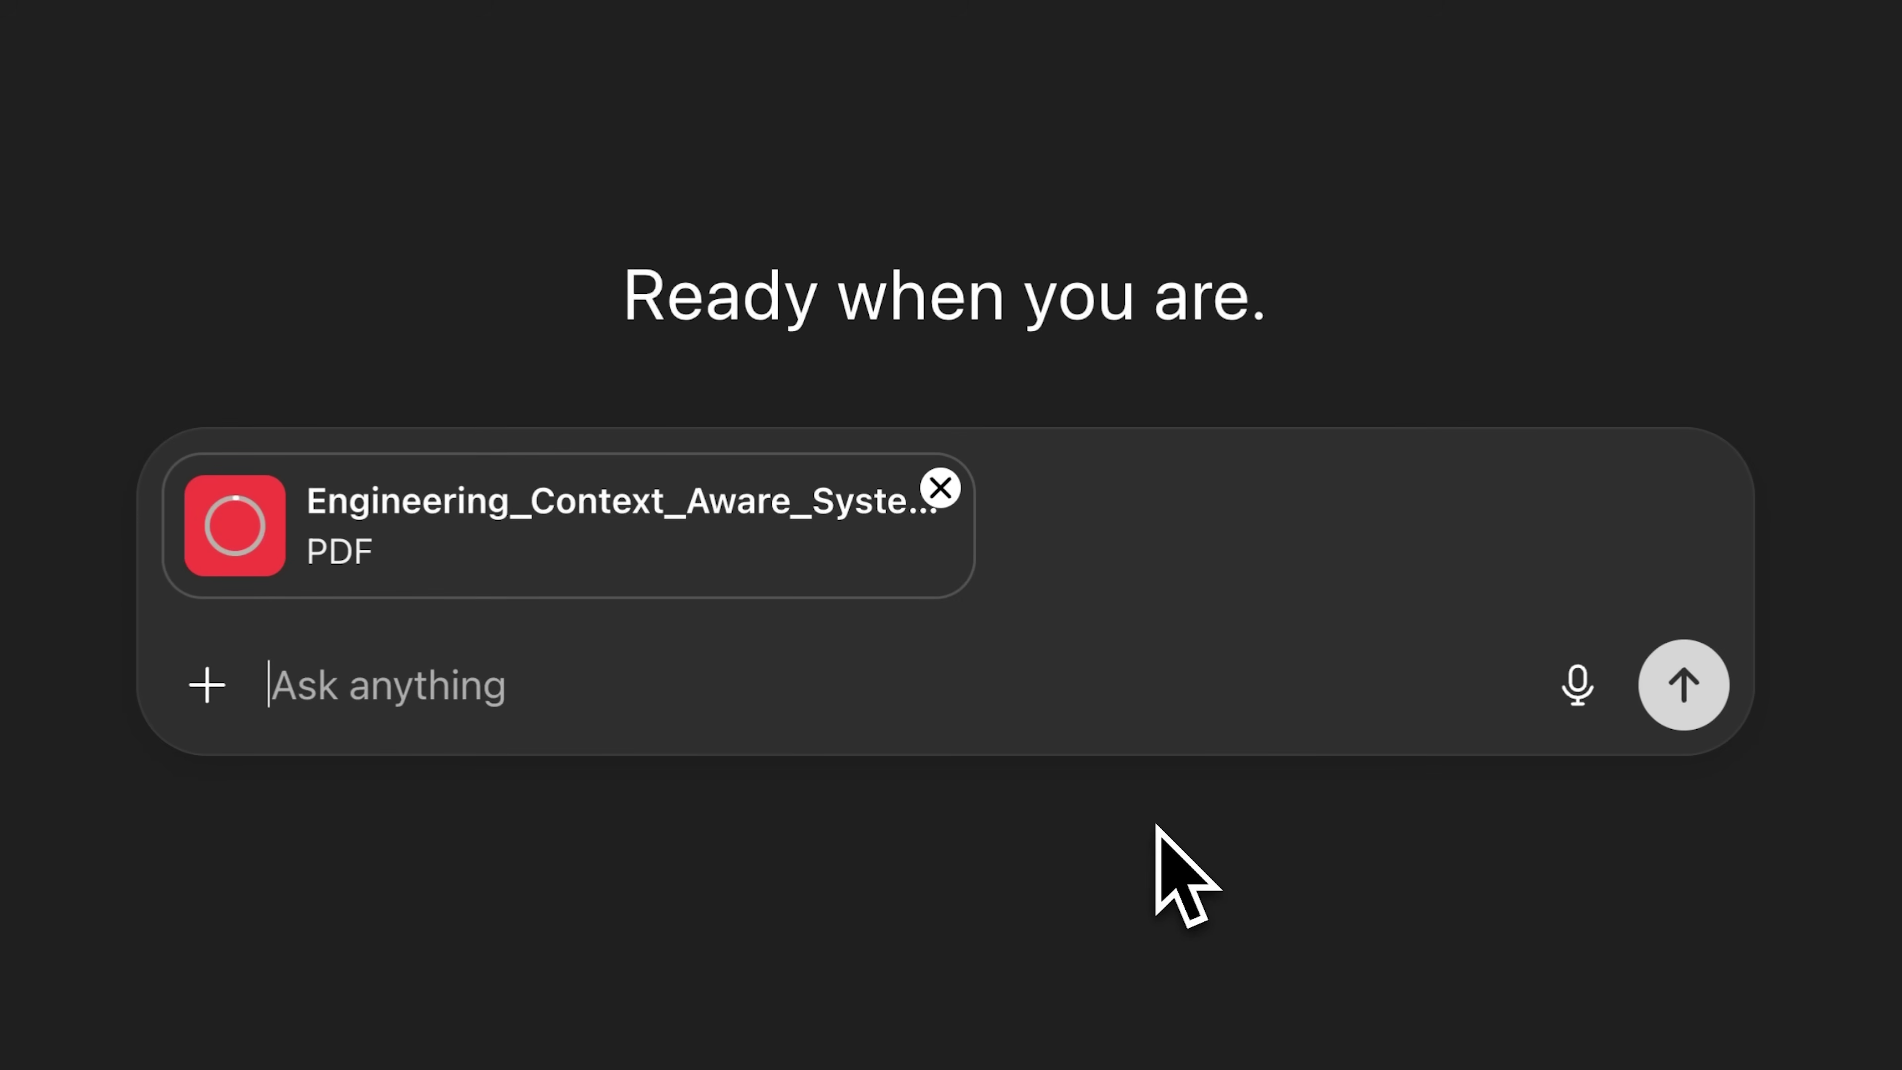
type("explain the key findings")
key("Return")
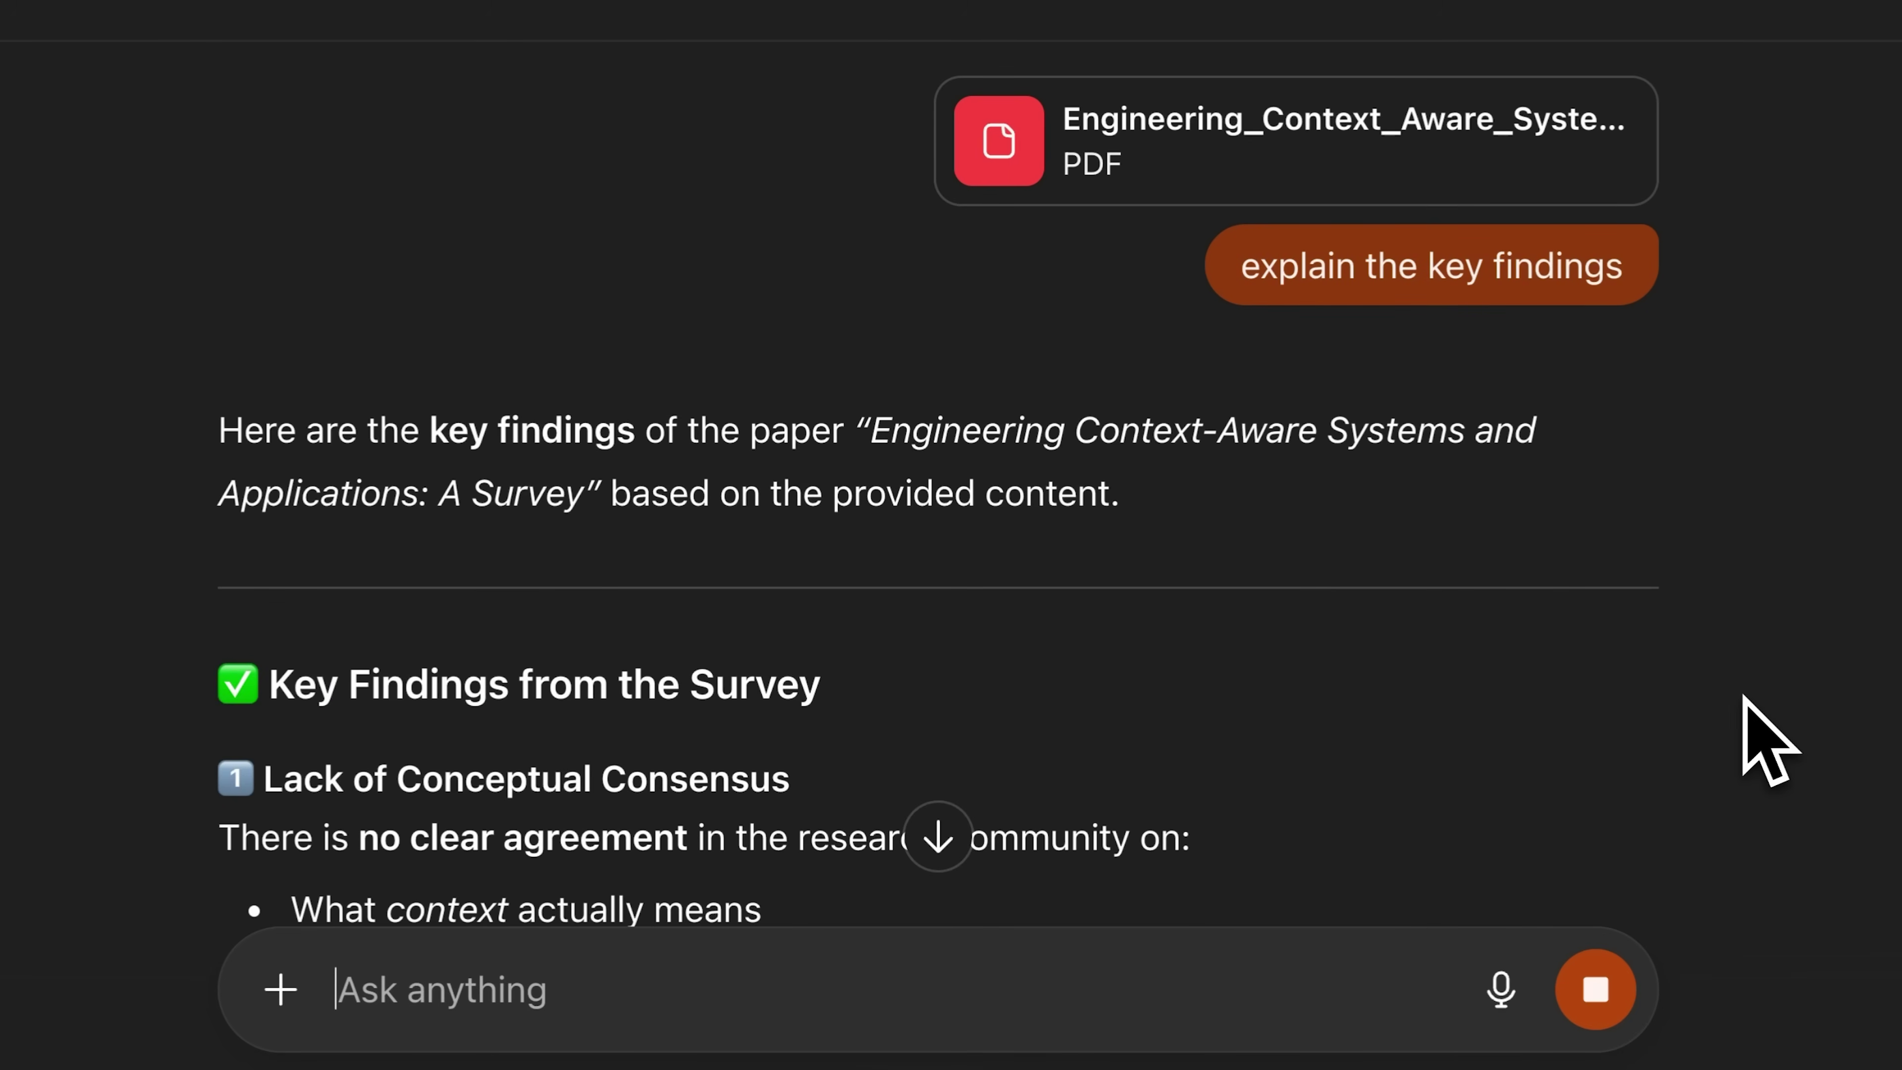
- Read through the explanation, then create a project named 'homework help'
scroll(1768, 742, "down", 12)
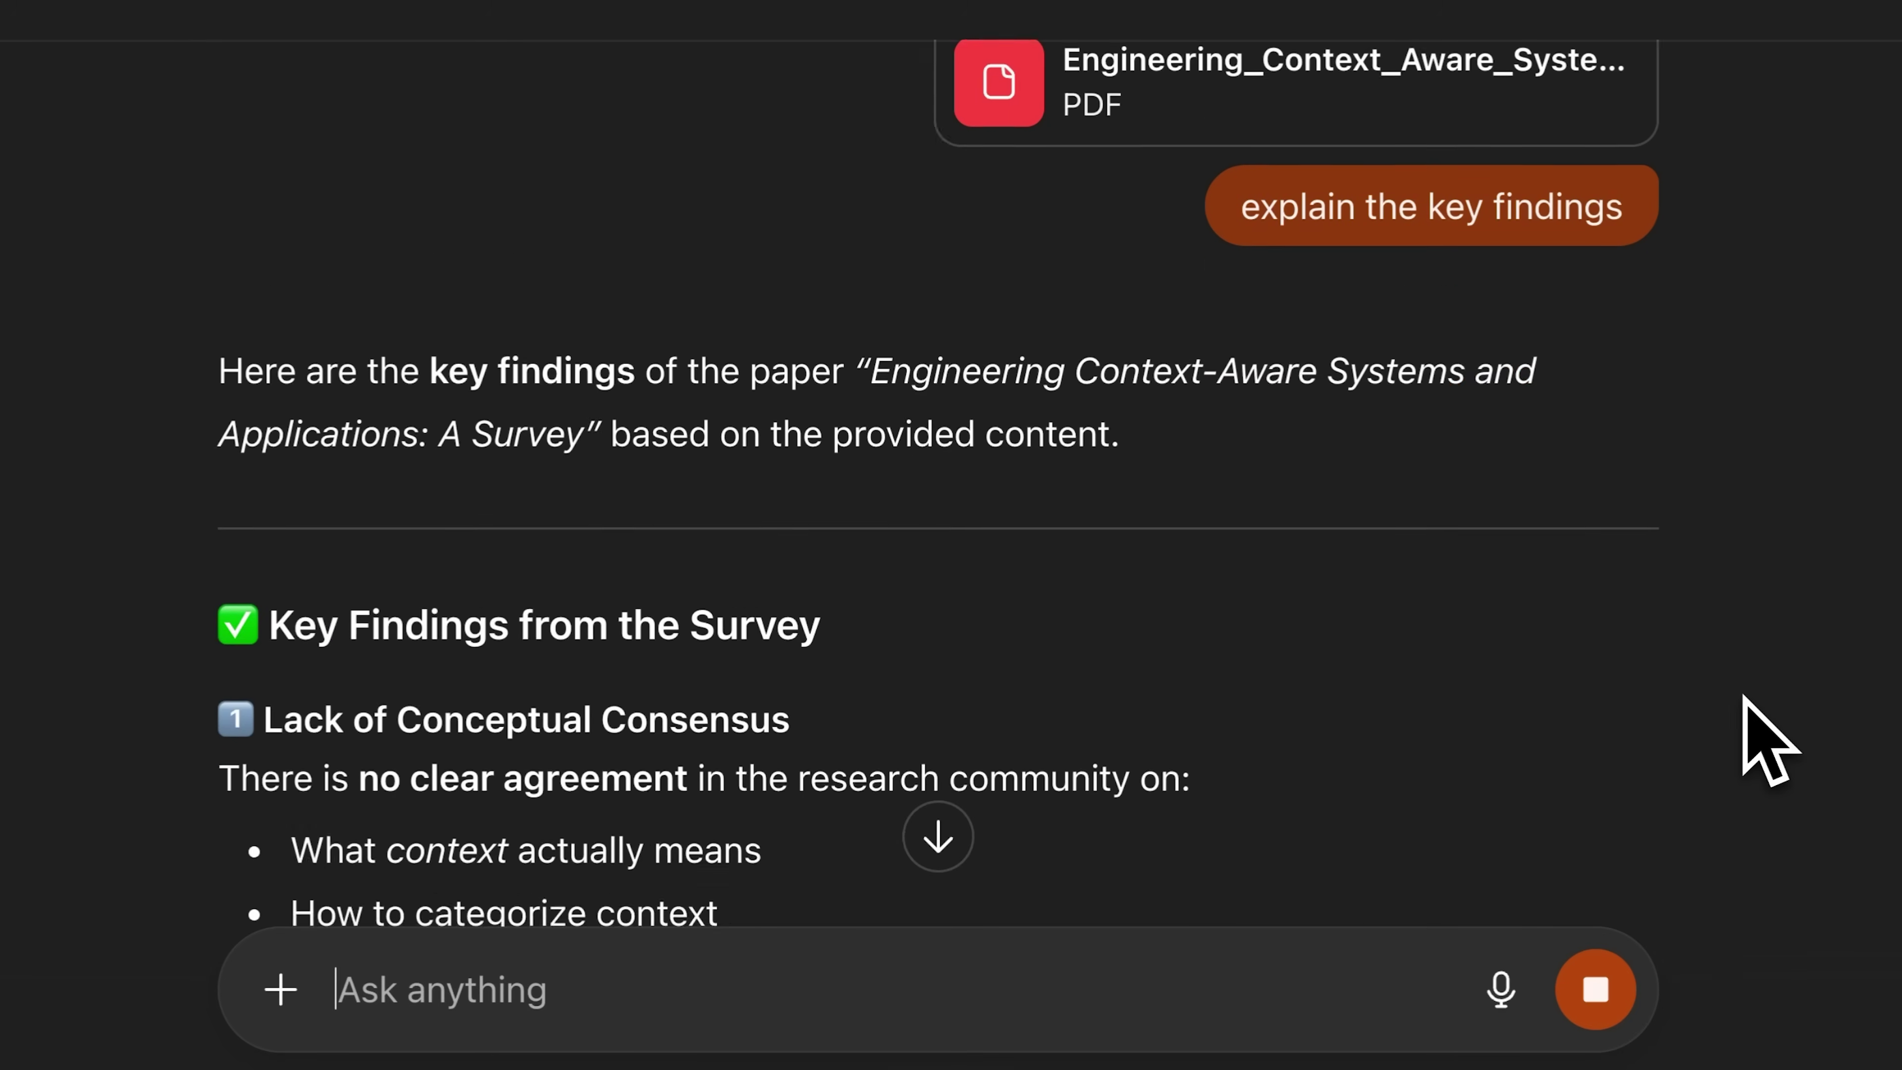
scroll(1760, 750, "down", 10)
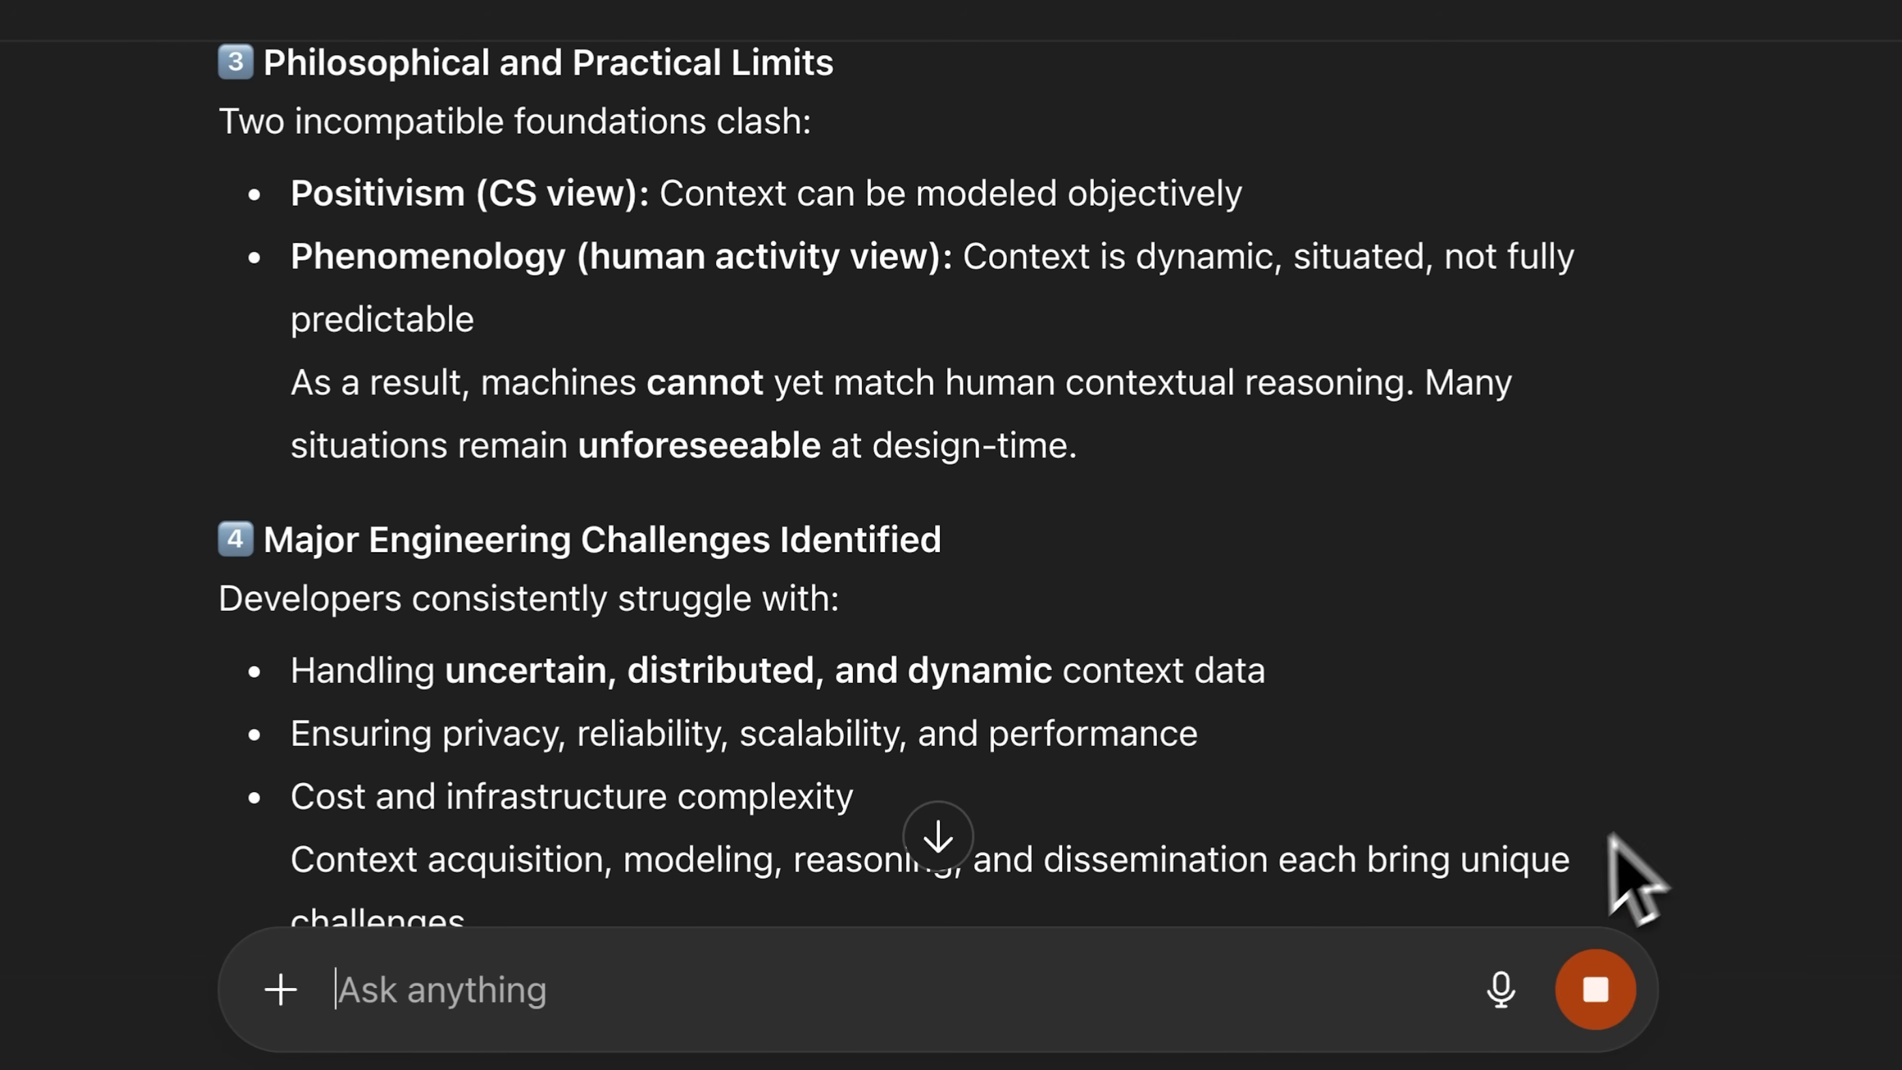
scroll(1320, 888, "down", 9)
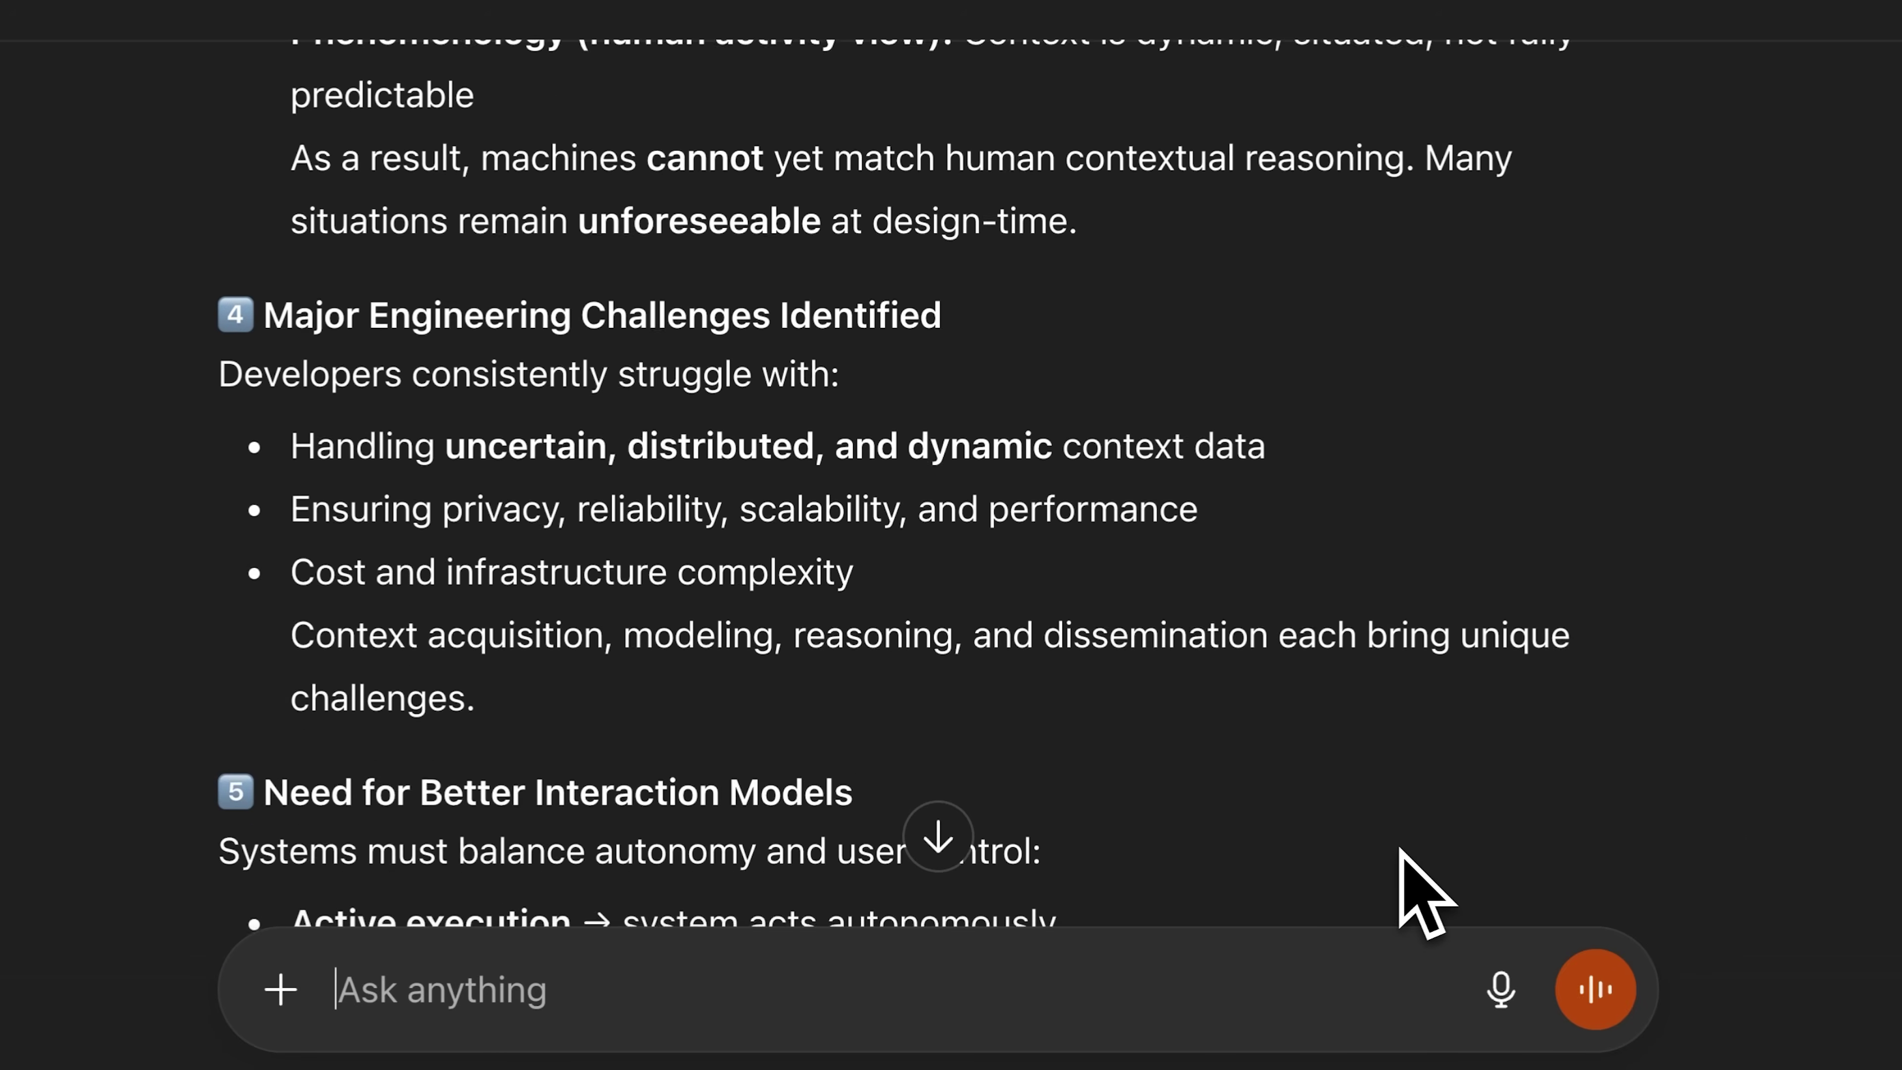
scroll(1340, 899, "down", 19)
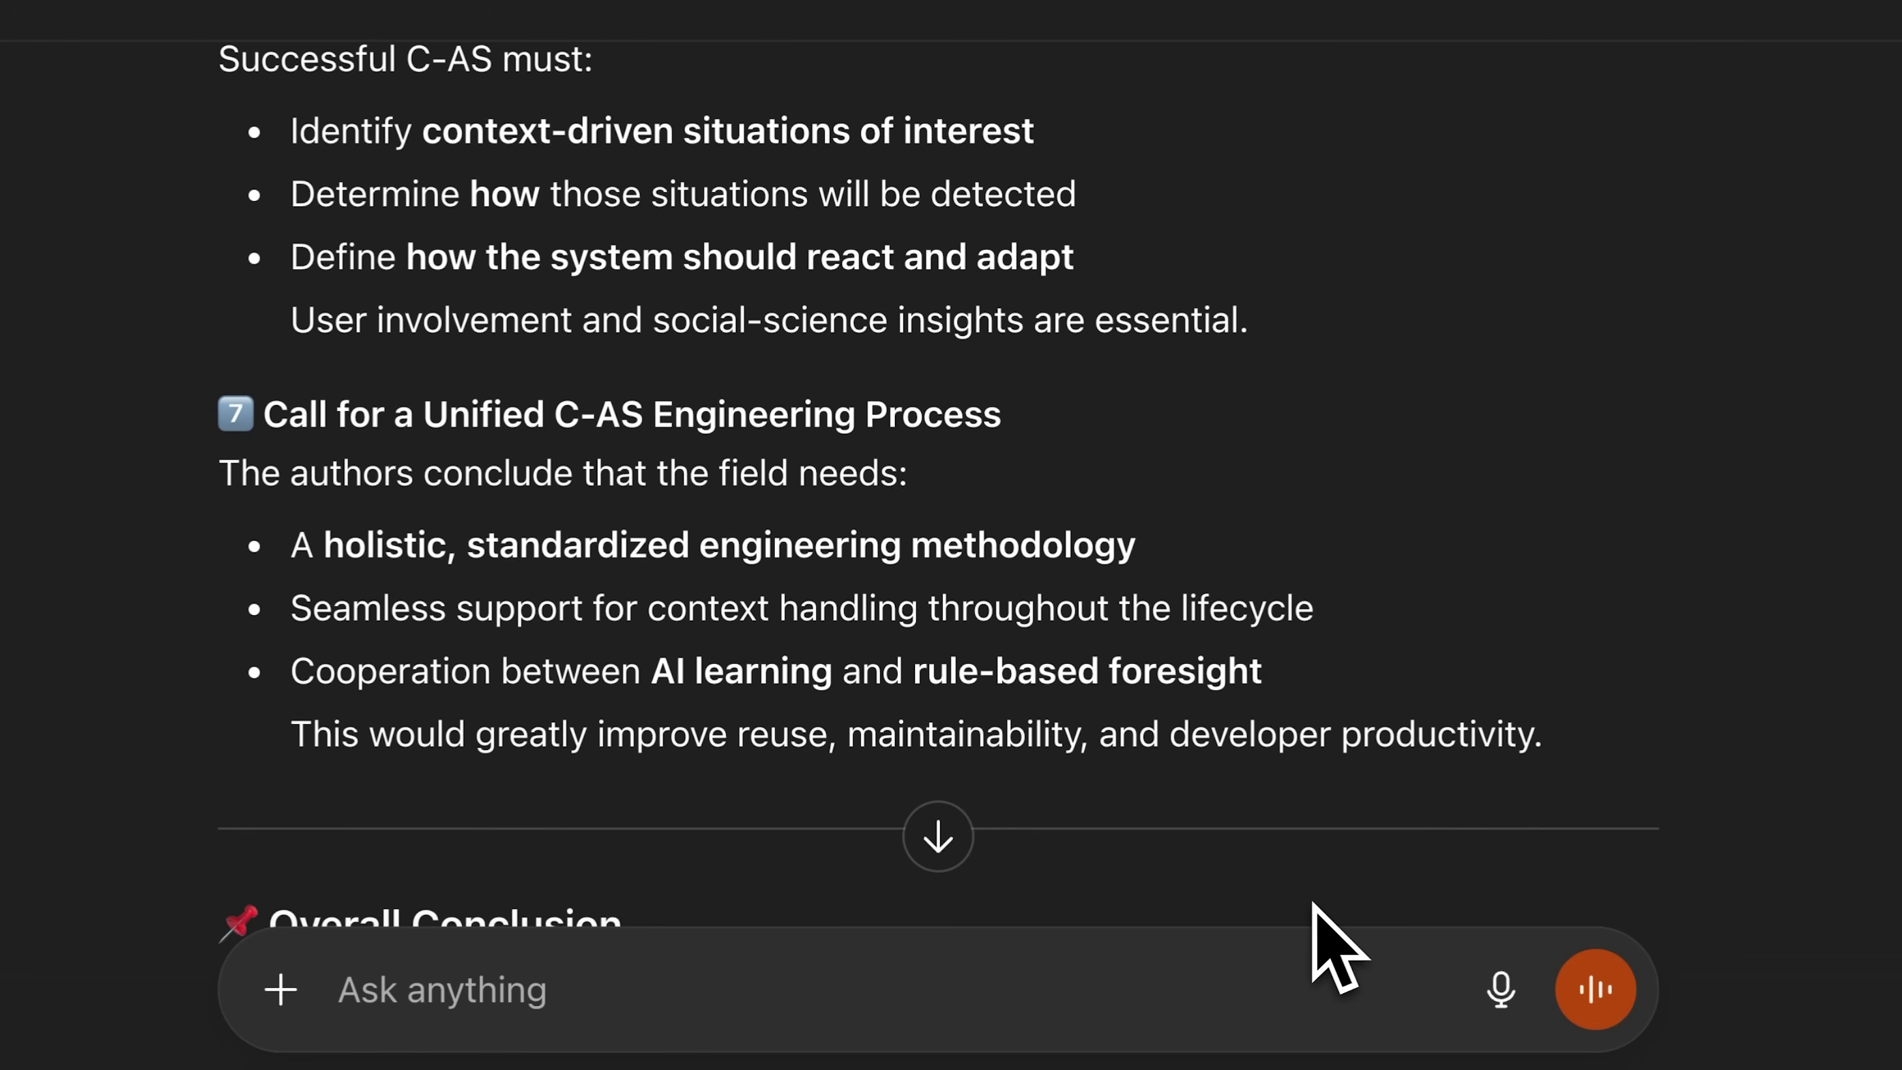
scroll(1314, 922, "down", 11)
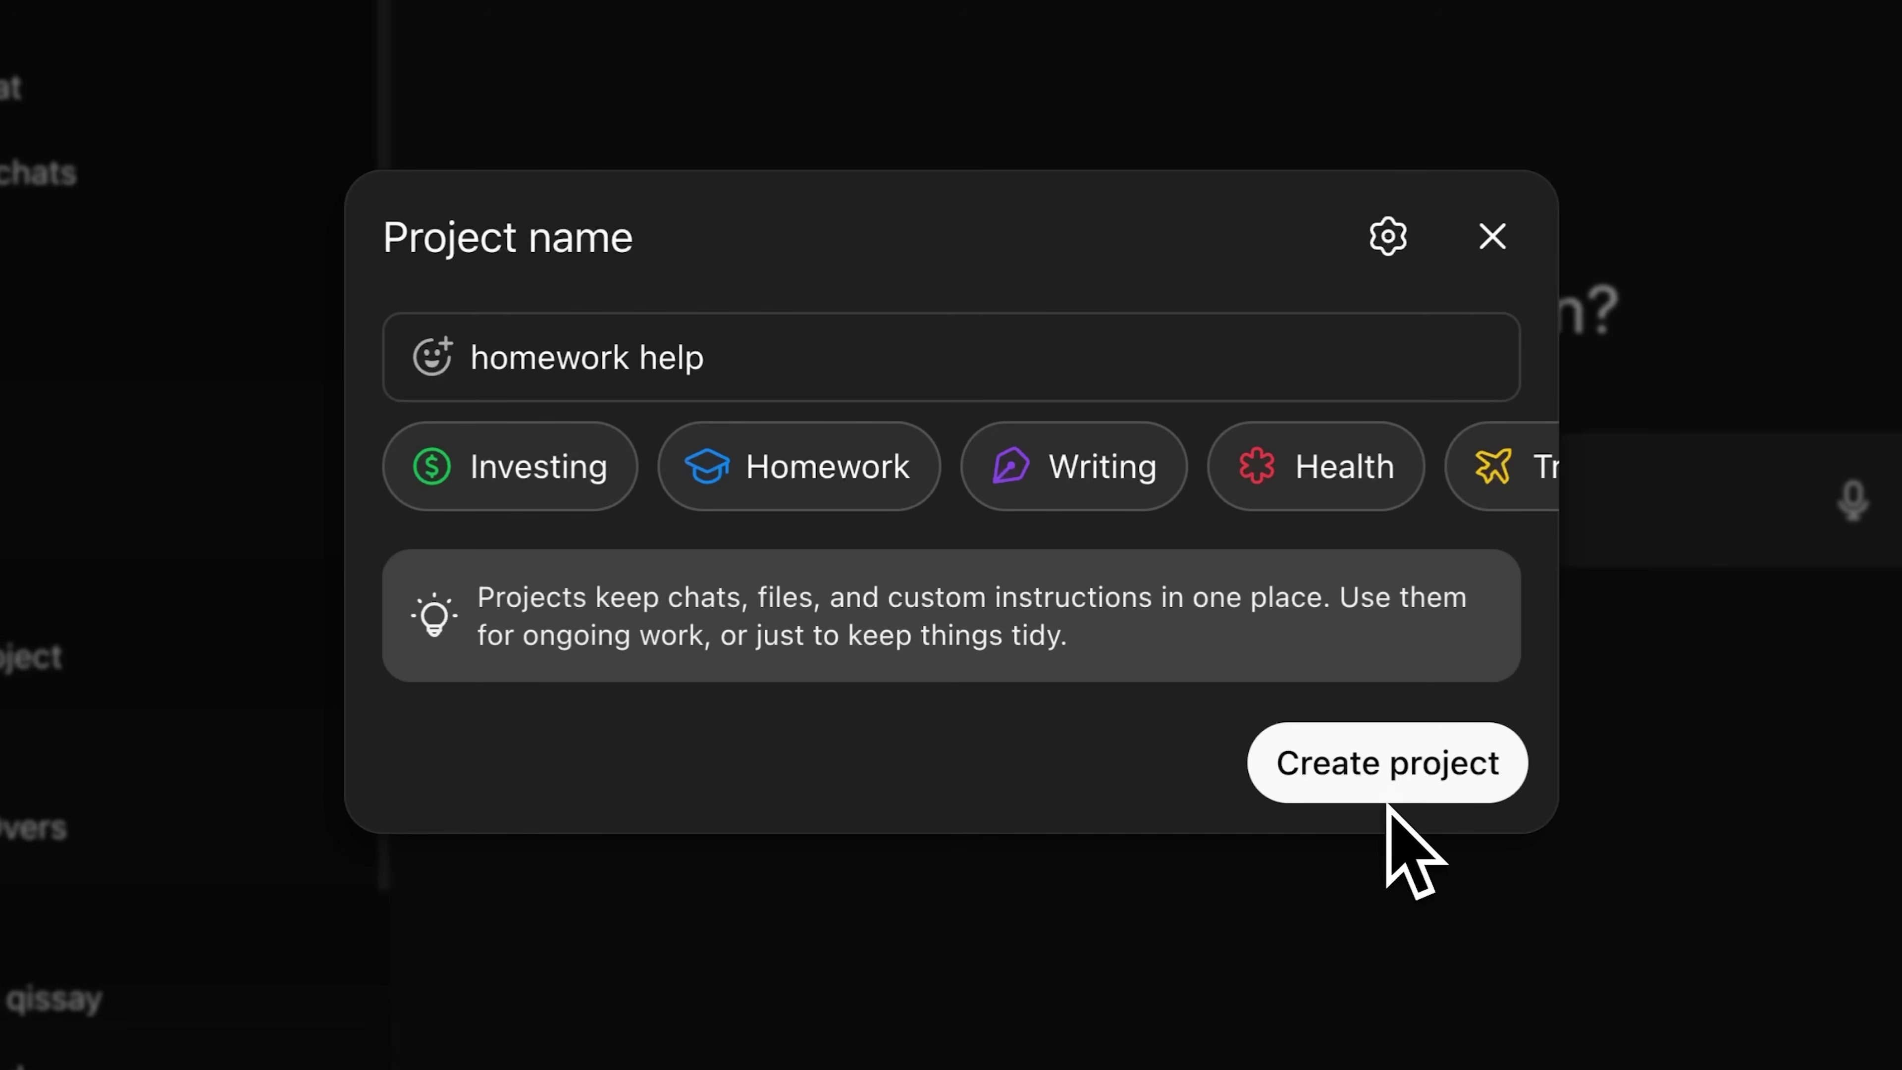
left_click(1389, 797)
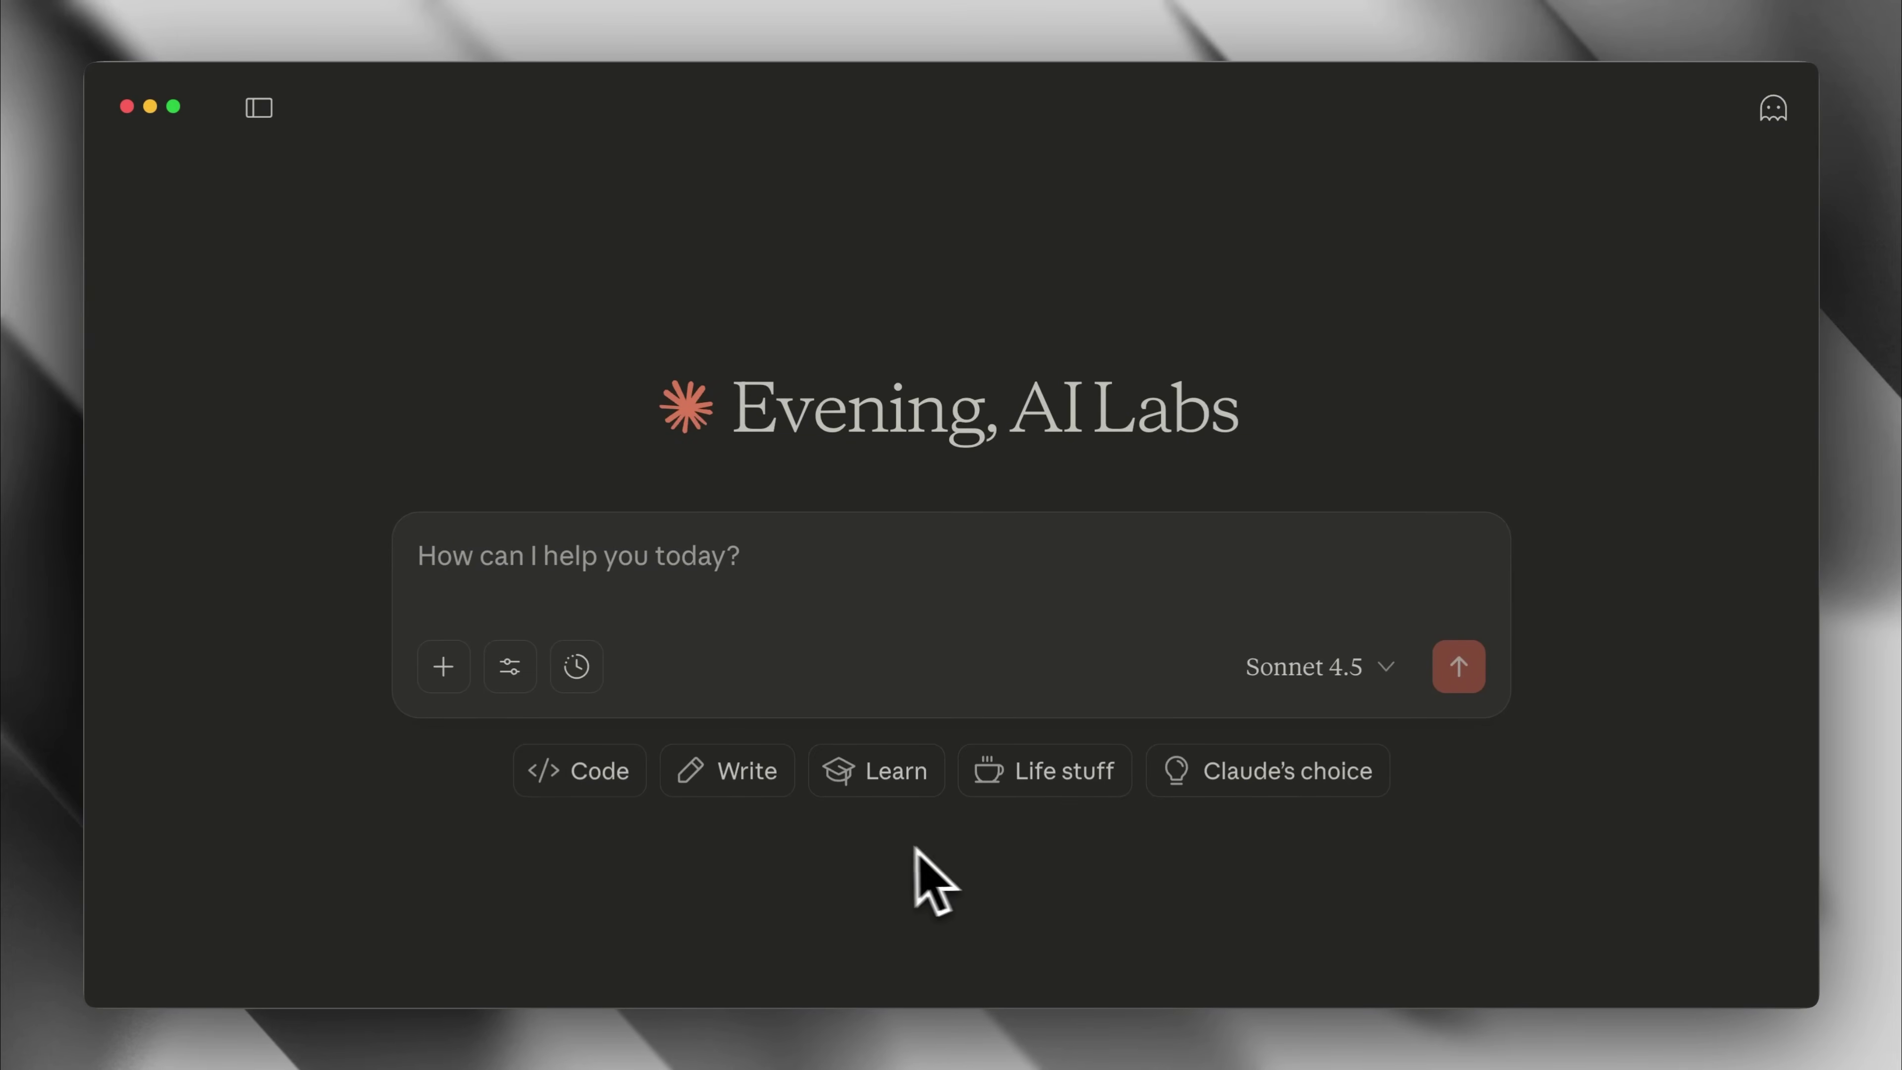
- Paste the context-aware systems survey PDF into Claude and ask it to summarize it
key("super+v")
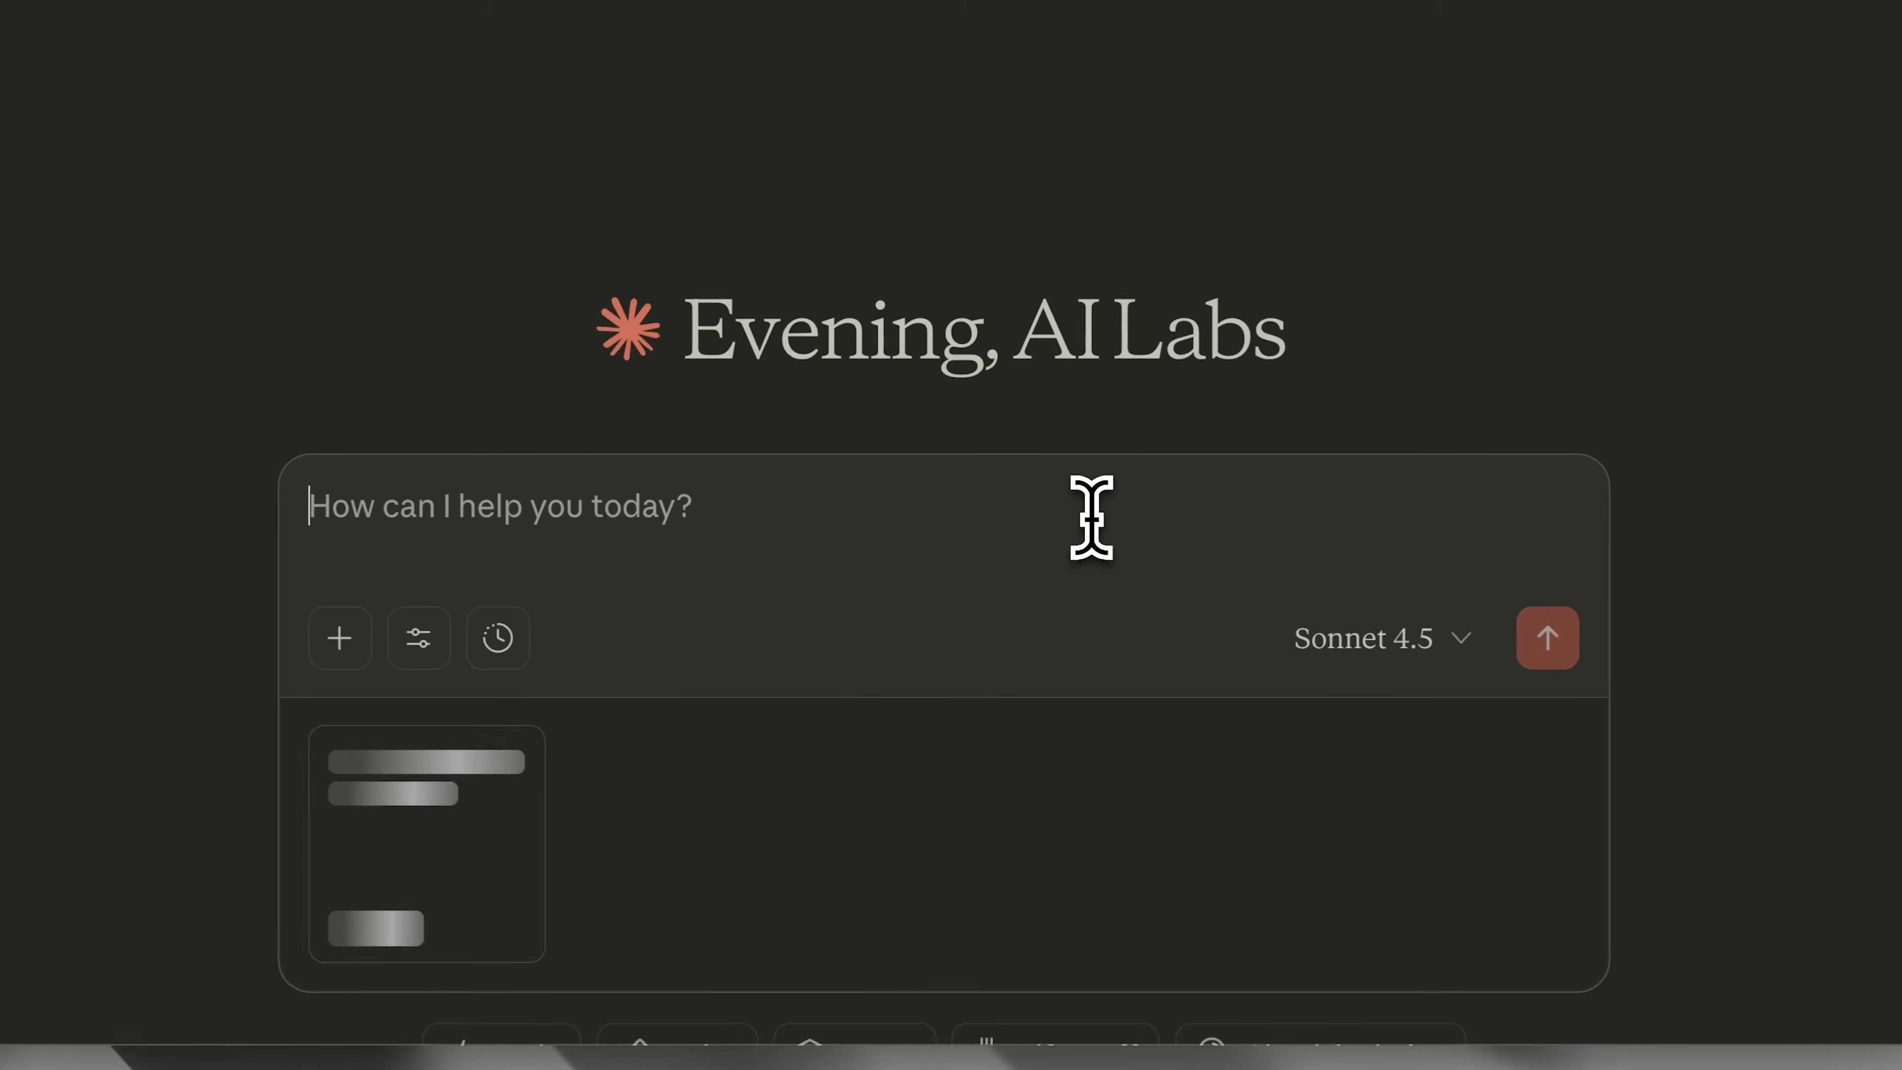
type("summarize")
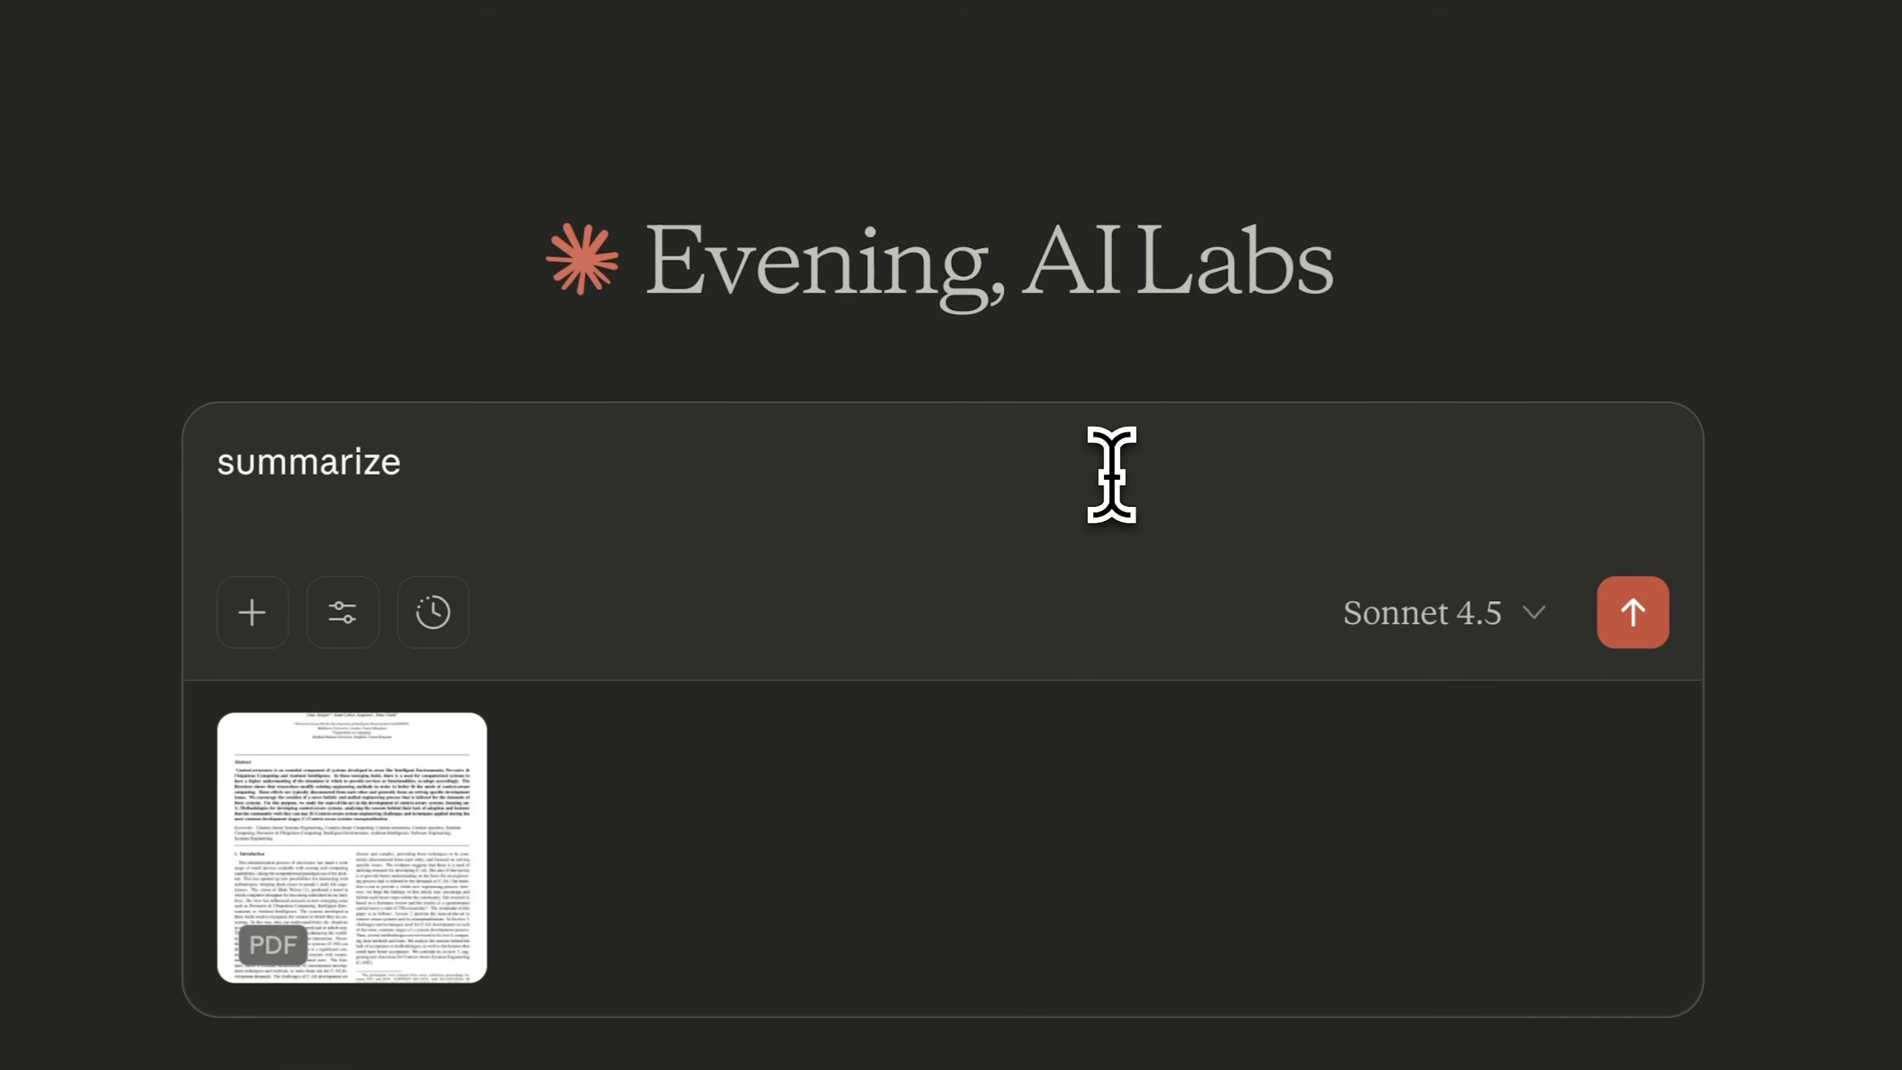
key("Return")
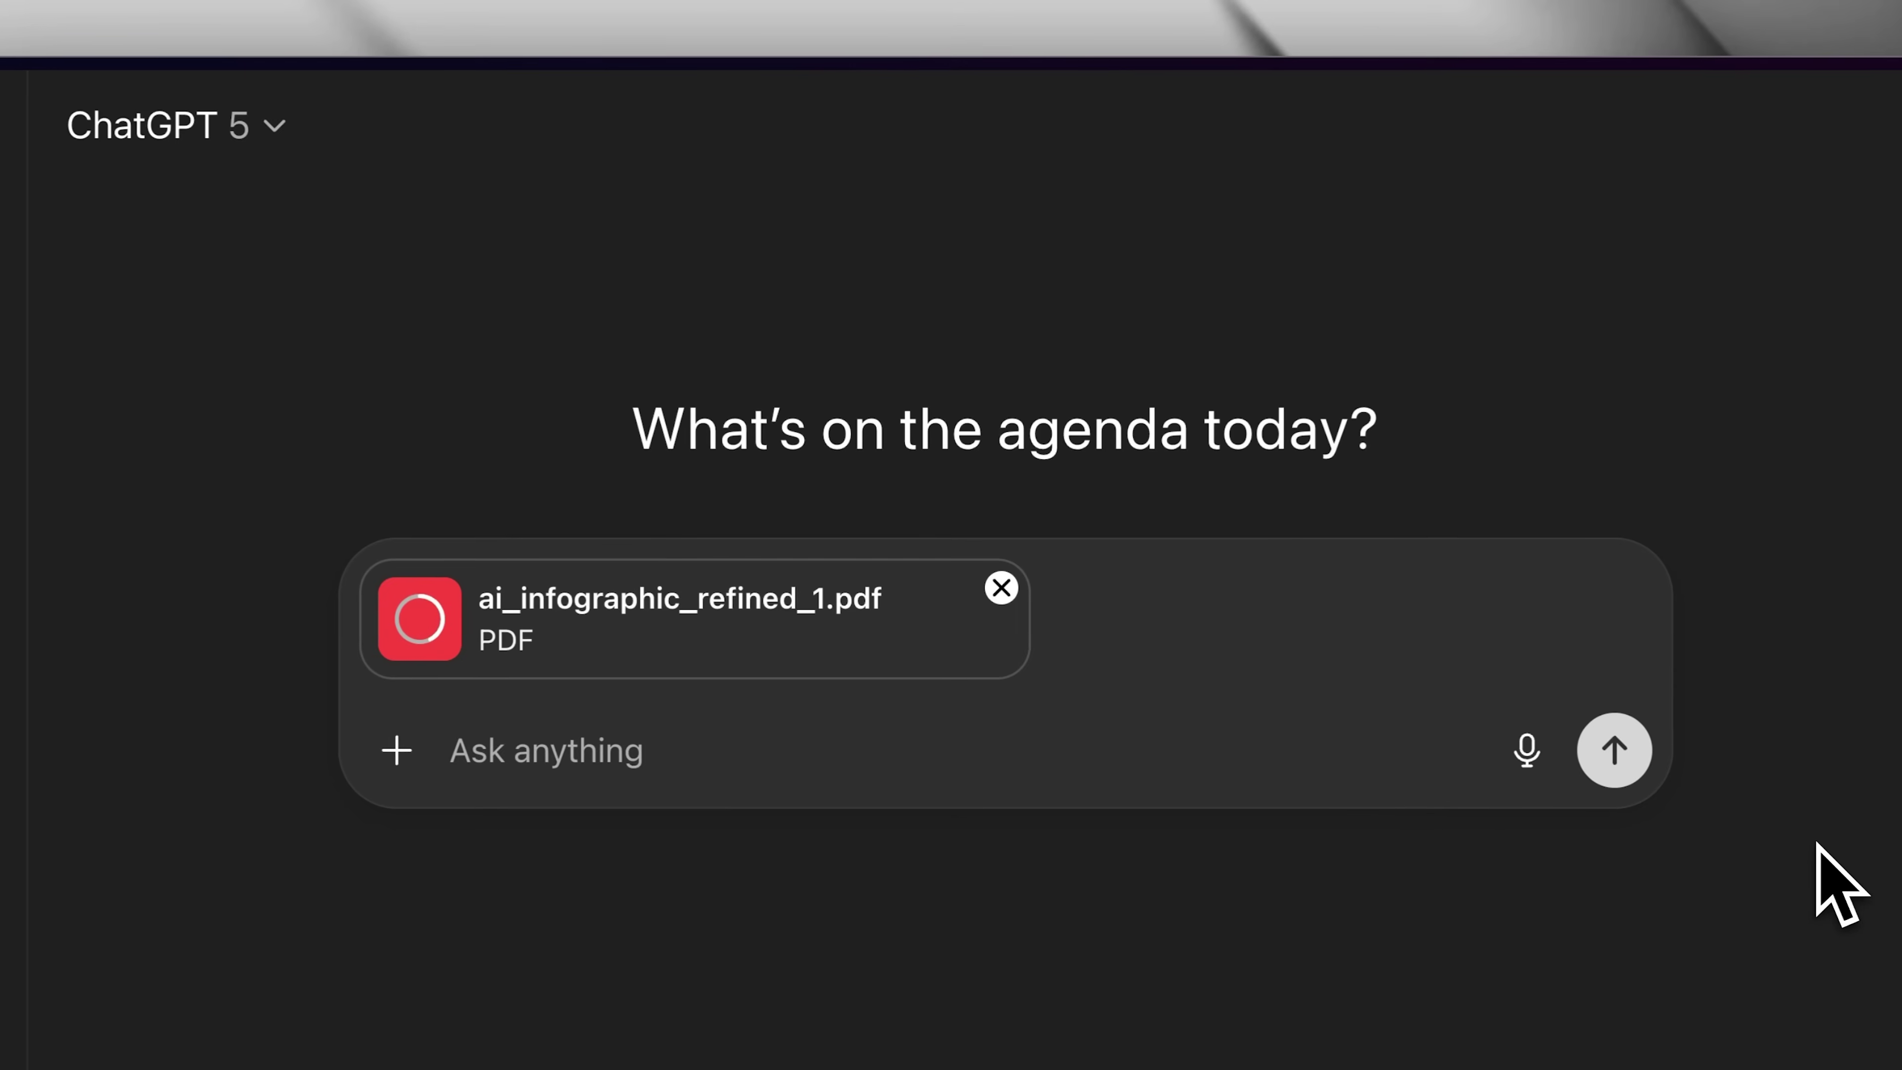
- Attach images.jpeg and ask ChatGPT which landmark it shows, getting the Tokyo Skytree
type("expl")
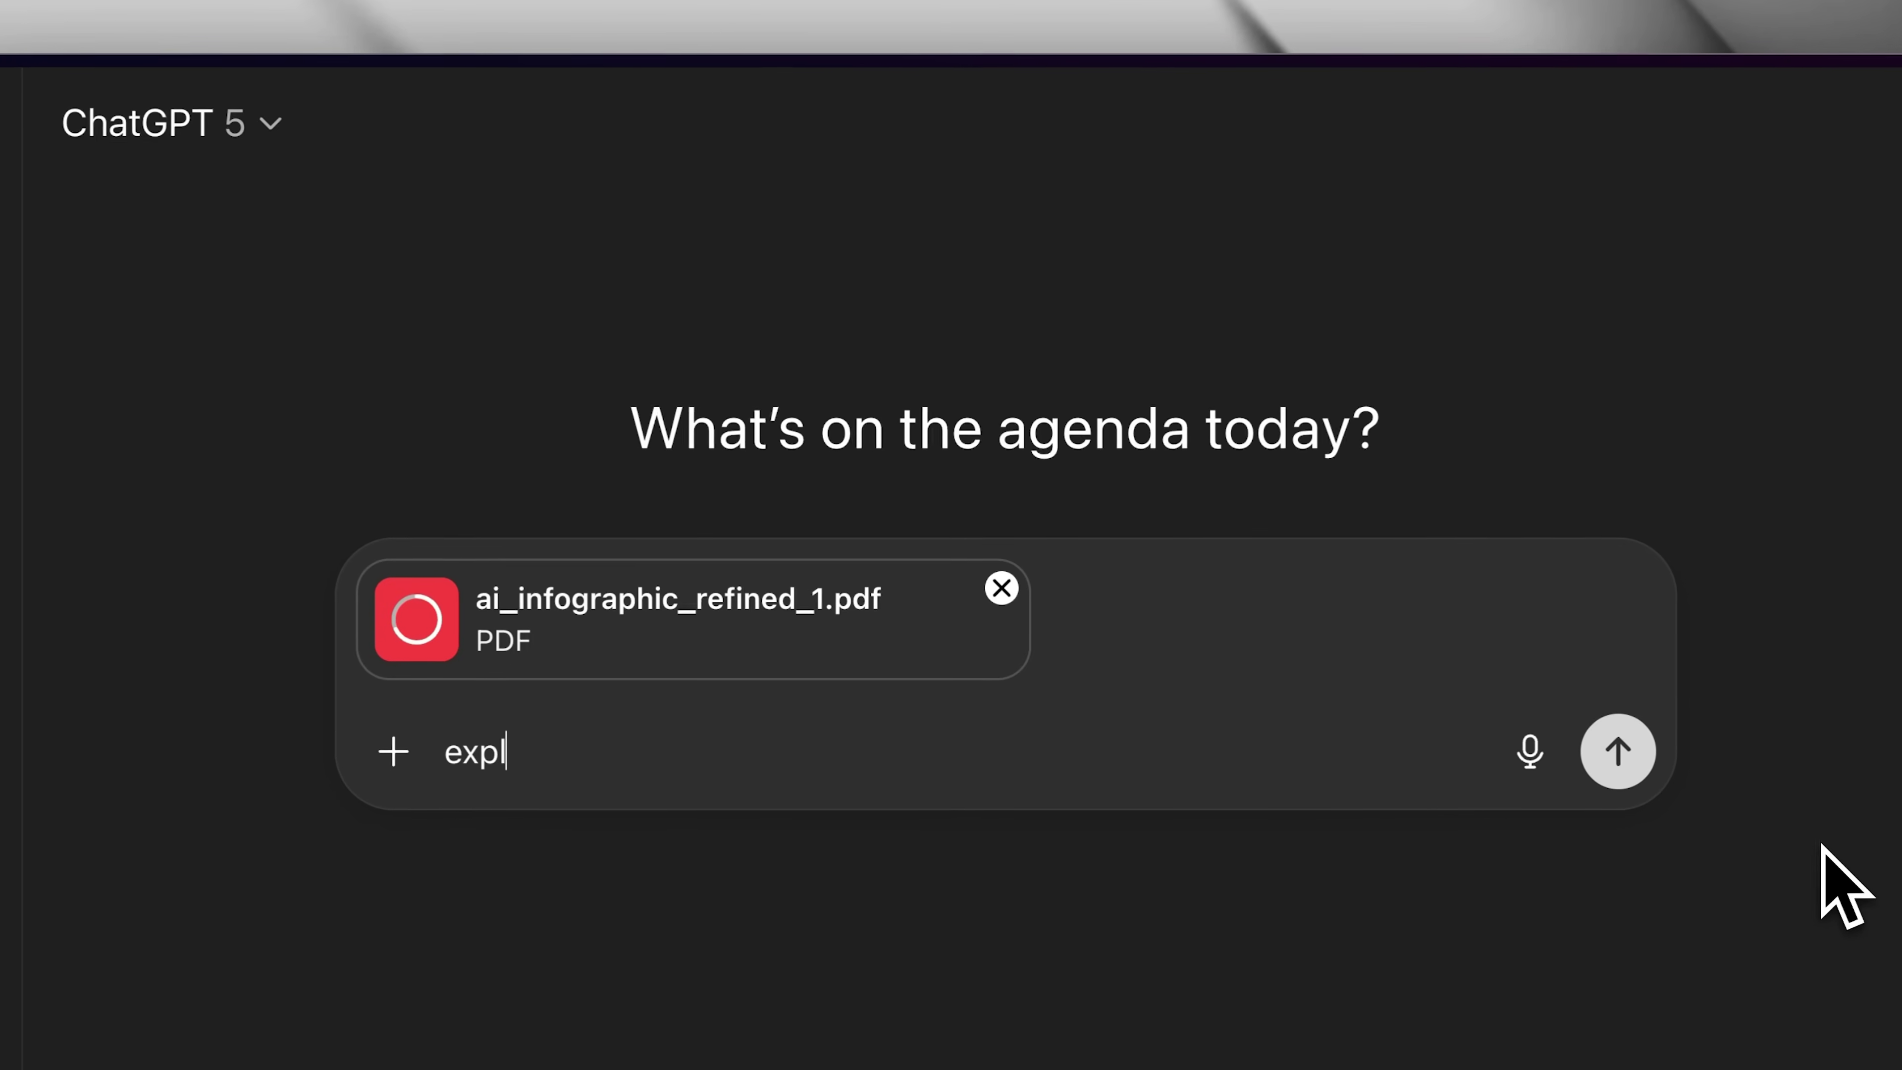
type("ain the i")
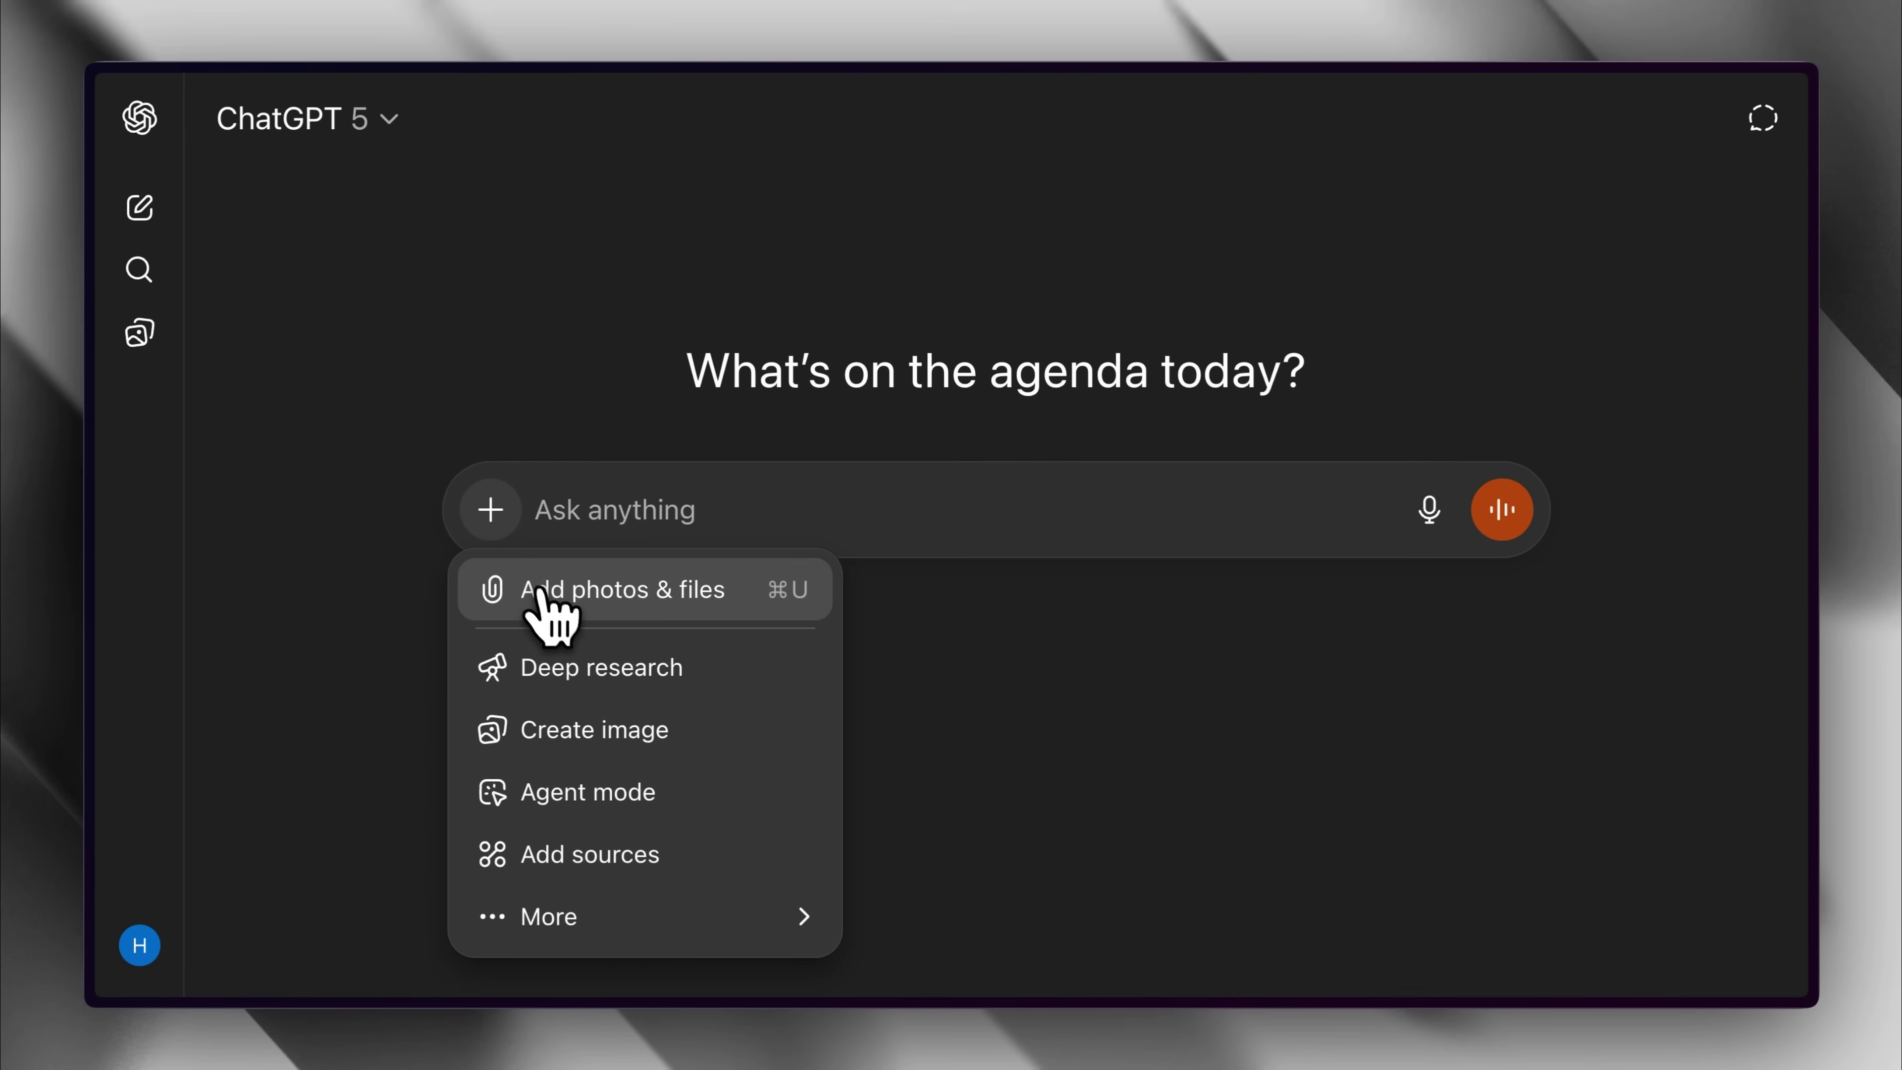
left_click(560, 591)
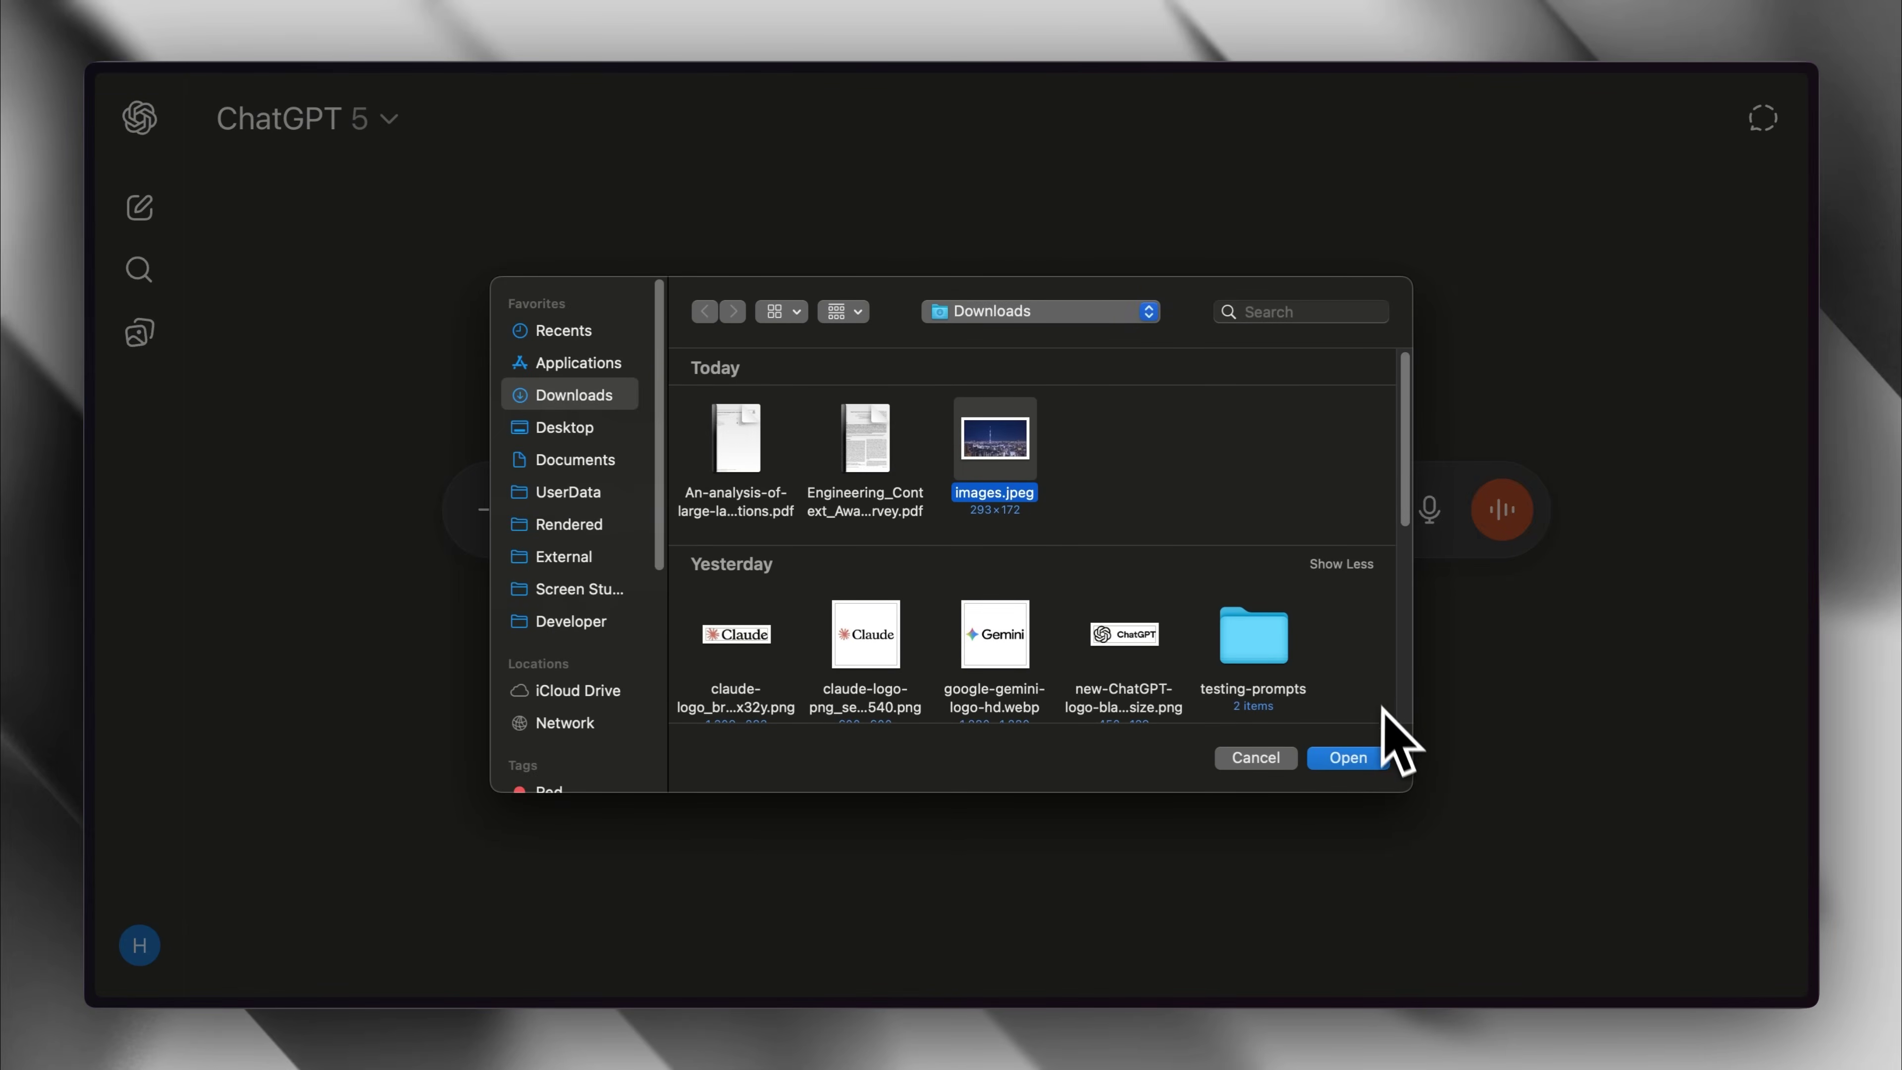
left_click(1381, 763)
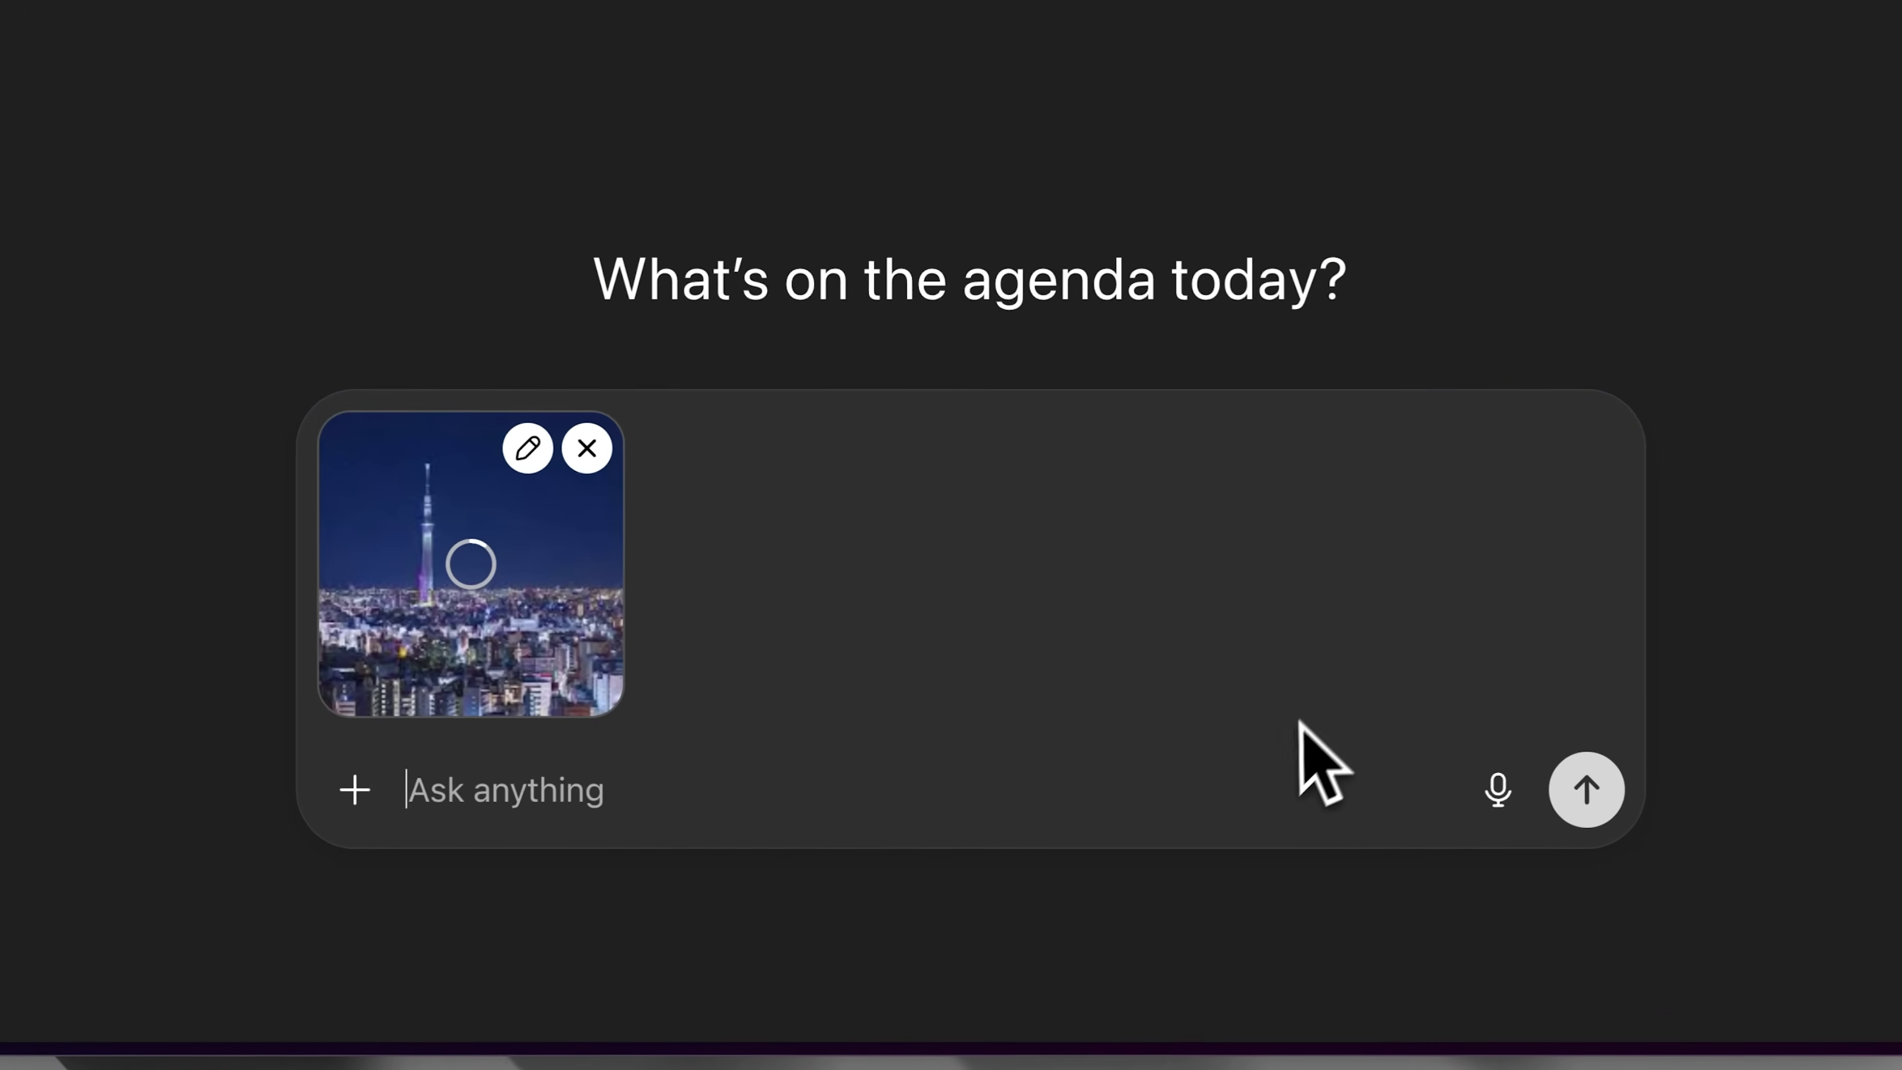
type("what is the l")
type("andmark in the image")
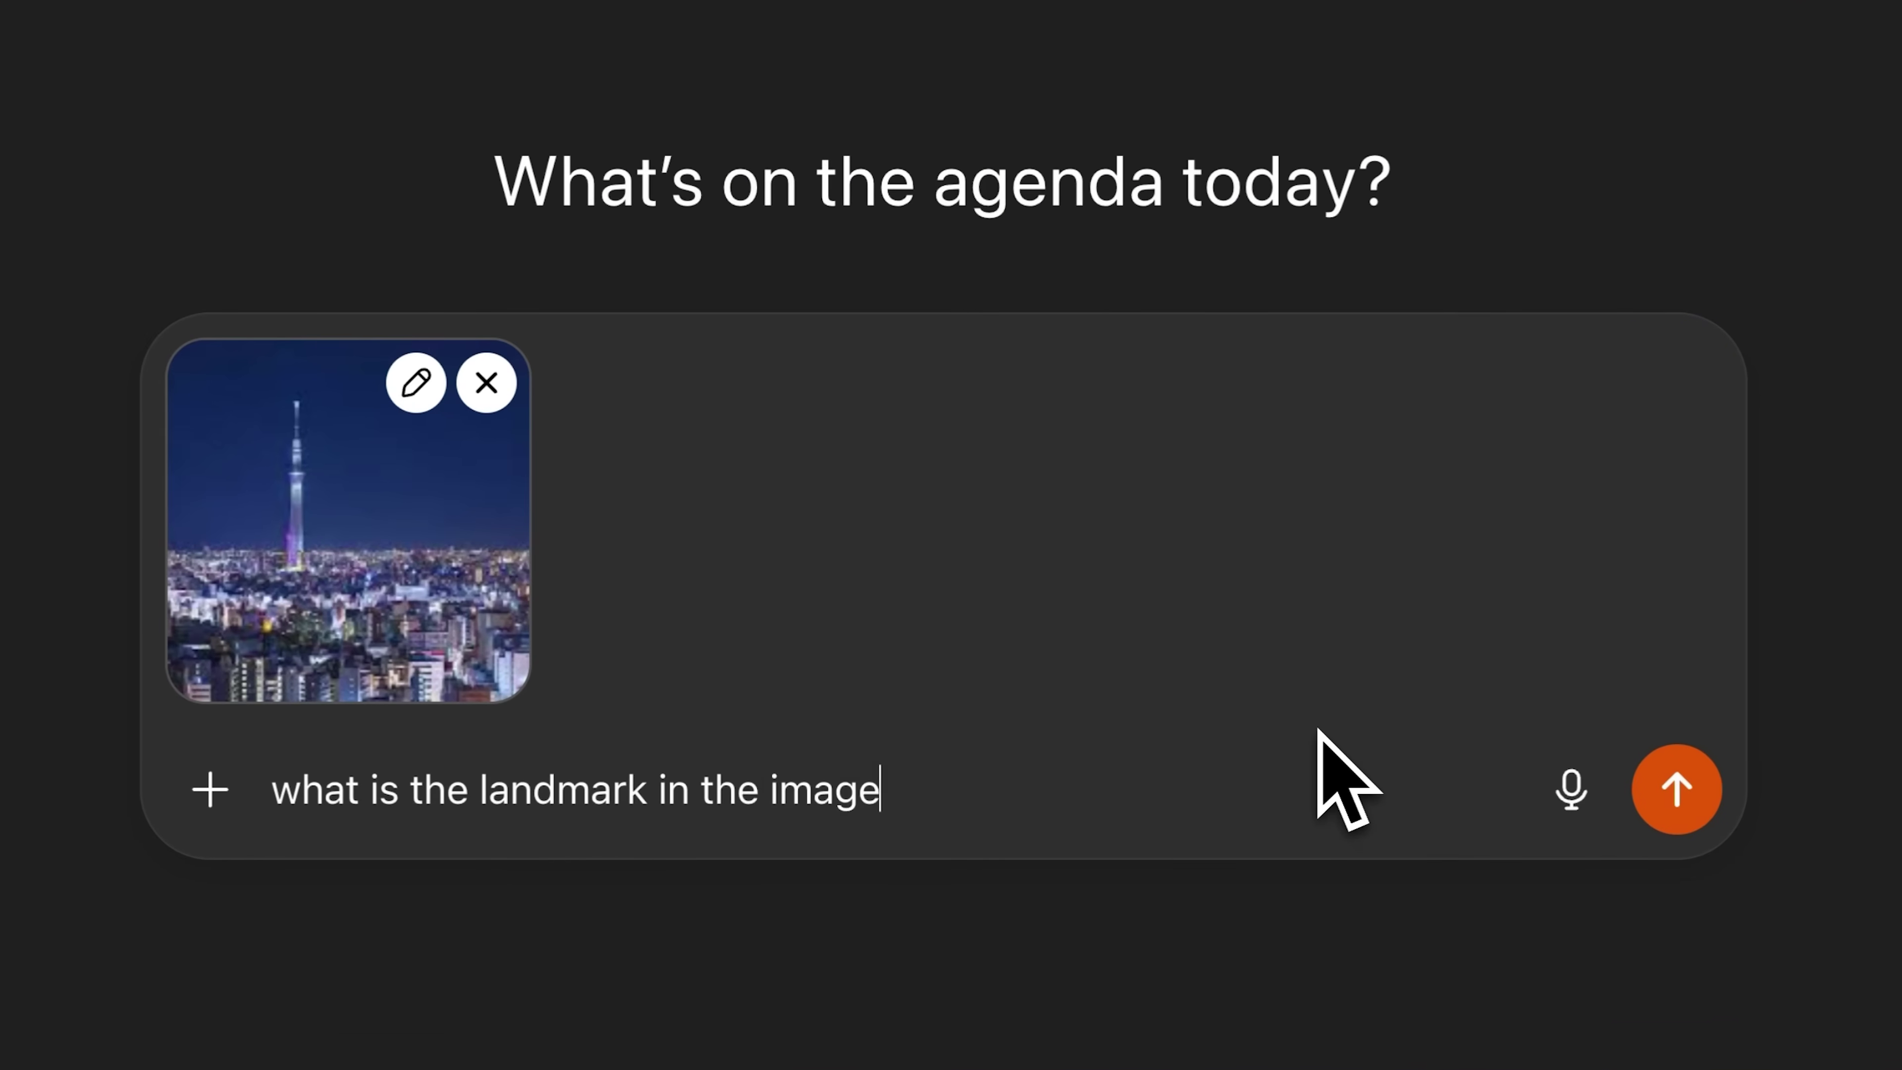
key("Return")
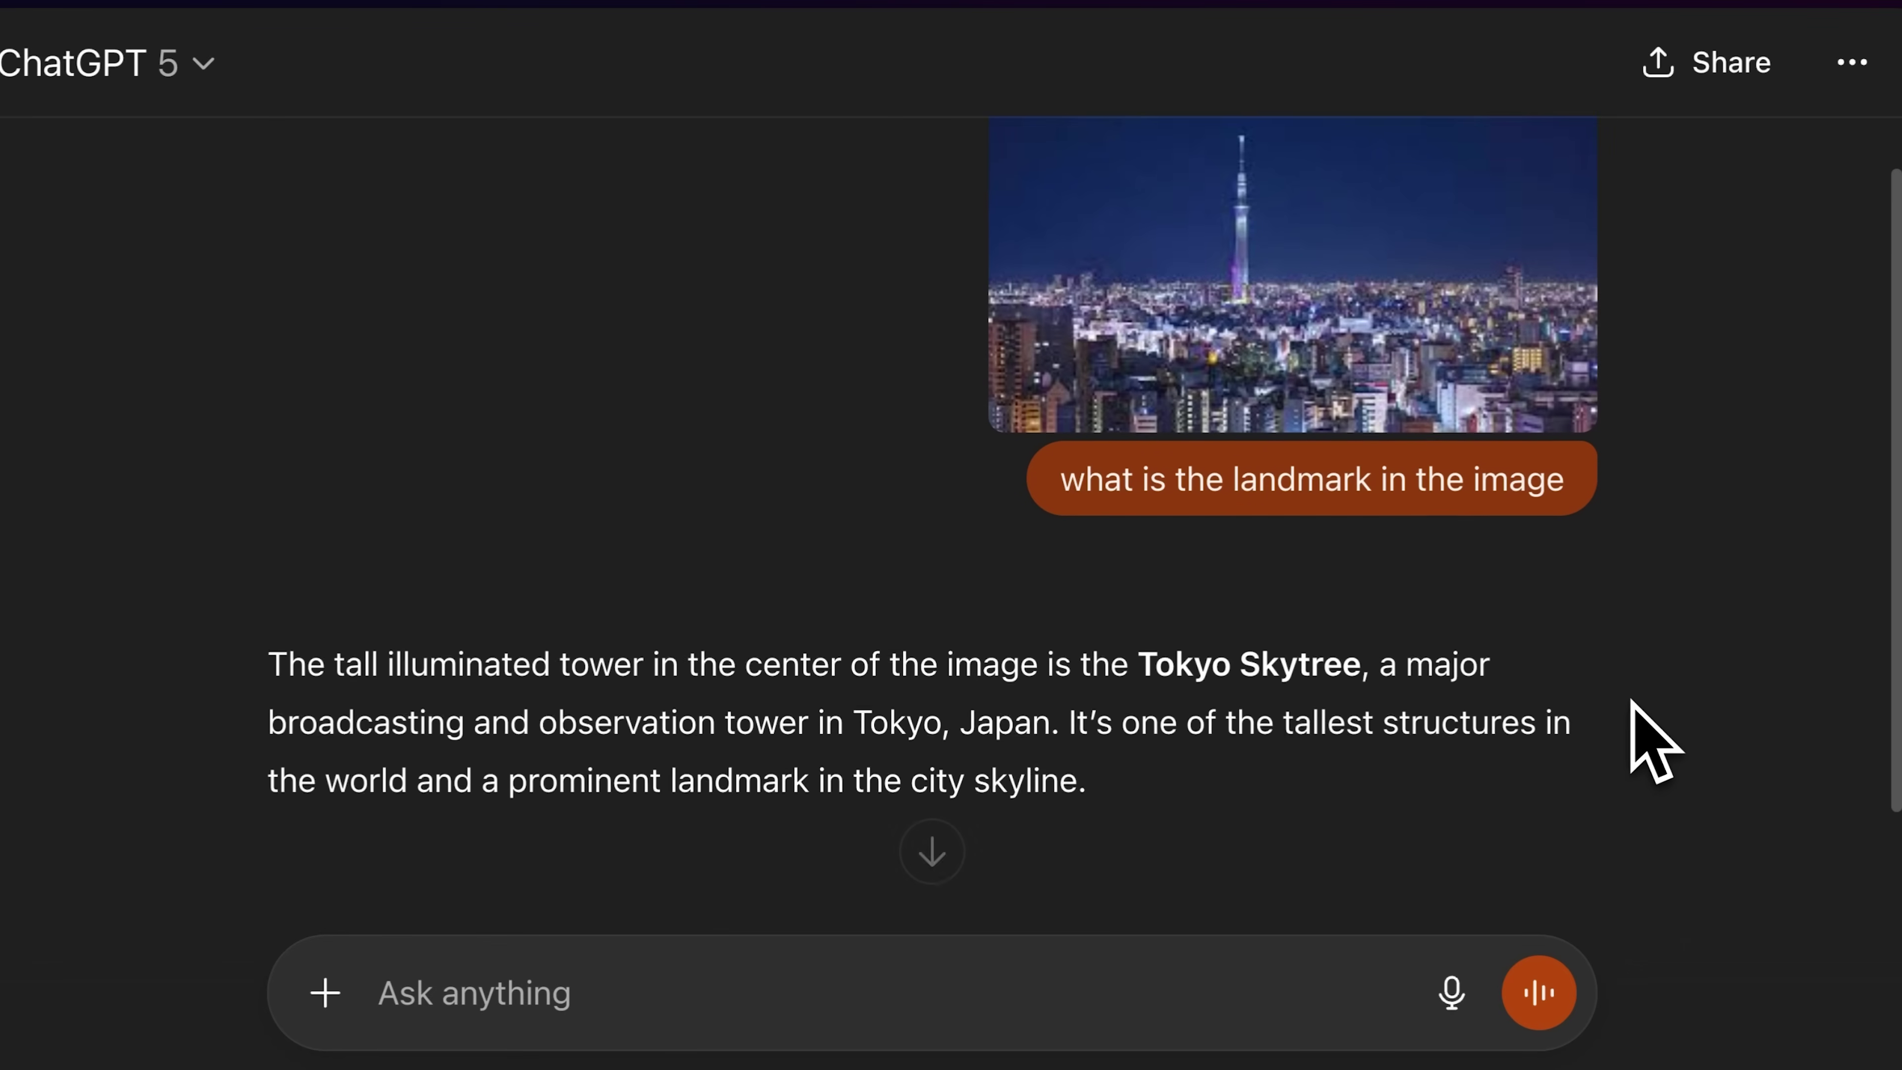
scroll(1628, 708, "down", 3)
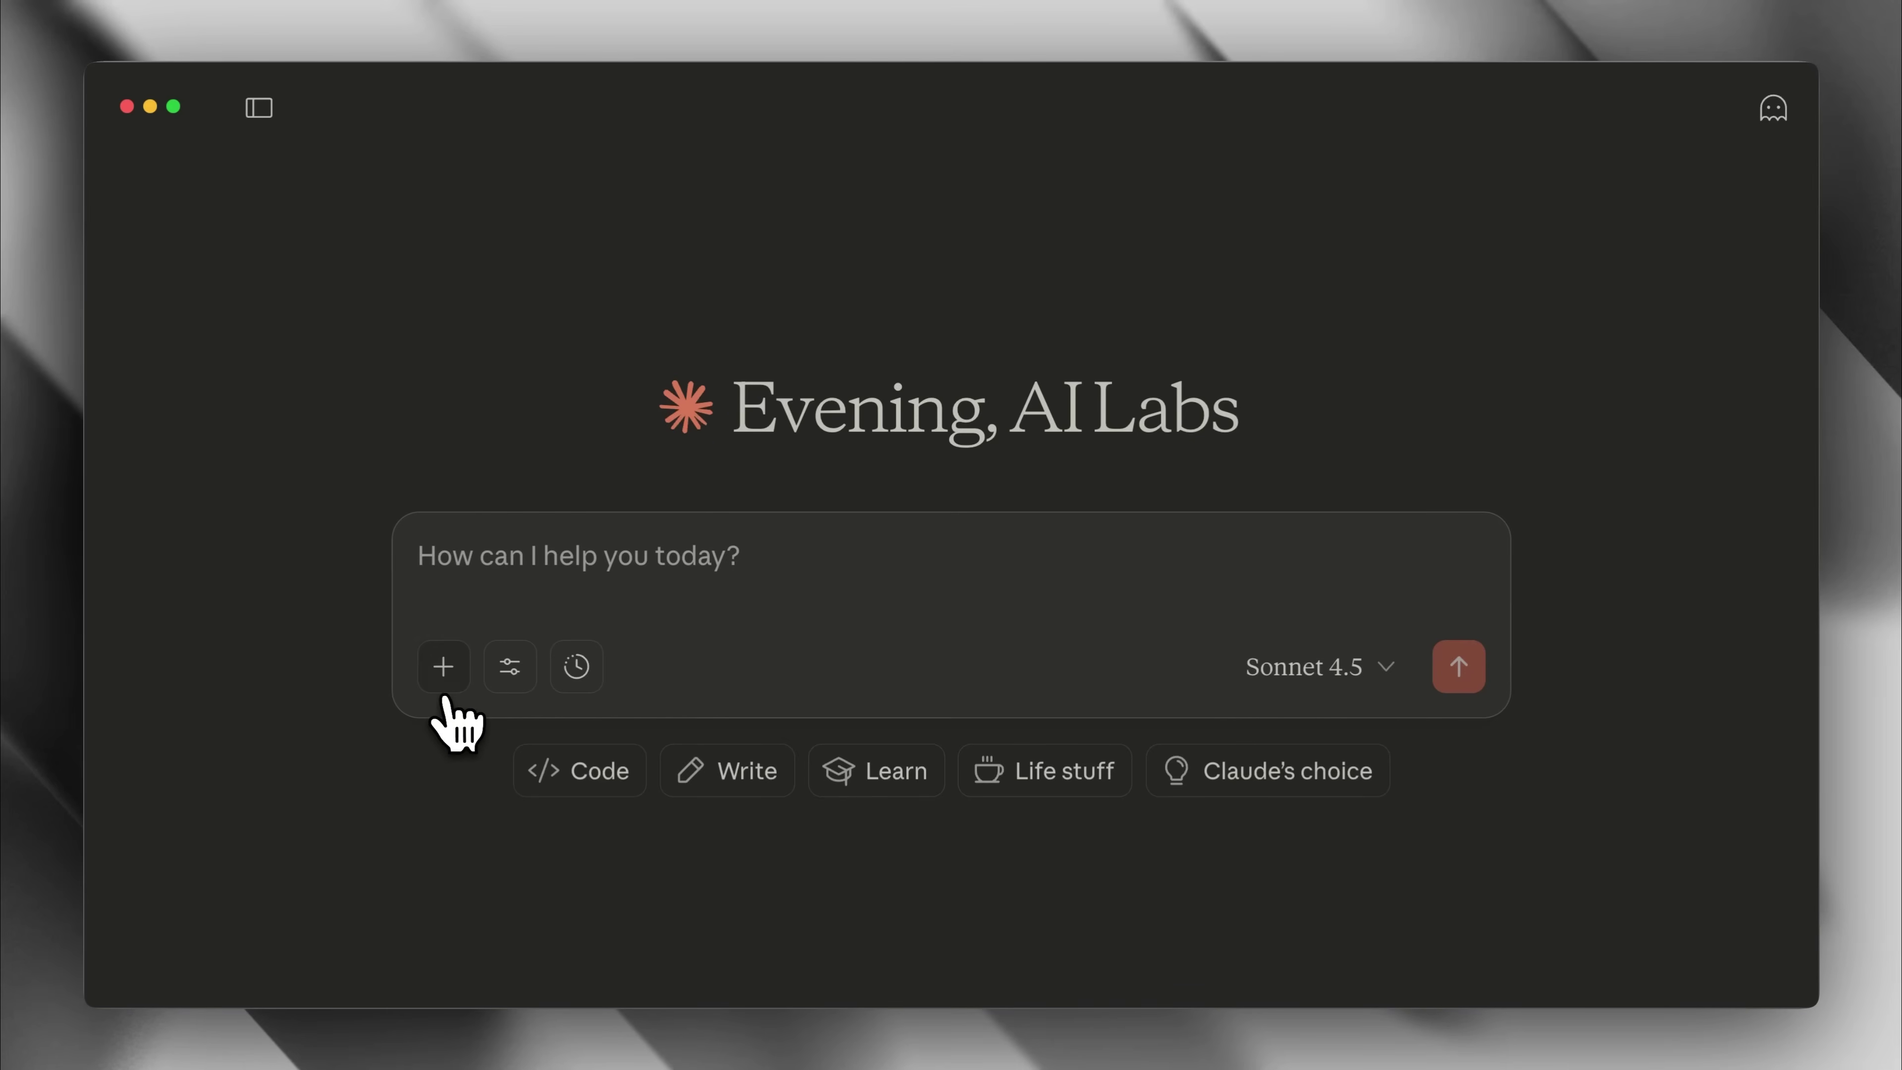
- Upload the aiwplain1.jpg page image to Claude and ask it to 'extract the text'
left_click(445, 669)
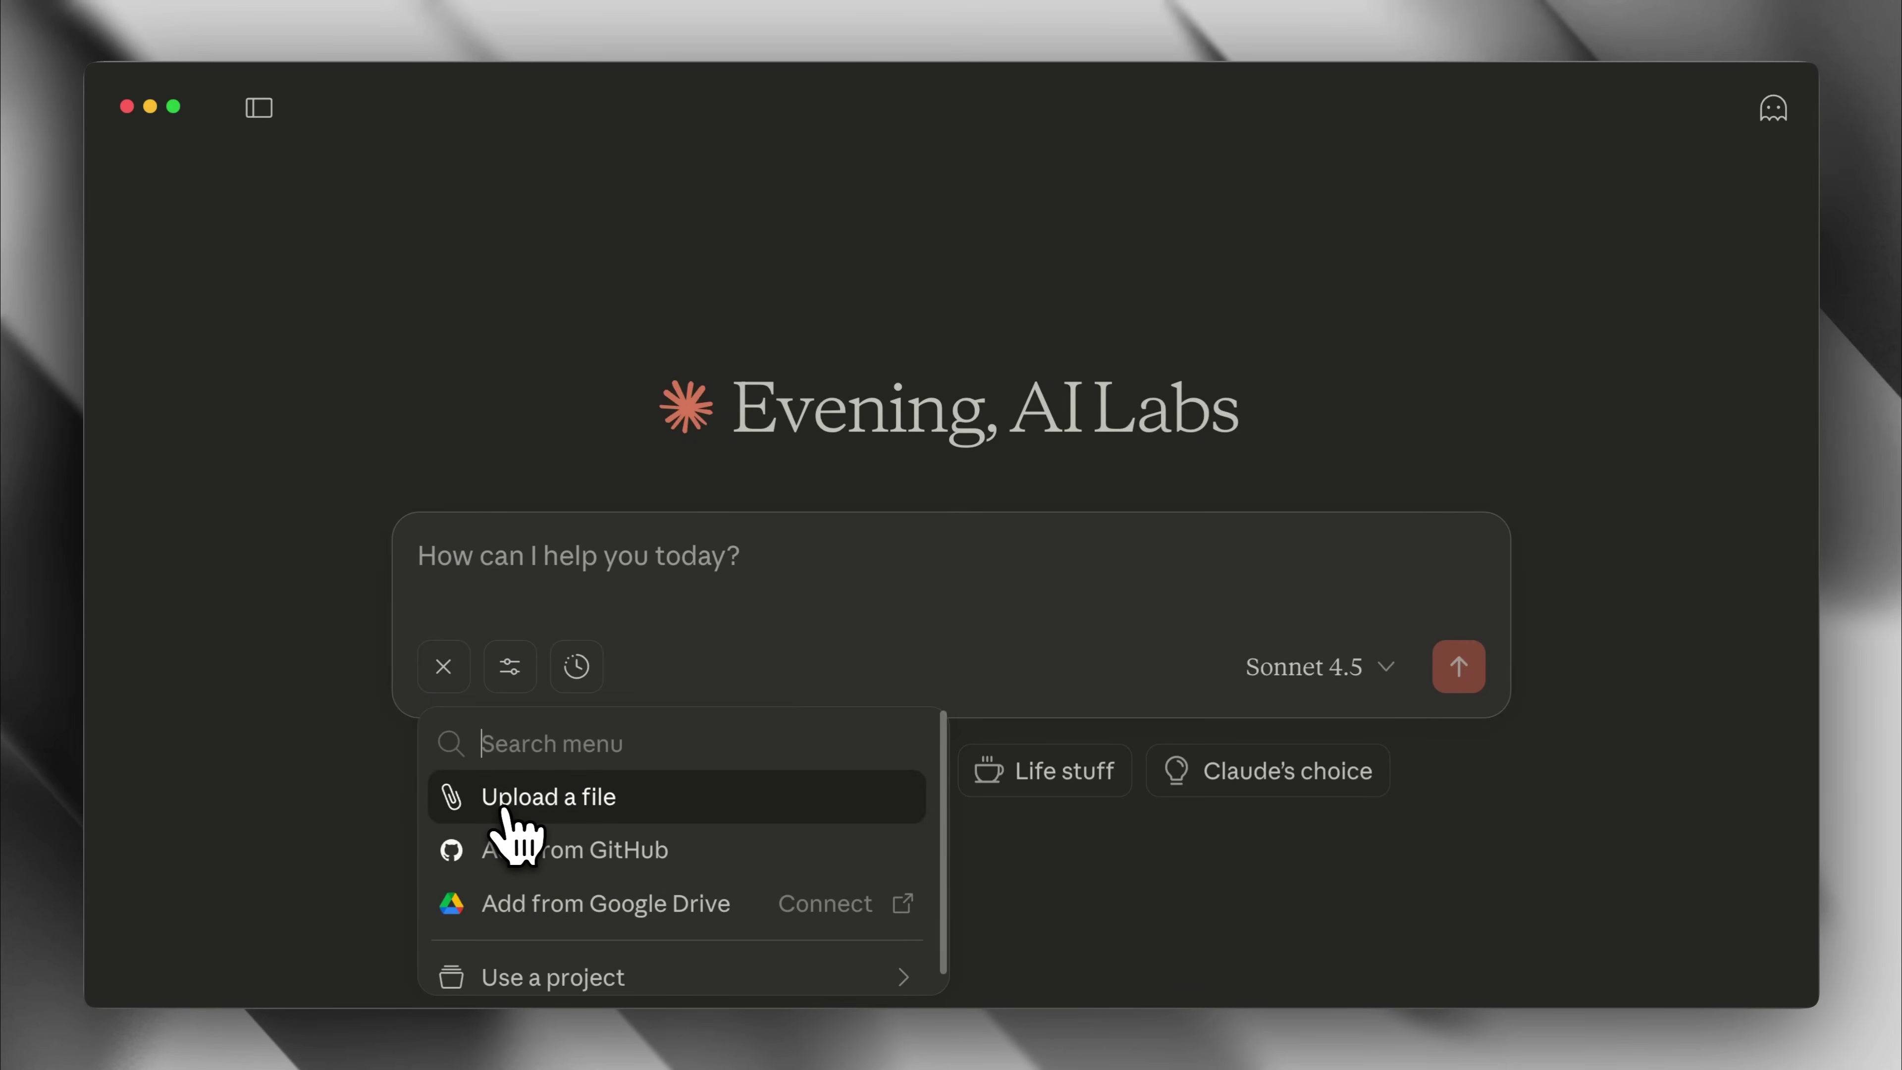
left_click(528, 819)
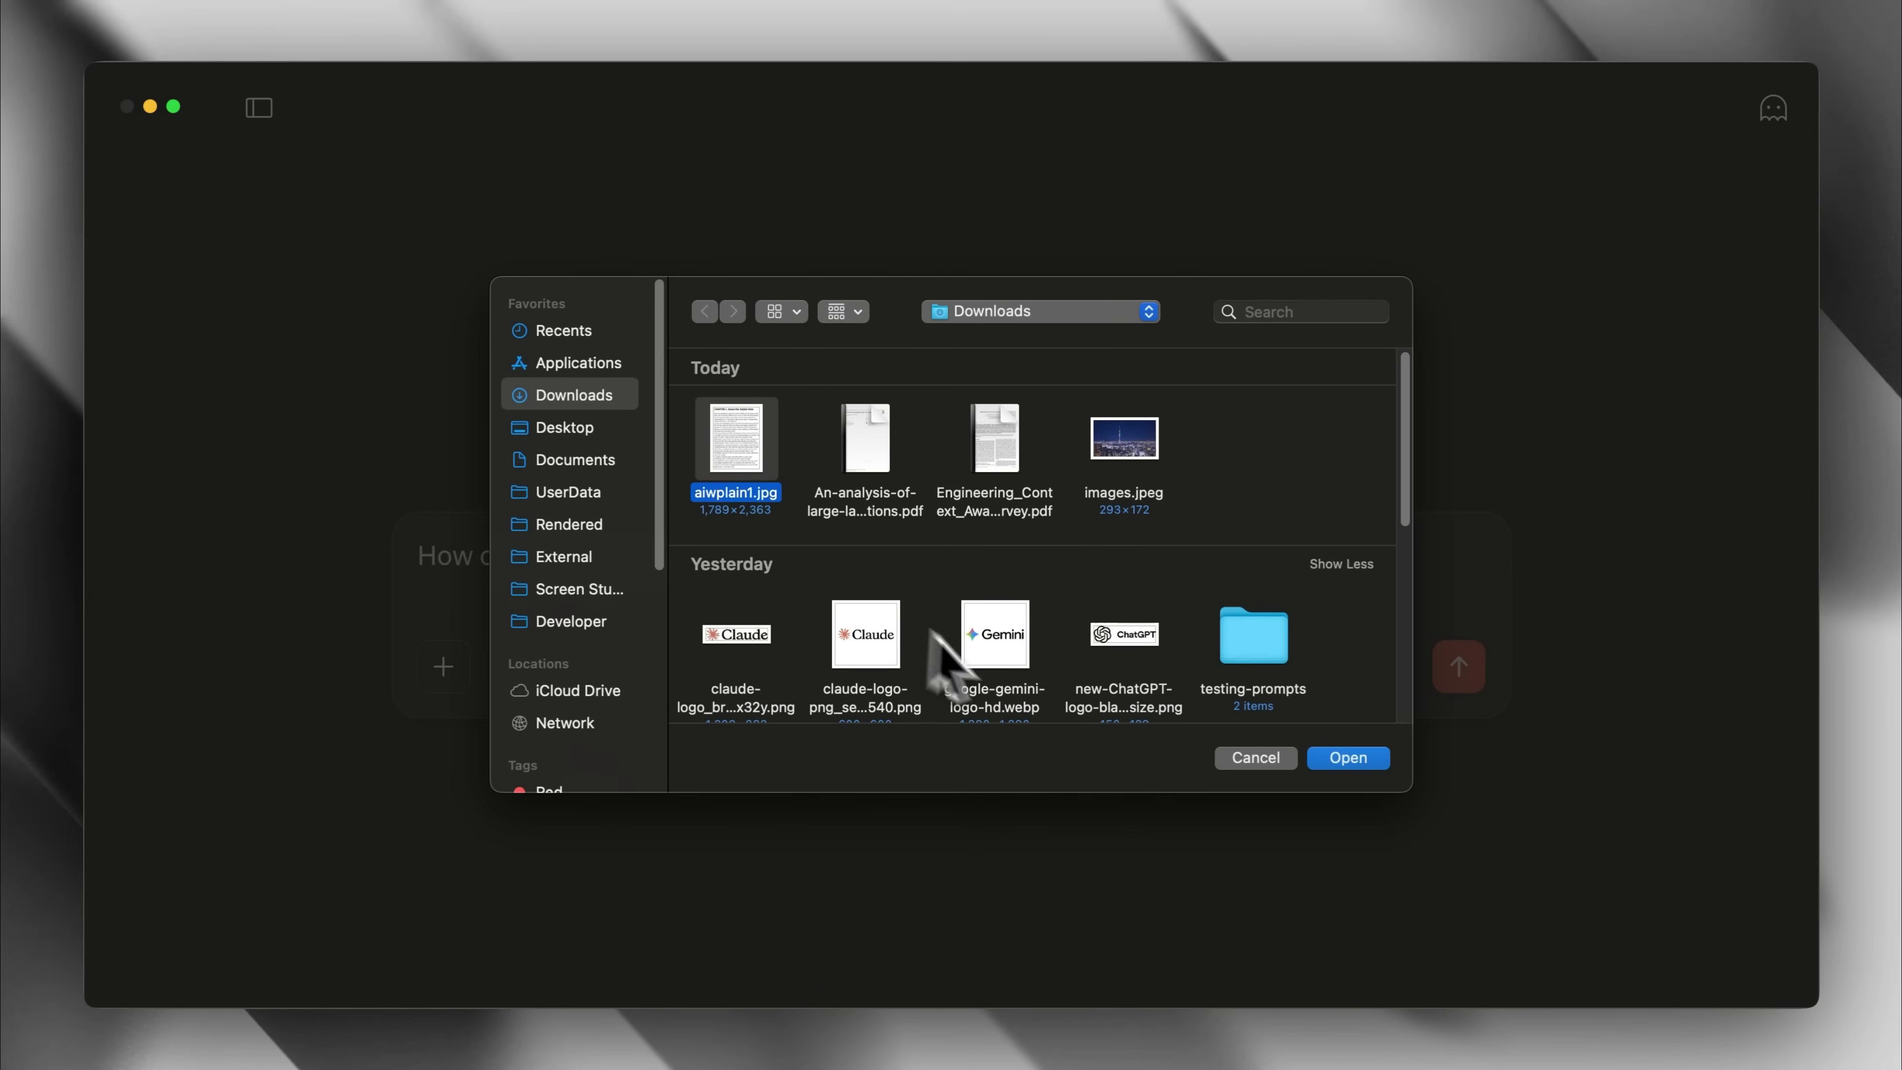
left_click(1363, 768)
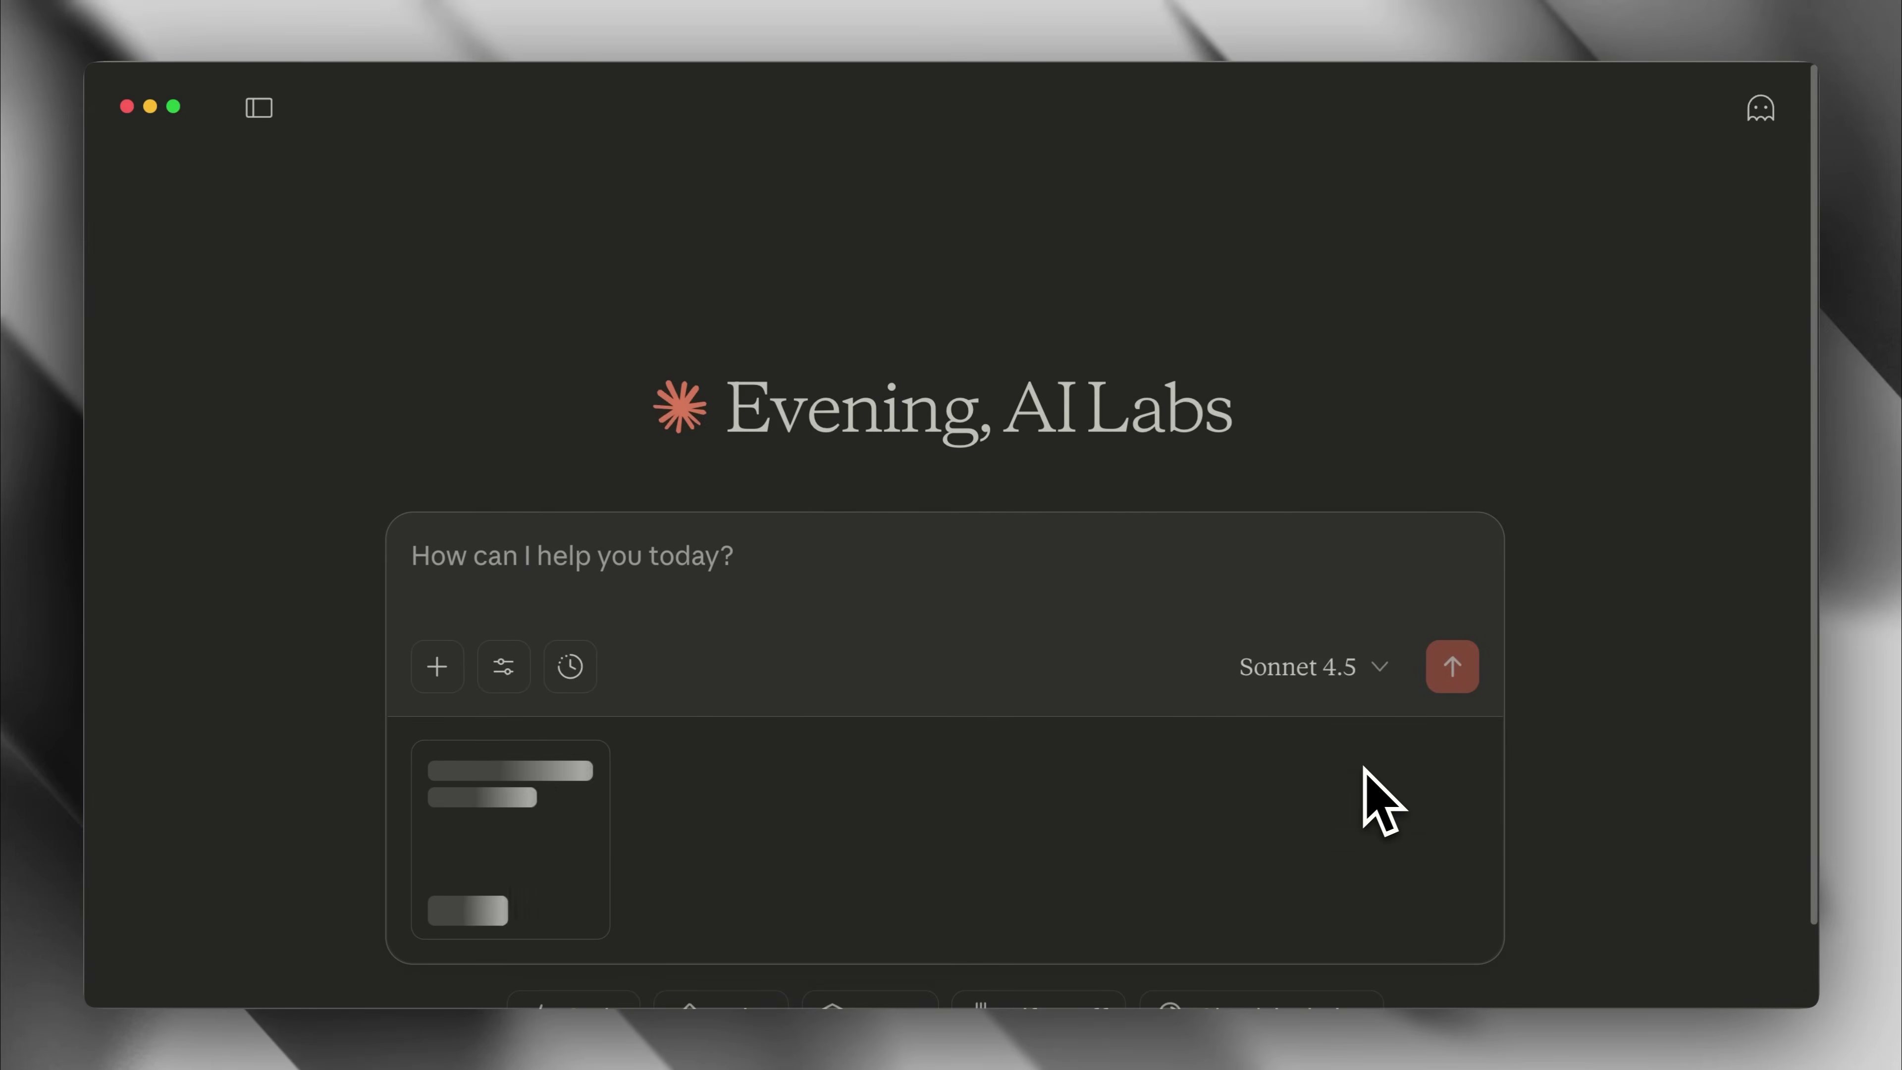
key("Return")
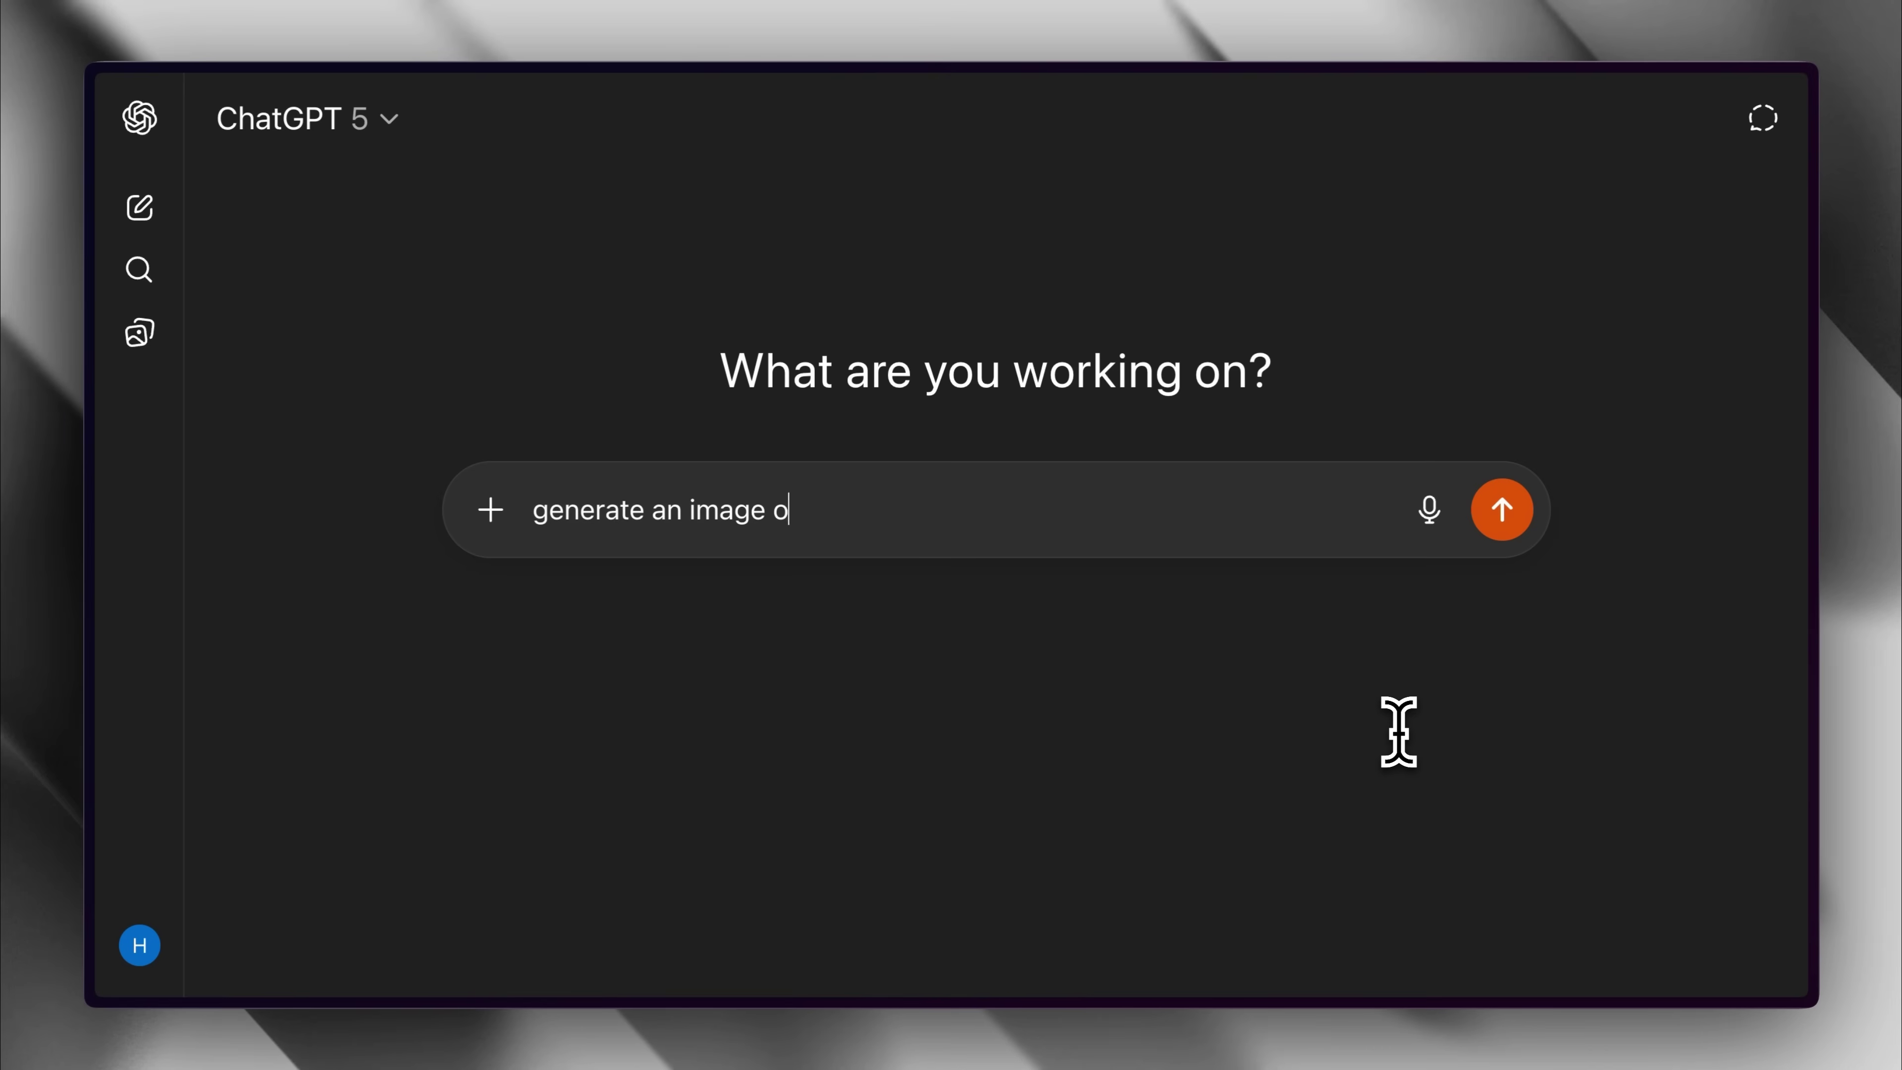
- Send 'generate an image of husky running in the snow' to ChatGPT and scroll through the result
key("Return")
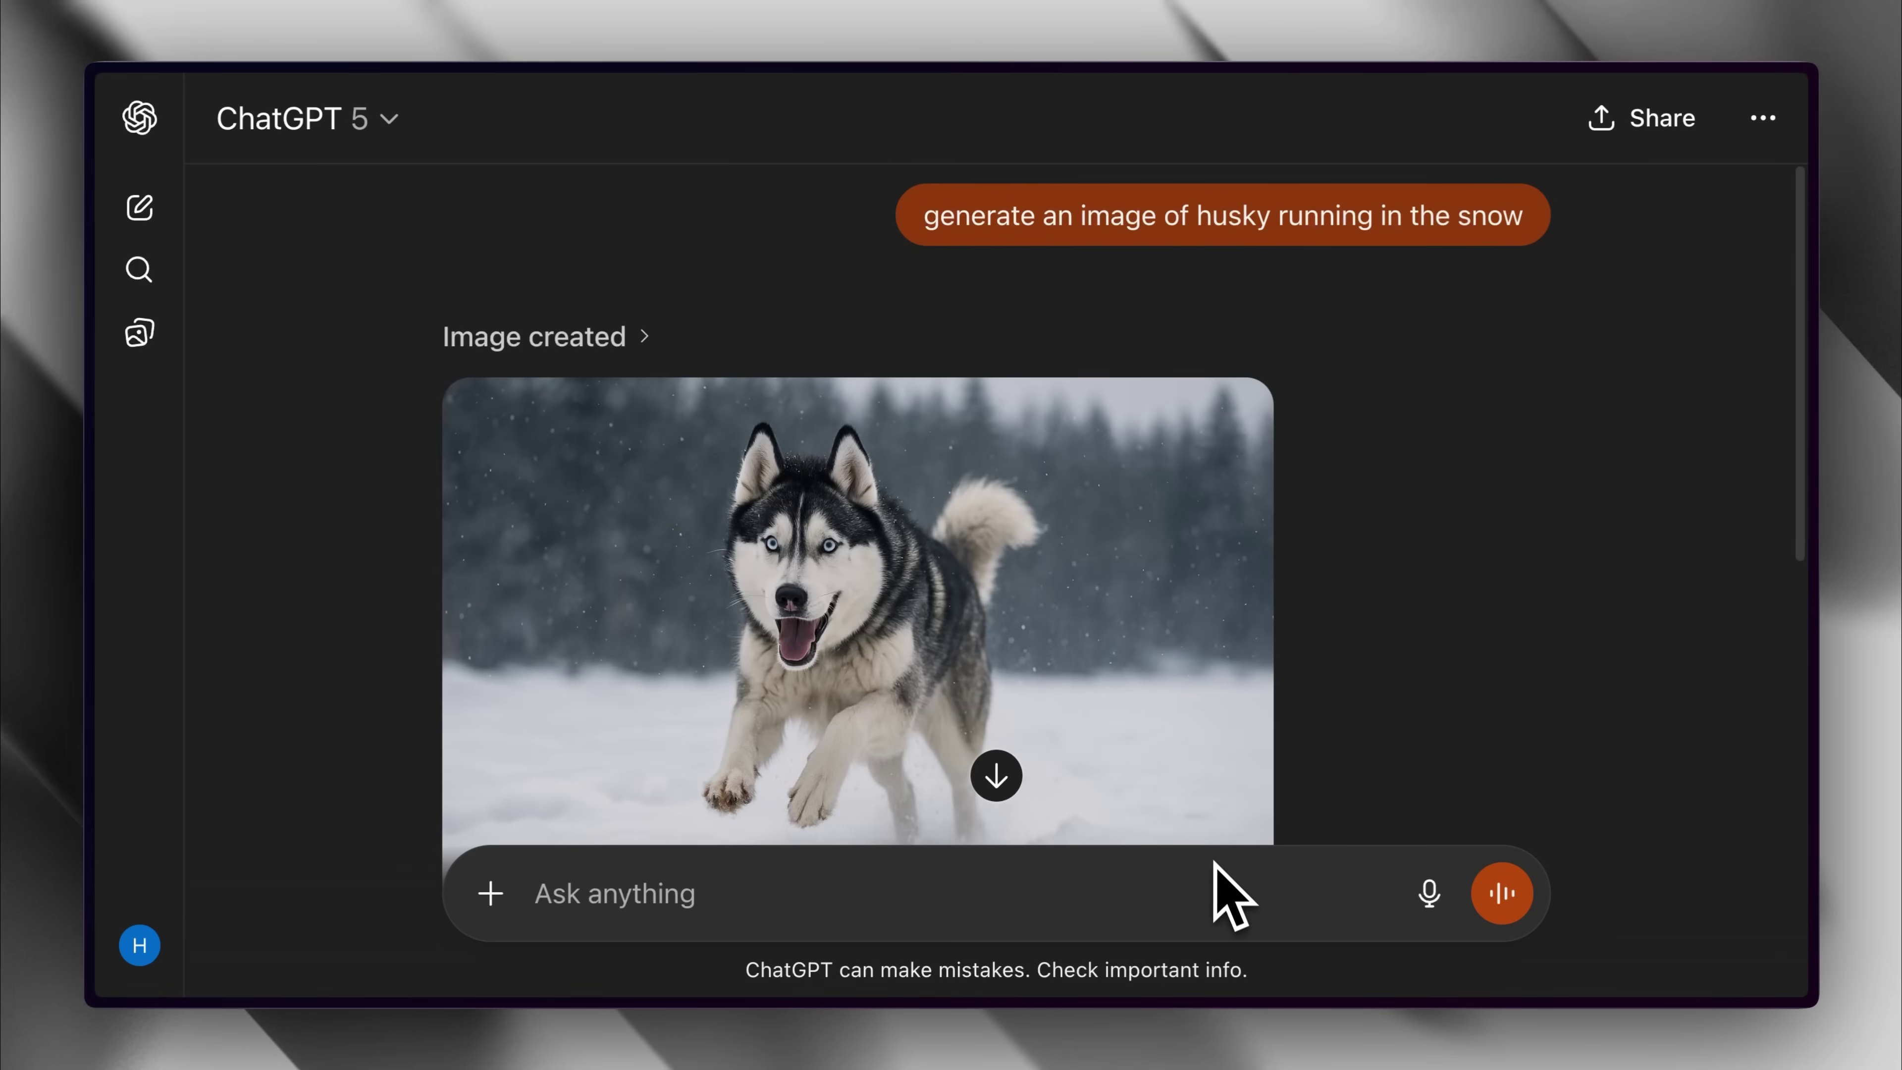
scroll(1219, 853, "down", 5)
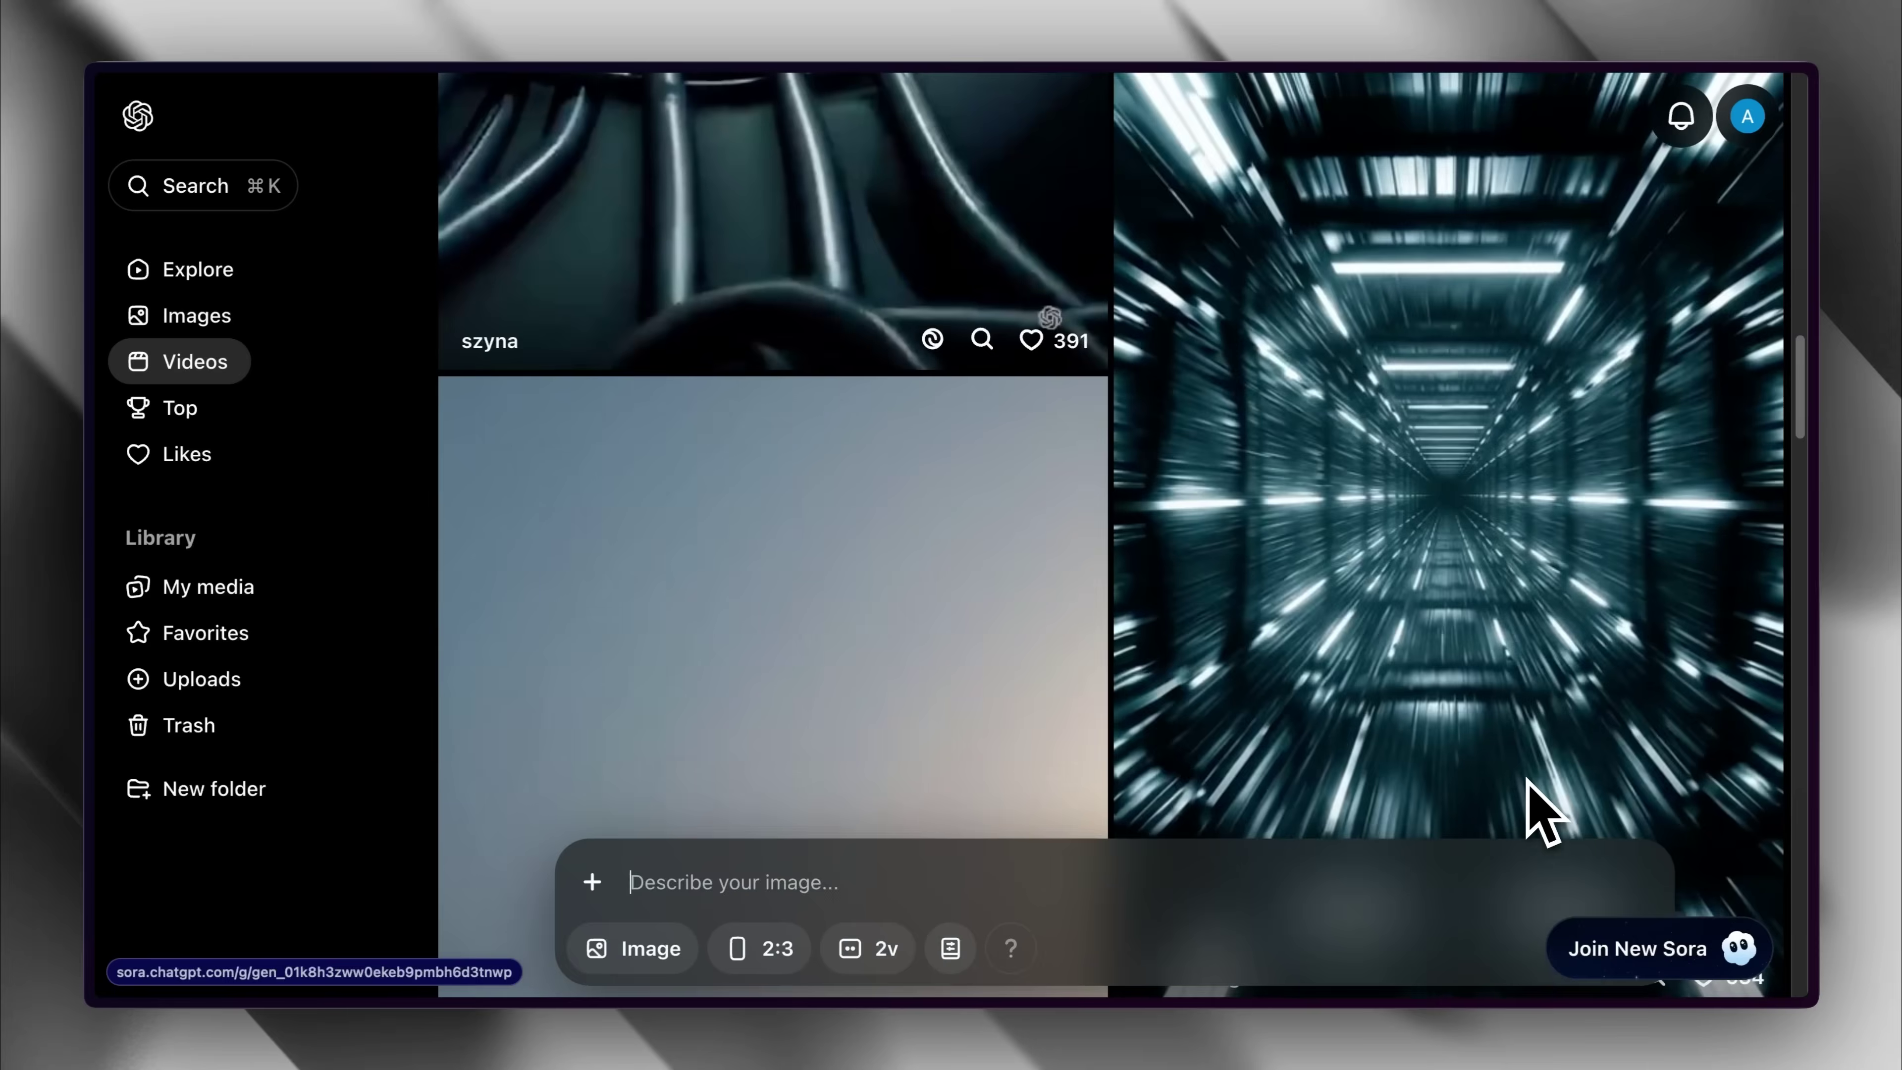
scroll(1543, 809, "down", 5)
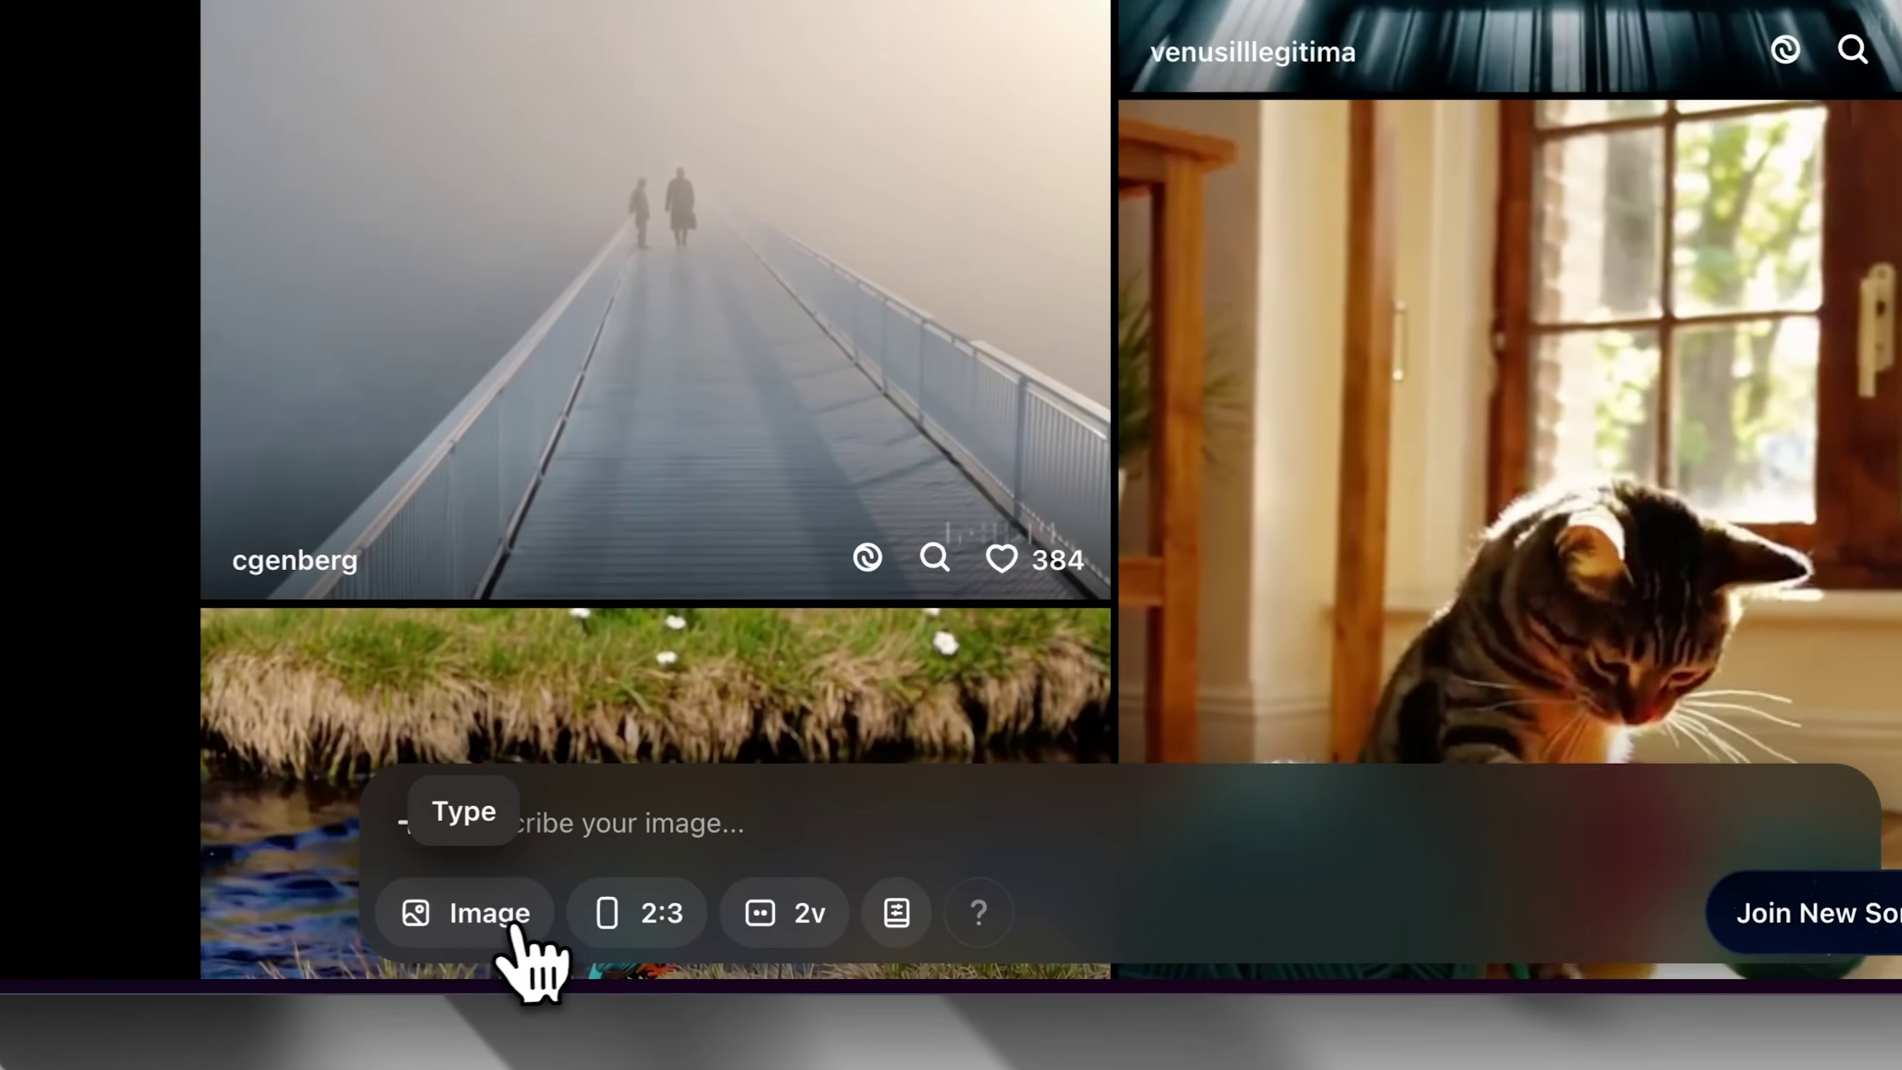
- Switch Sora to video generation with 2:3 aspect ratio and 720p resolution, then check the 5s duration options
left_click(514, 927)
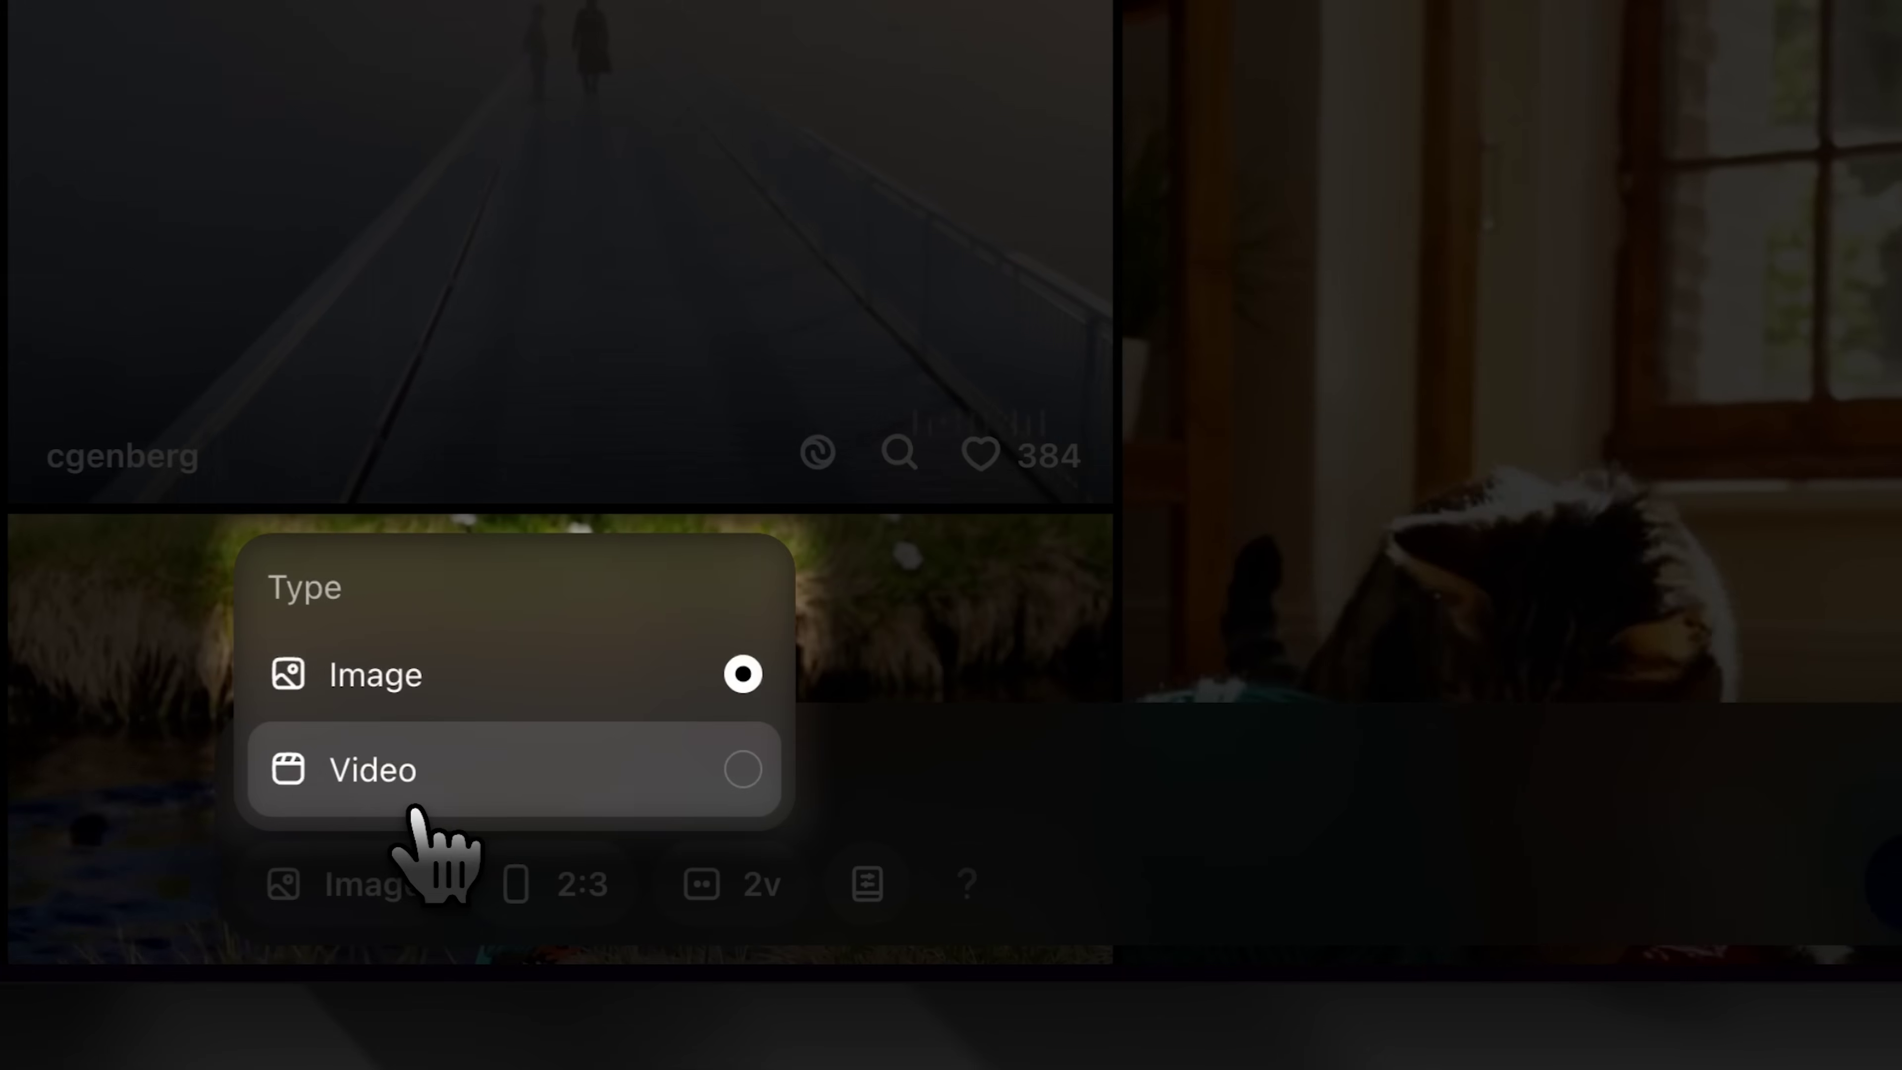
left_click(569, 885)
left_click(569, 884)
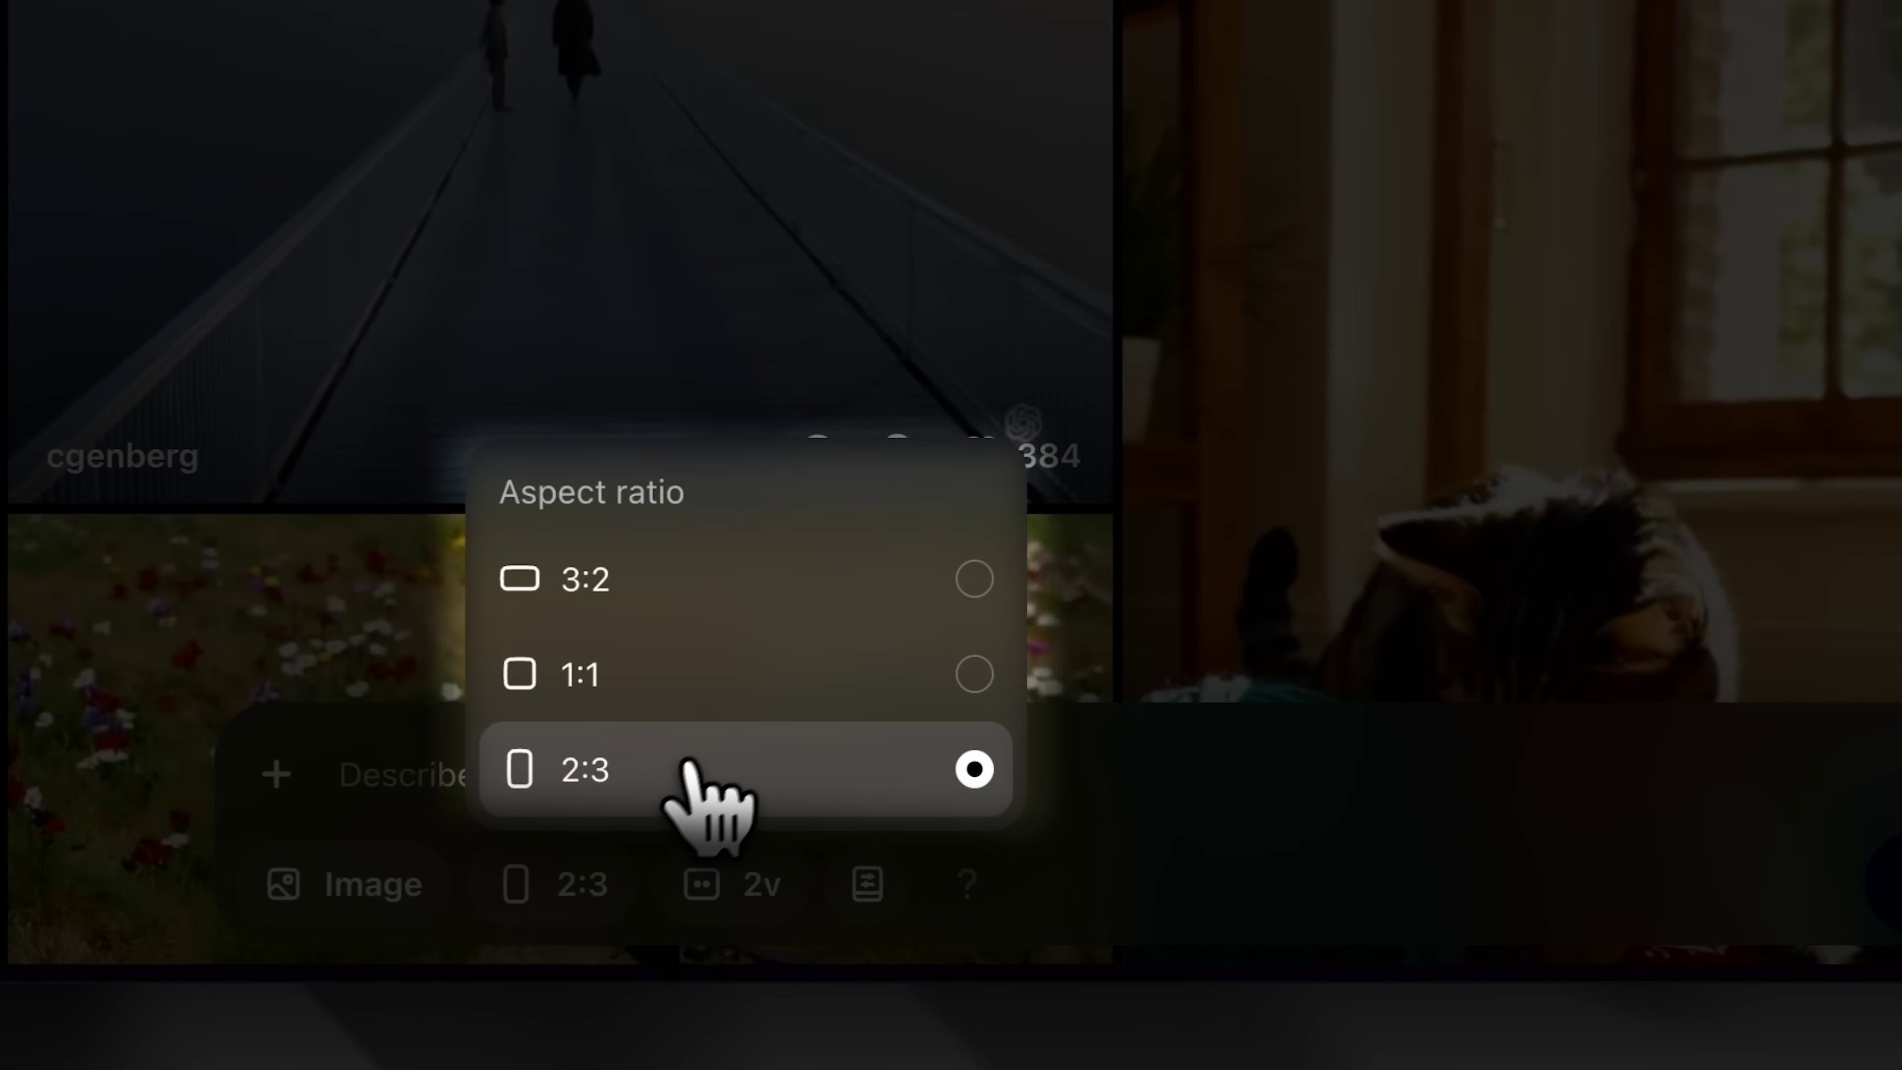
left_click(836, 779)
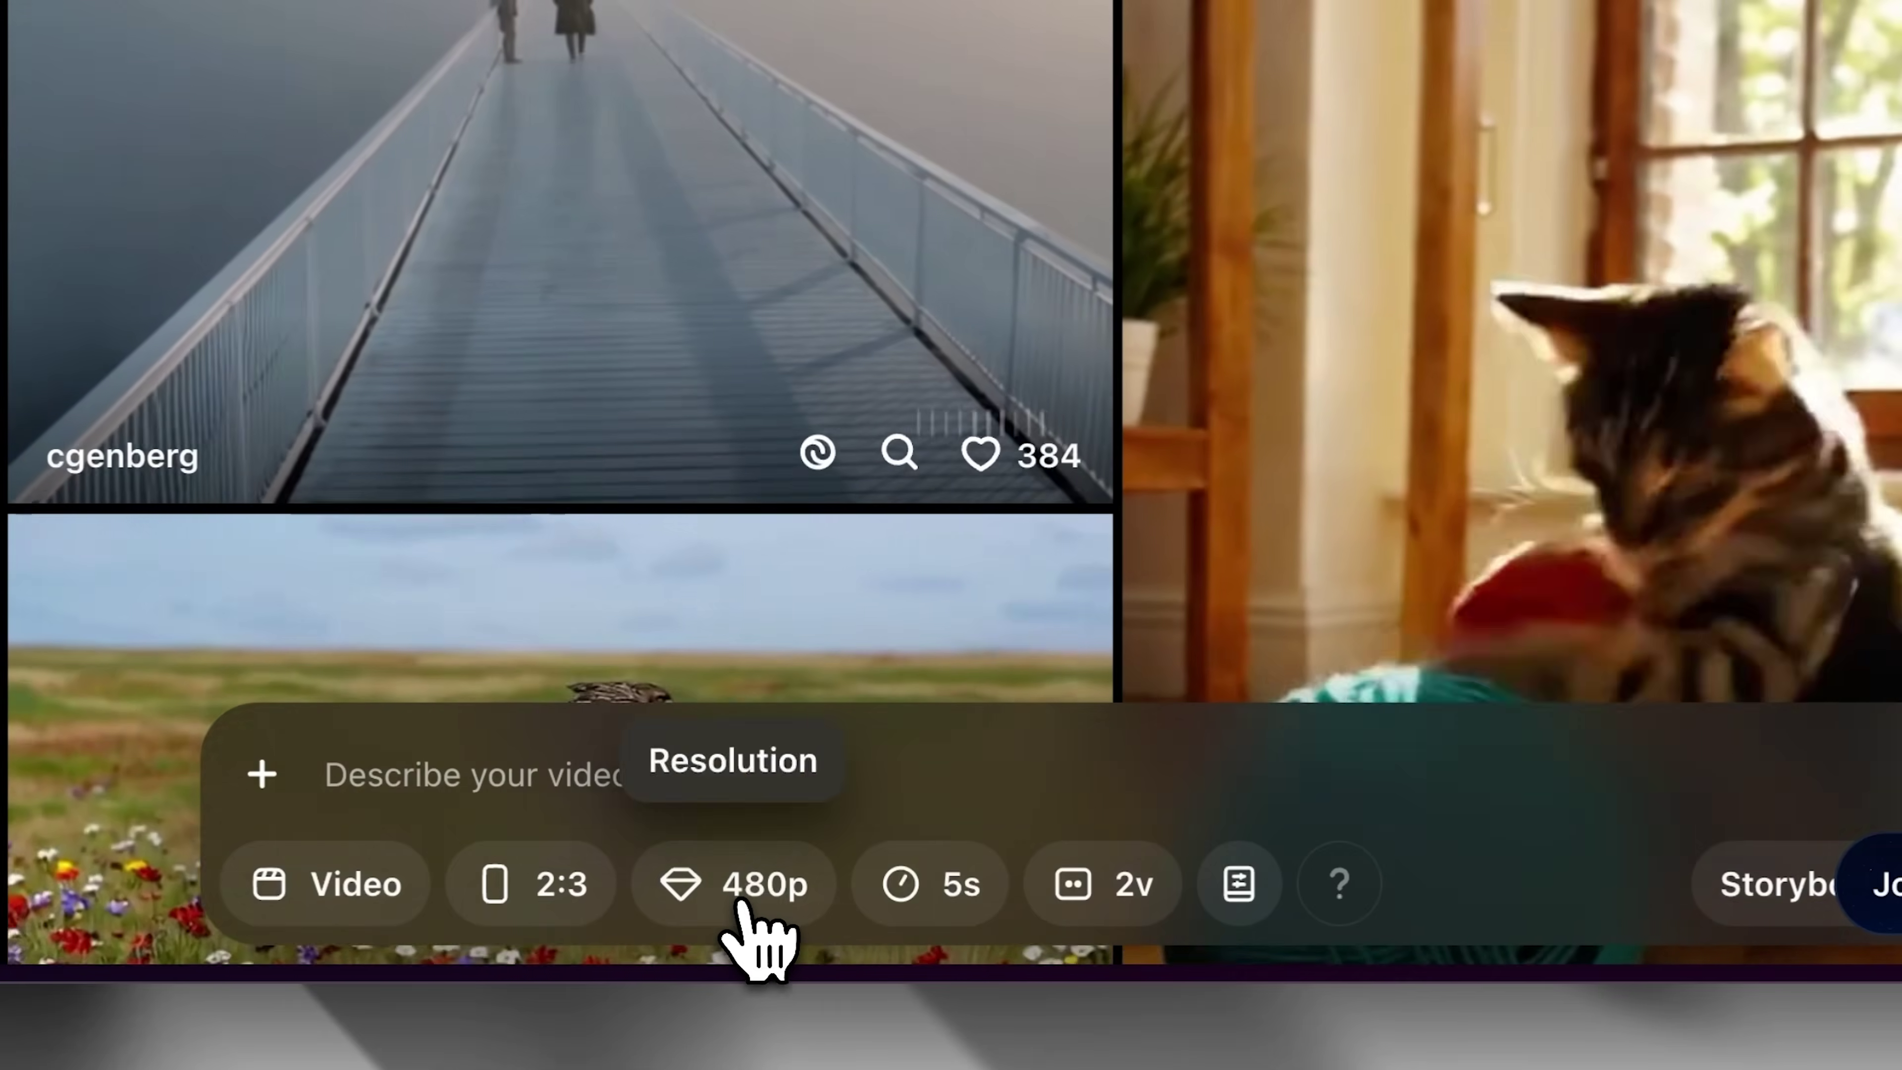
left_click(745, 903)
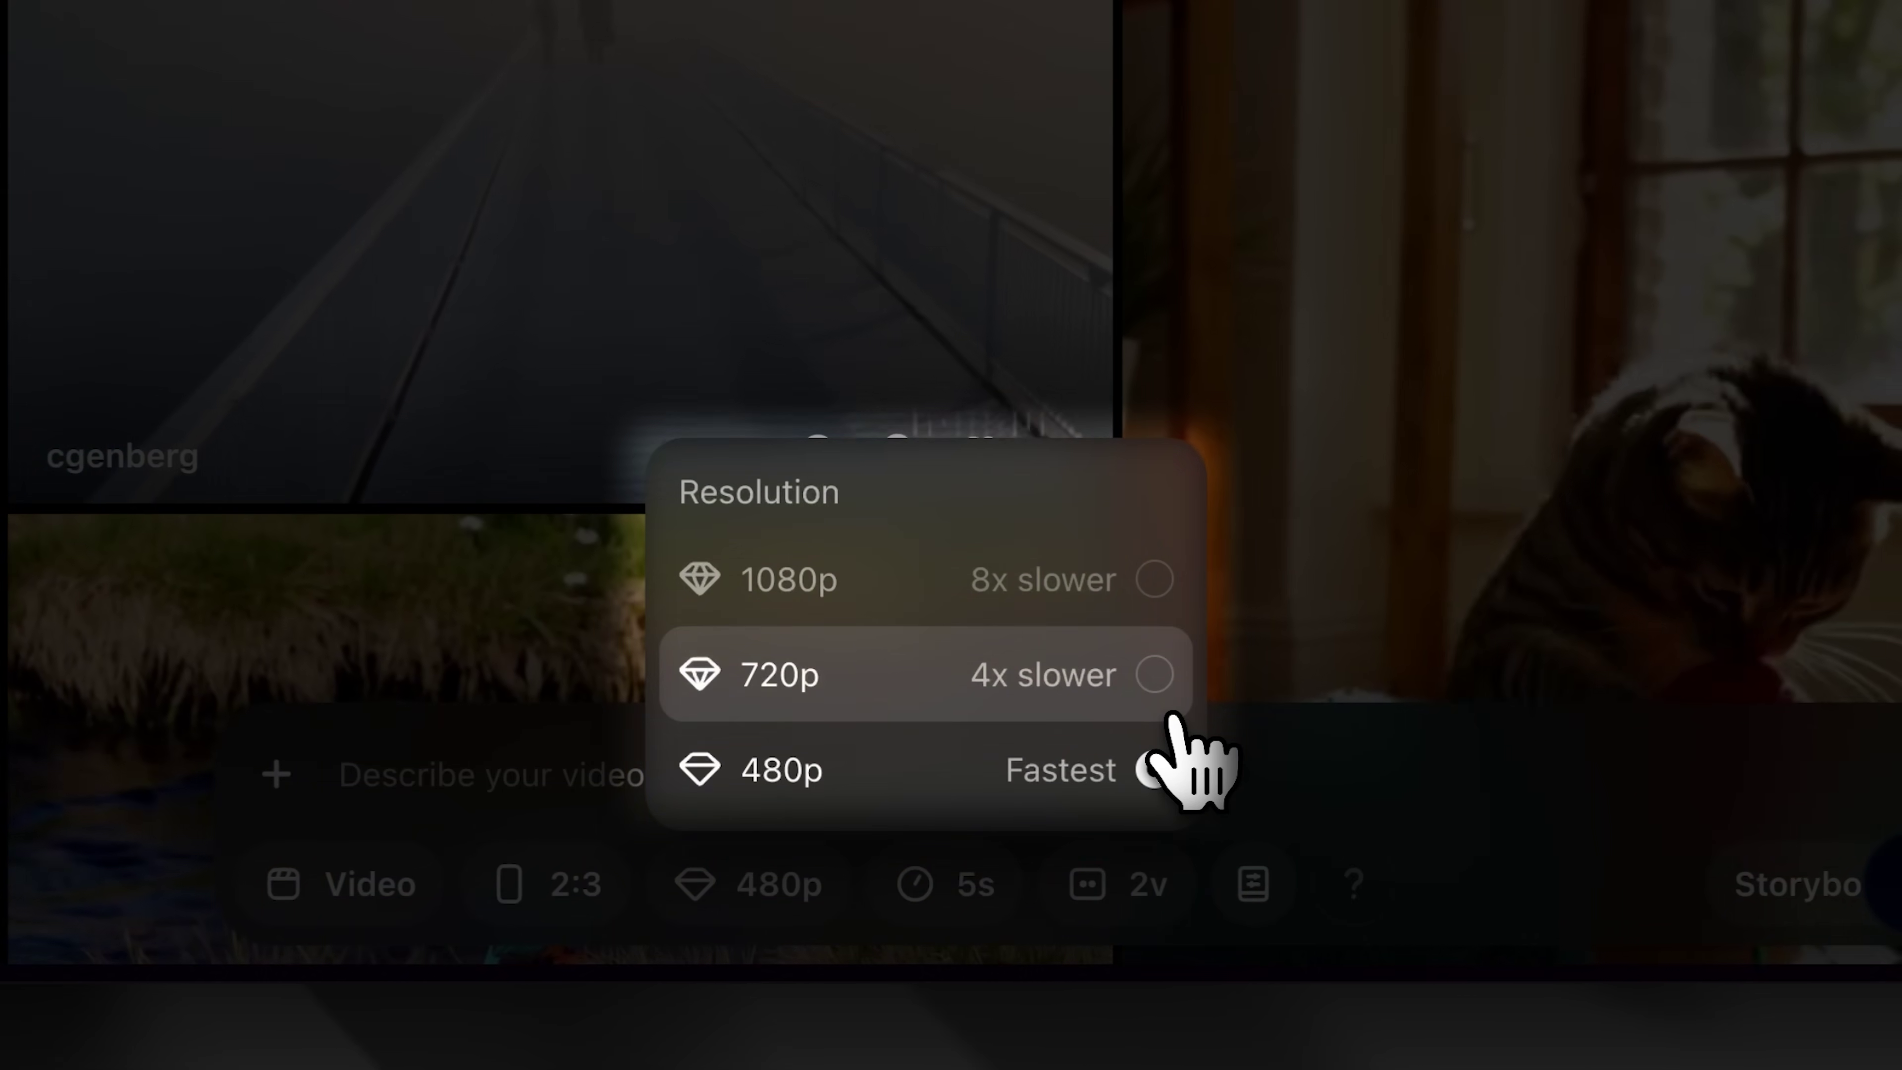
left_click(1165, 712)
left_click(978, 892)
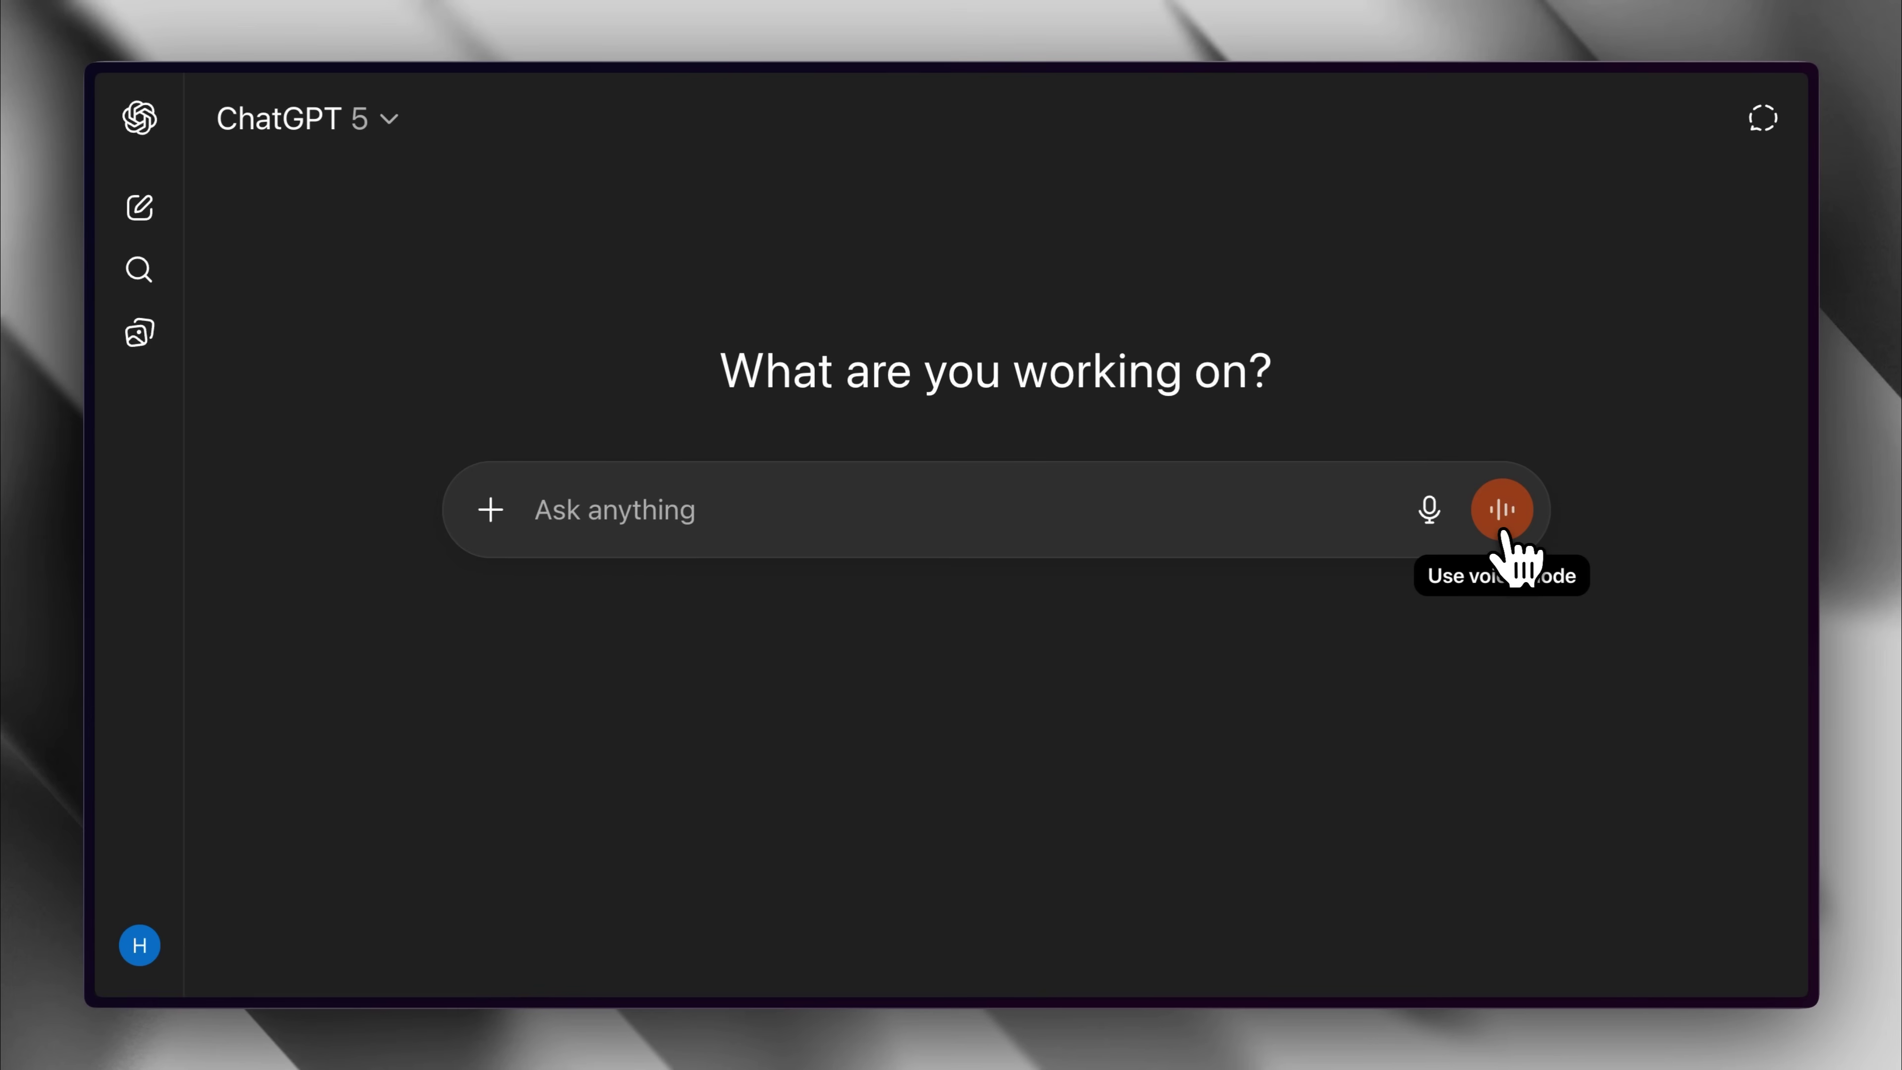
- In voice mode, cycle through Juniper, Cove, Breeze, Vale and Ember to Arbor, then review the transcript
left_click(1505, 517)
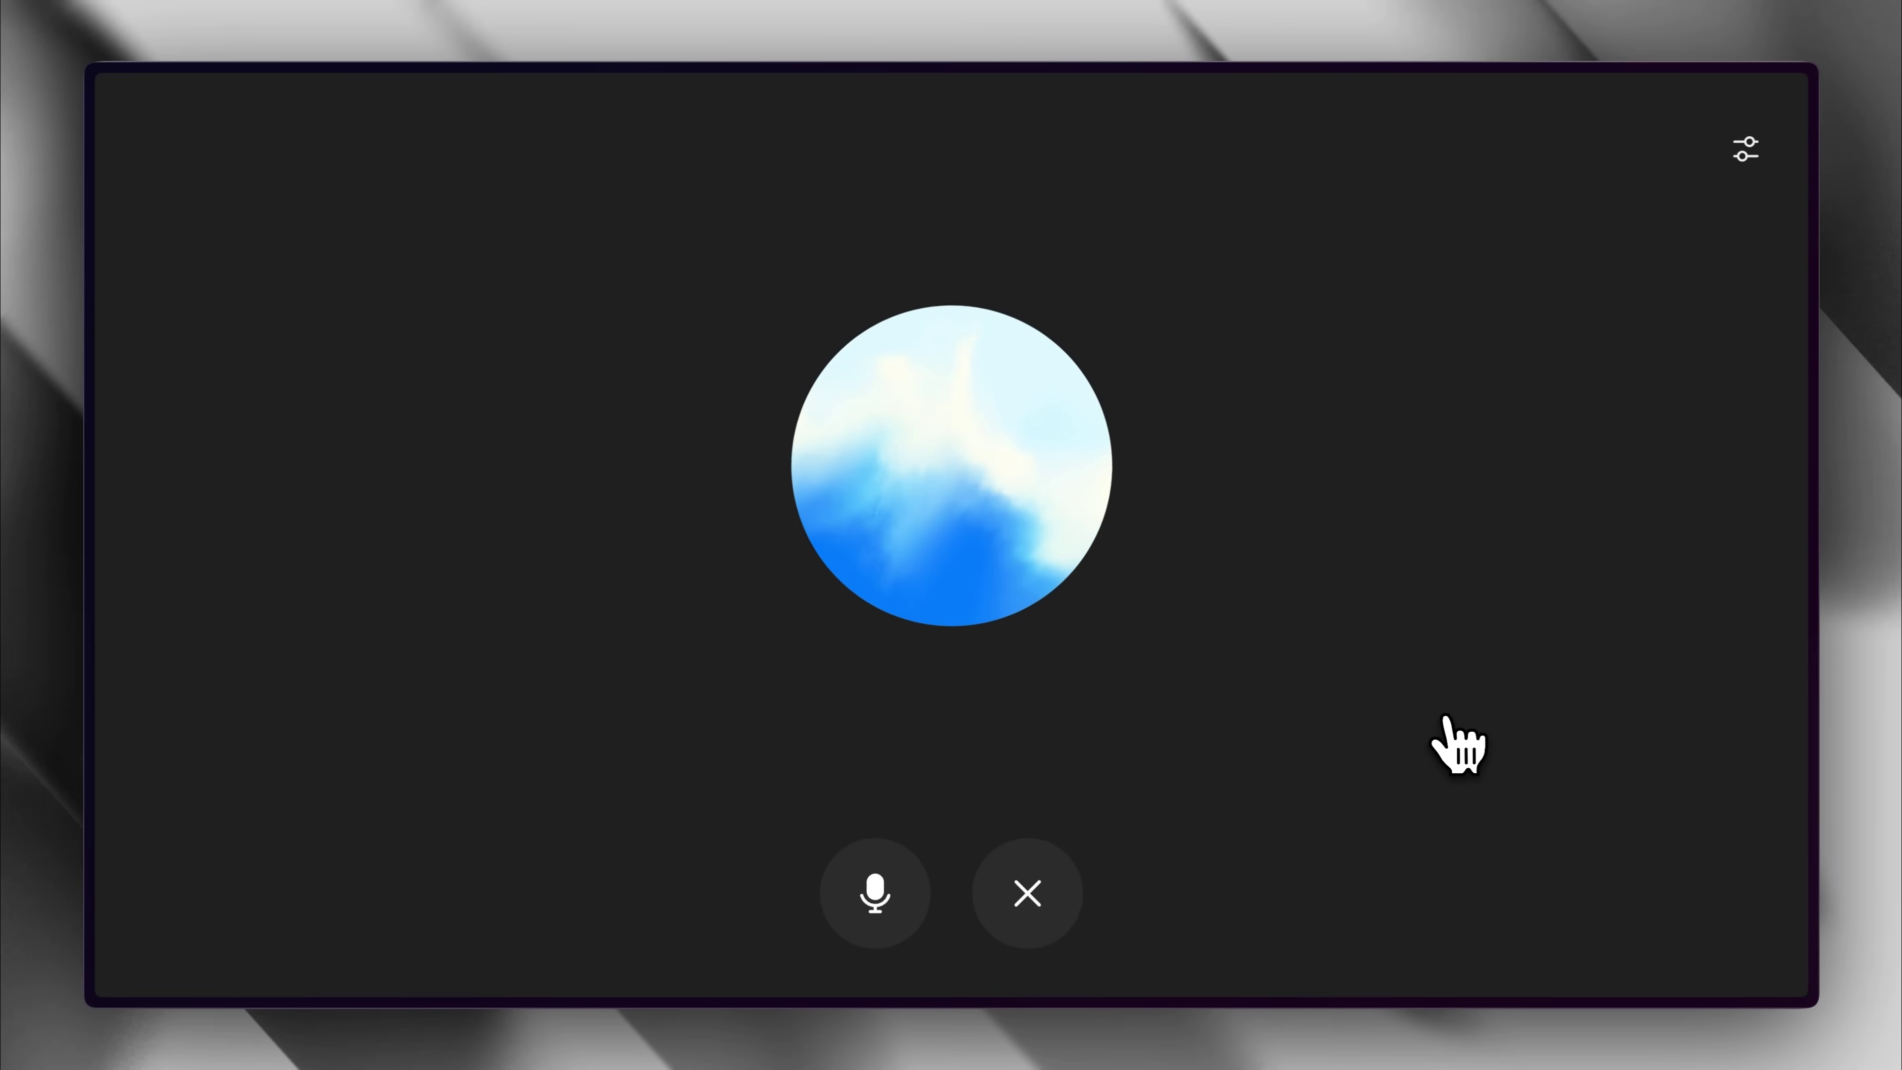
left_click(1741, 184)
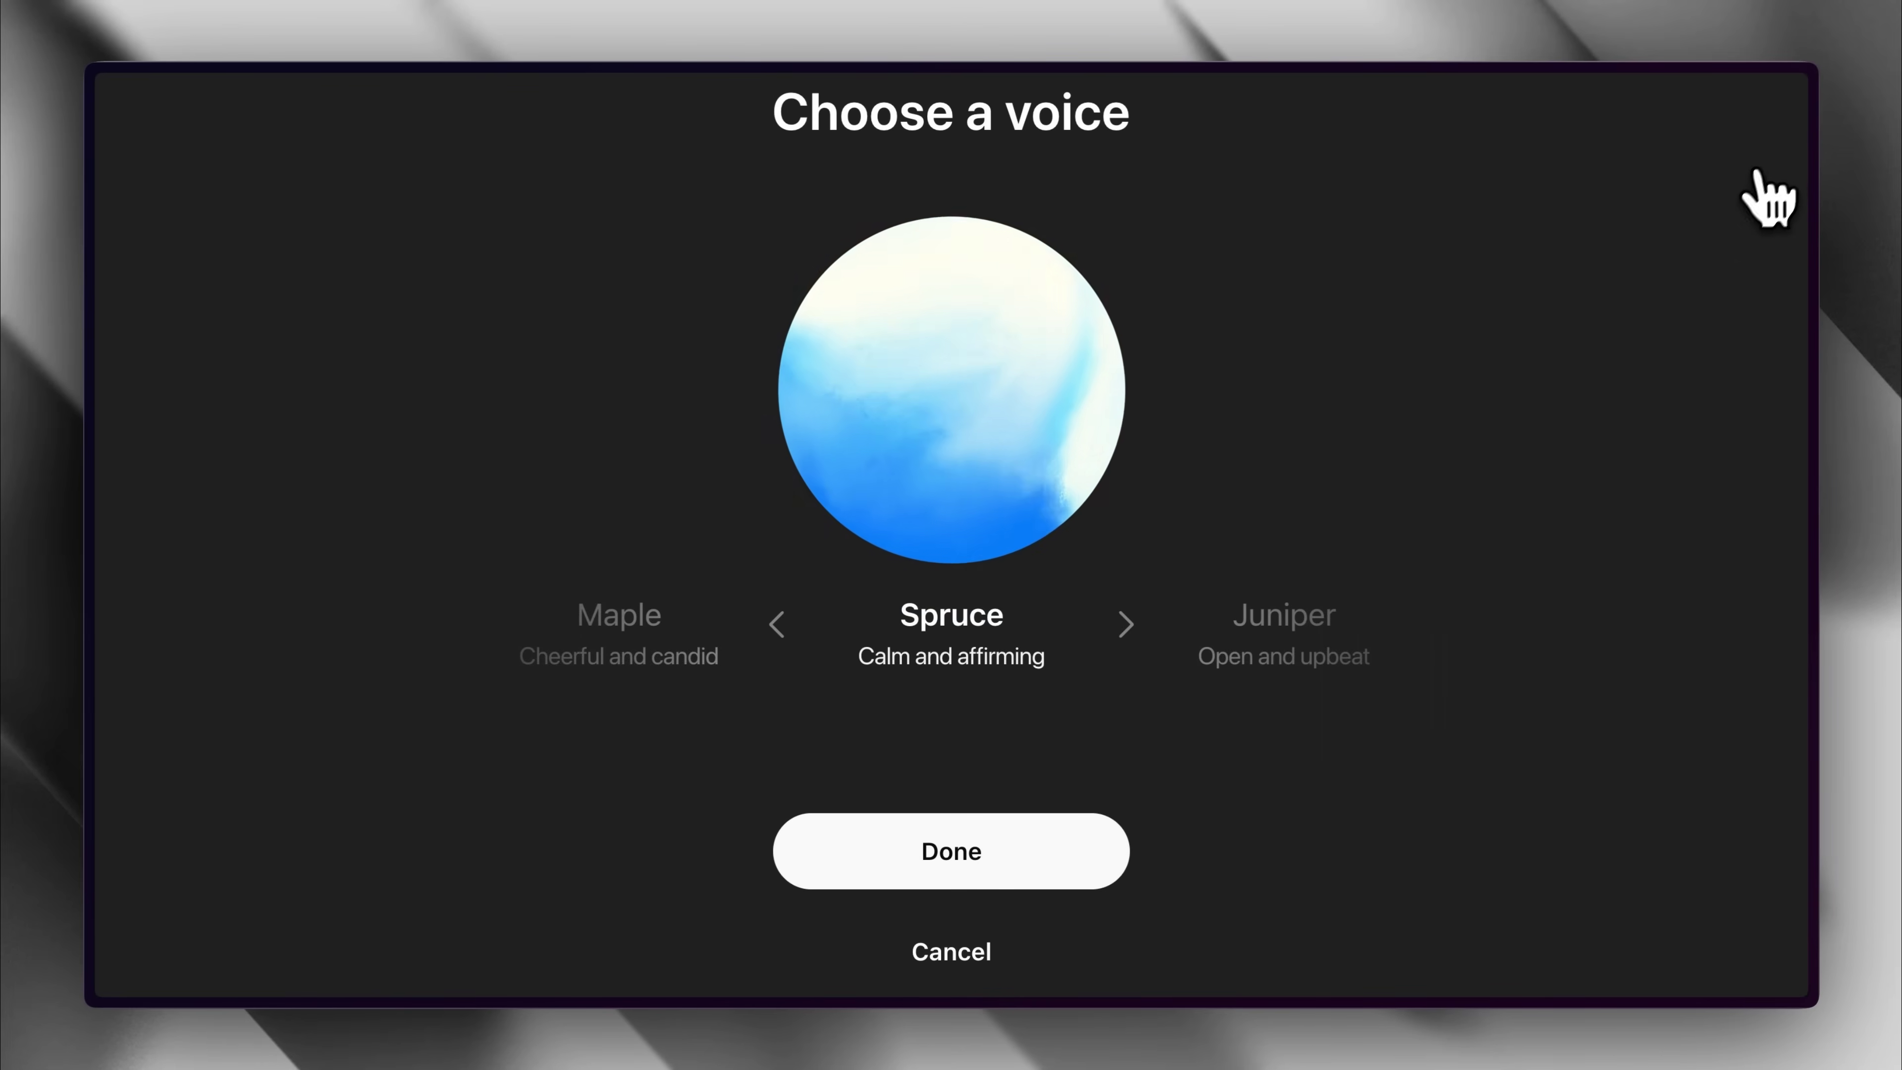
left_click(1125, 625)
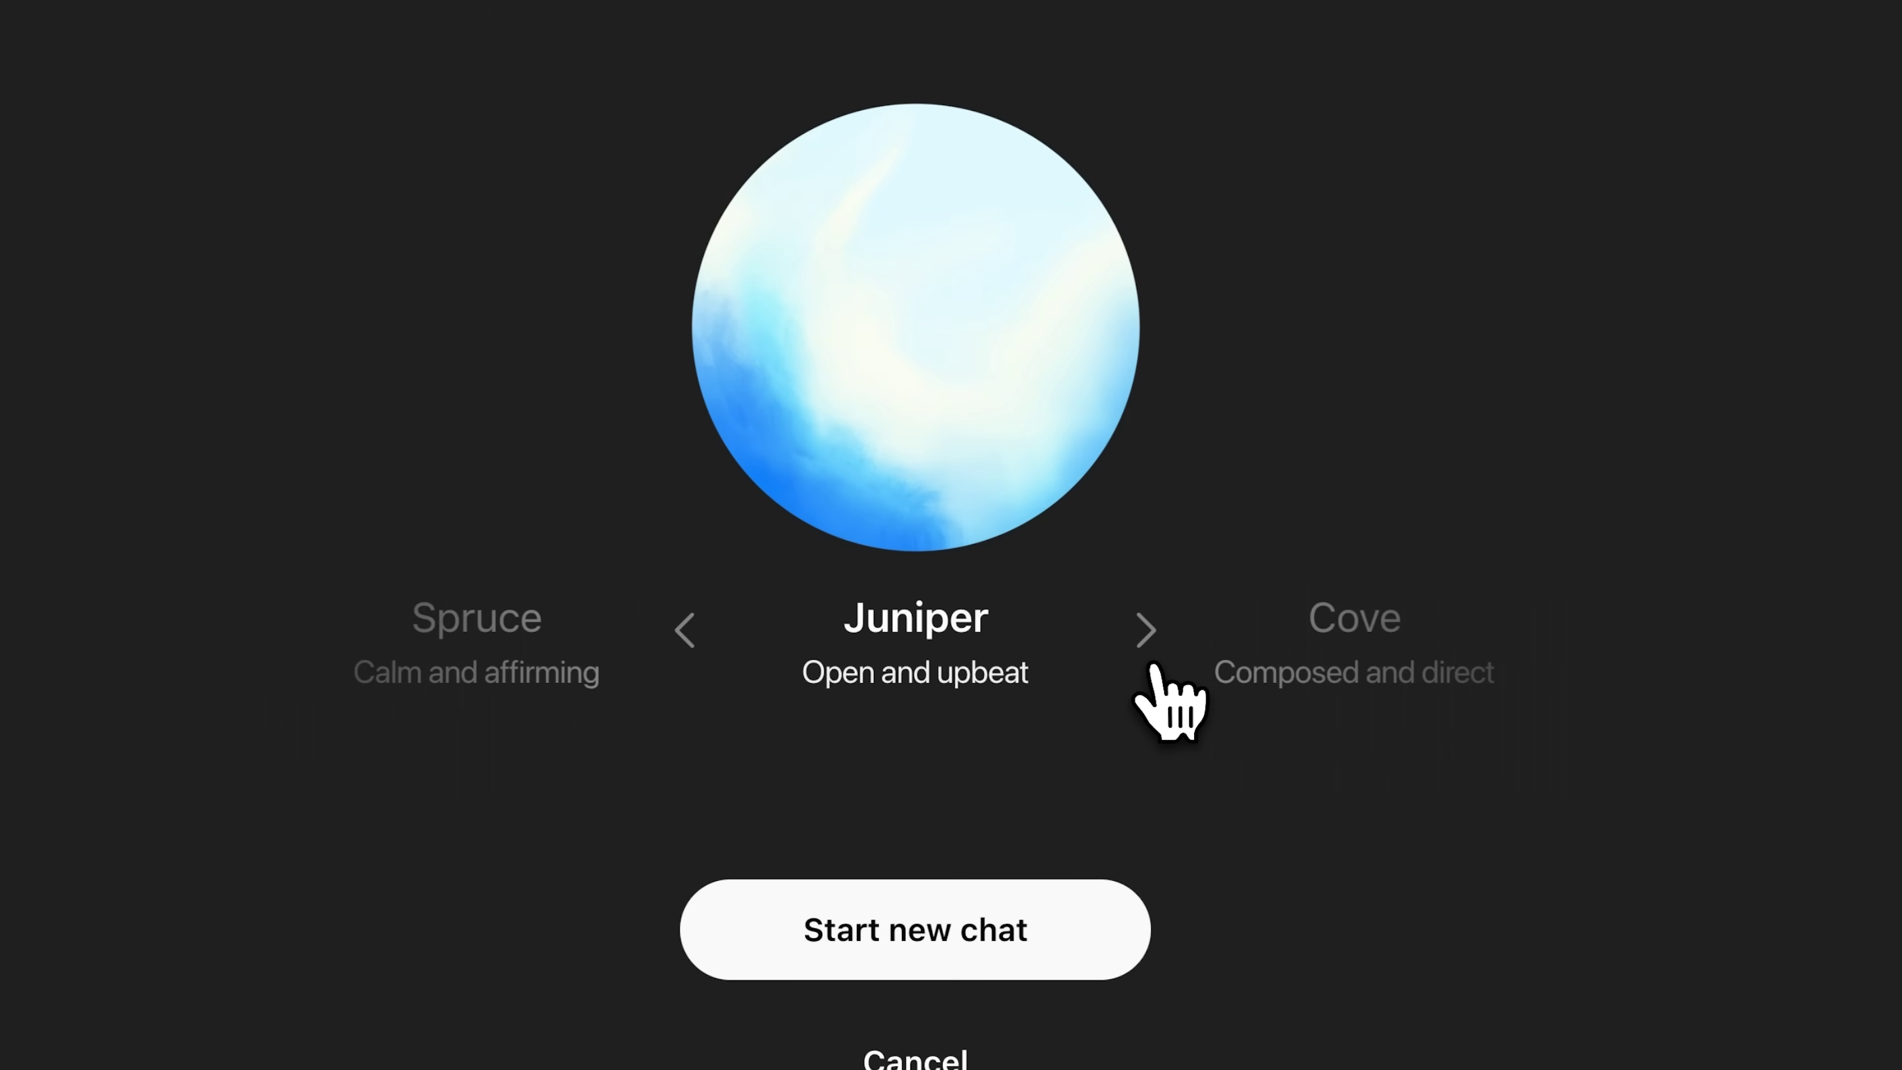
left_click(1151, 666)
left_click(1154, 668)
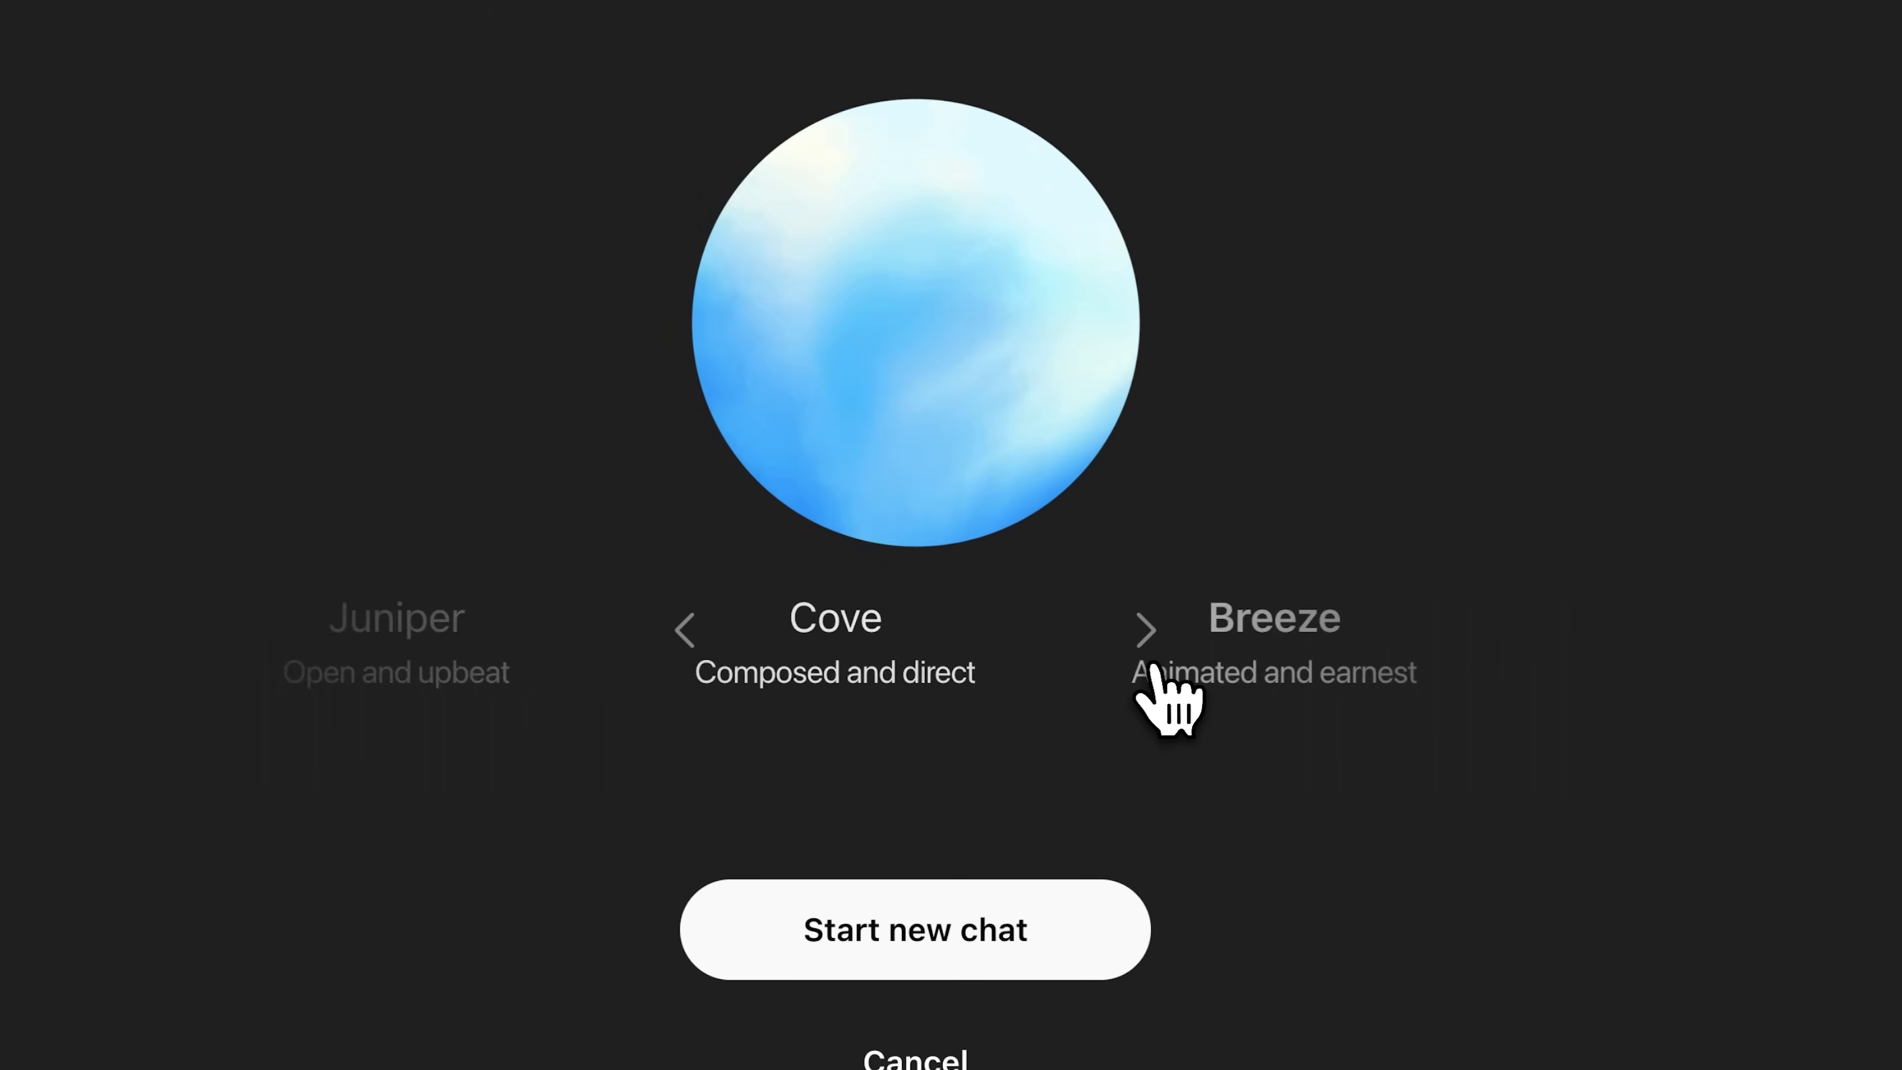
left_click(1147, 631)
left_click(1148, 631)
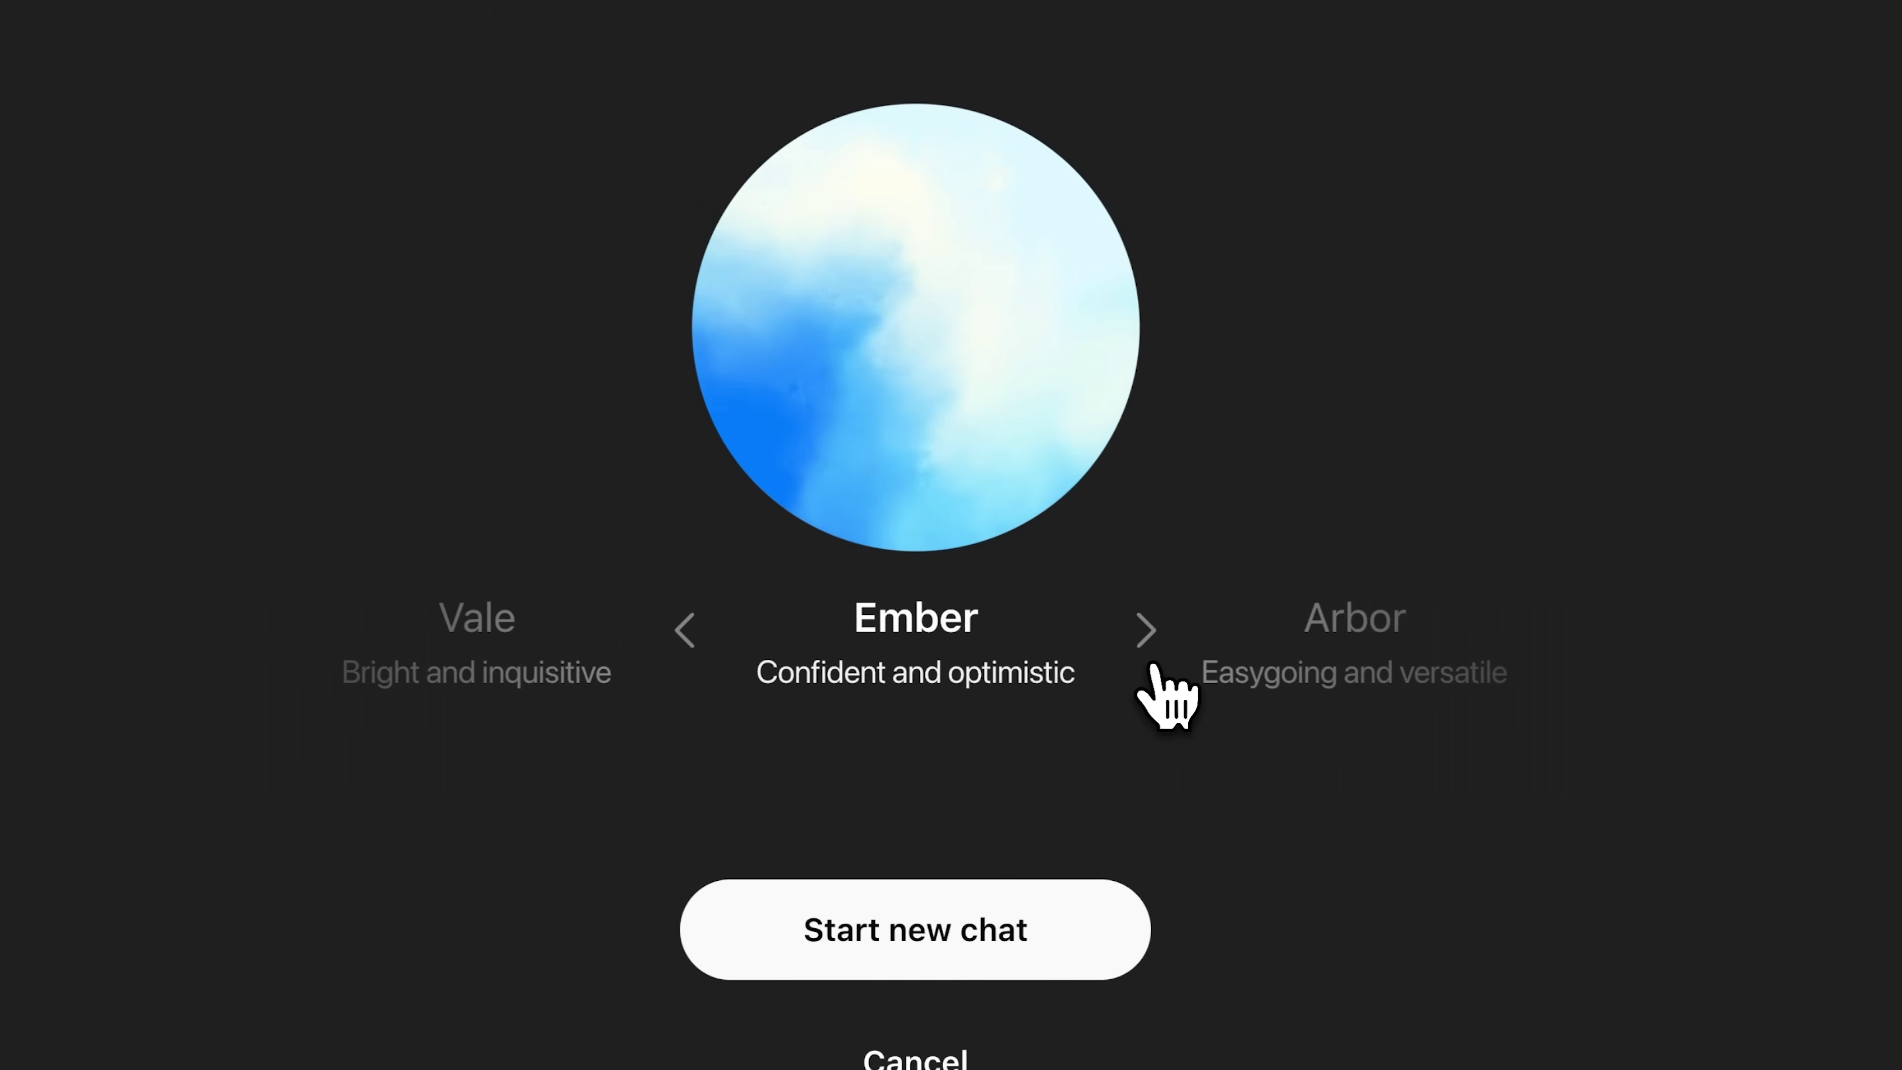
left_click(1147, 631)
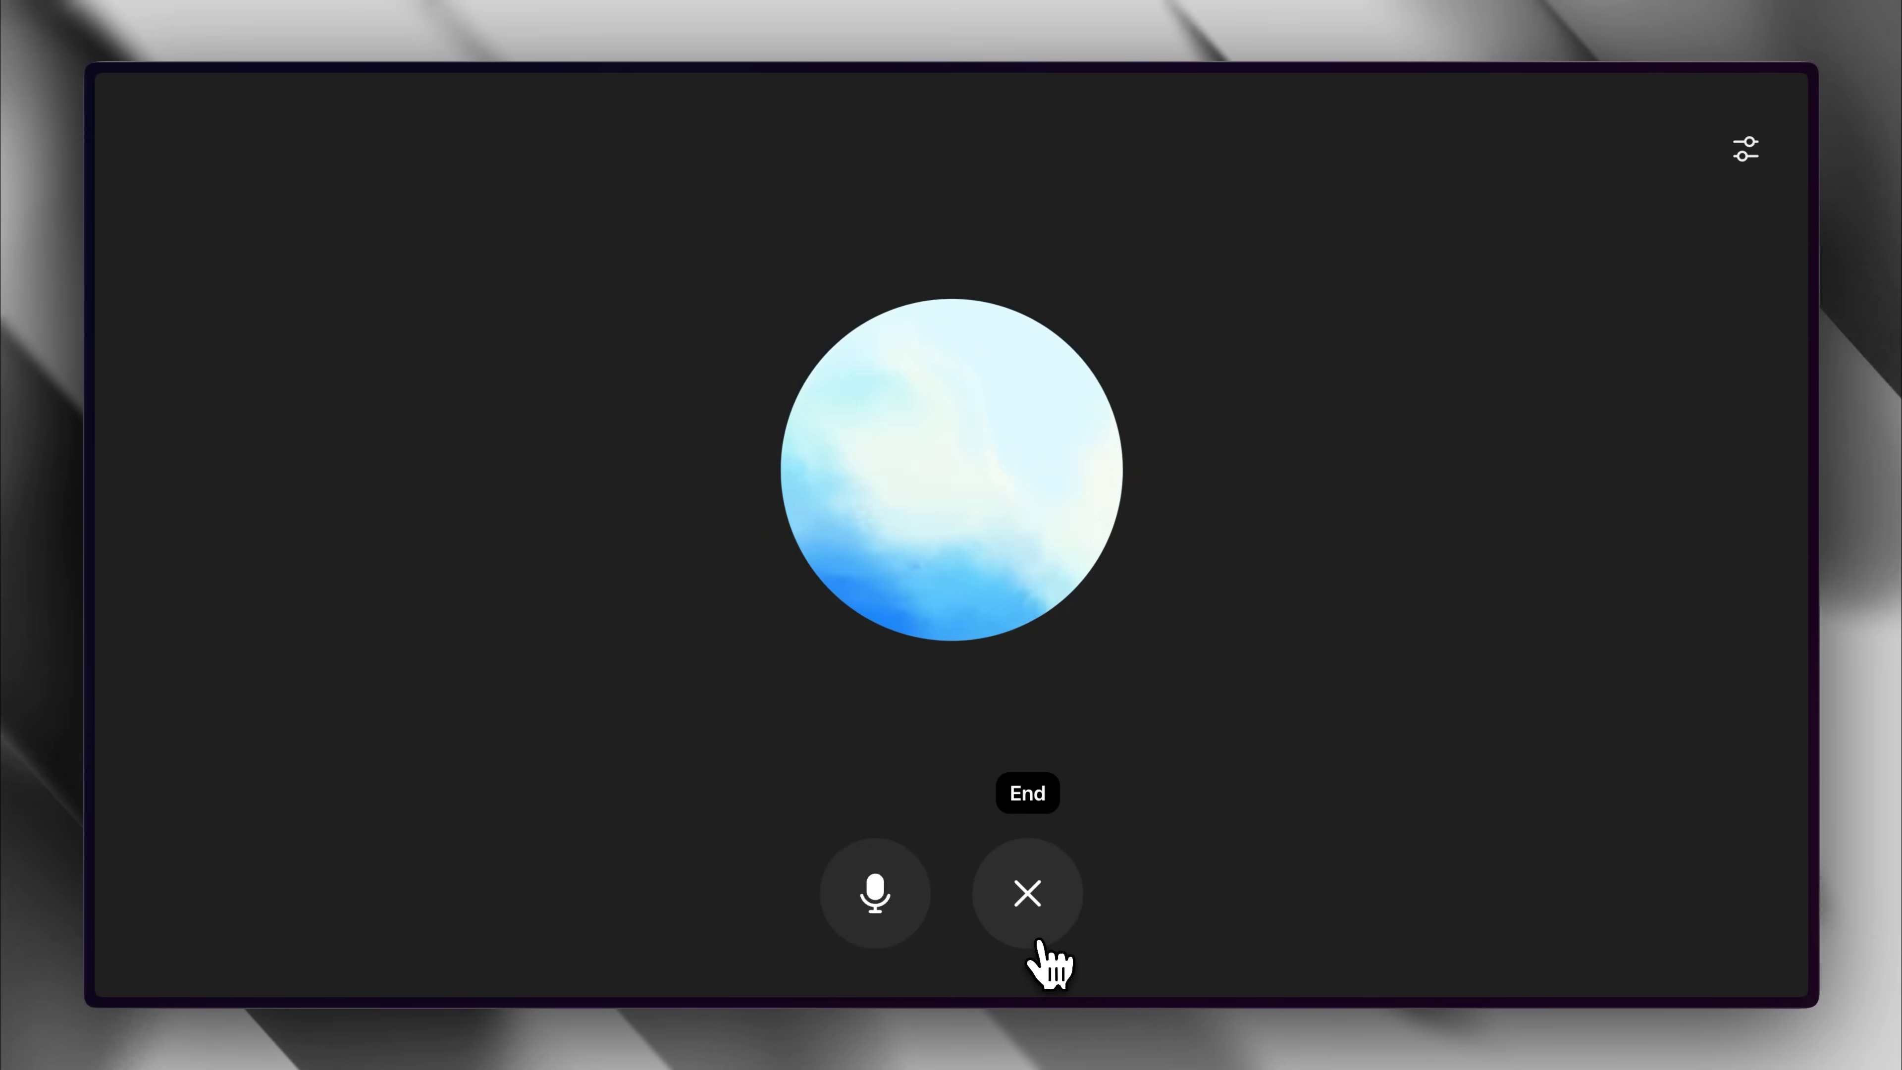
left_click(1041, 942)
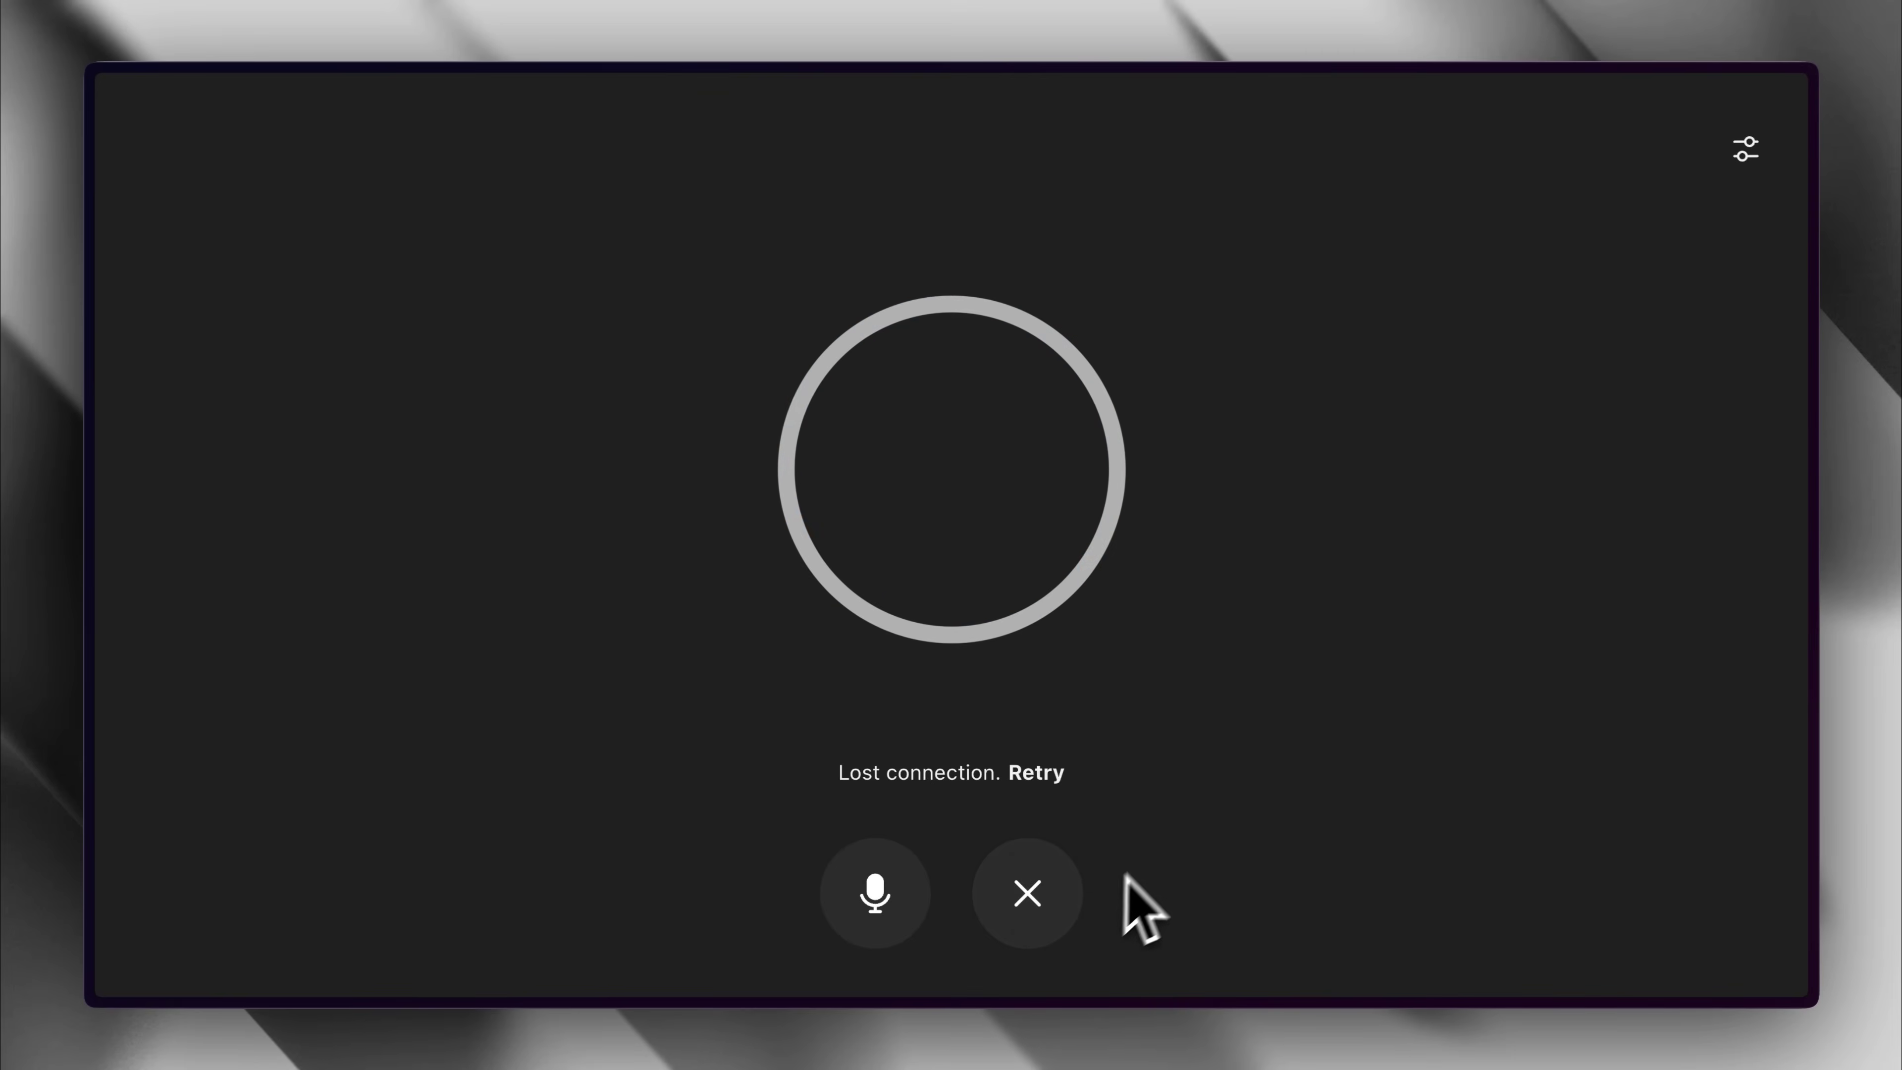
scroll(1501, 704, "up", 4)
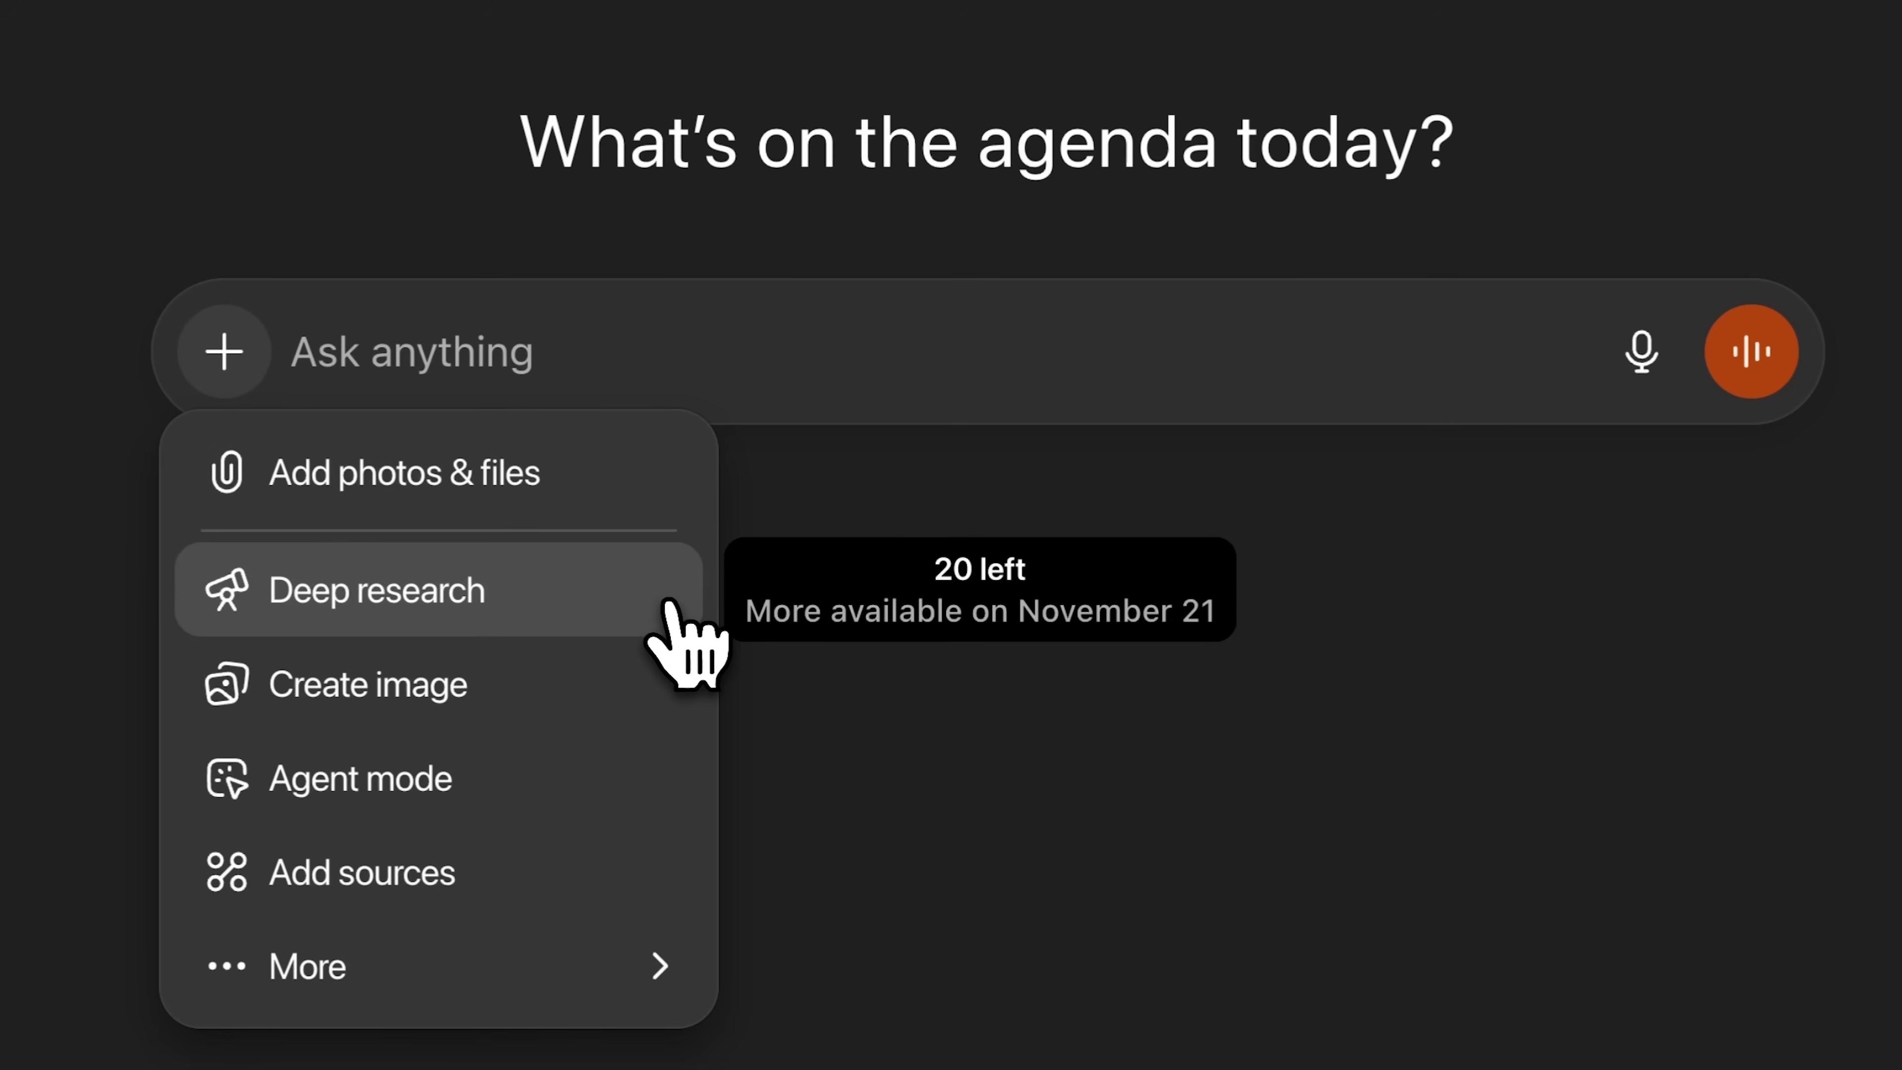
- Submit the smartphone-overuse topic as a Deep research request and send the clarifying answers
left_click(667, 622)
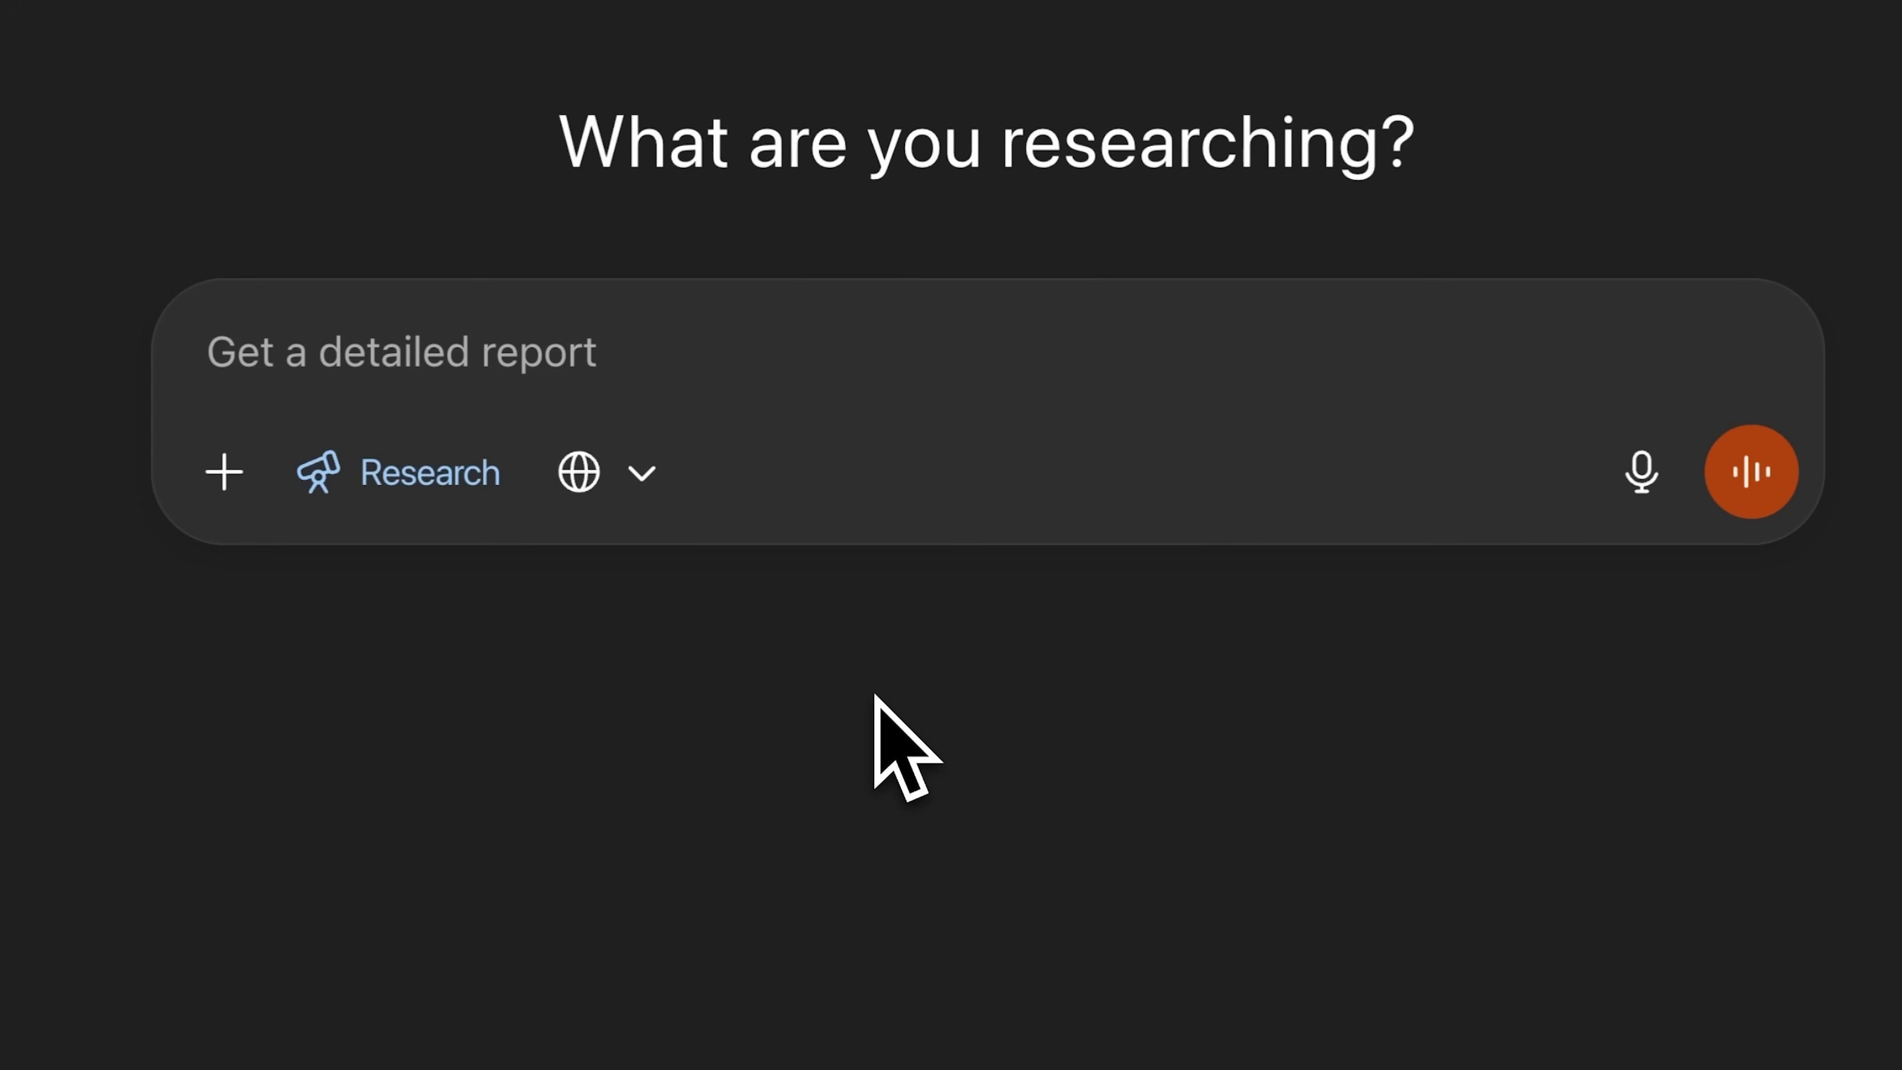
type("How technology reshapes memory, learning, and thought.")
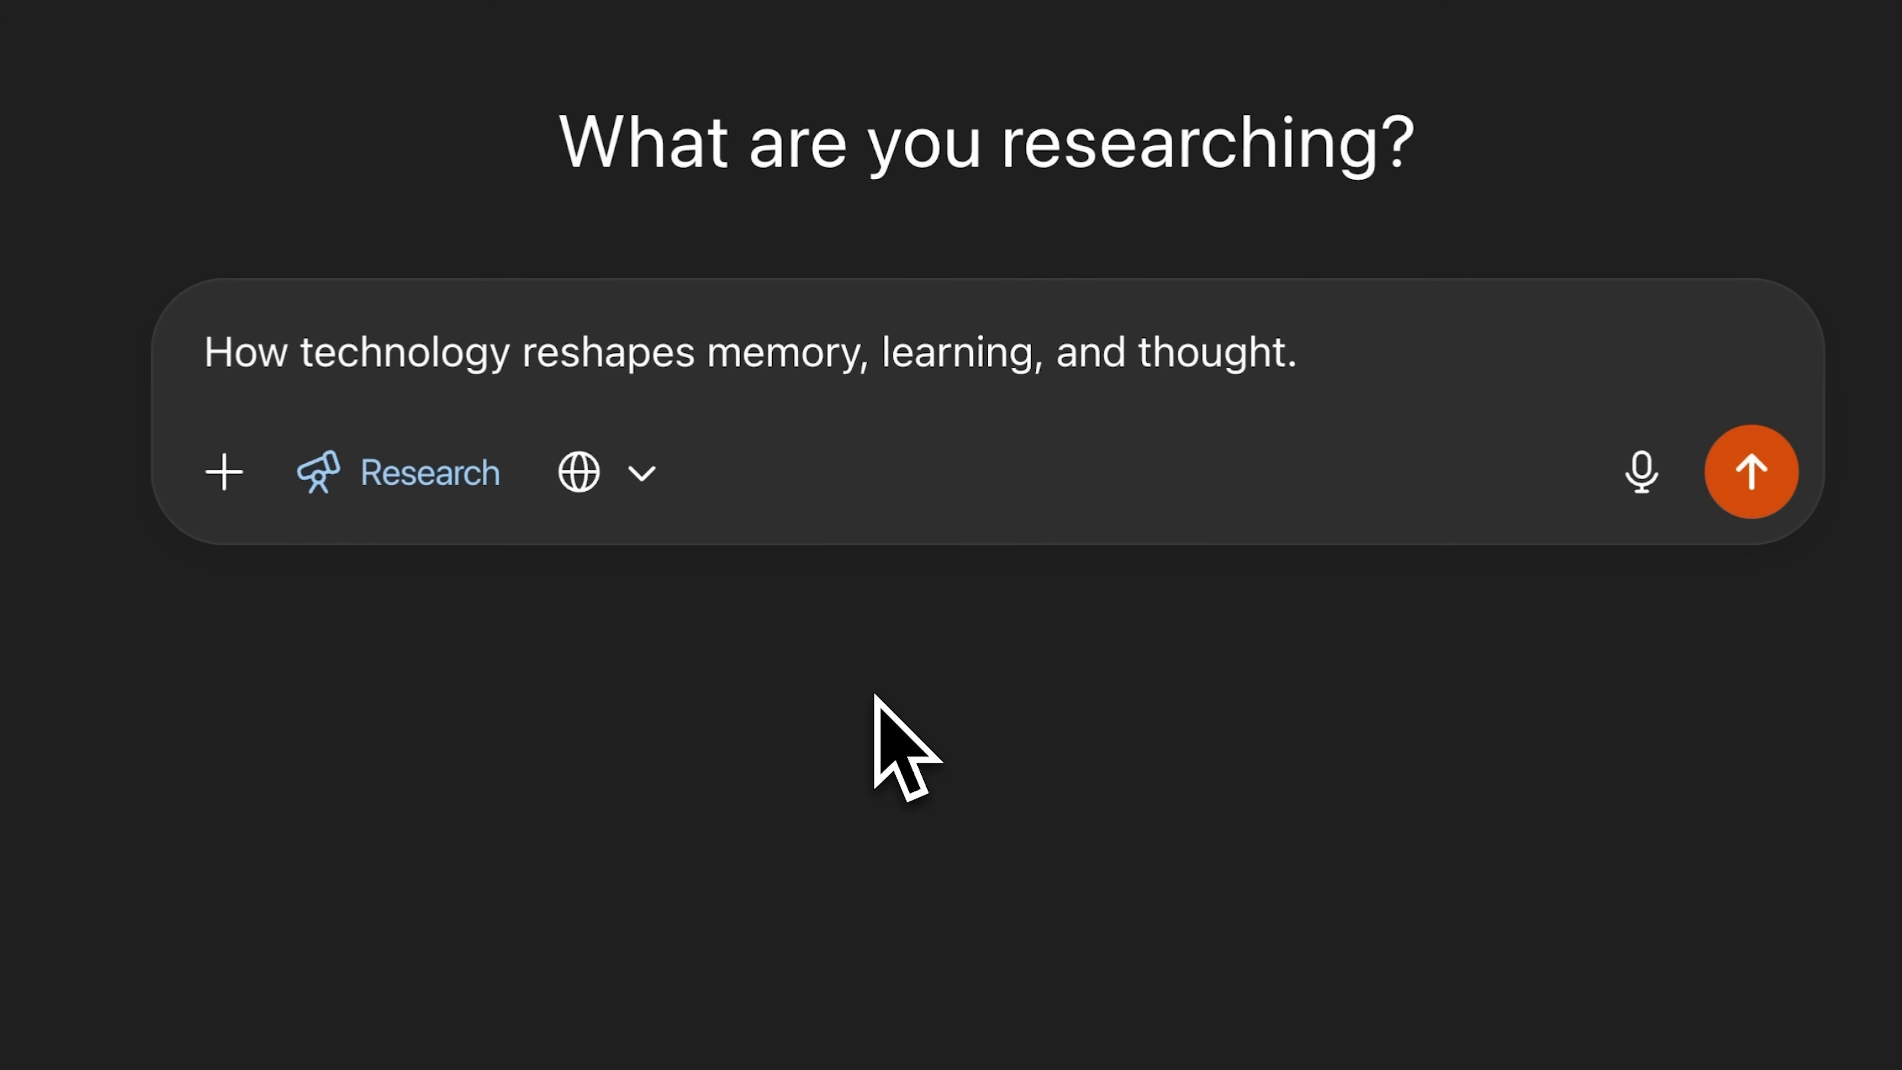
key("Return")
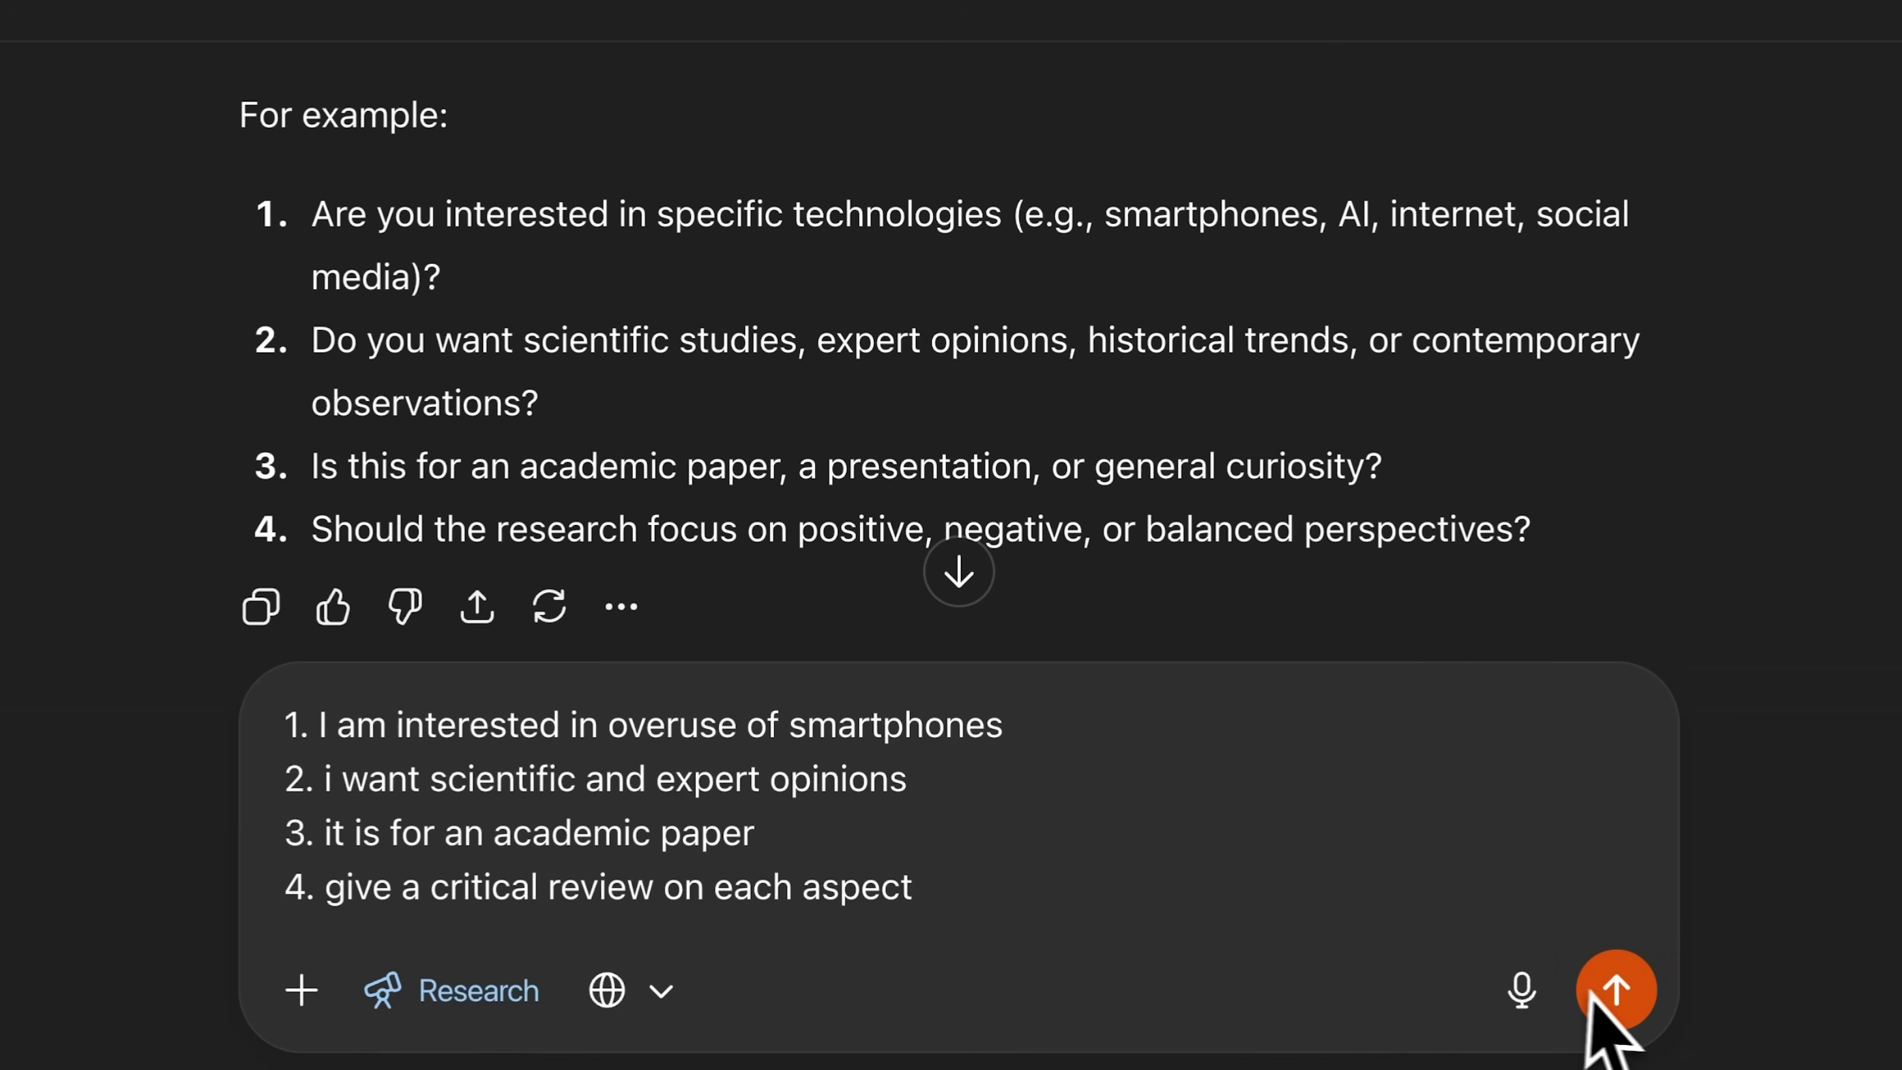
left_click(1615, 993)
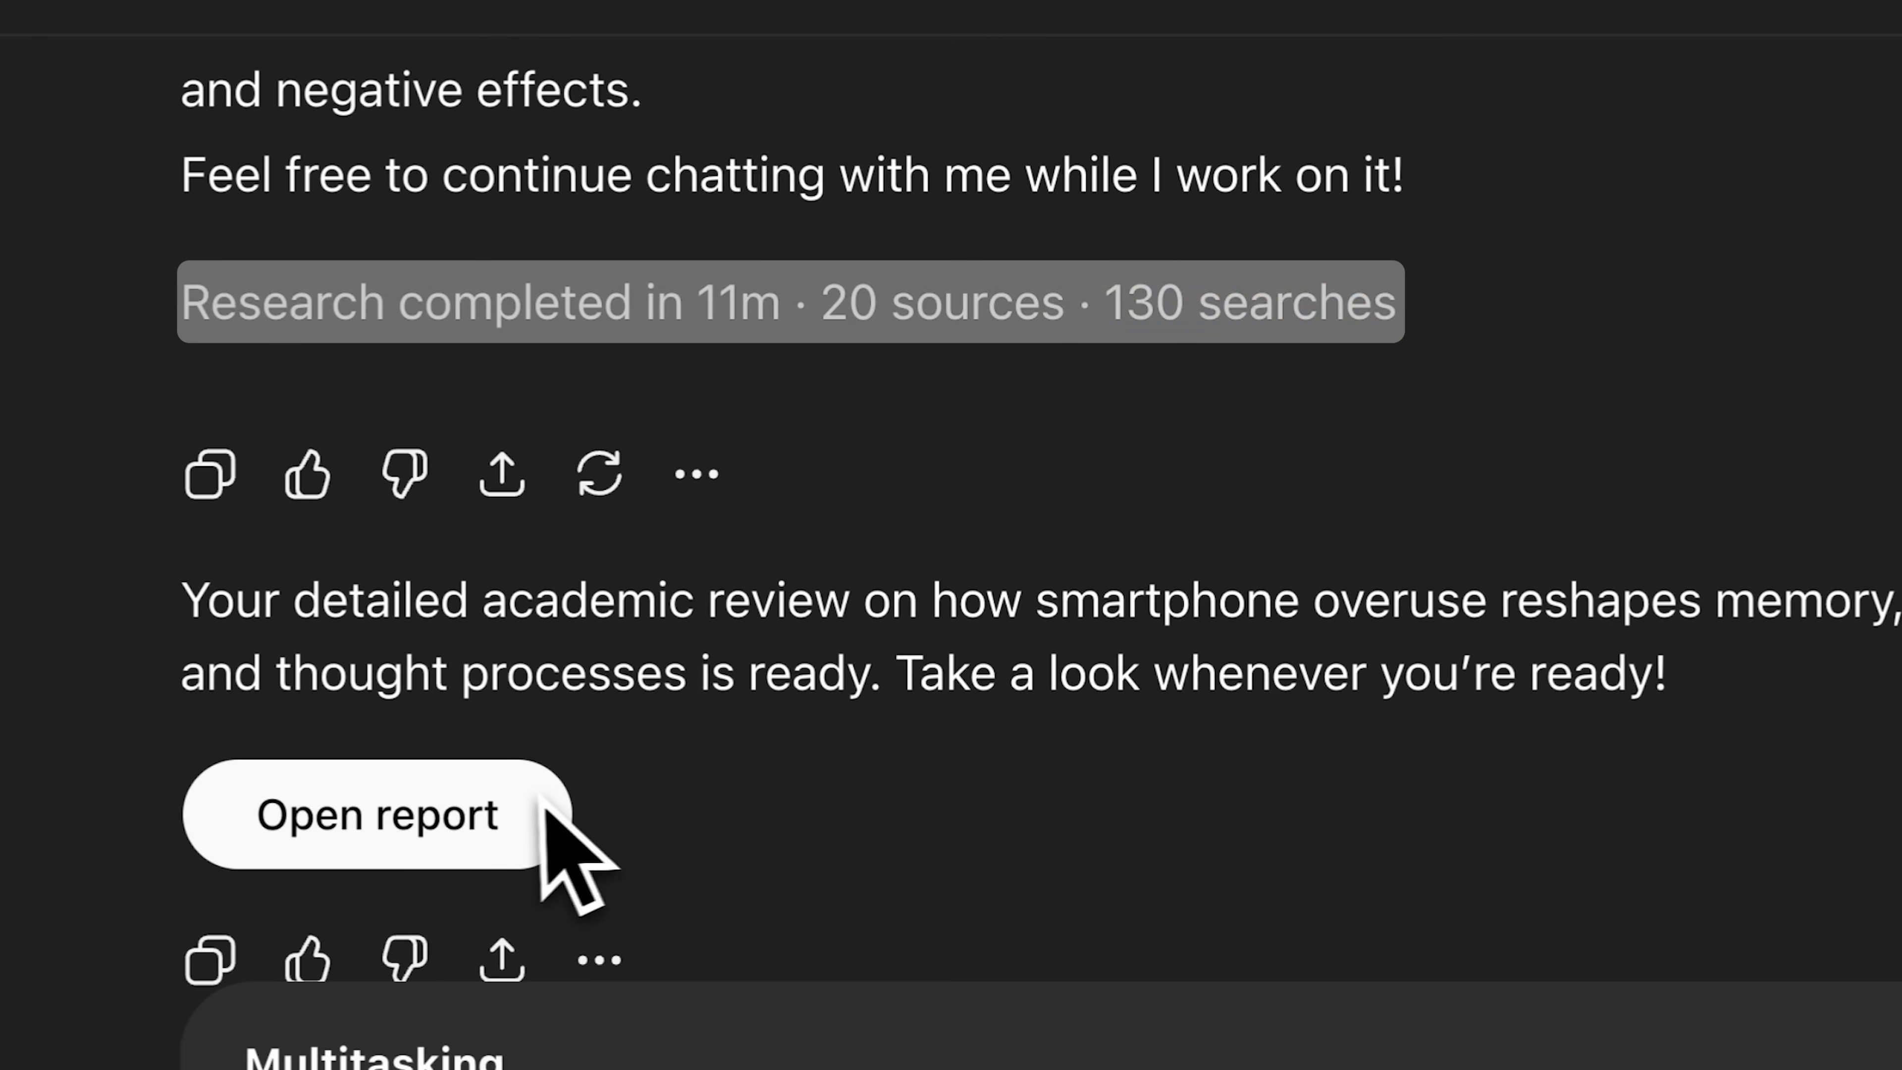
left_click(545, 811)
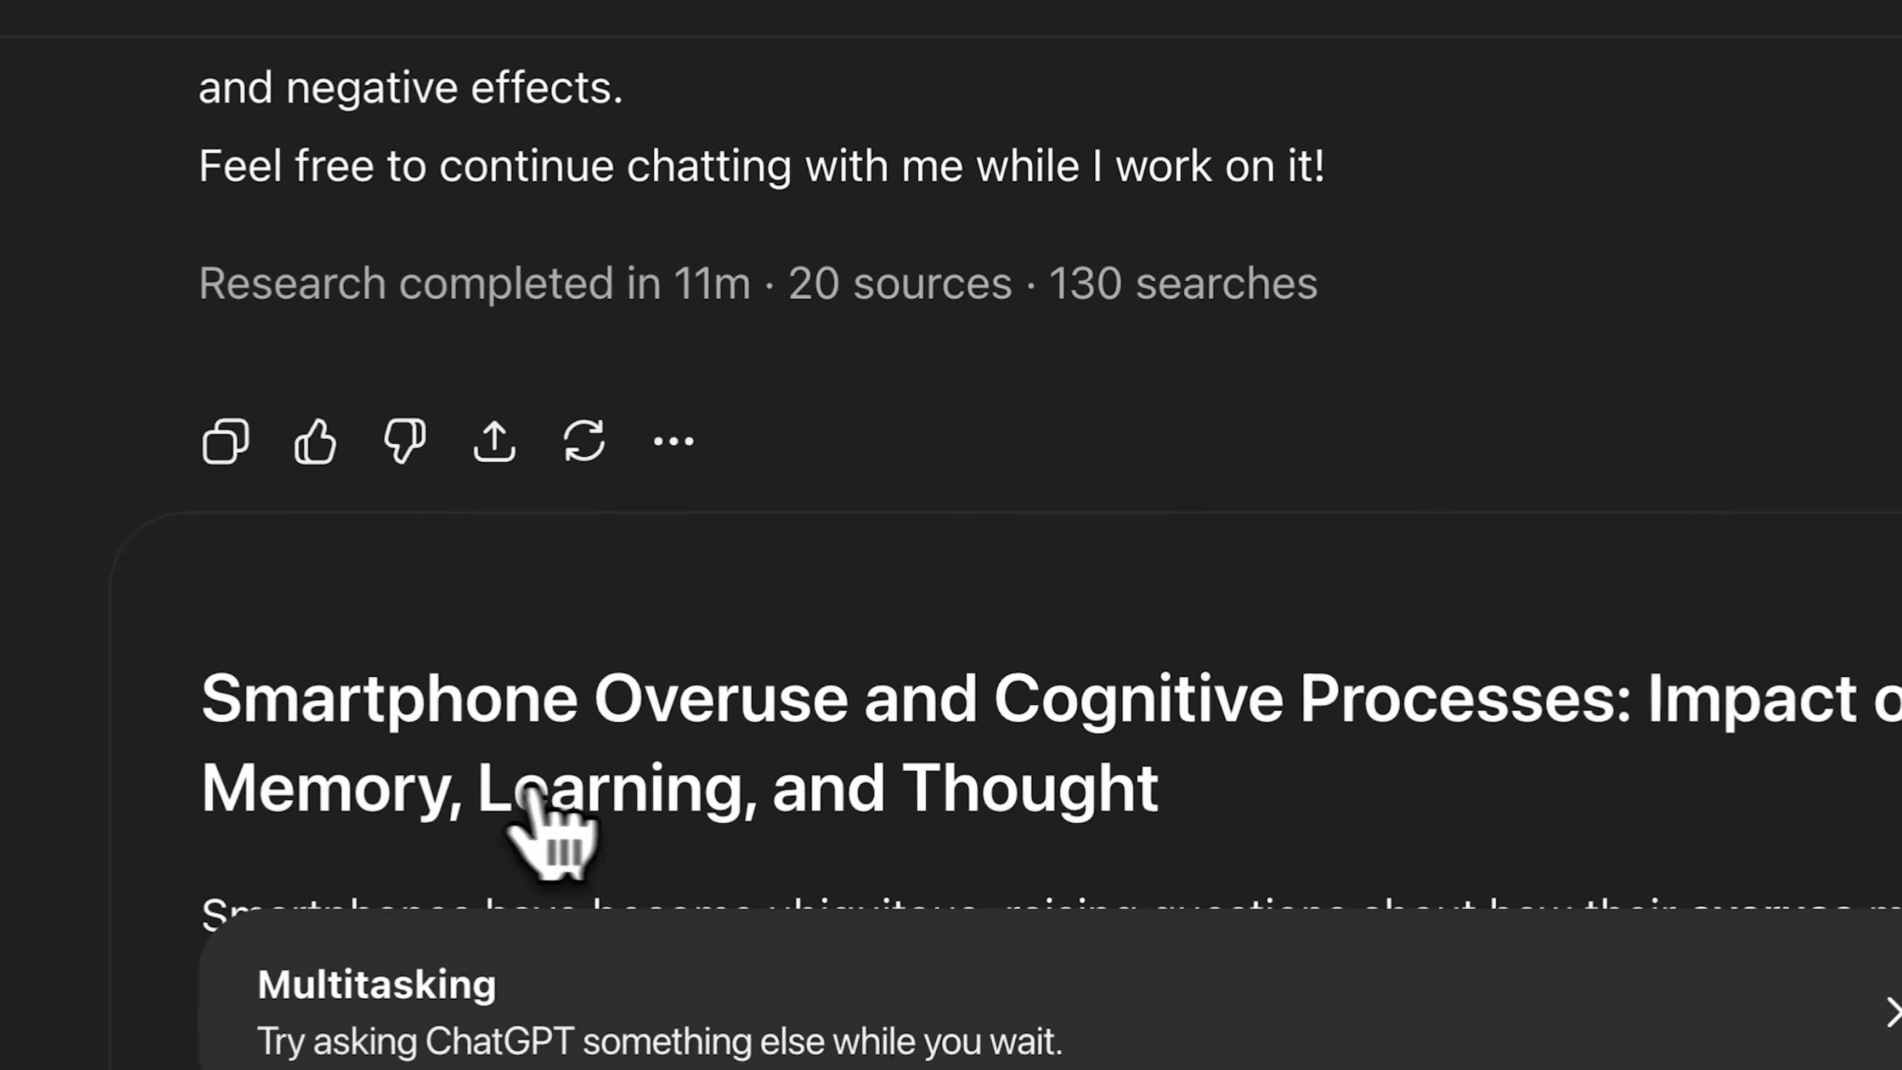
scroll(1187, 681, "down", 3)
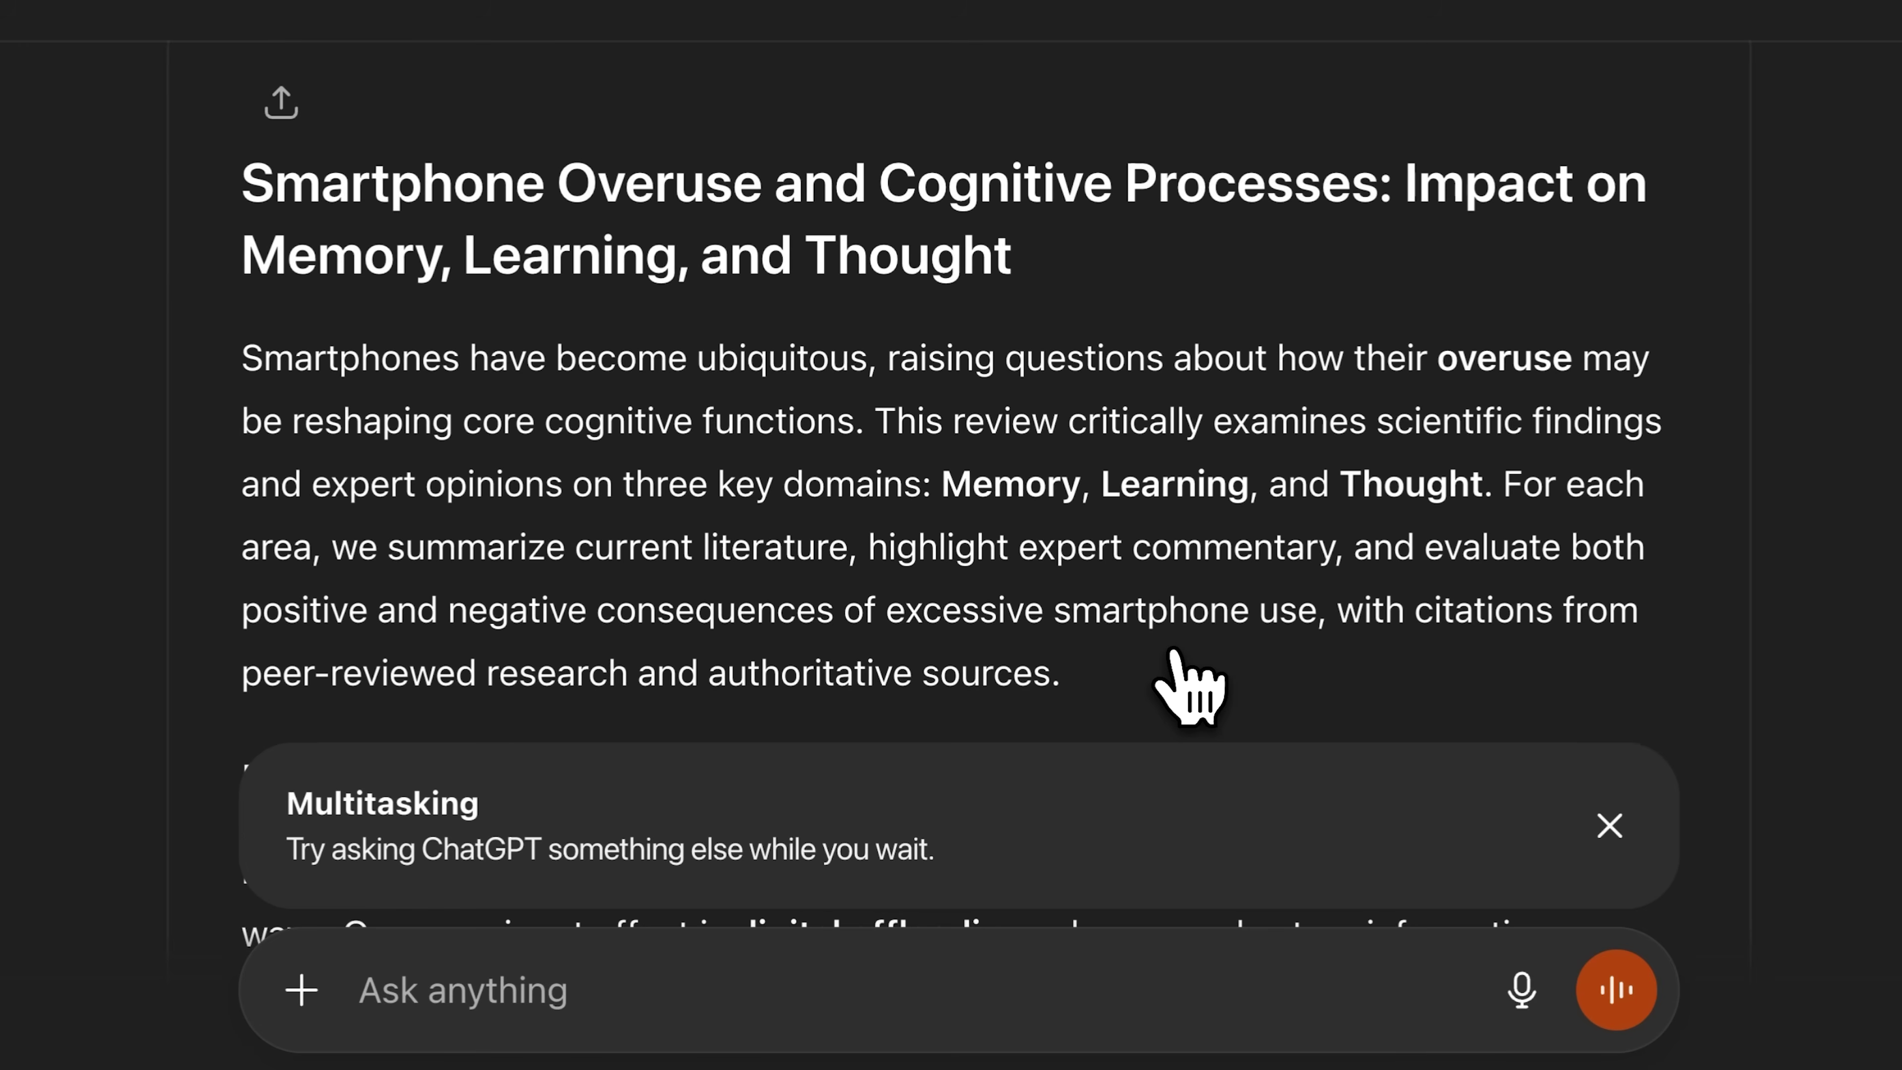
scroll(1175, 651, "down", 10)
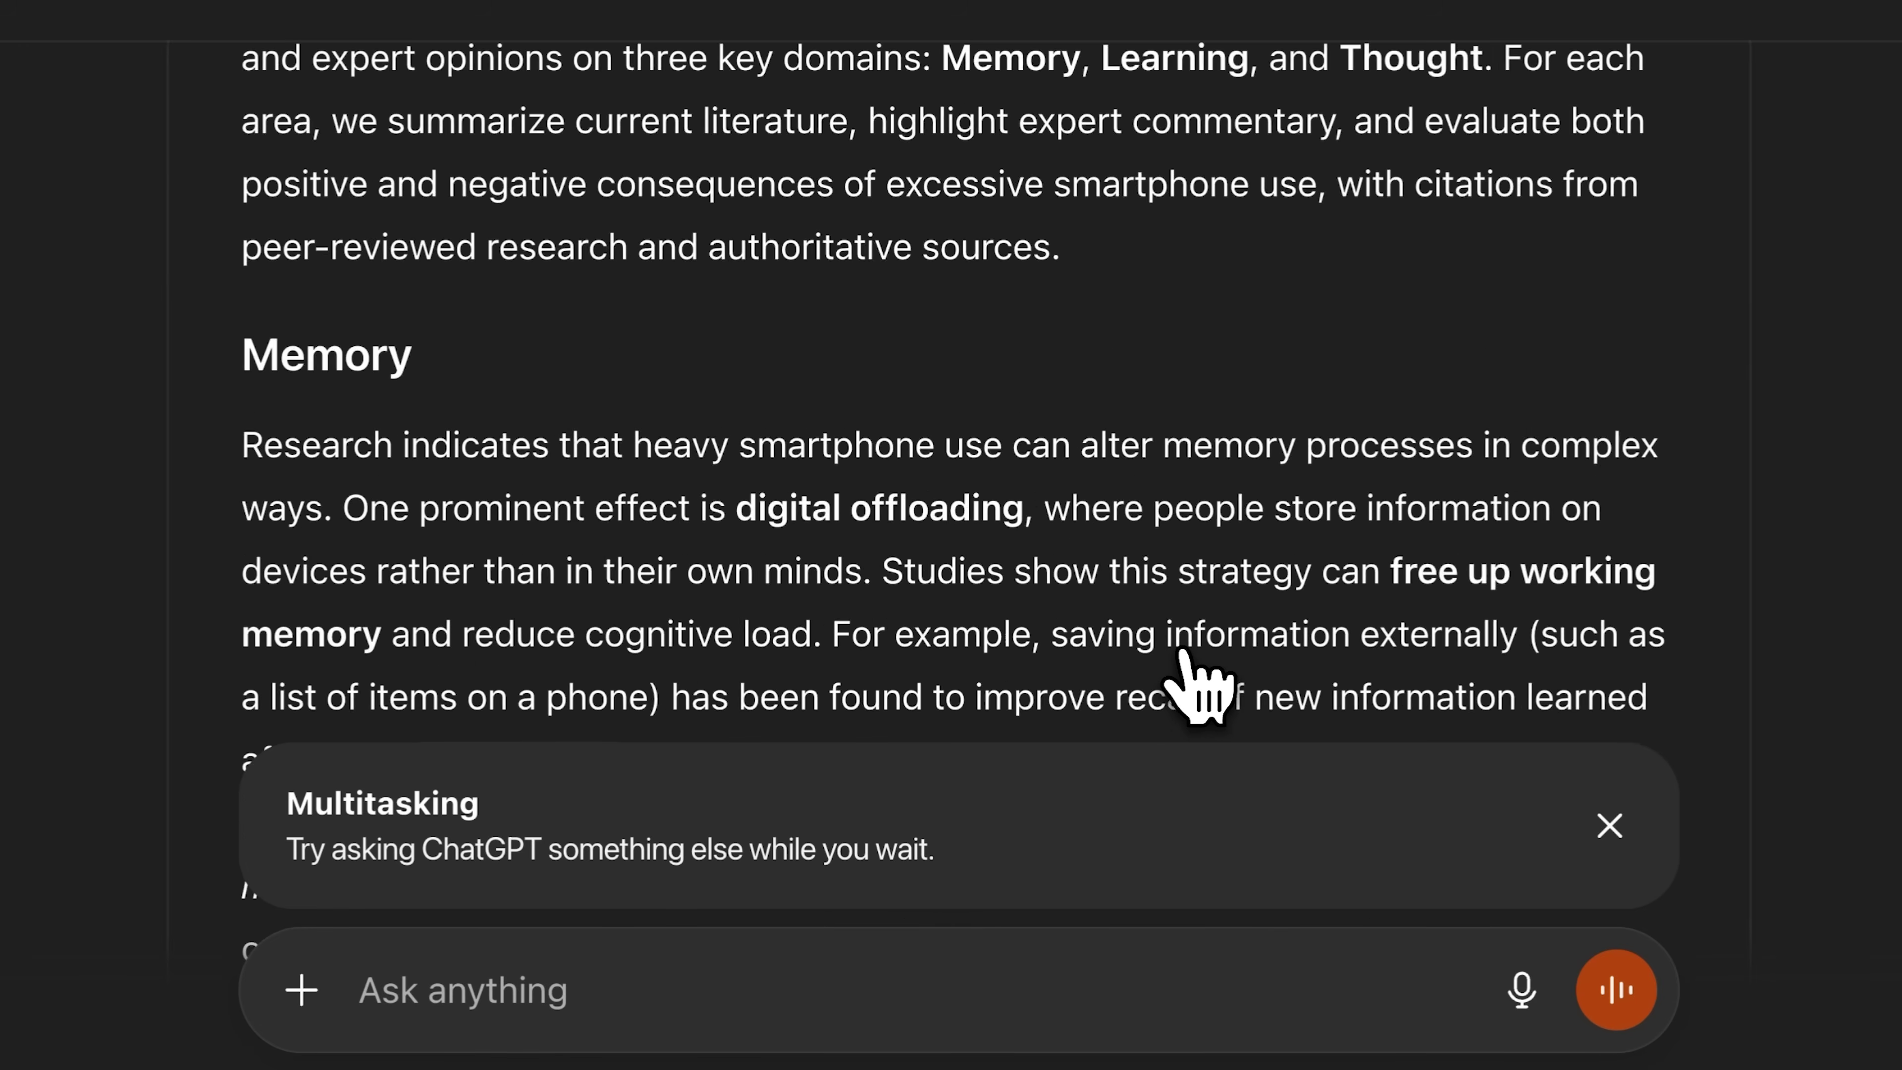
scroll(1208, 686, "down", 15)
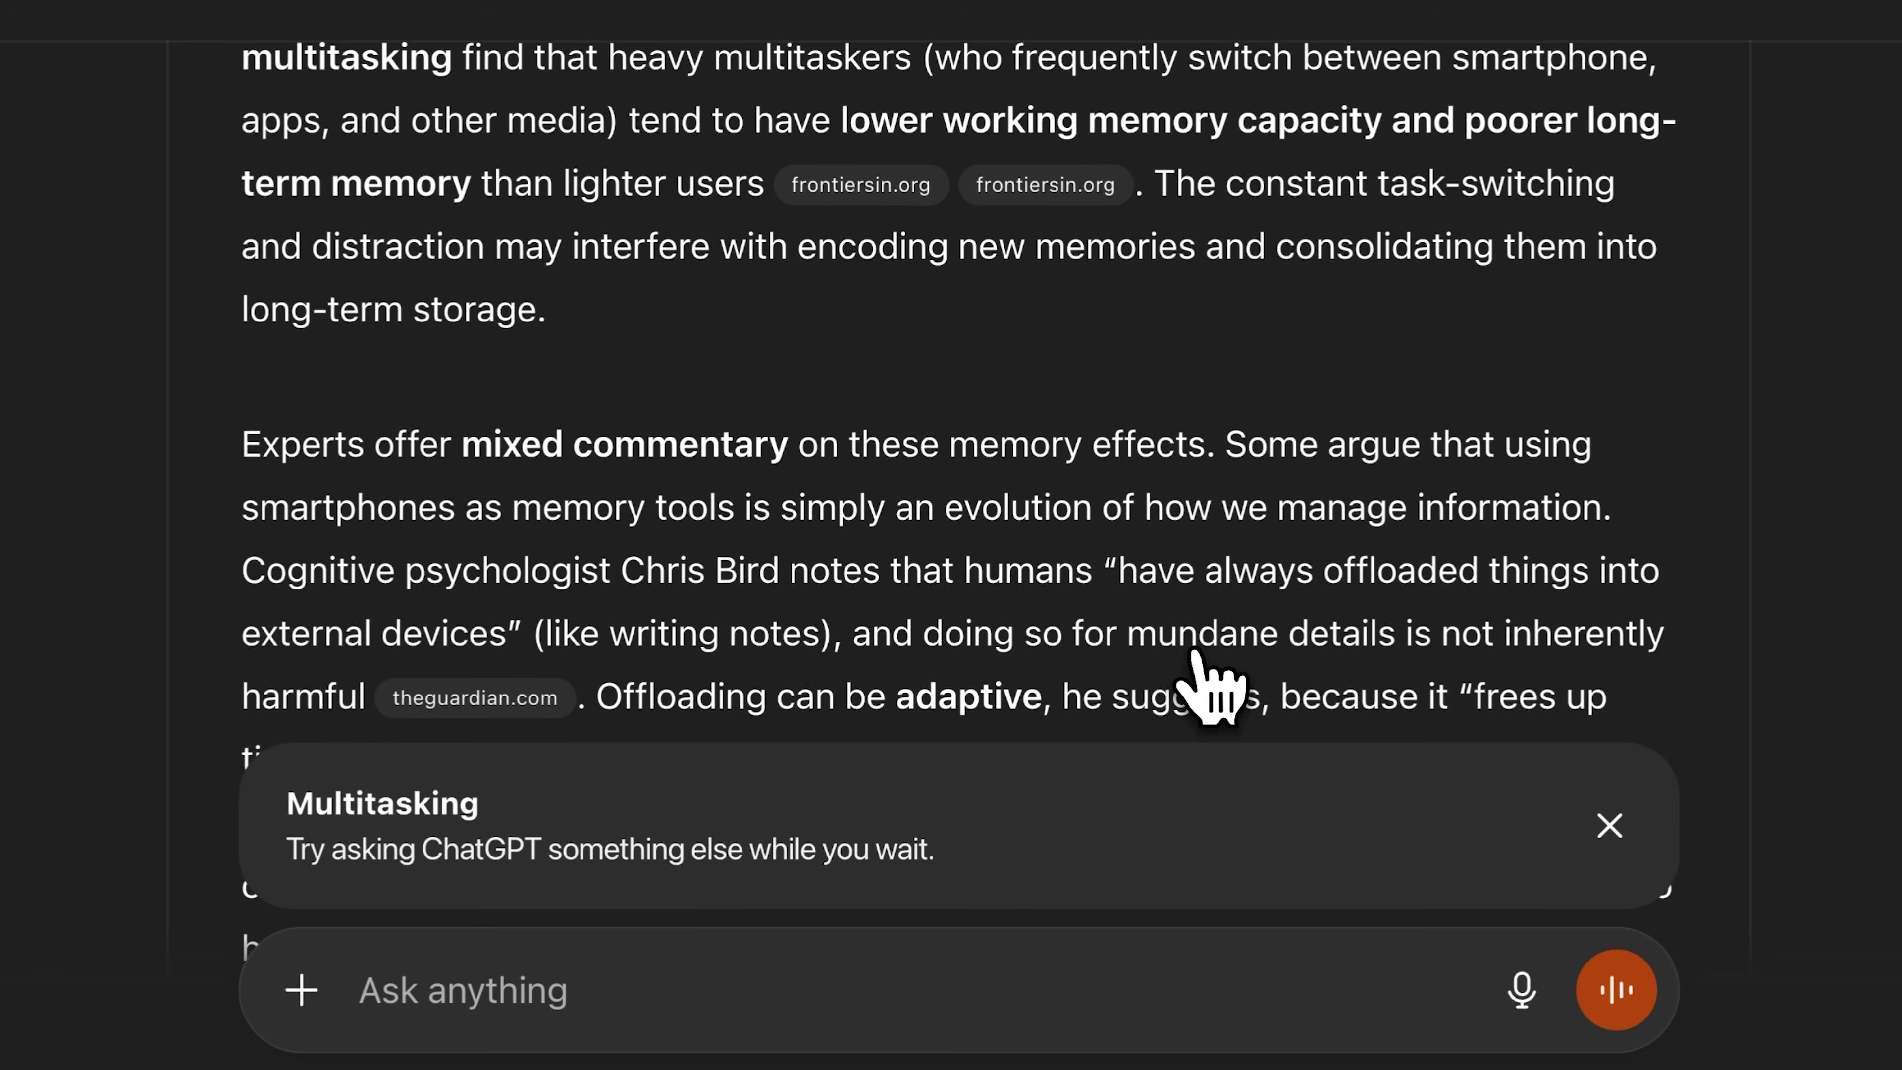
scroll(1208, 685, "down", 12)
scroll(1207, 686, "down", 10)
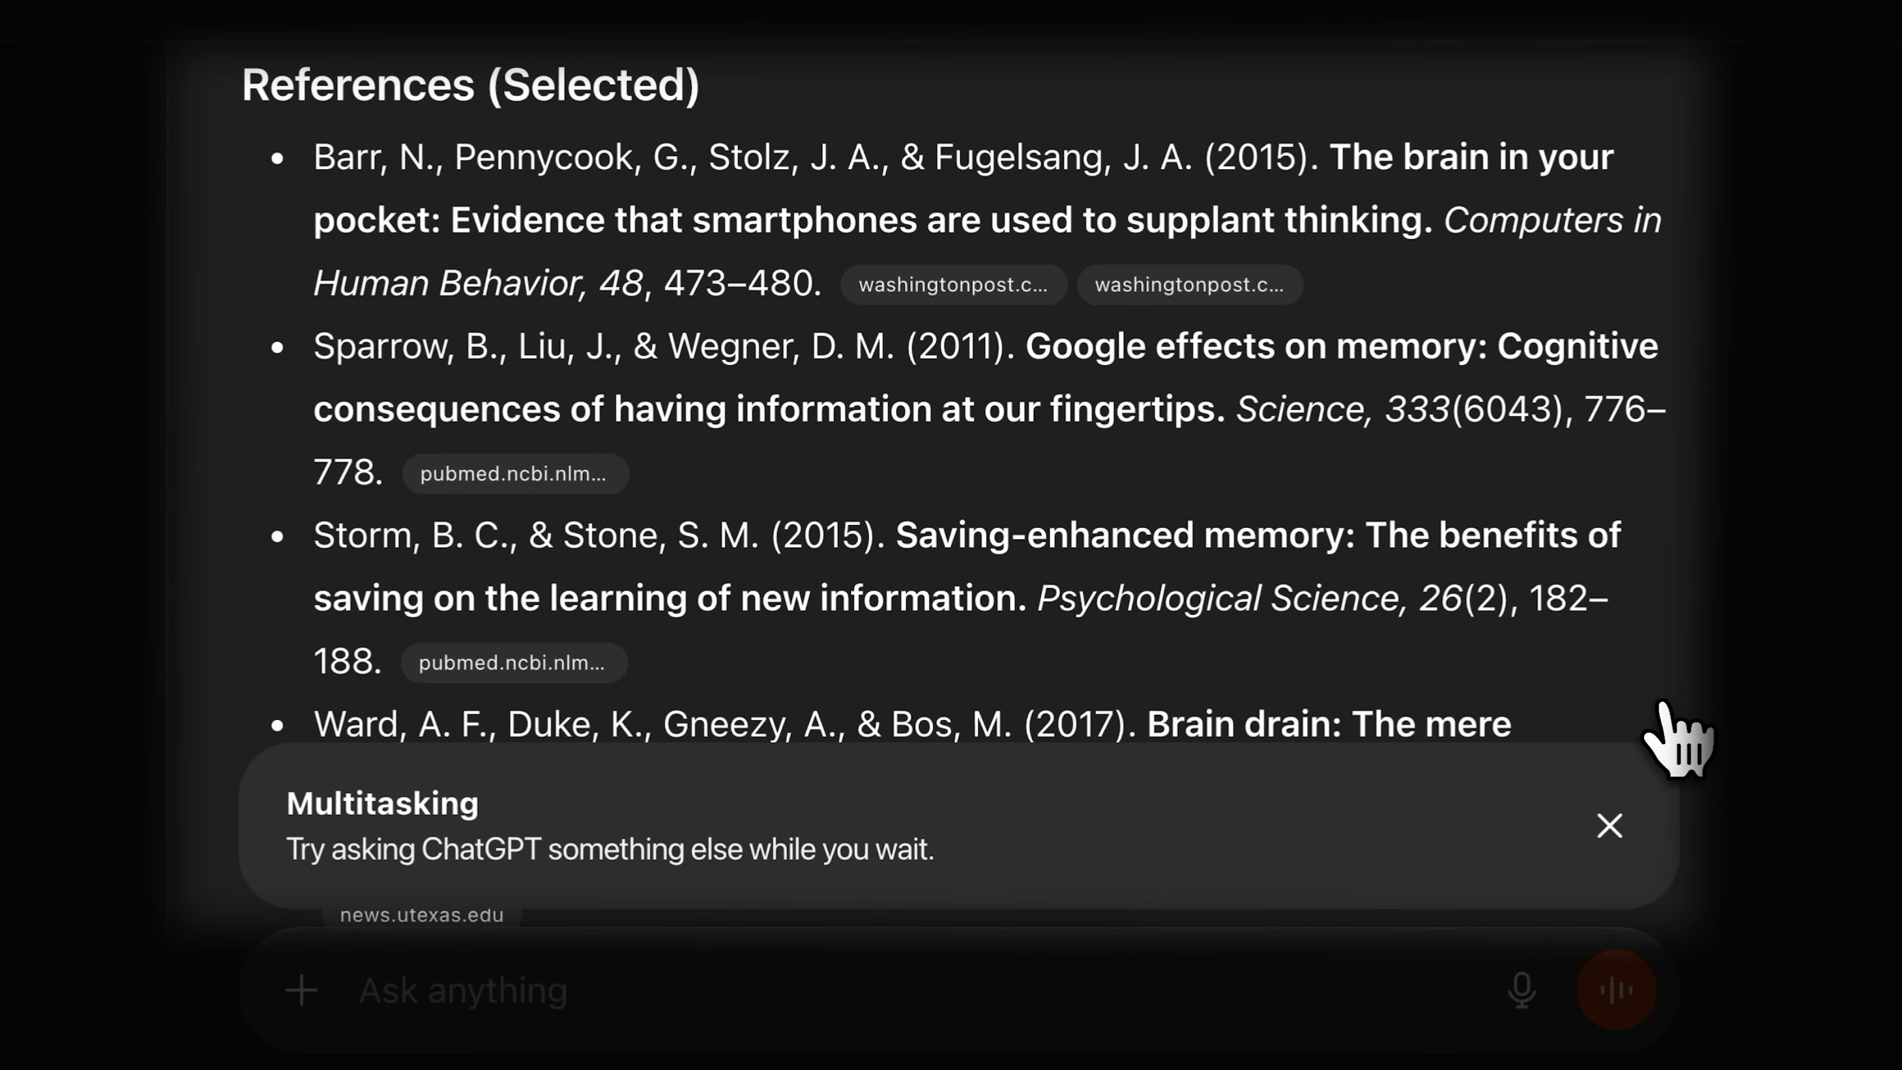
scroll(1677, 742, "down", 10)
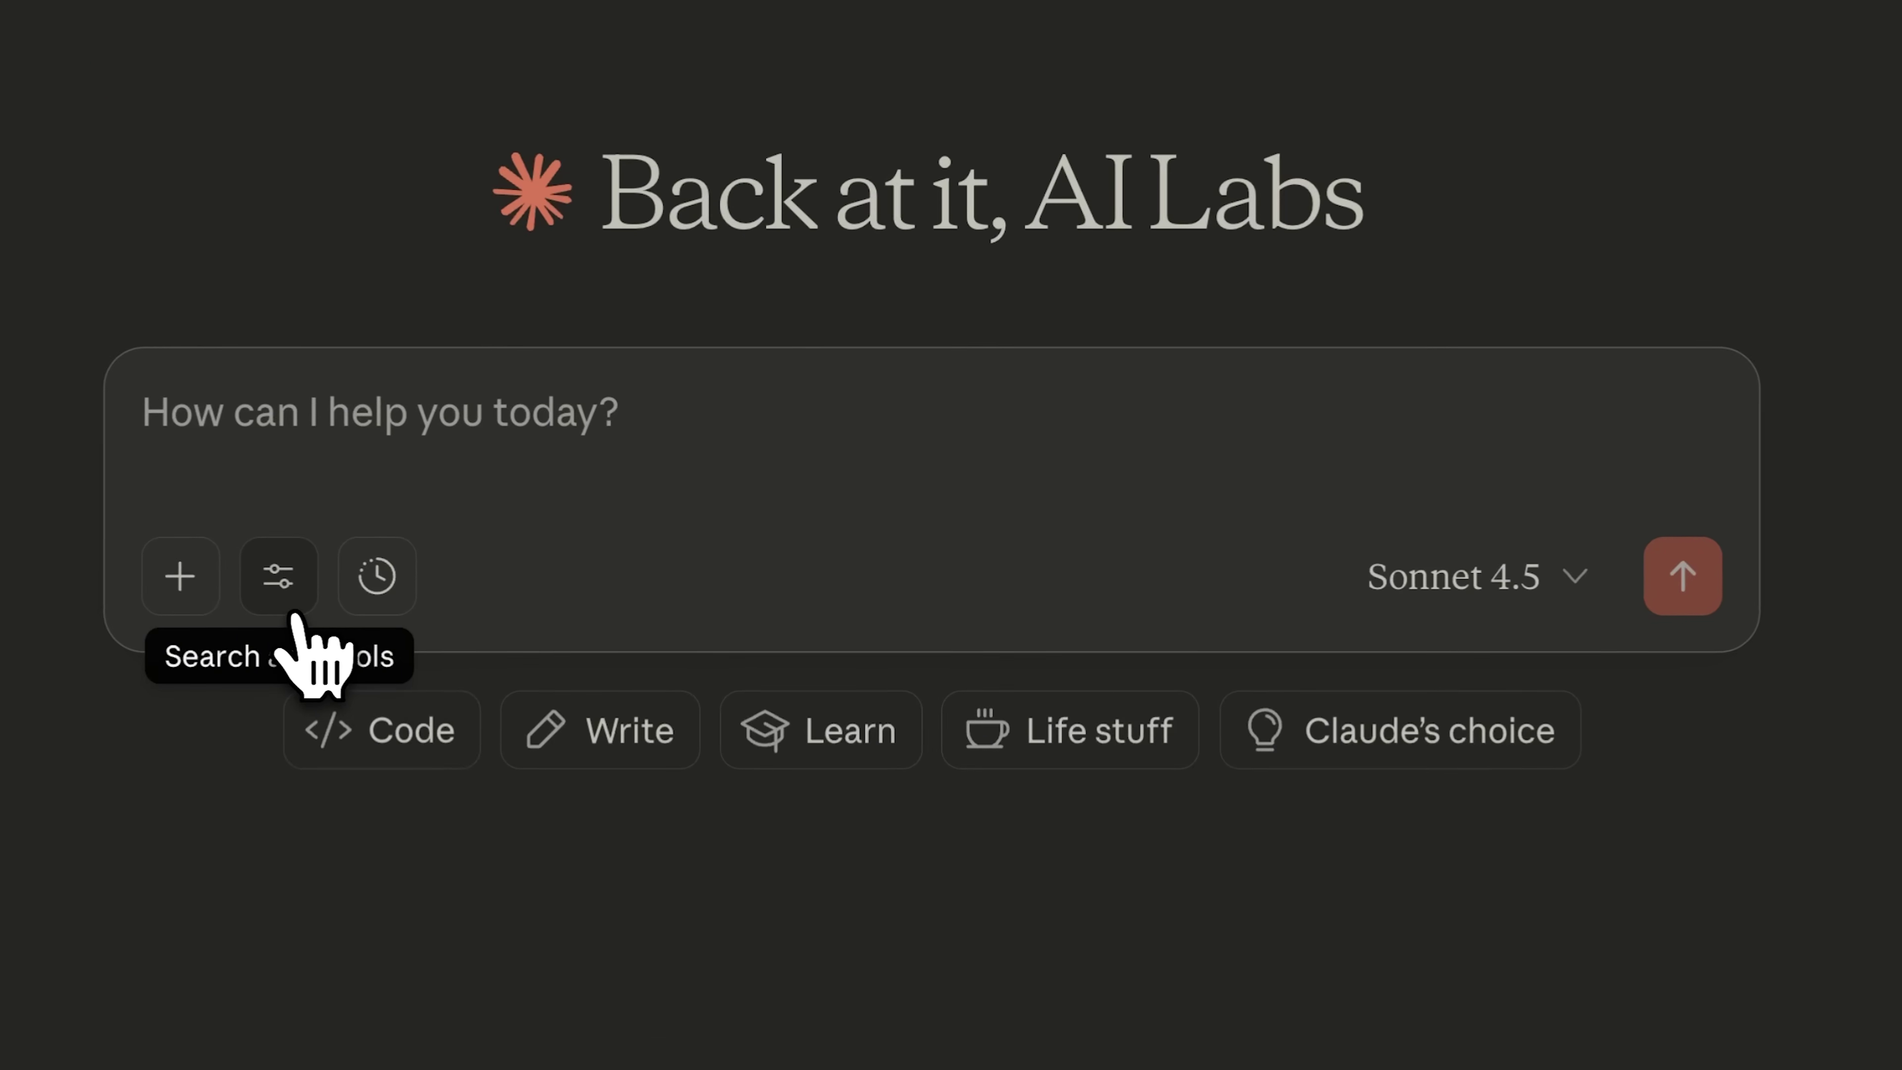
- Turn on Claude's Research mode, send the technology-and-cognition prompt, and answer its clarifying questions
left_click(291, 612)
left_click(942, 945)
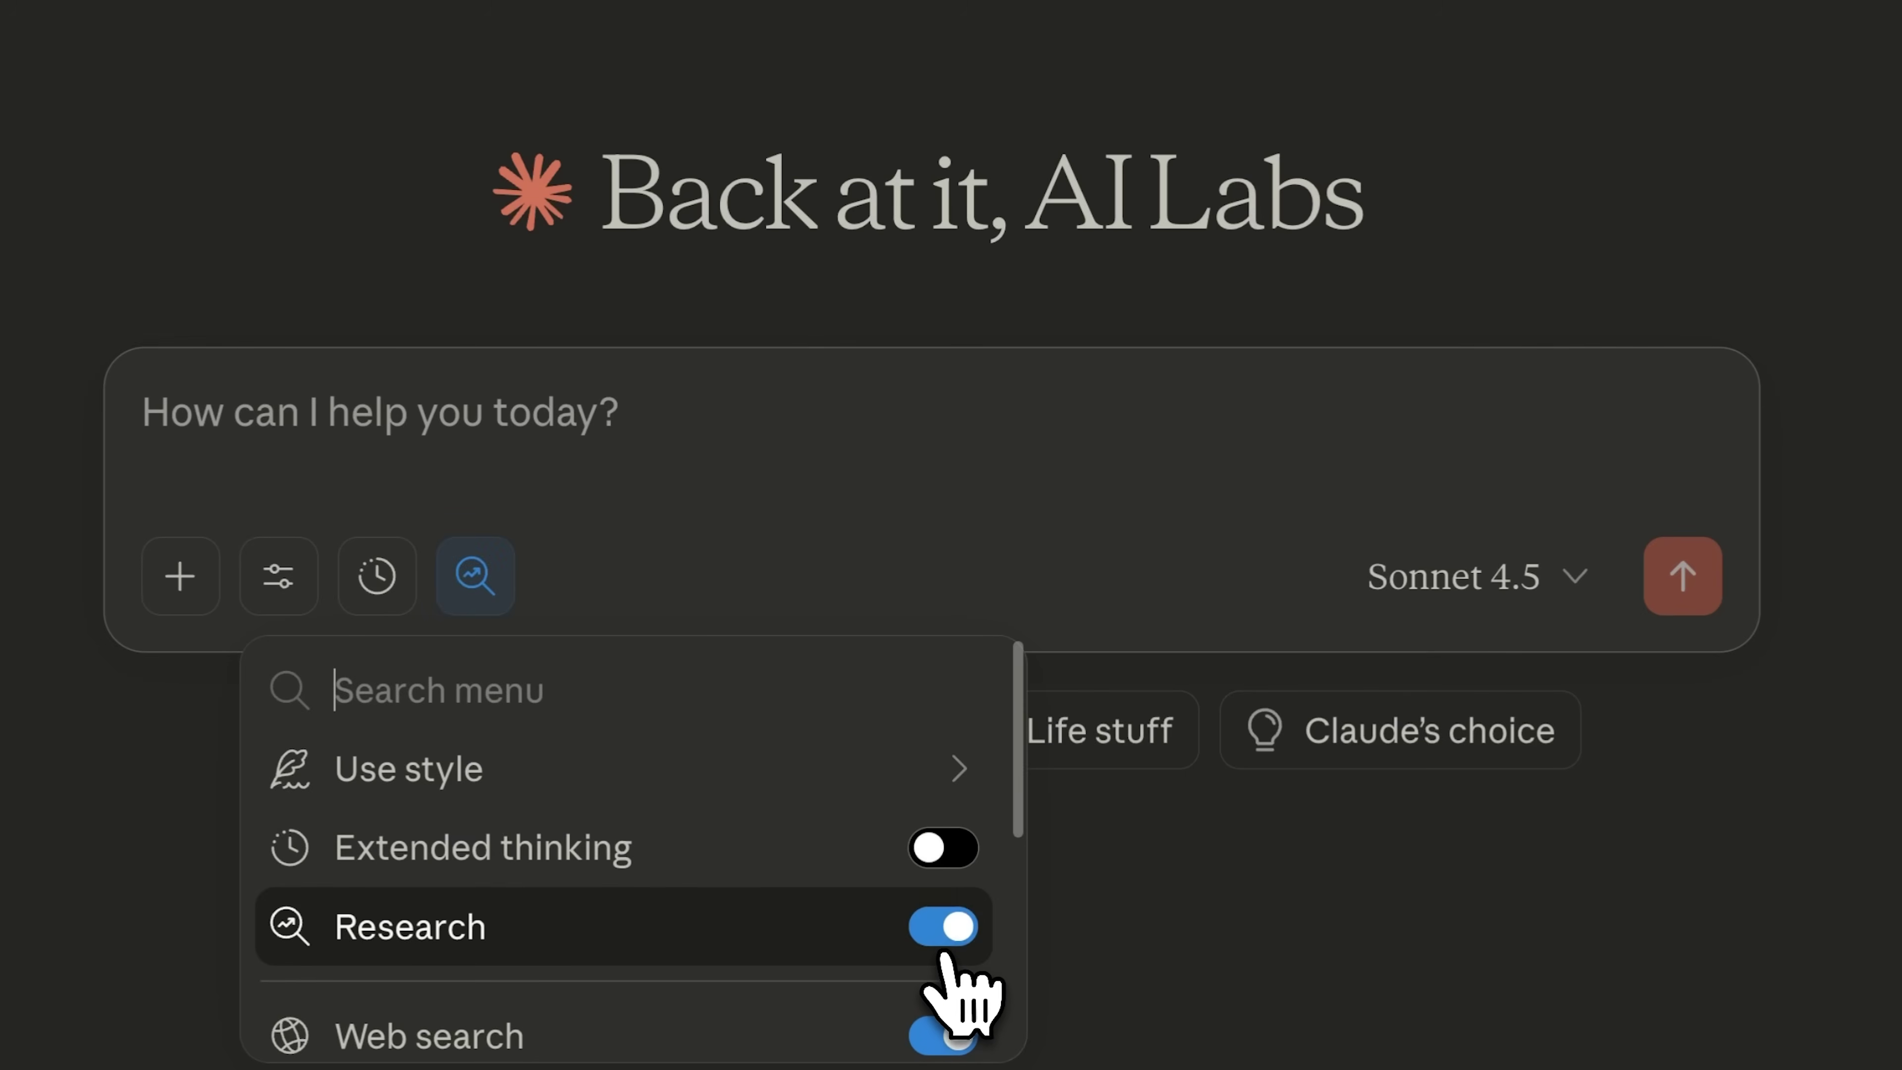
left_click(1083, 480)
type("How technology reshapes memory, learning, and thought.")
key("Return")
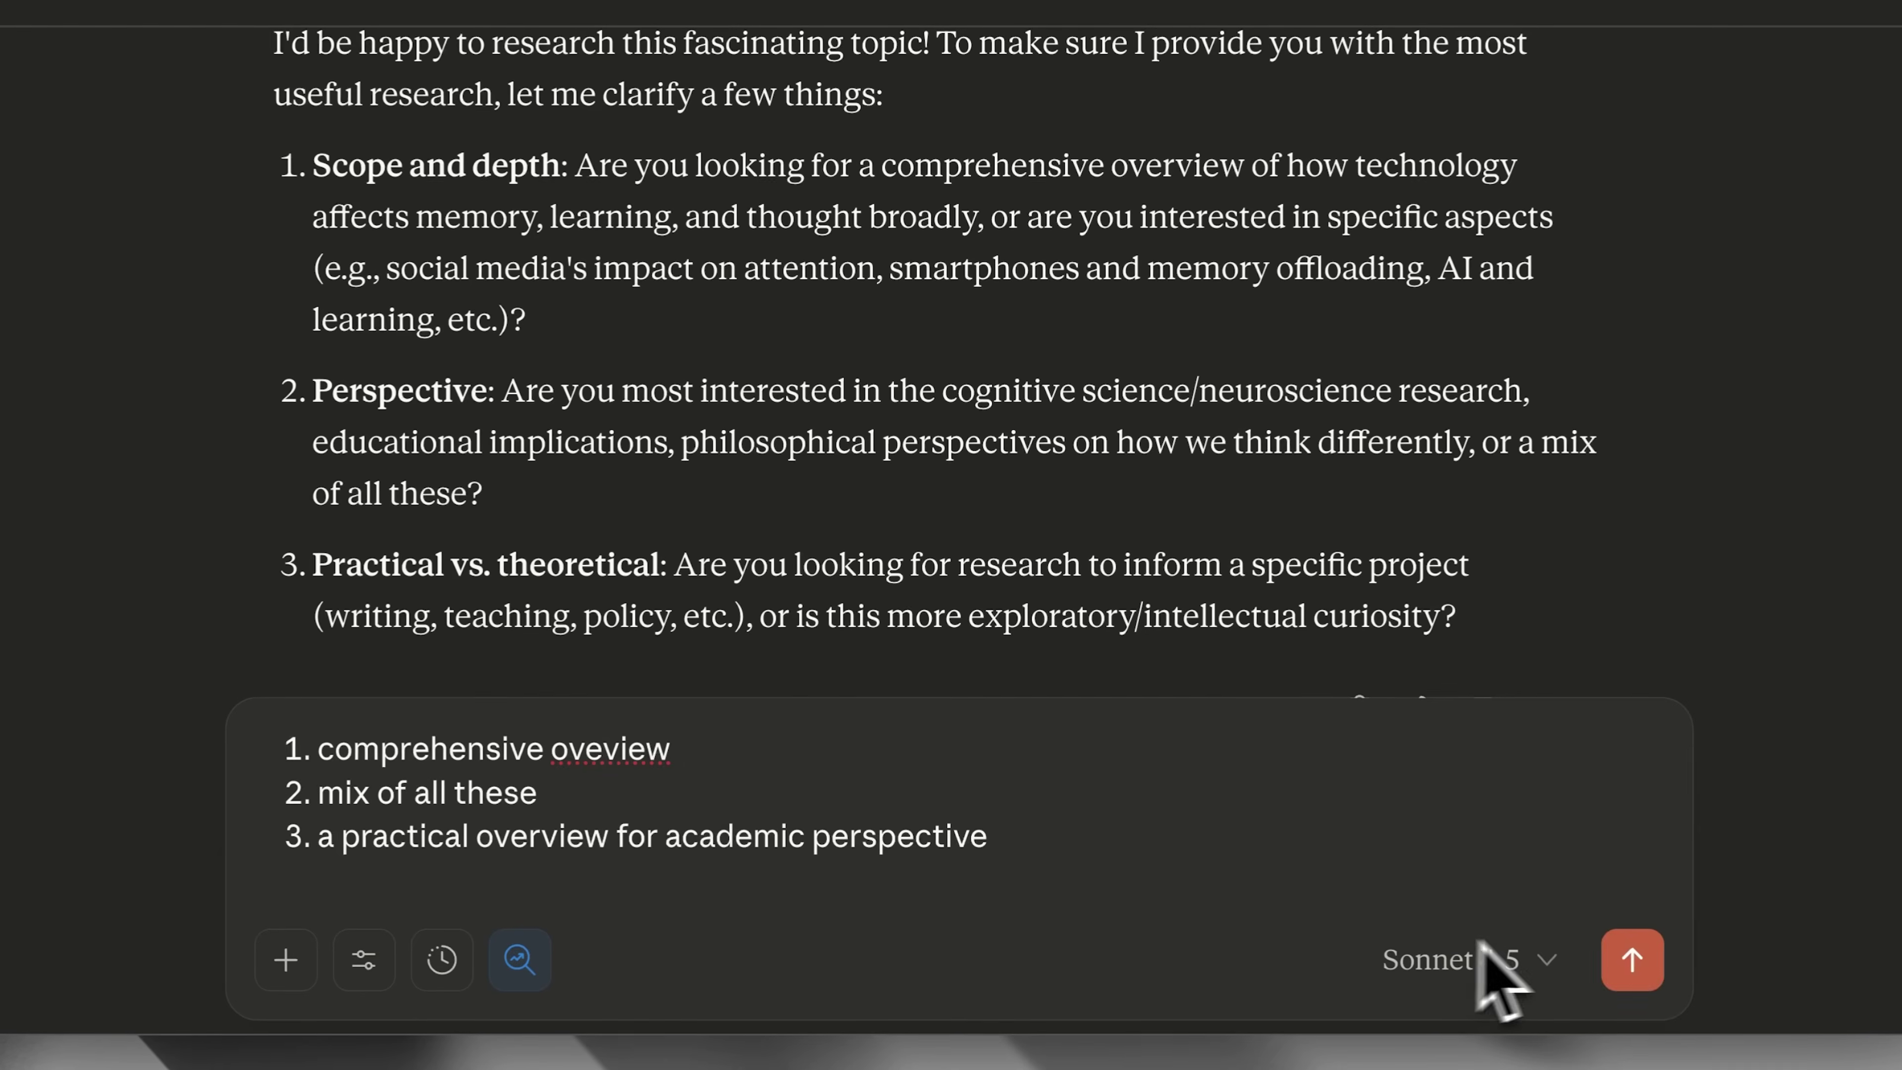
left_click(1640, 970)
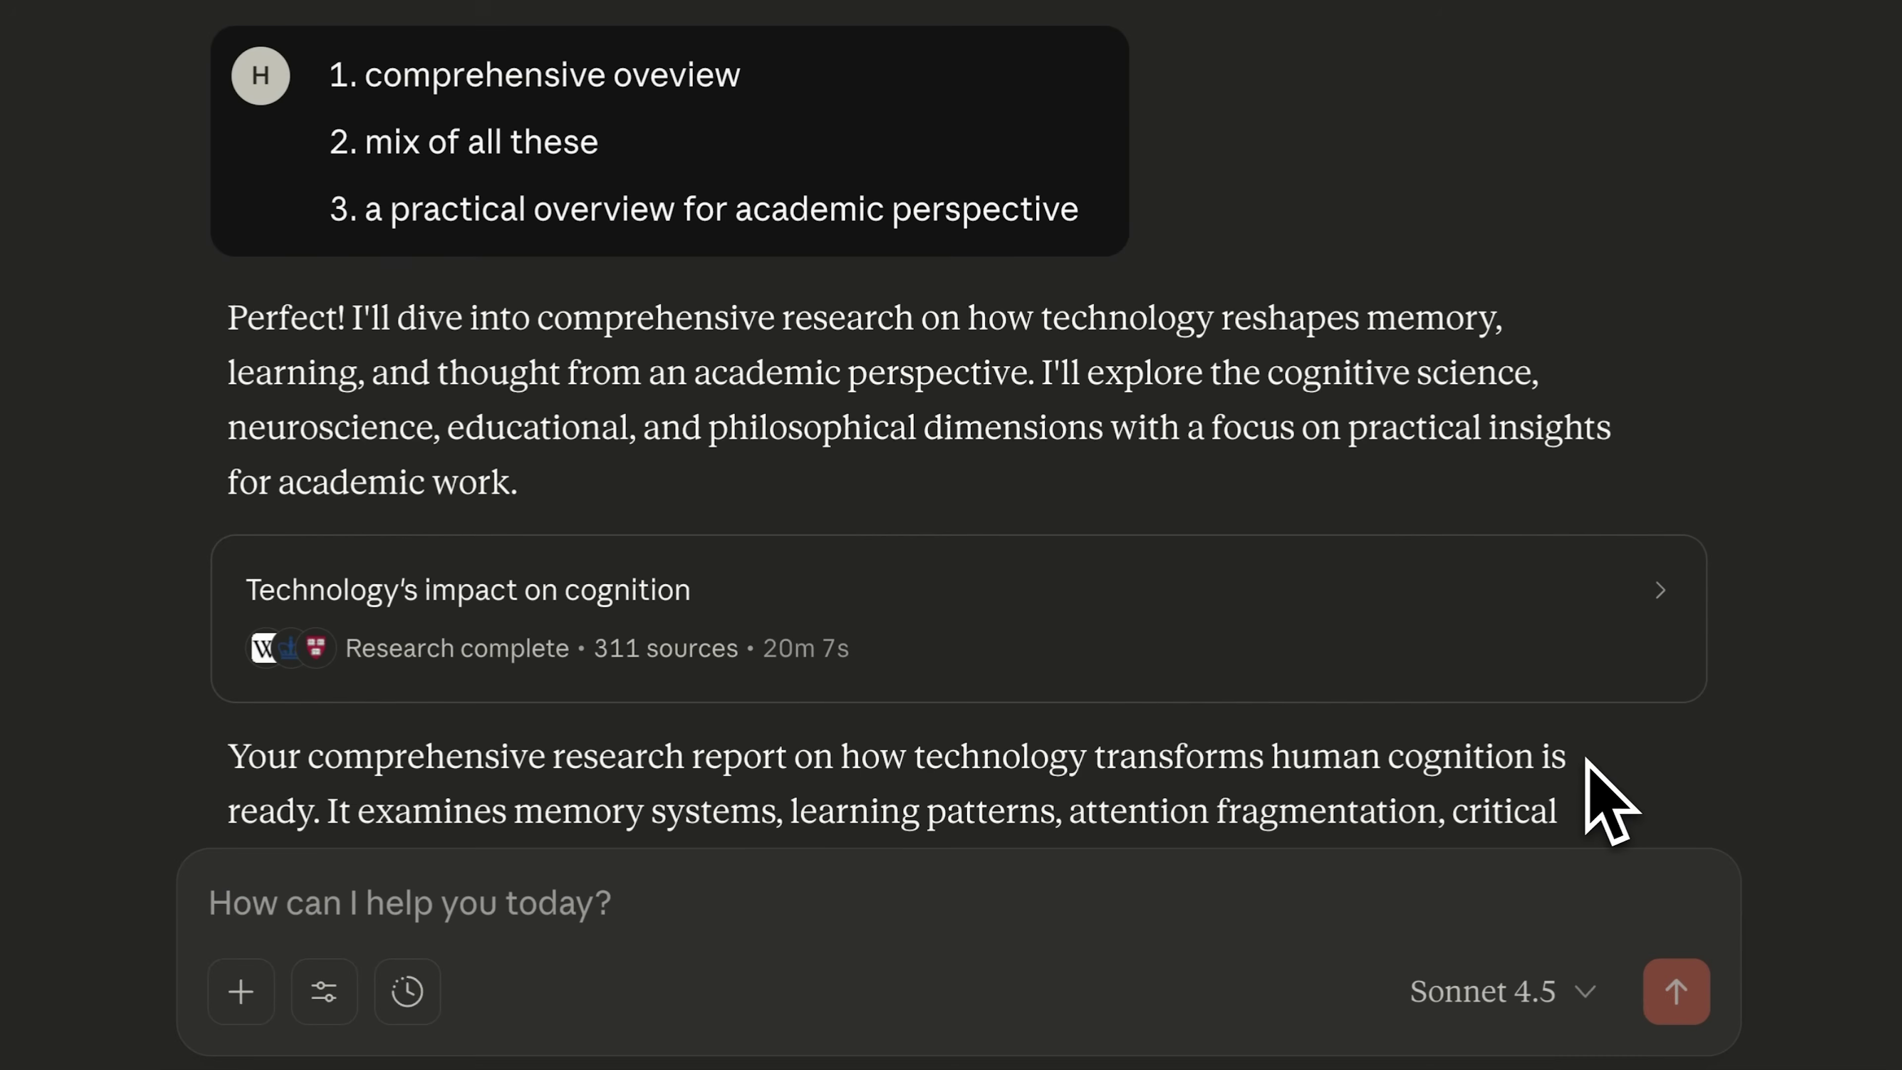
- Open the 'How Technology Transforms Human Cognition' report in the side panel and scroll through it
scroll(1605, 799, "down", 8)
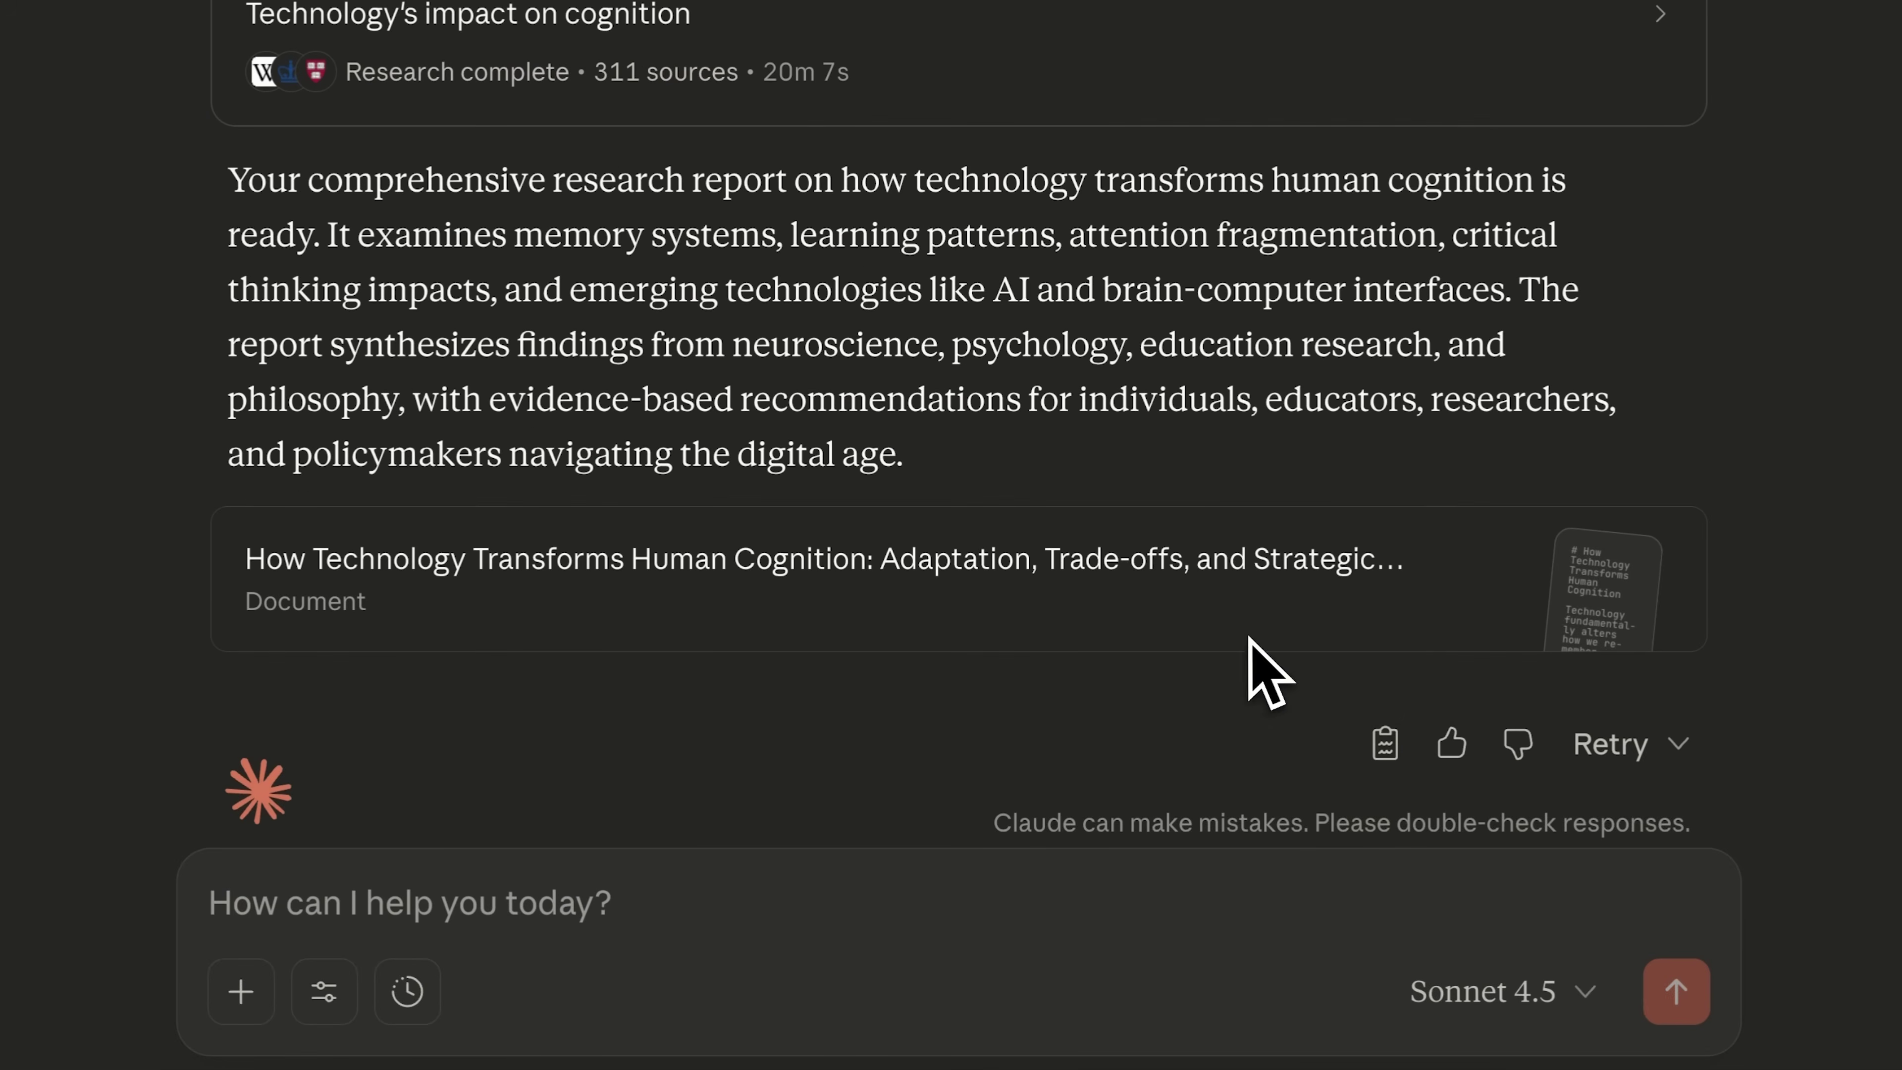
left_click(1223, 625)
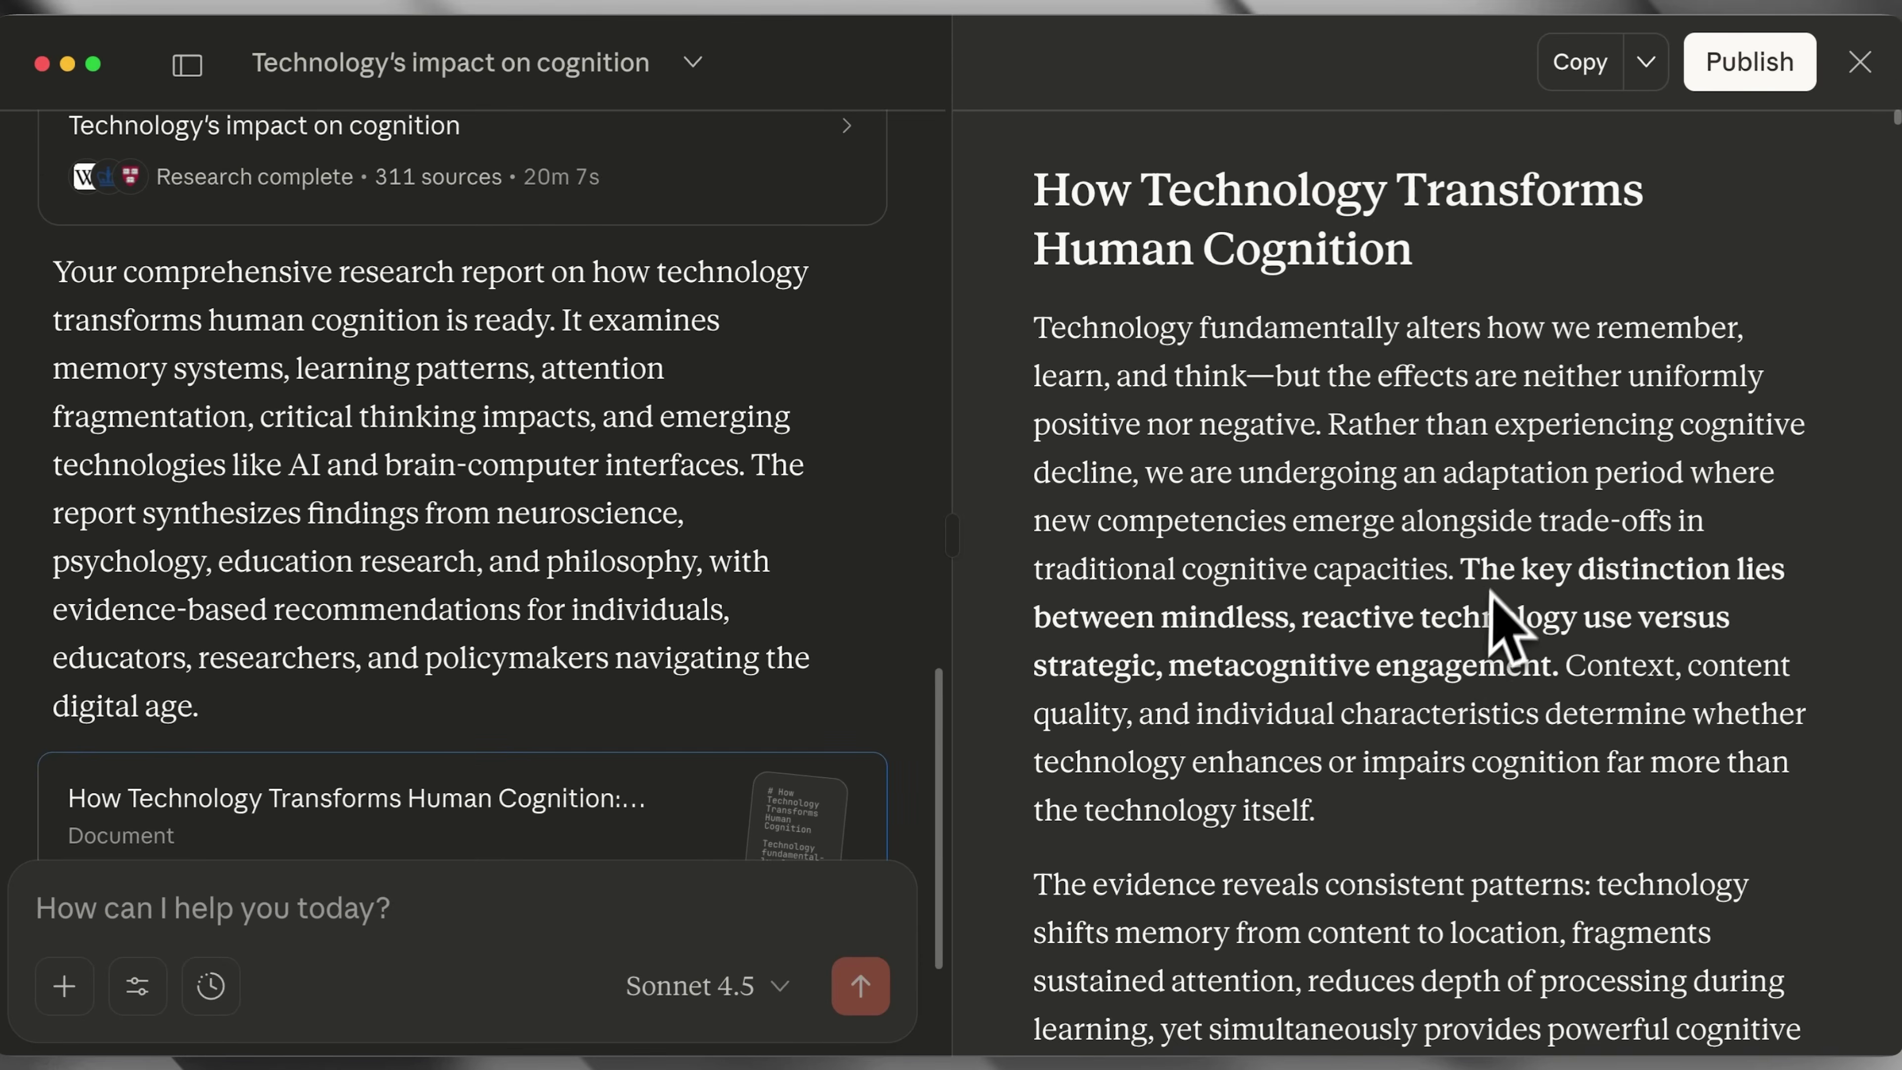
scroll(1492, 593, "down", 20)
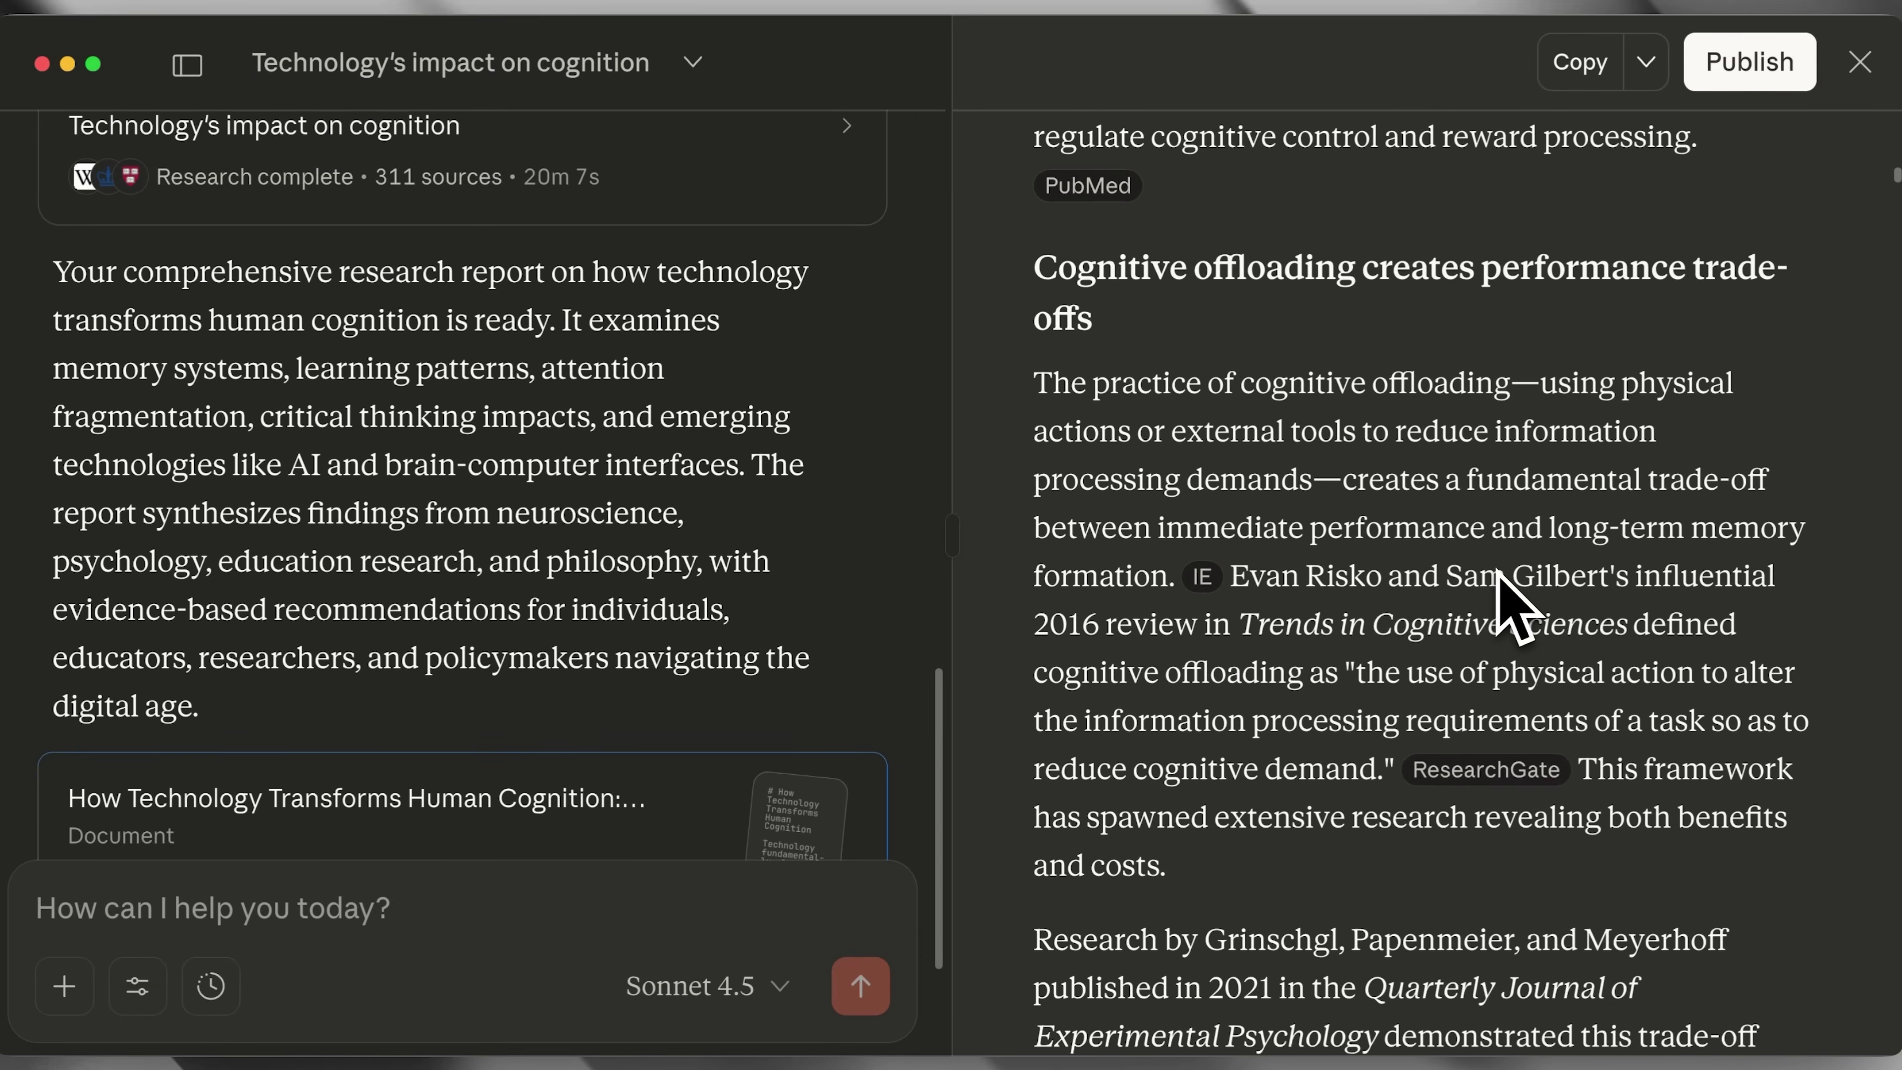
scroll(1506, 599, "down", 15)
scroll(1655, 592, "down", 20)
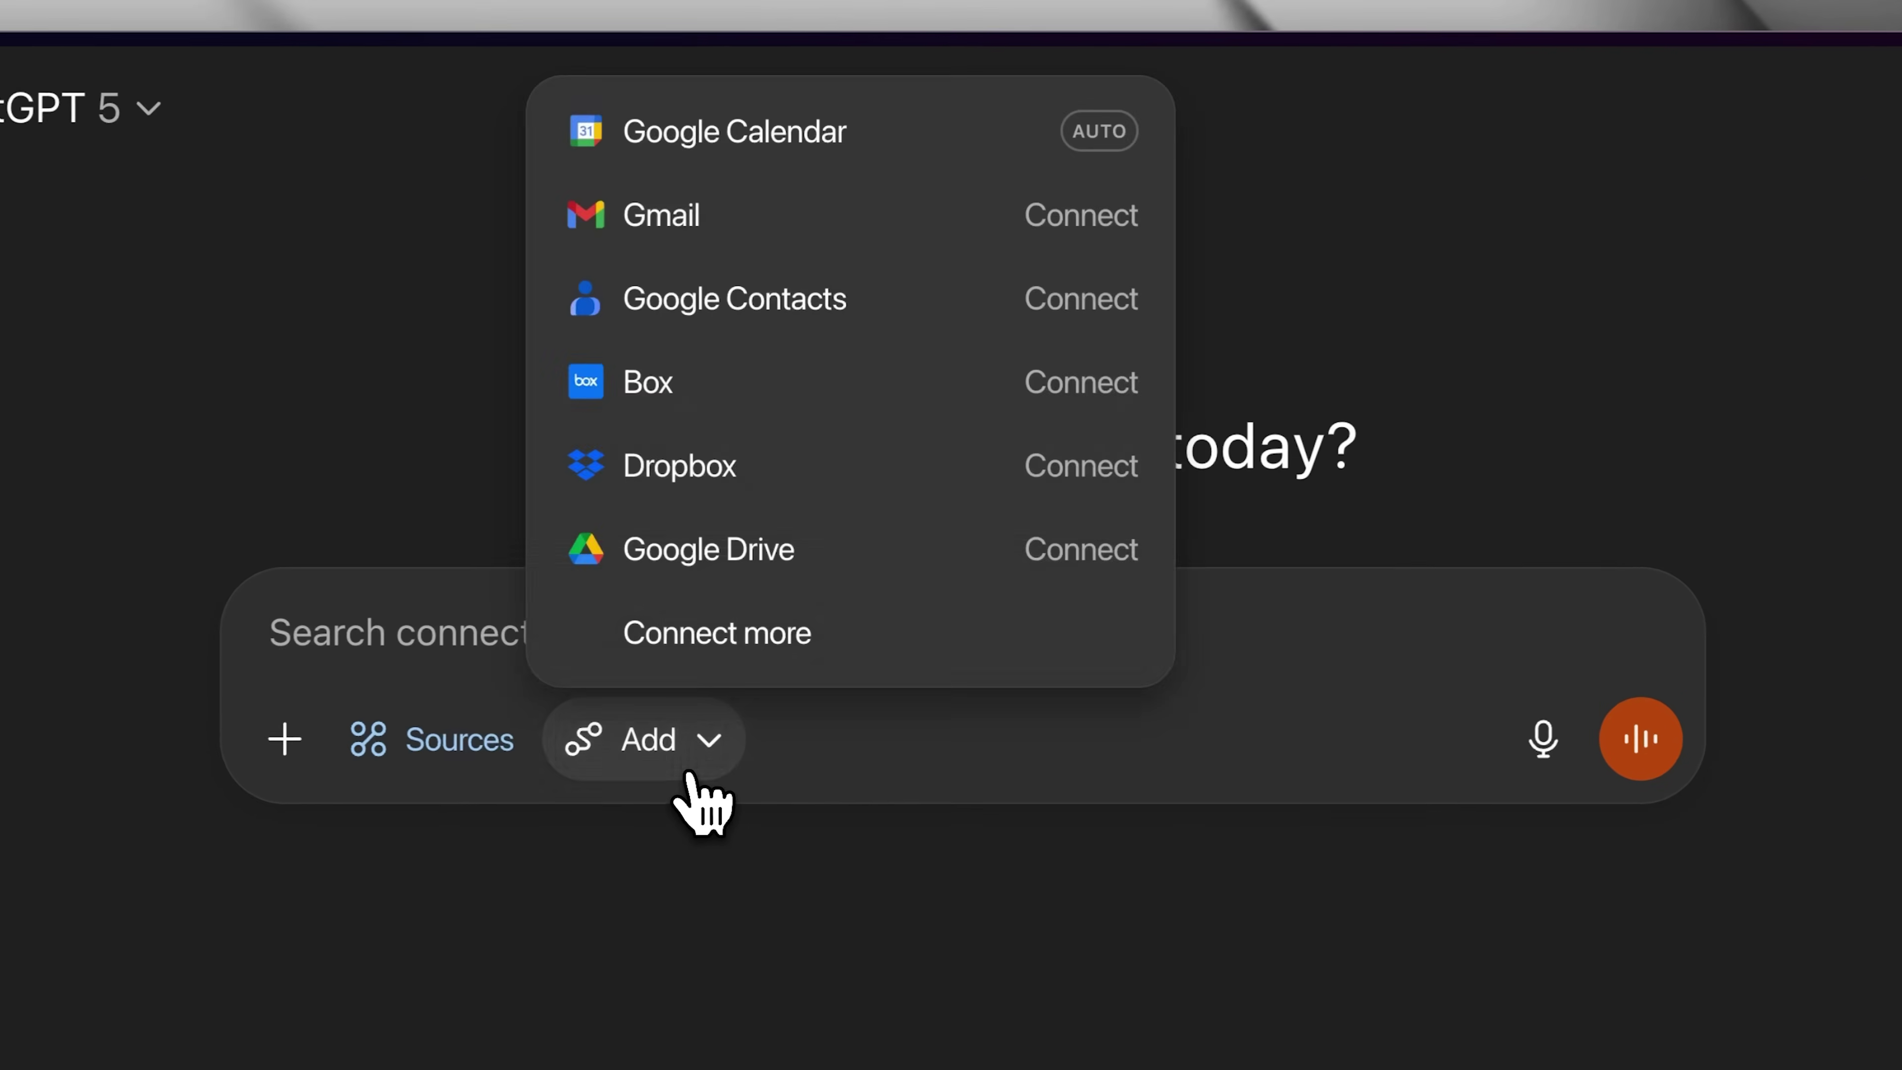
- Browse the Apps & Connectors settings, then ask 'am i free on the weekend' against Google Calendar
left_click(865, 703)
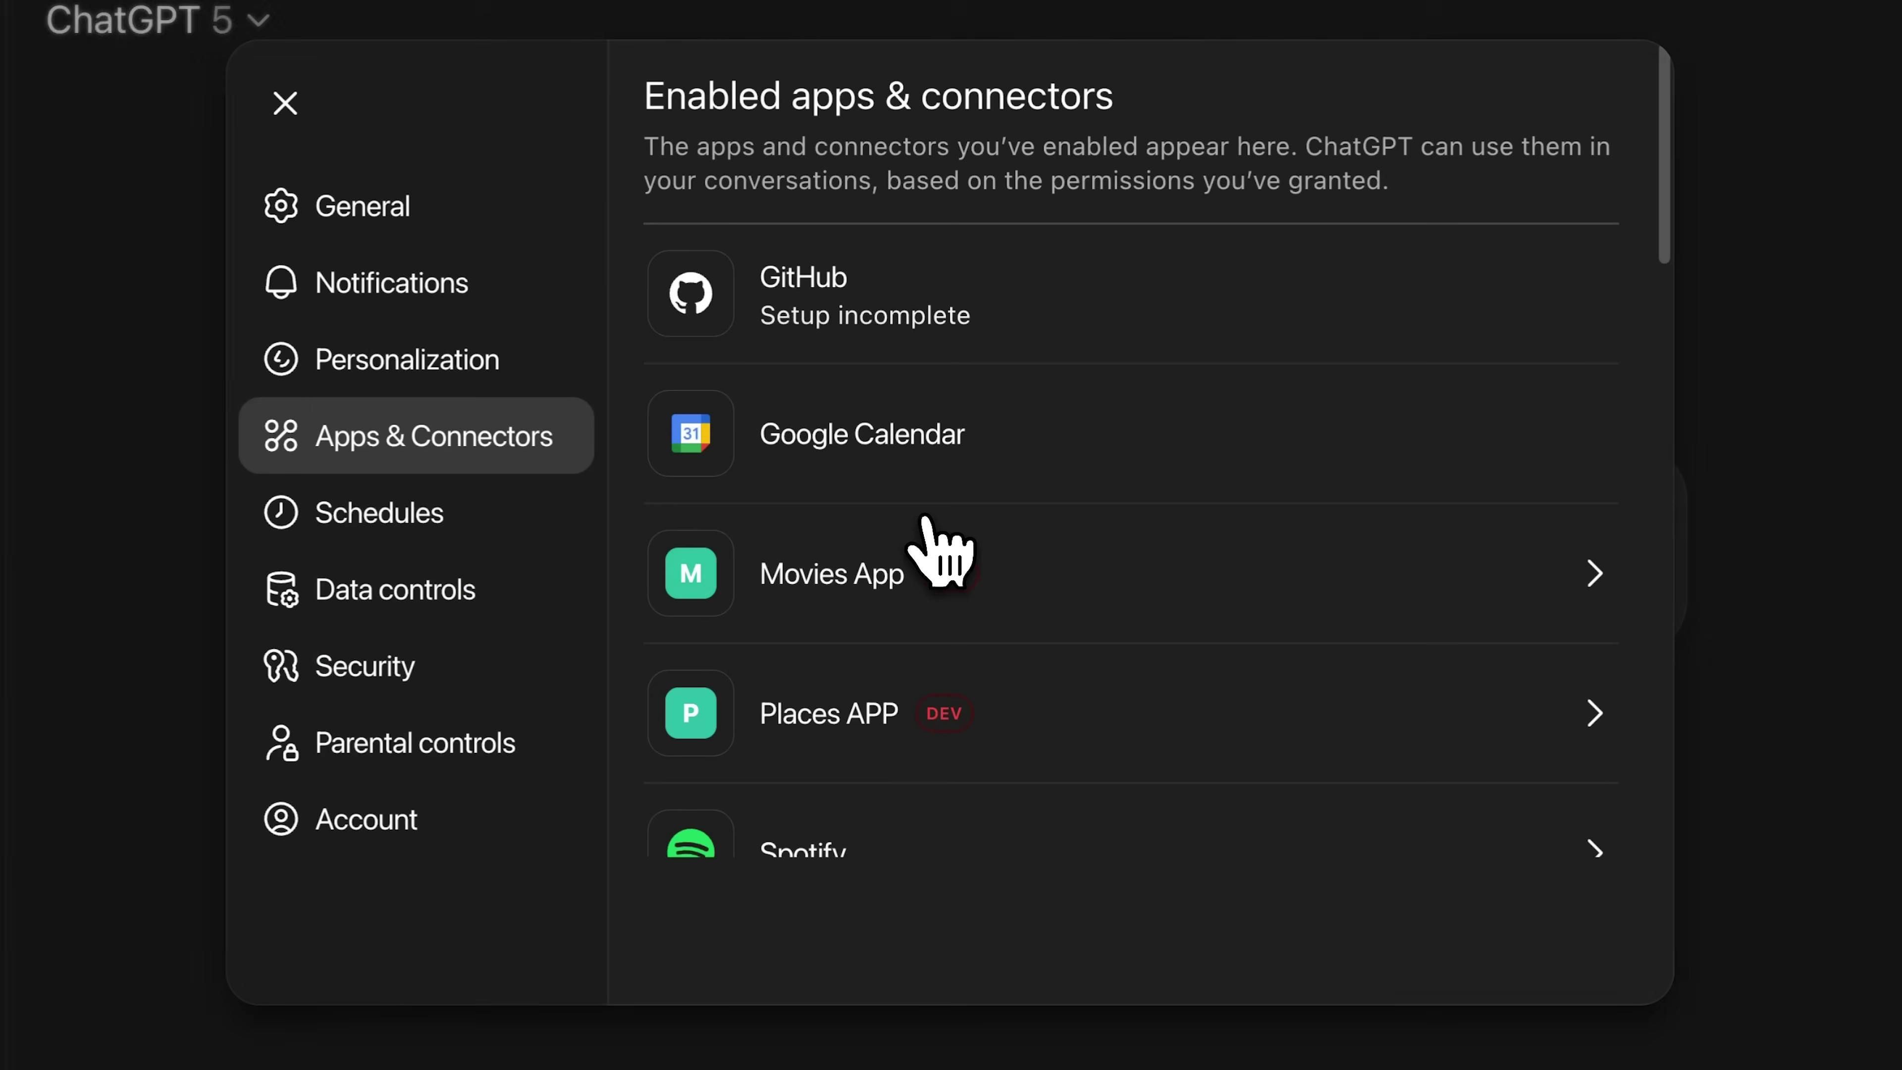
scroll(1508, 481, "down", 4)
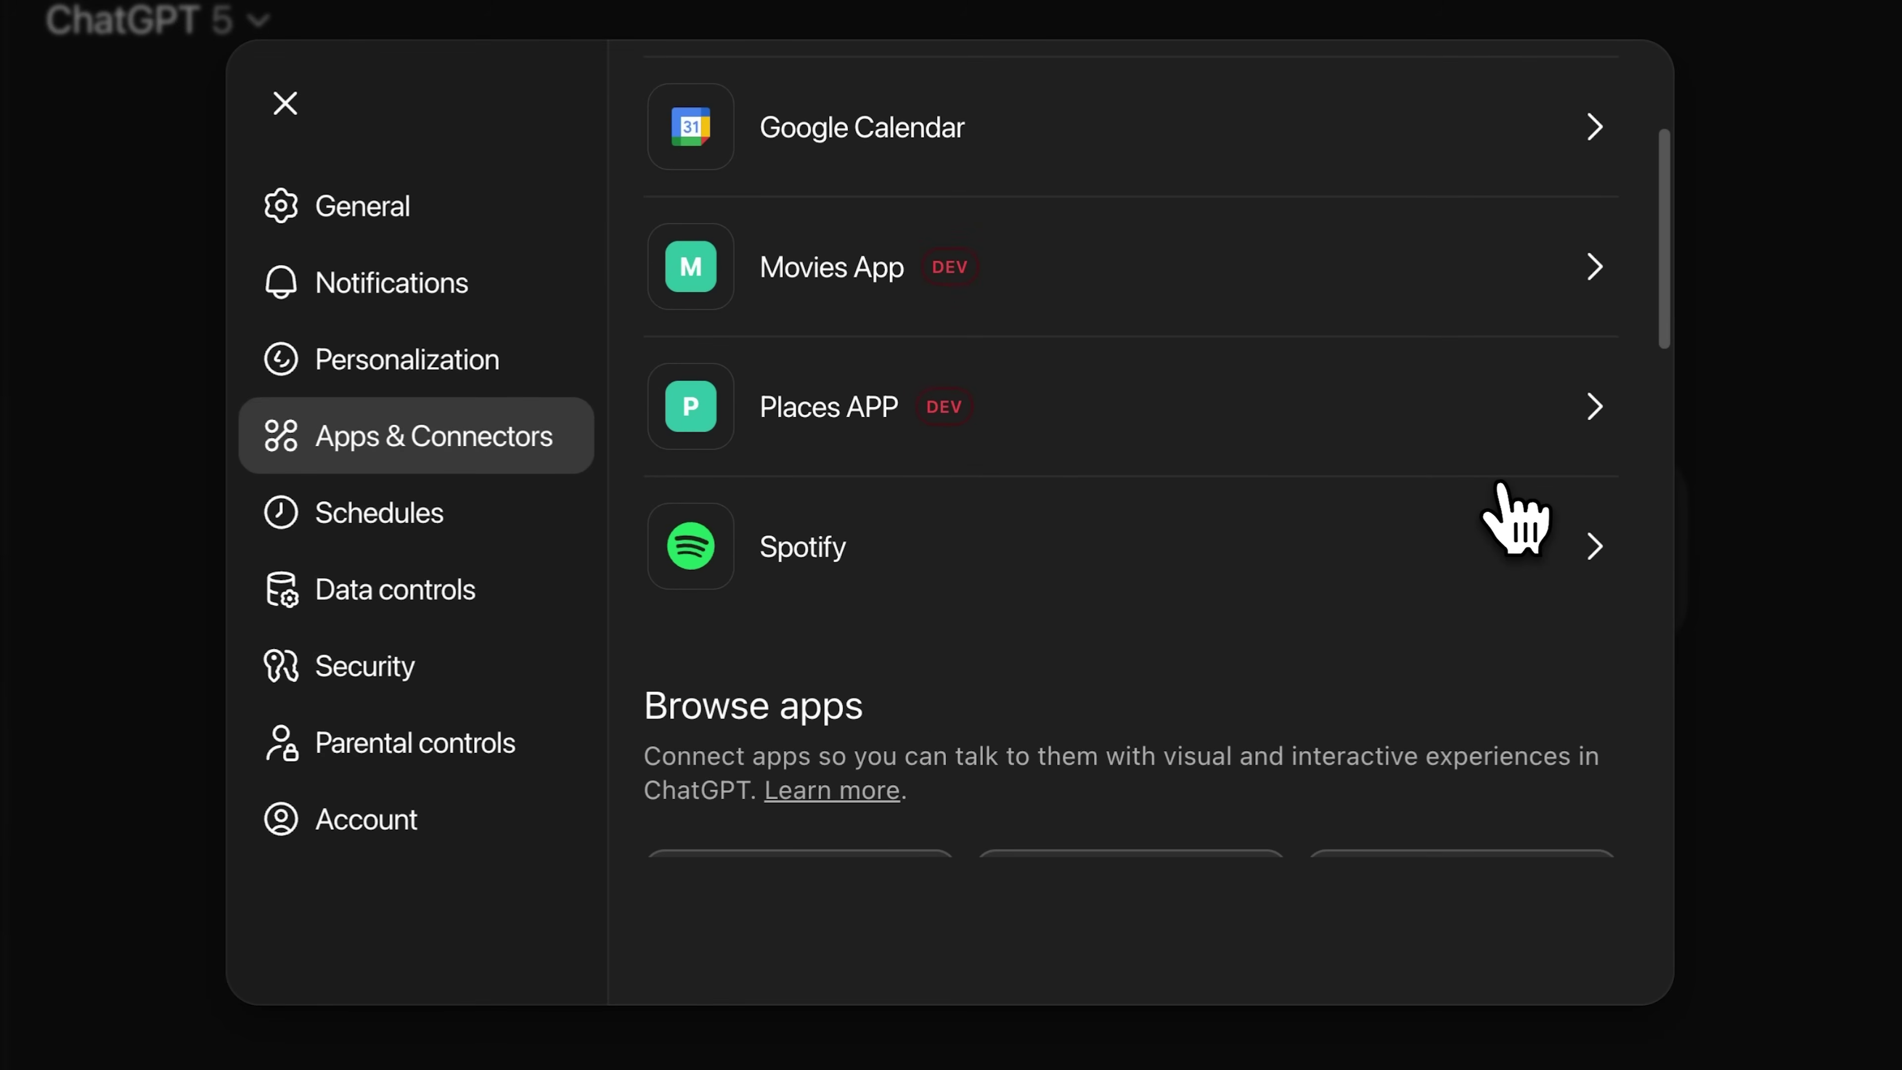
scroll(1494, 510, "down", 10)
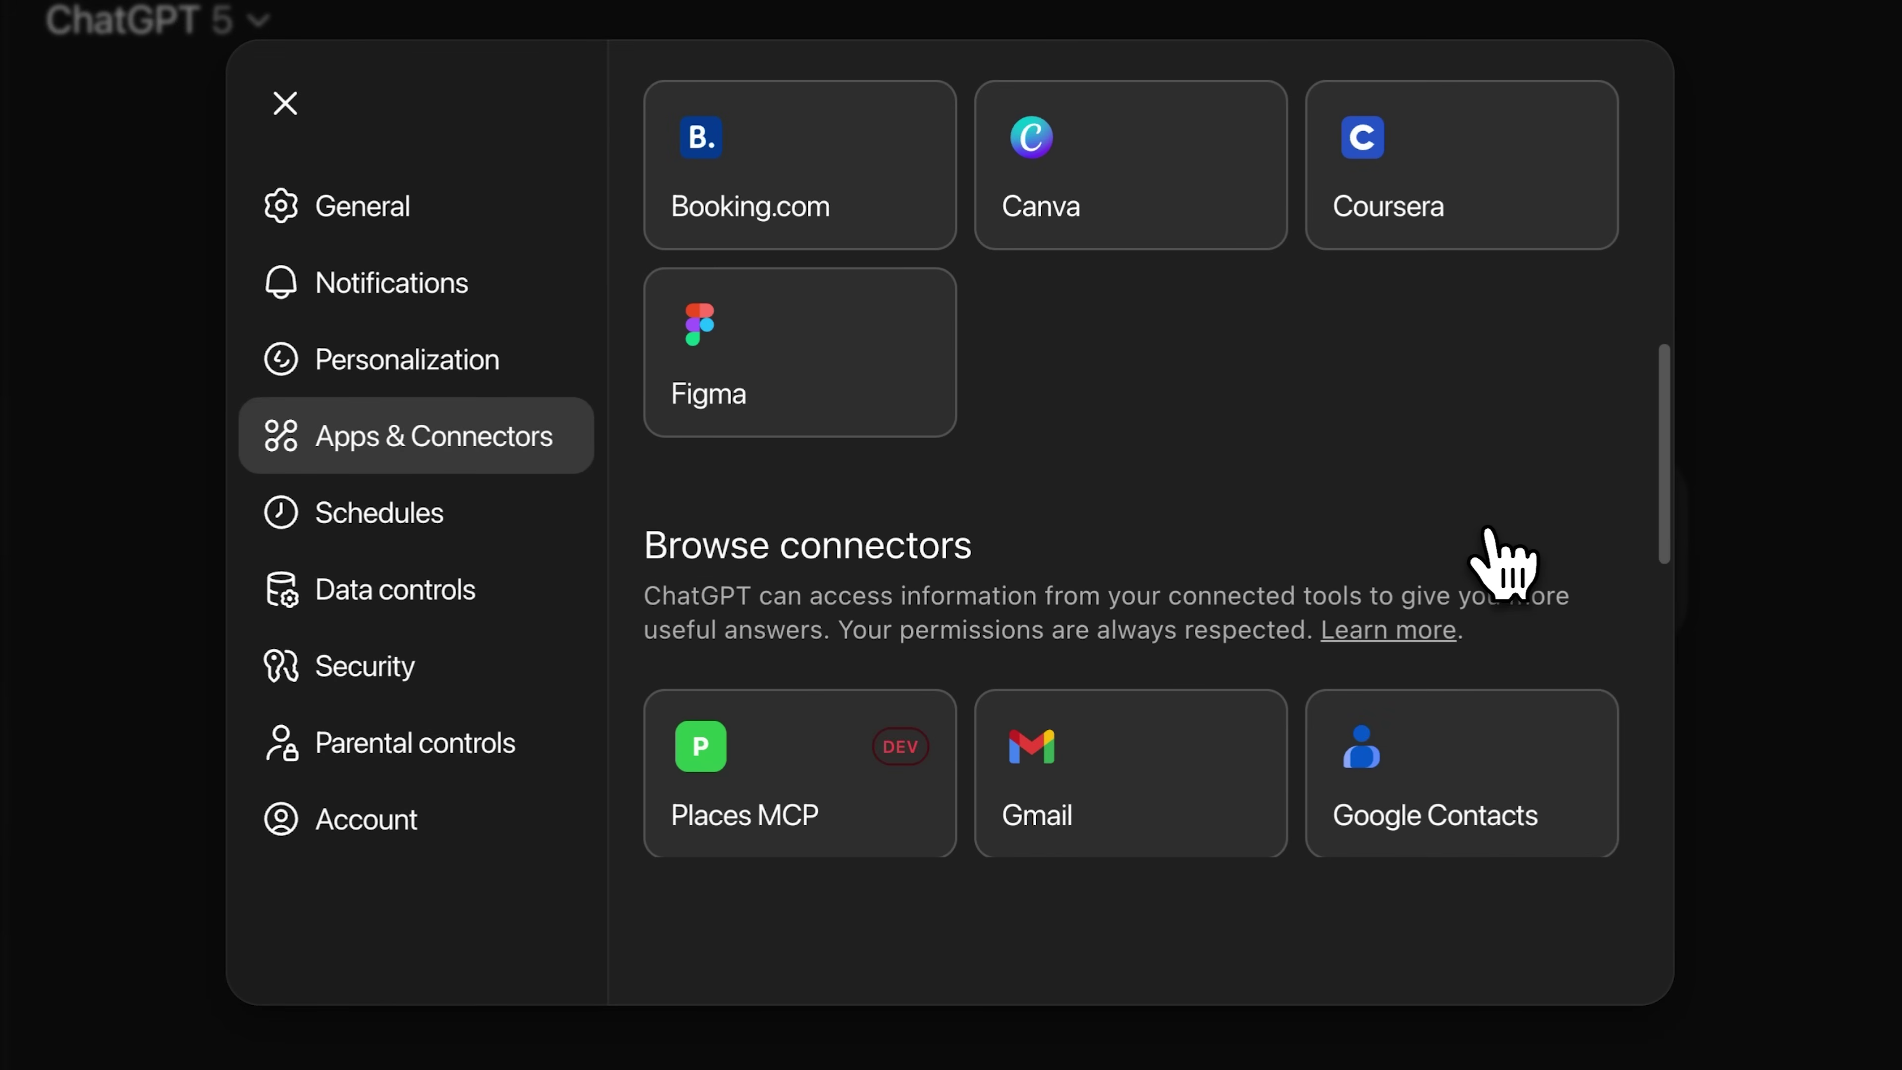
scroll(1491, 514, "down", 9)
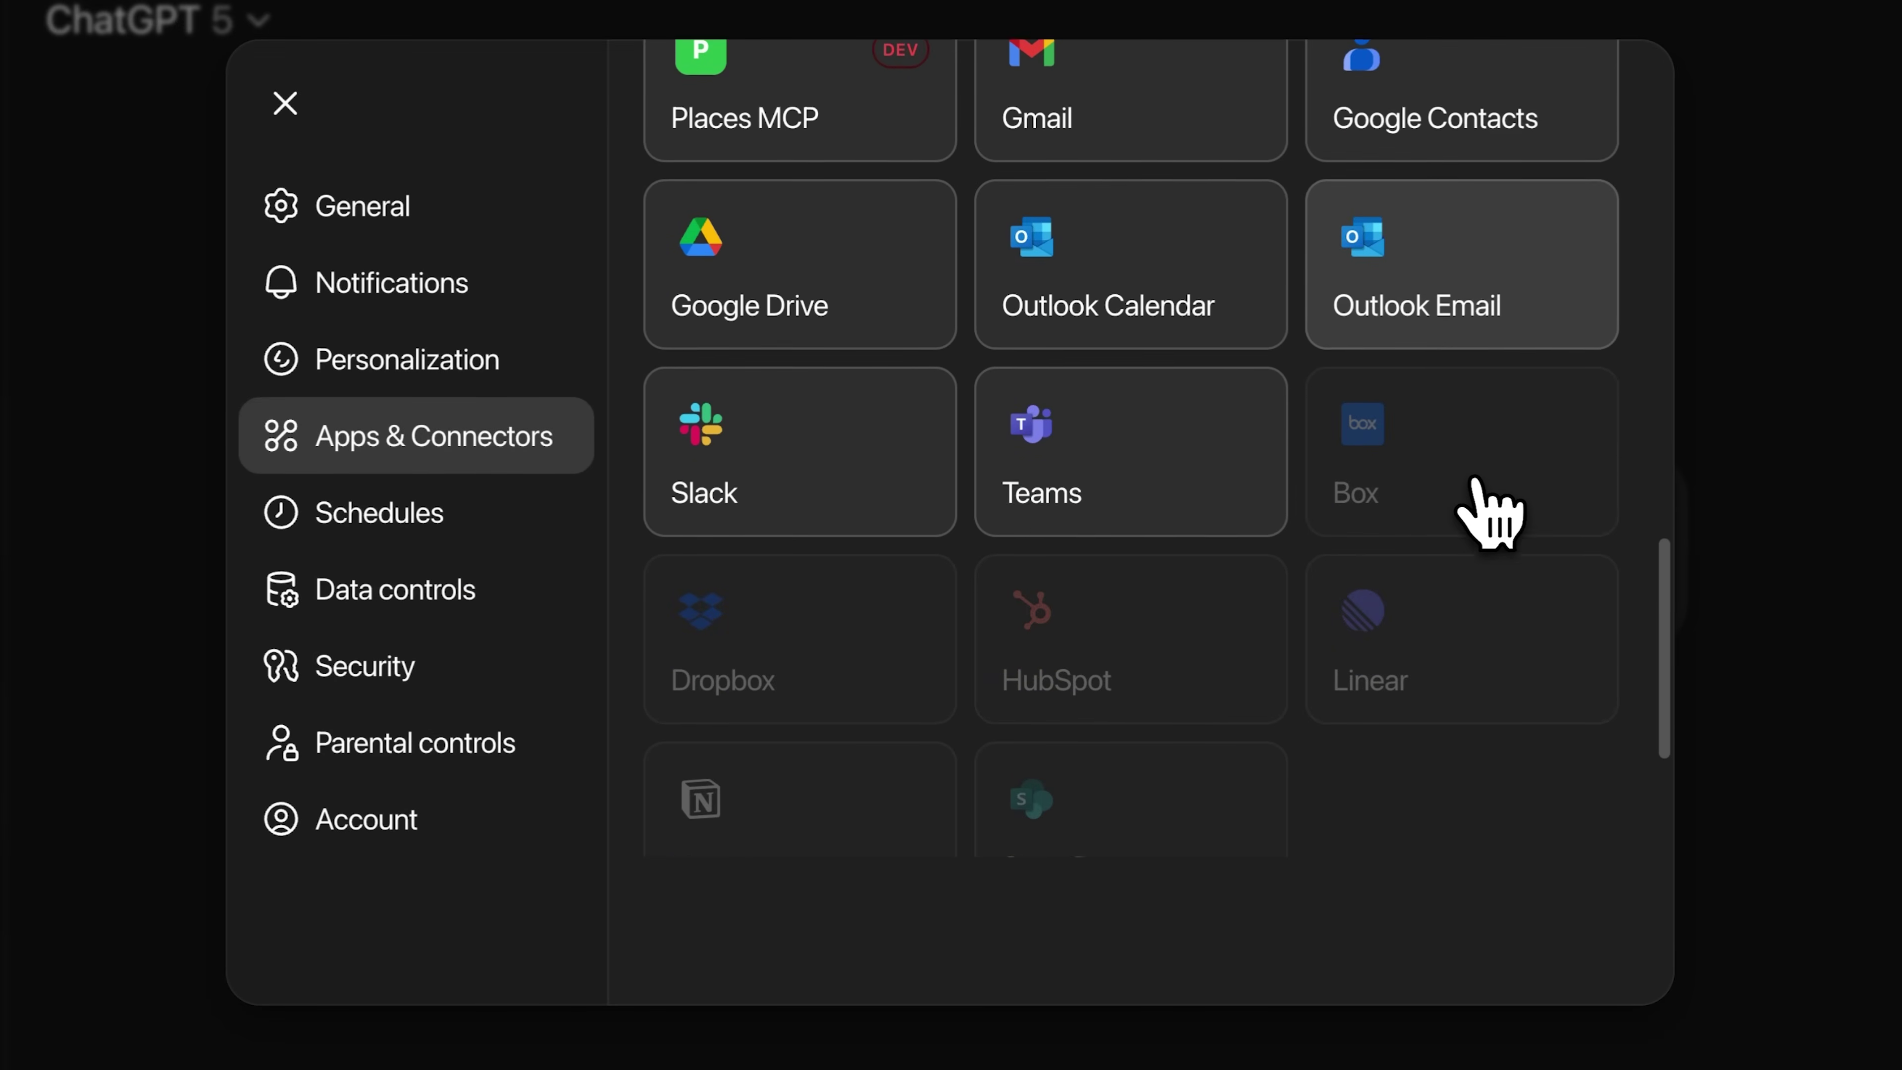
scroll(1490, 513, "down", 1)
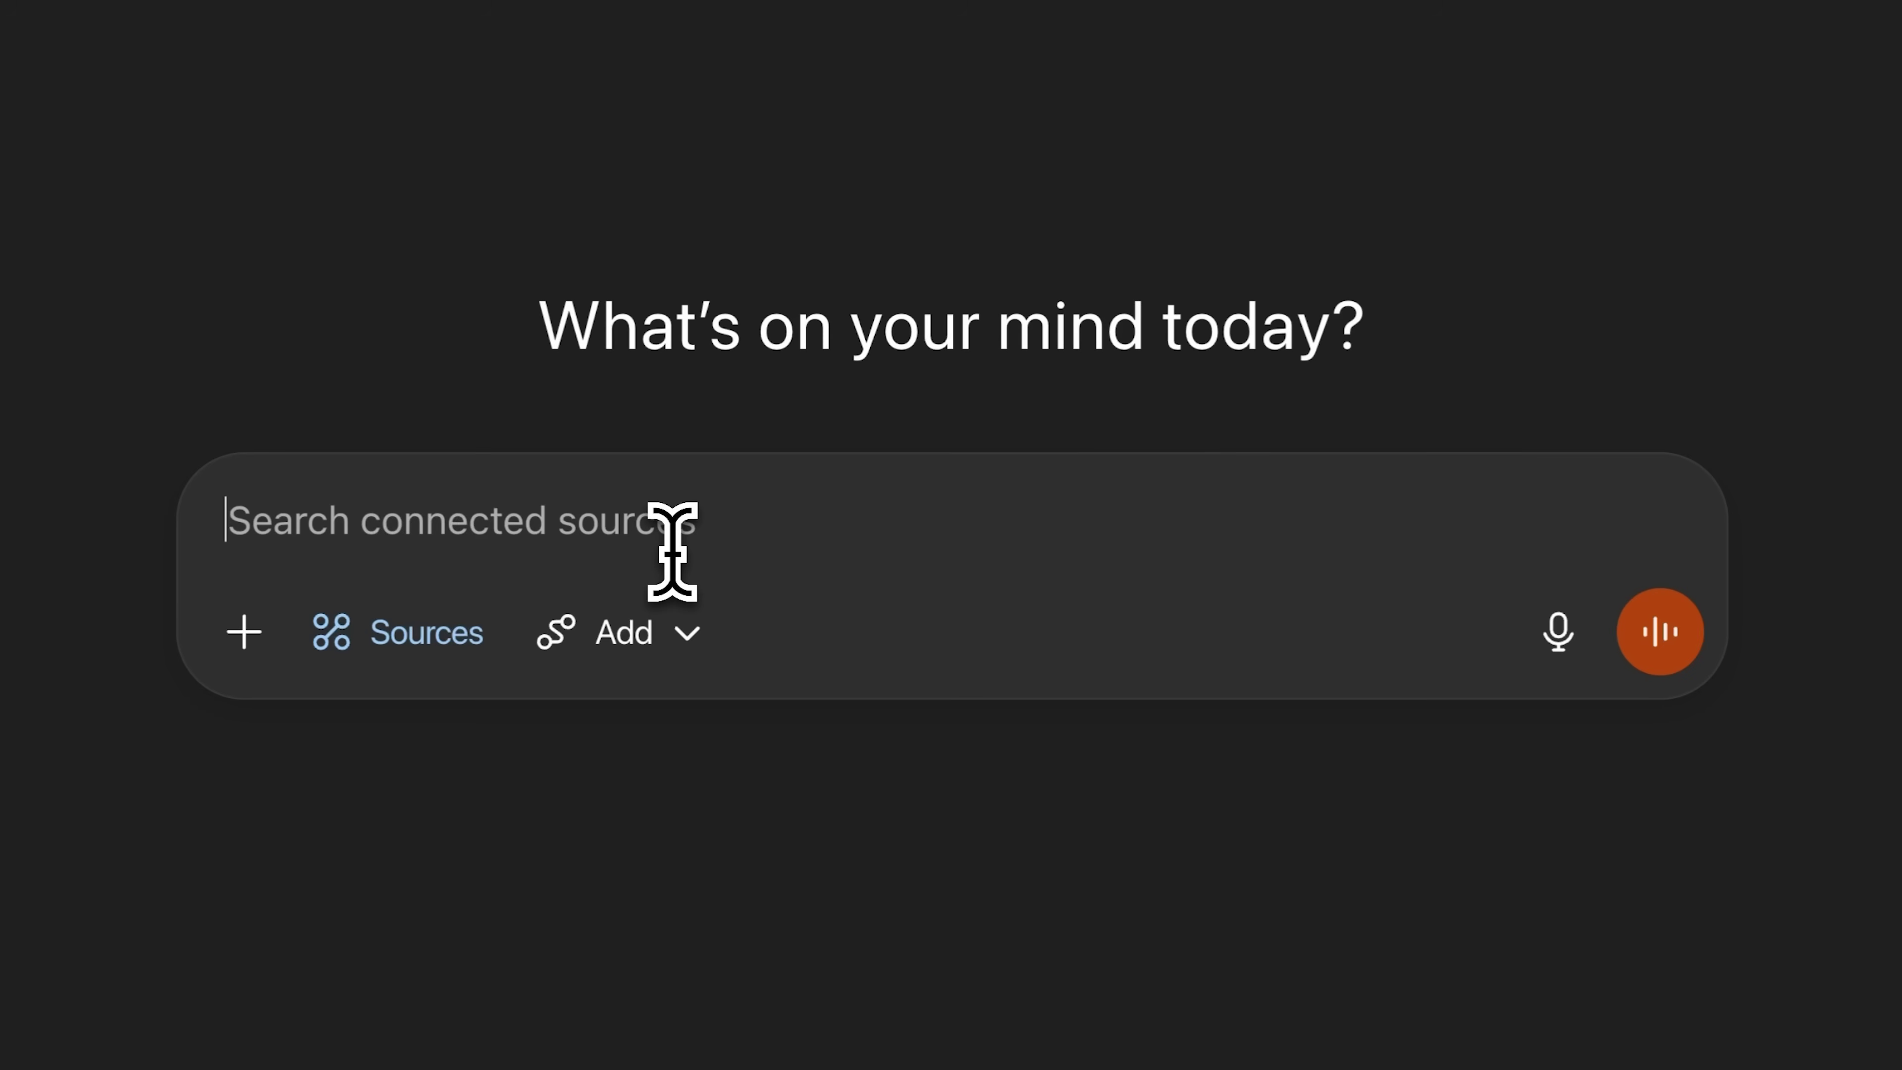
type("am i fr")
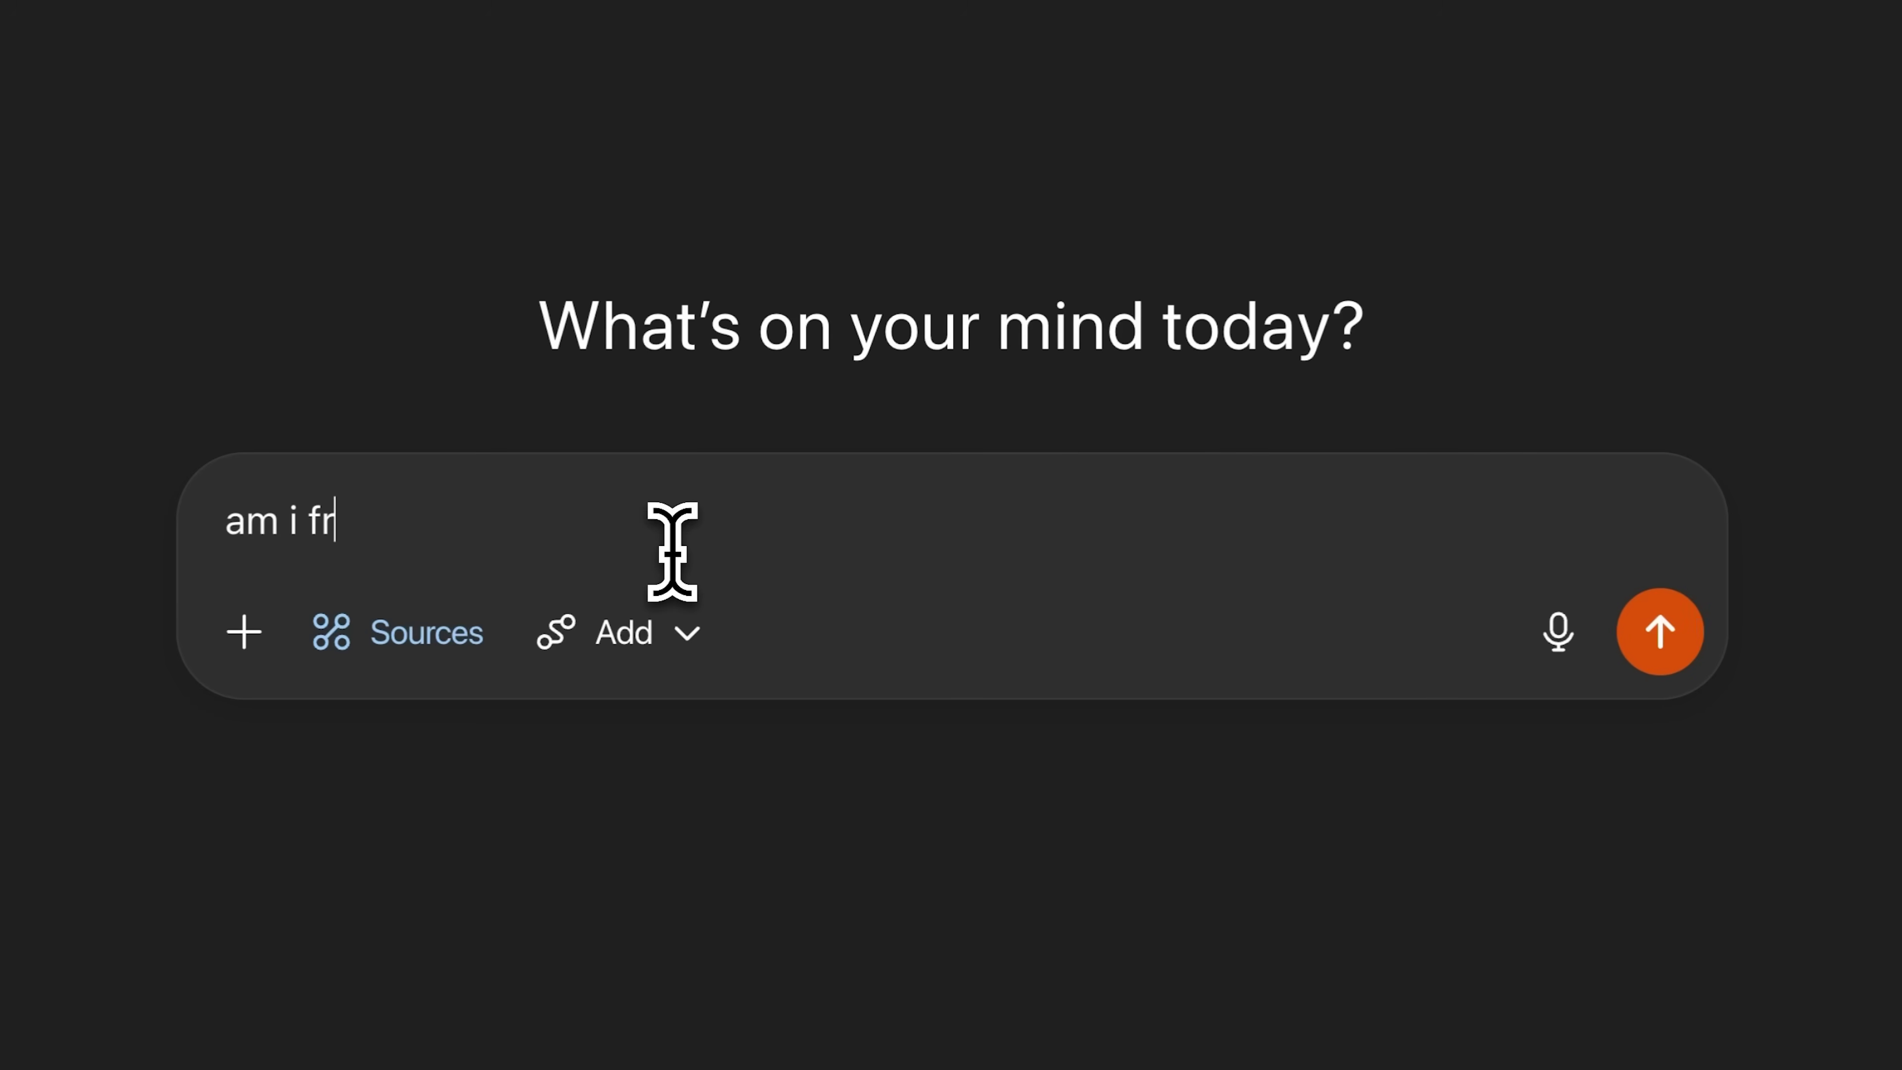
type("ee on the weekend")
key("Return")
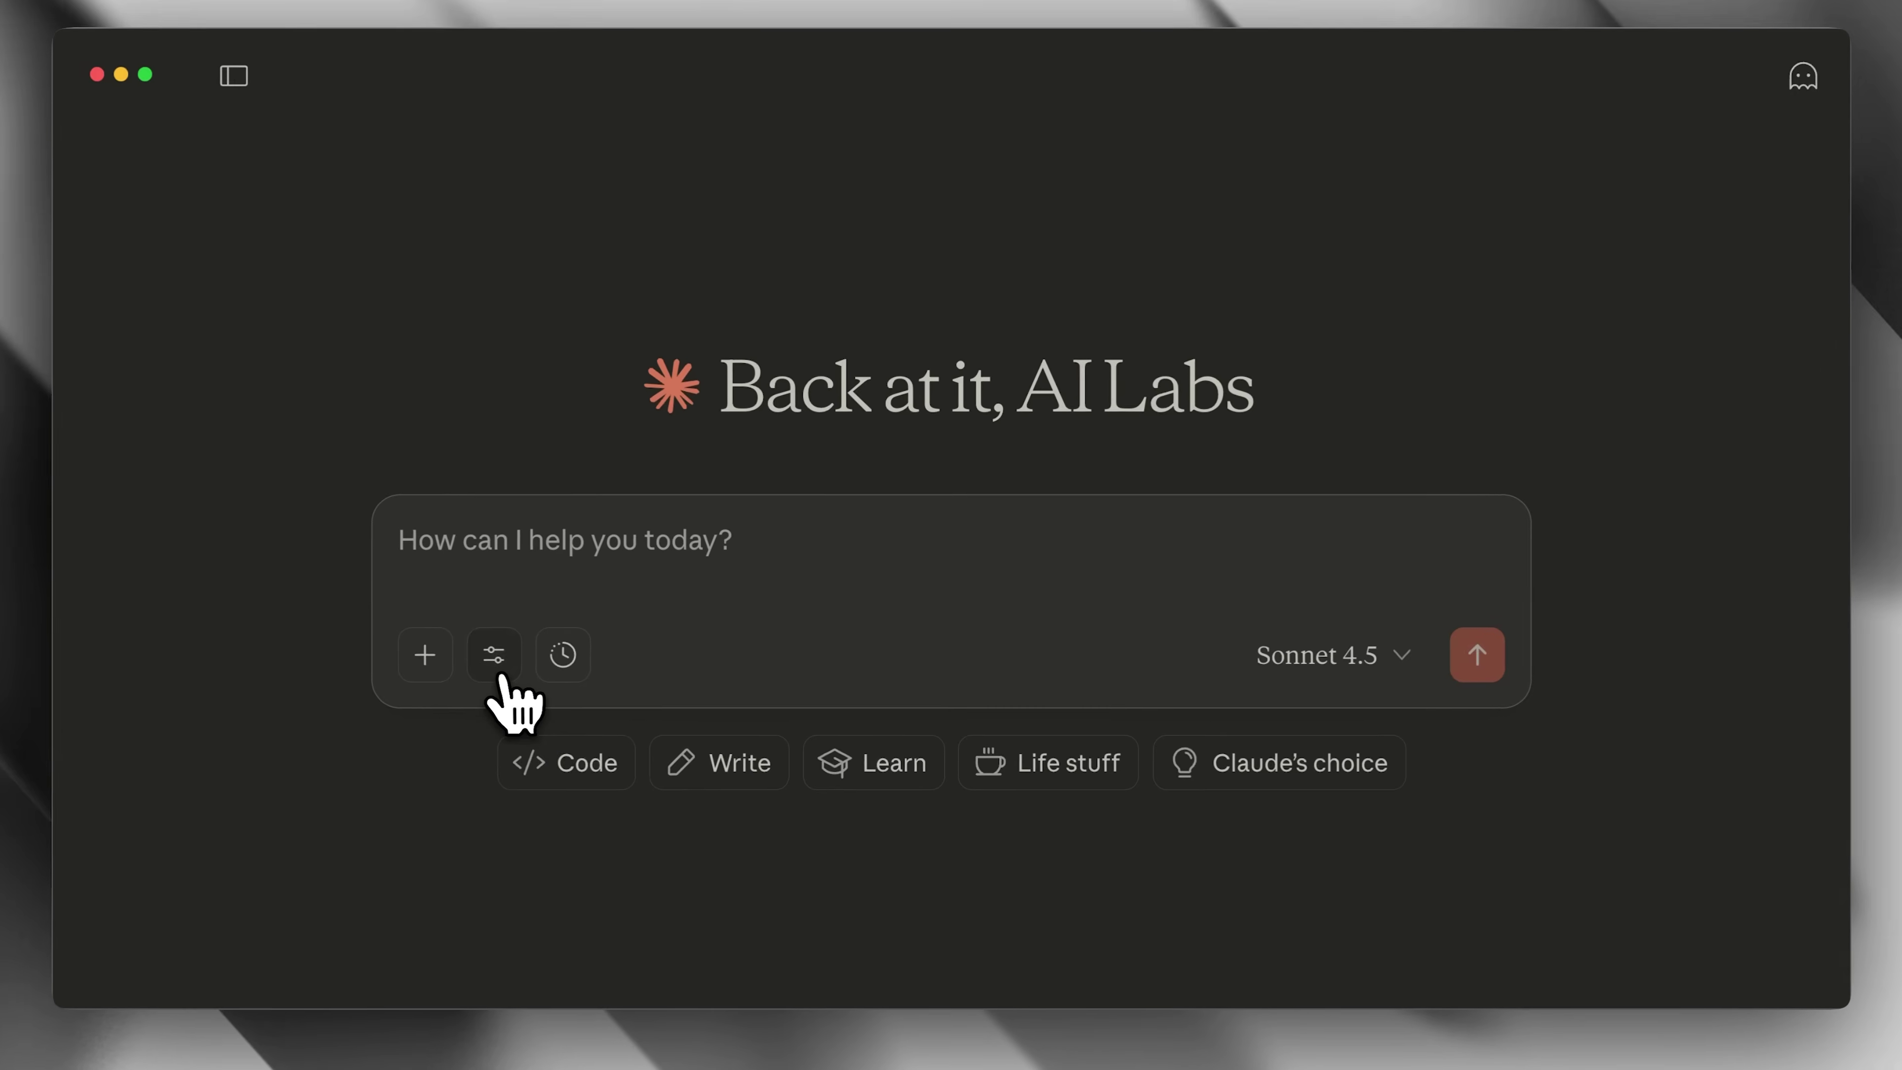
- Go from Claude's search and tools menu to connector management and browse the full connector catalogue
left_click(493, 651)
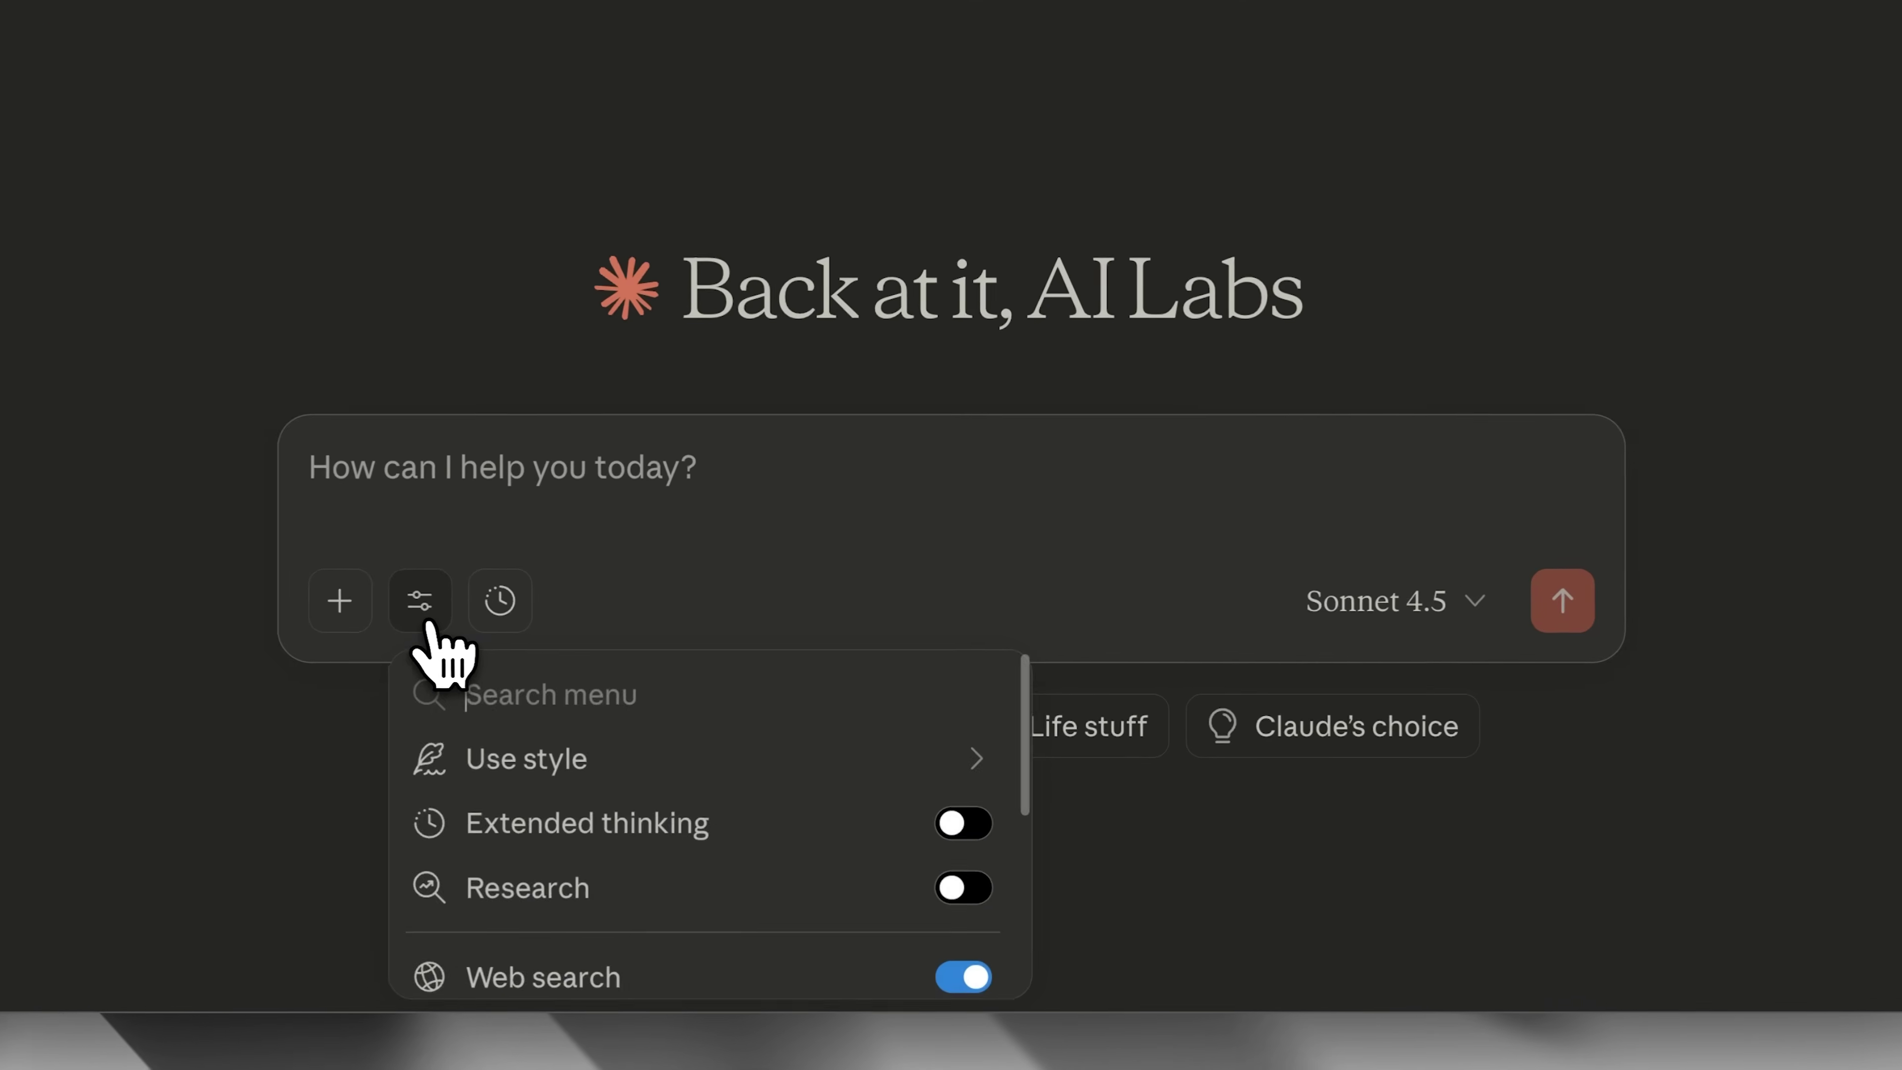
scroll(510, 764, "down", 5)
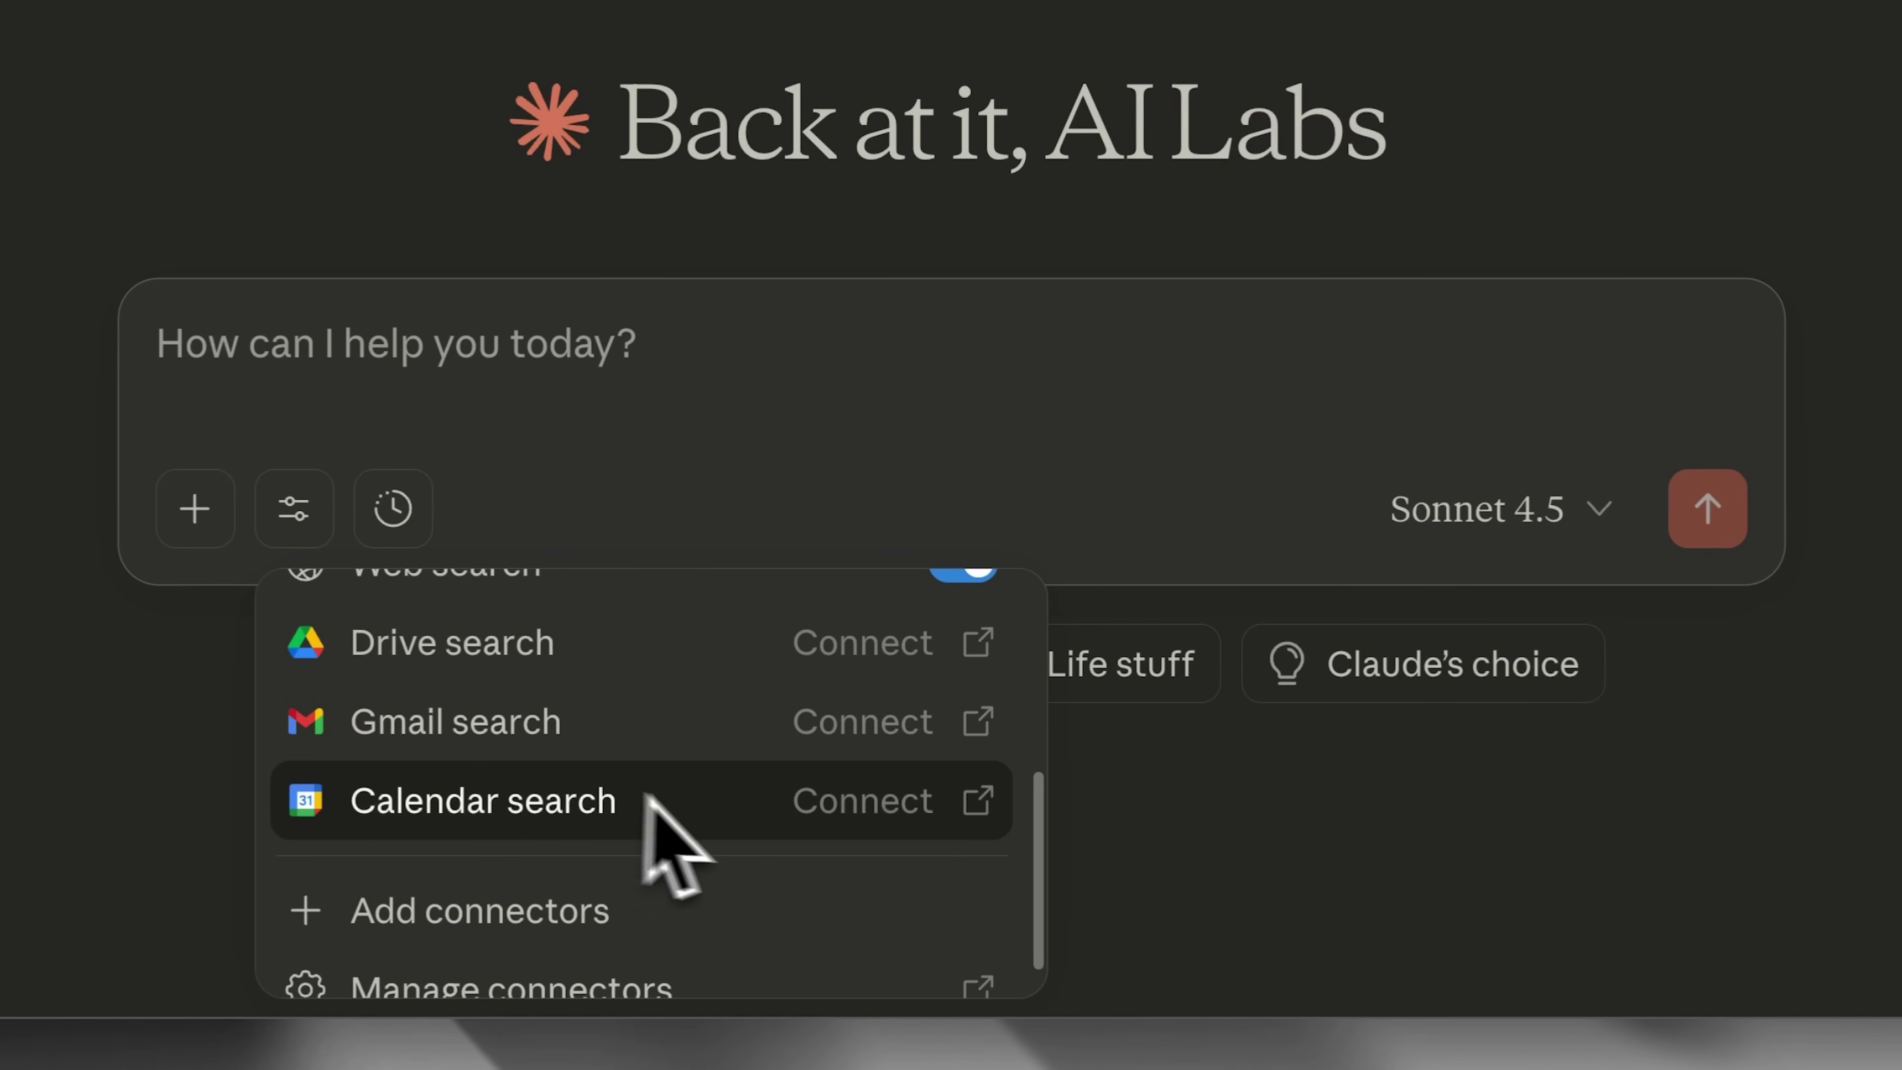
scroll(786, 833, "down", 2)
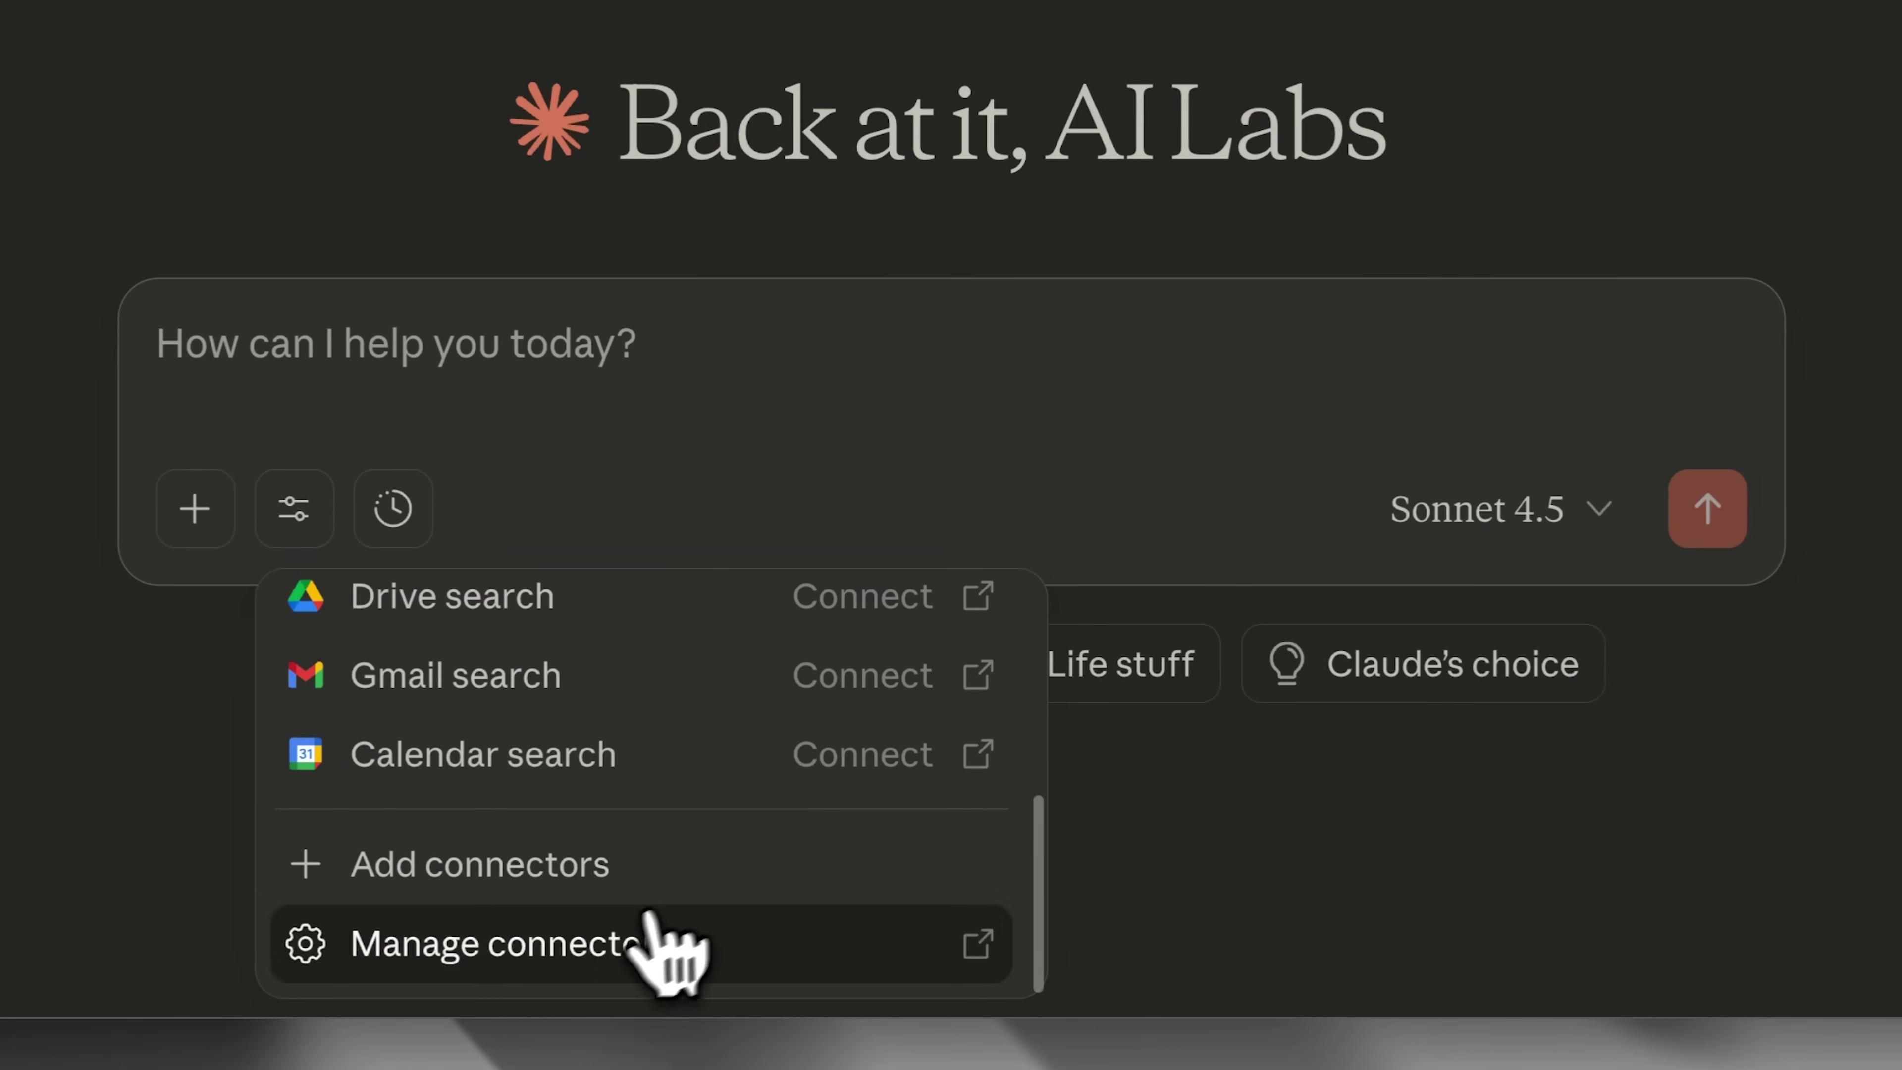
left_click(608, 946)
scroll(726, 951, "down", 3)
left_click(828, 759)
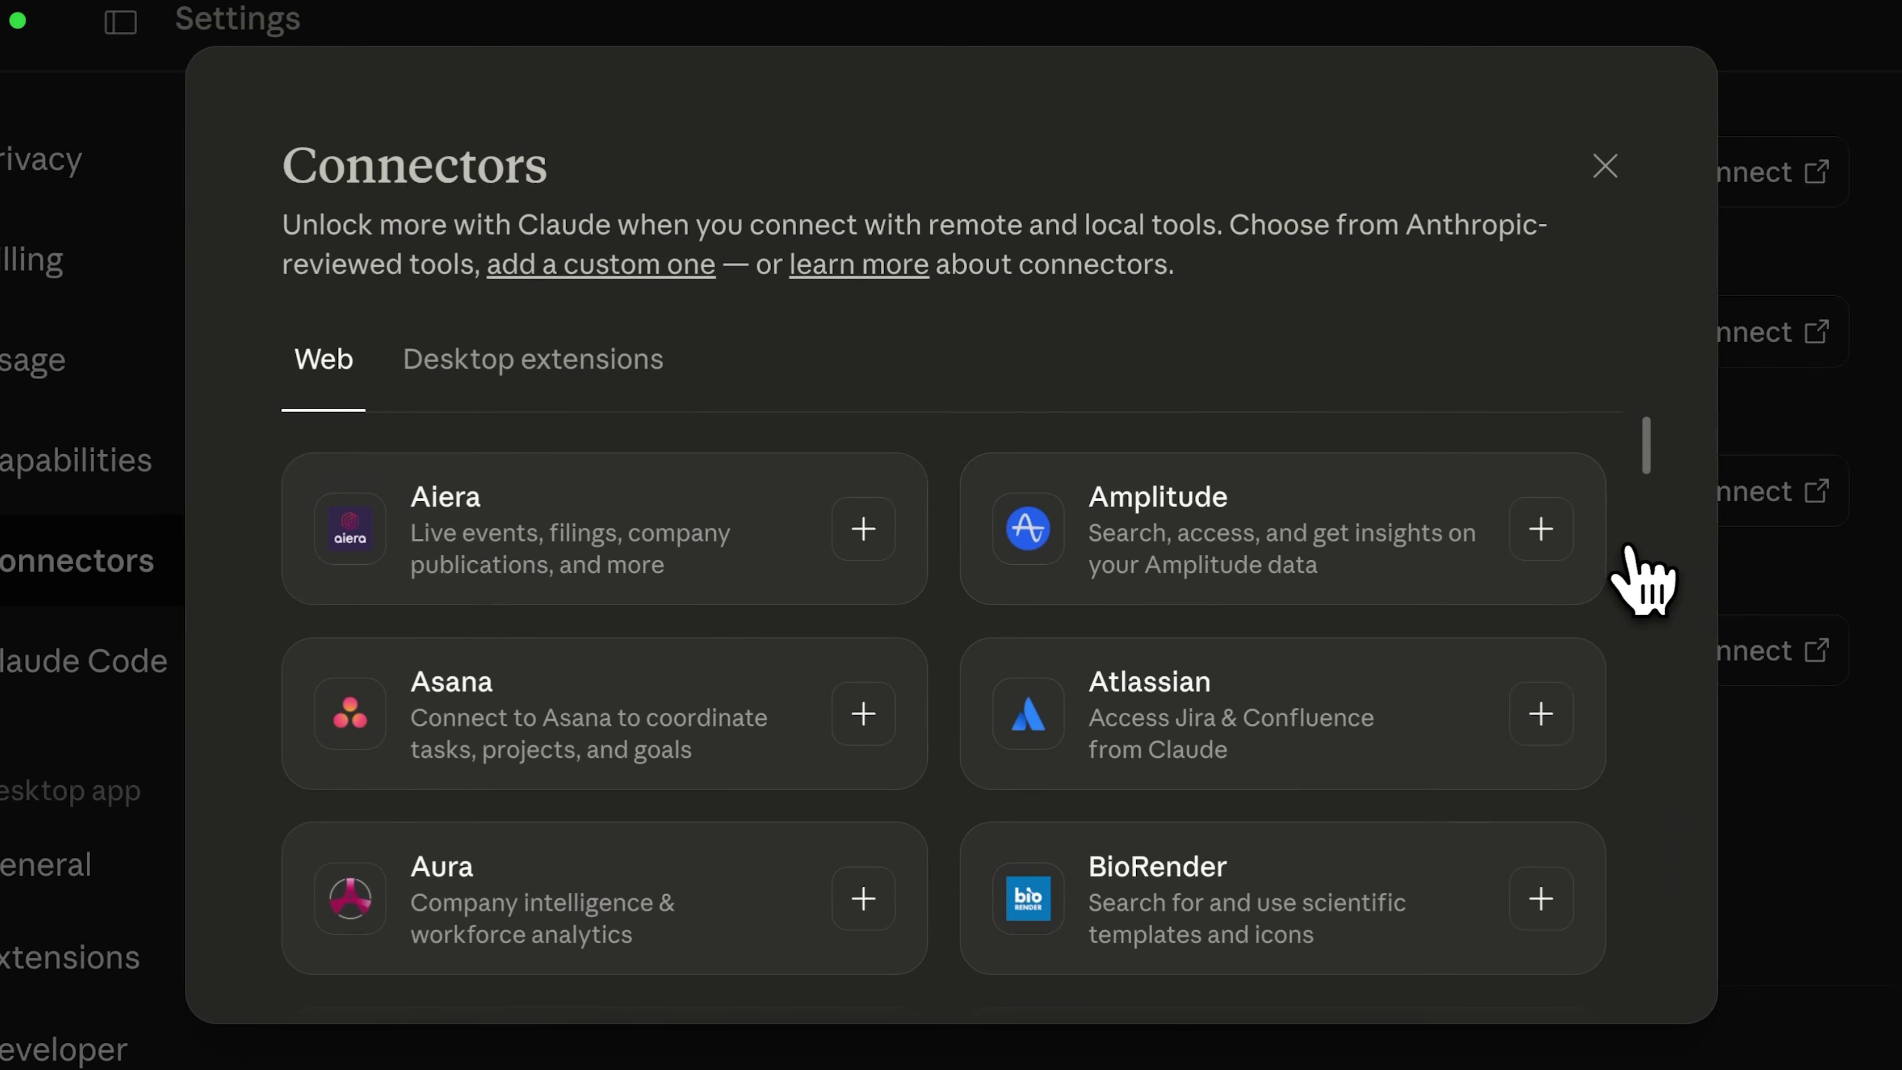
scroll(1547, 575, "down", 3)
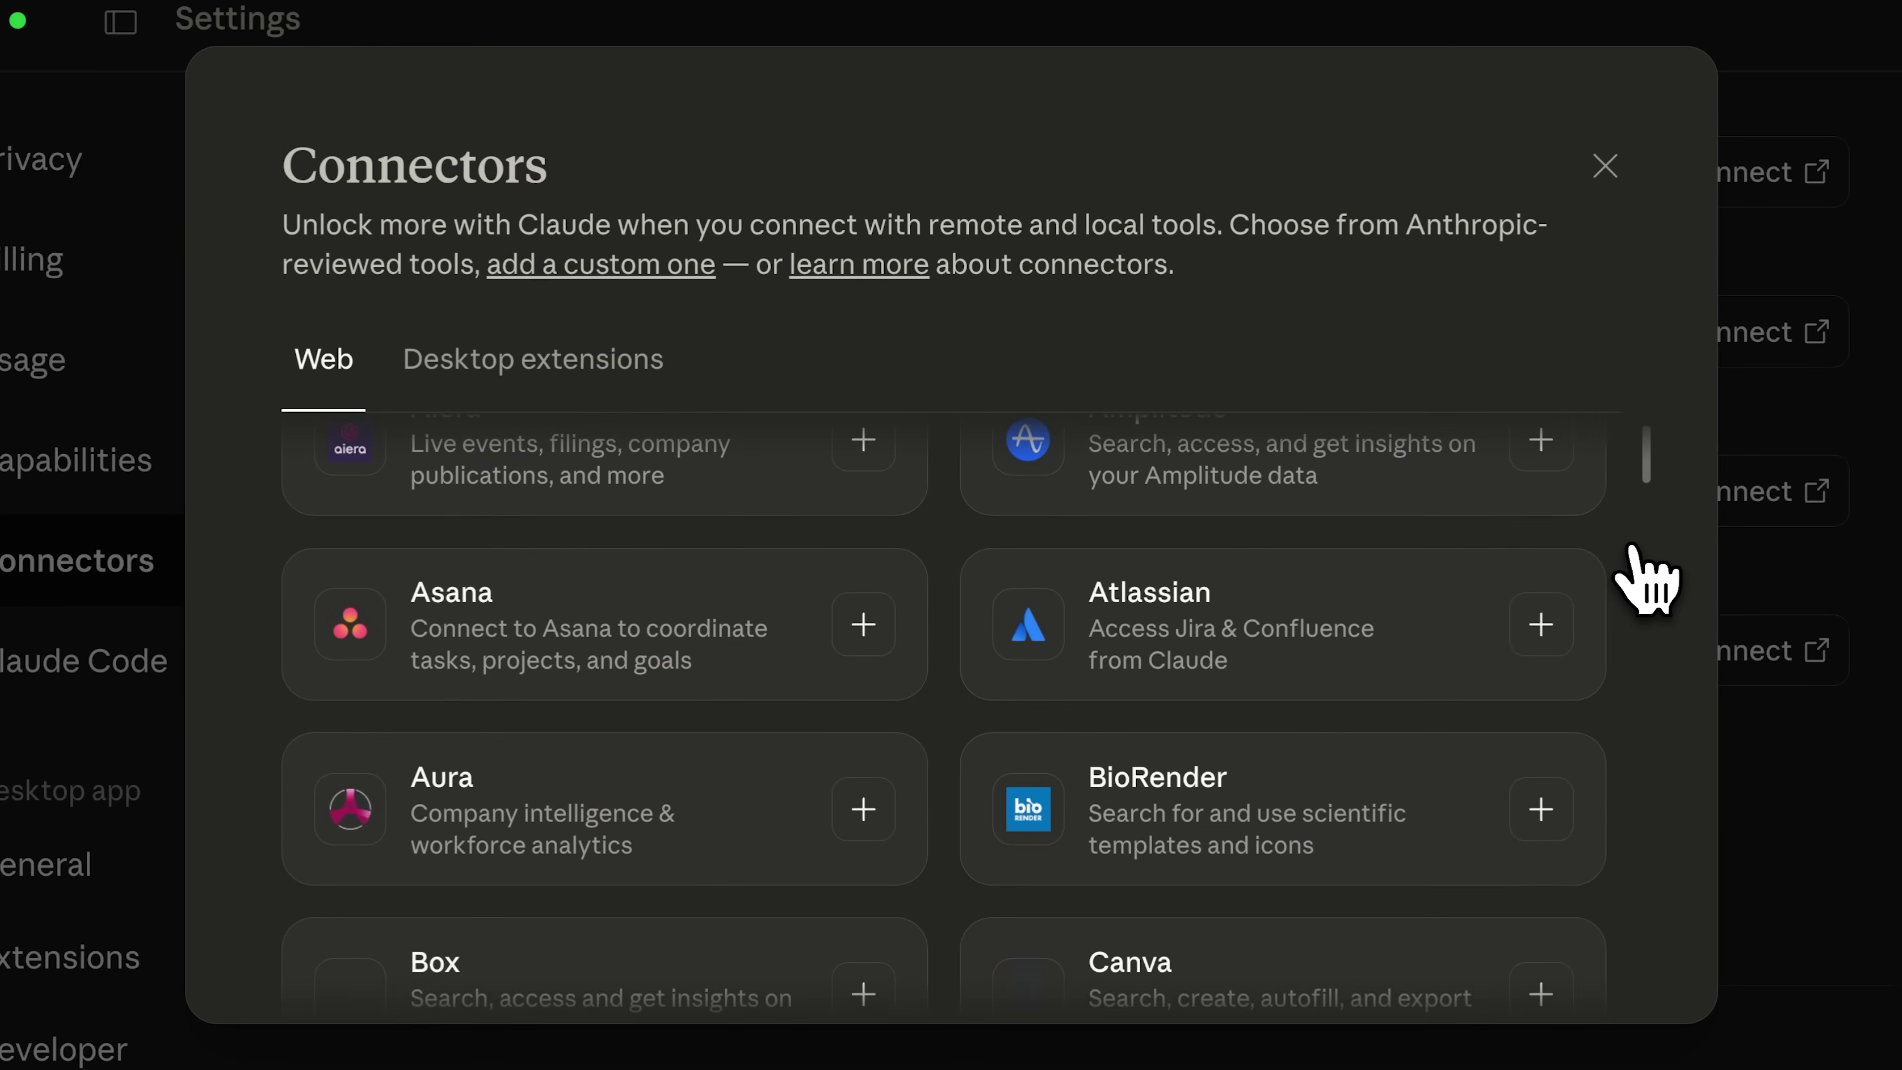
scroll(1640, 569, "down", 10)
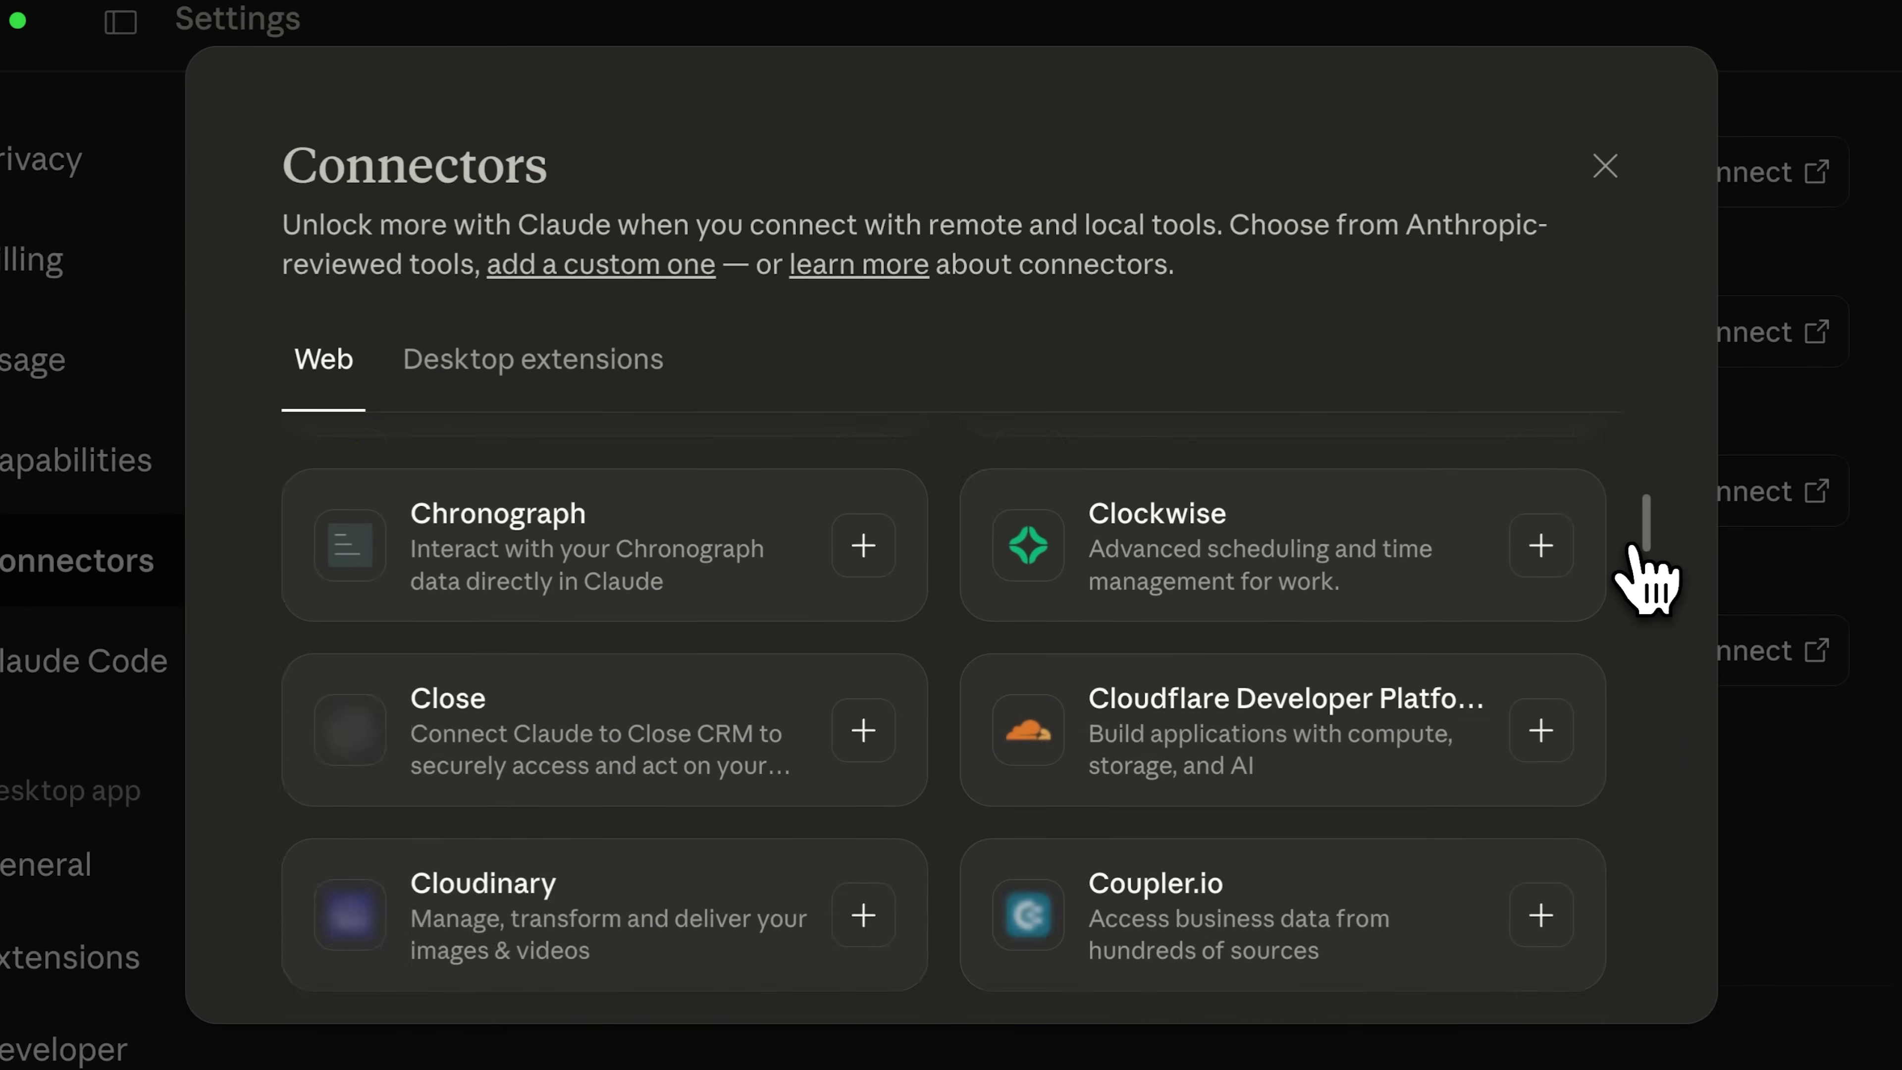
scroll(1644, 570, "down", 15)
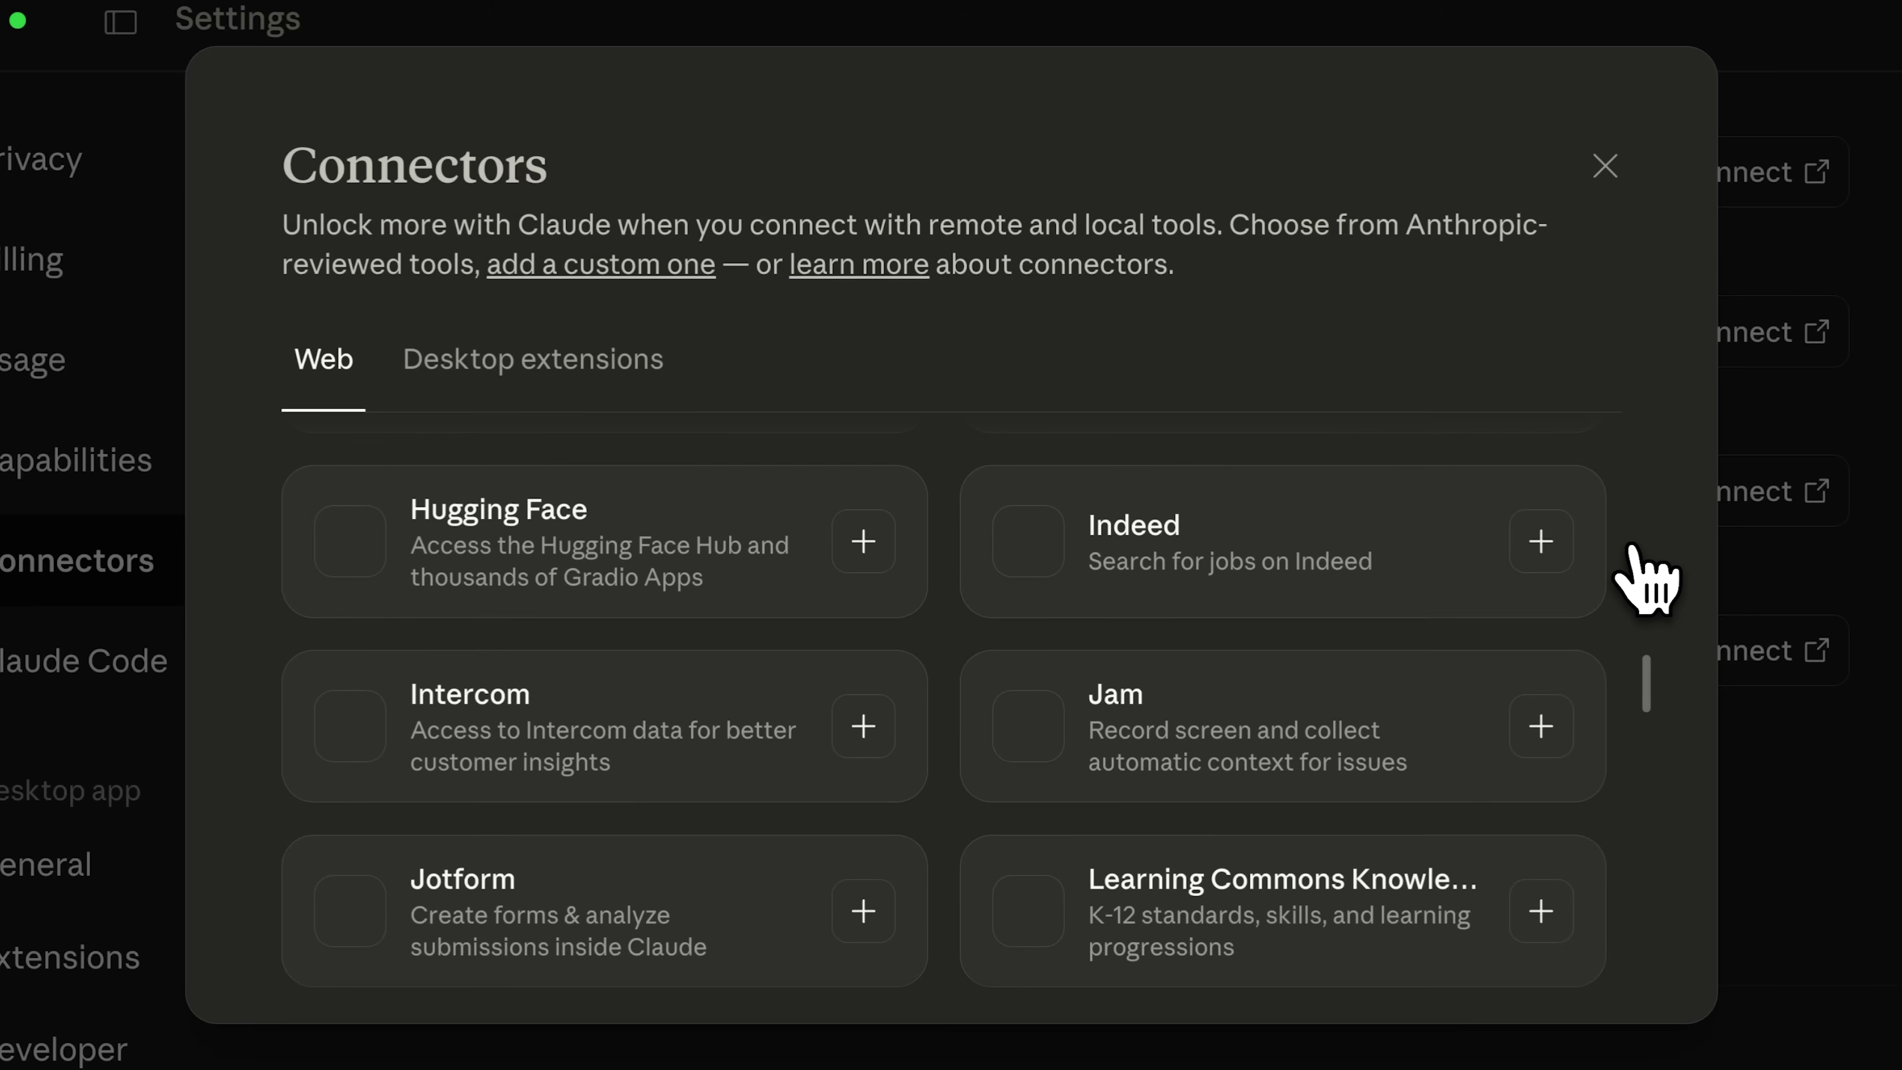
scroll(1647, 574, "down", 10)
key("Escape")
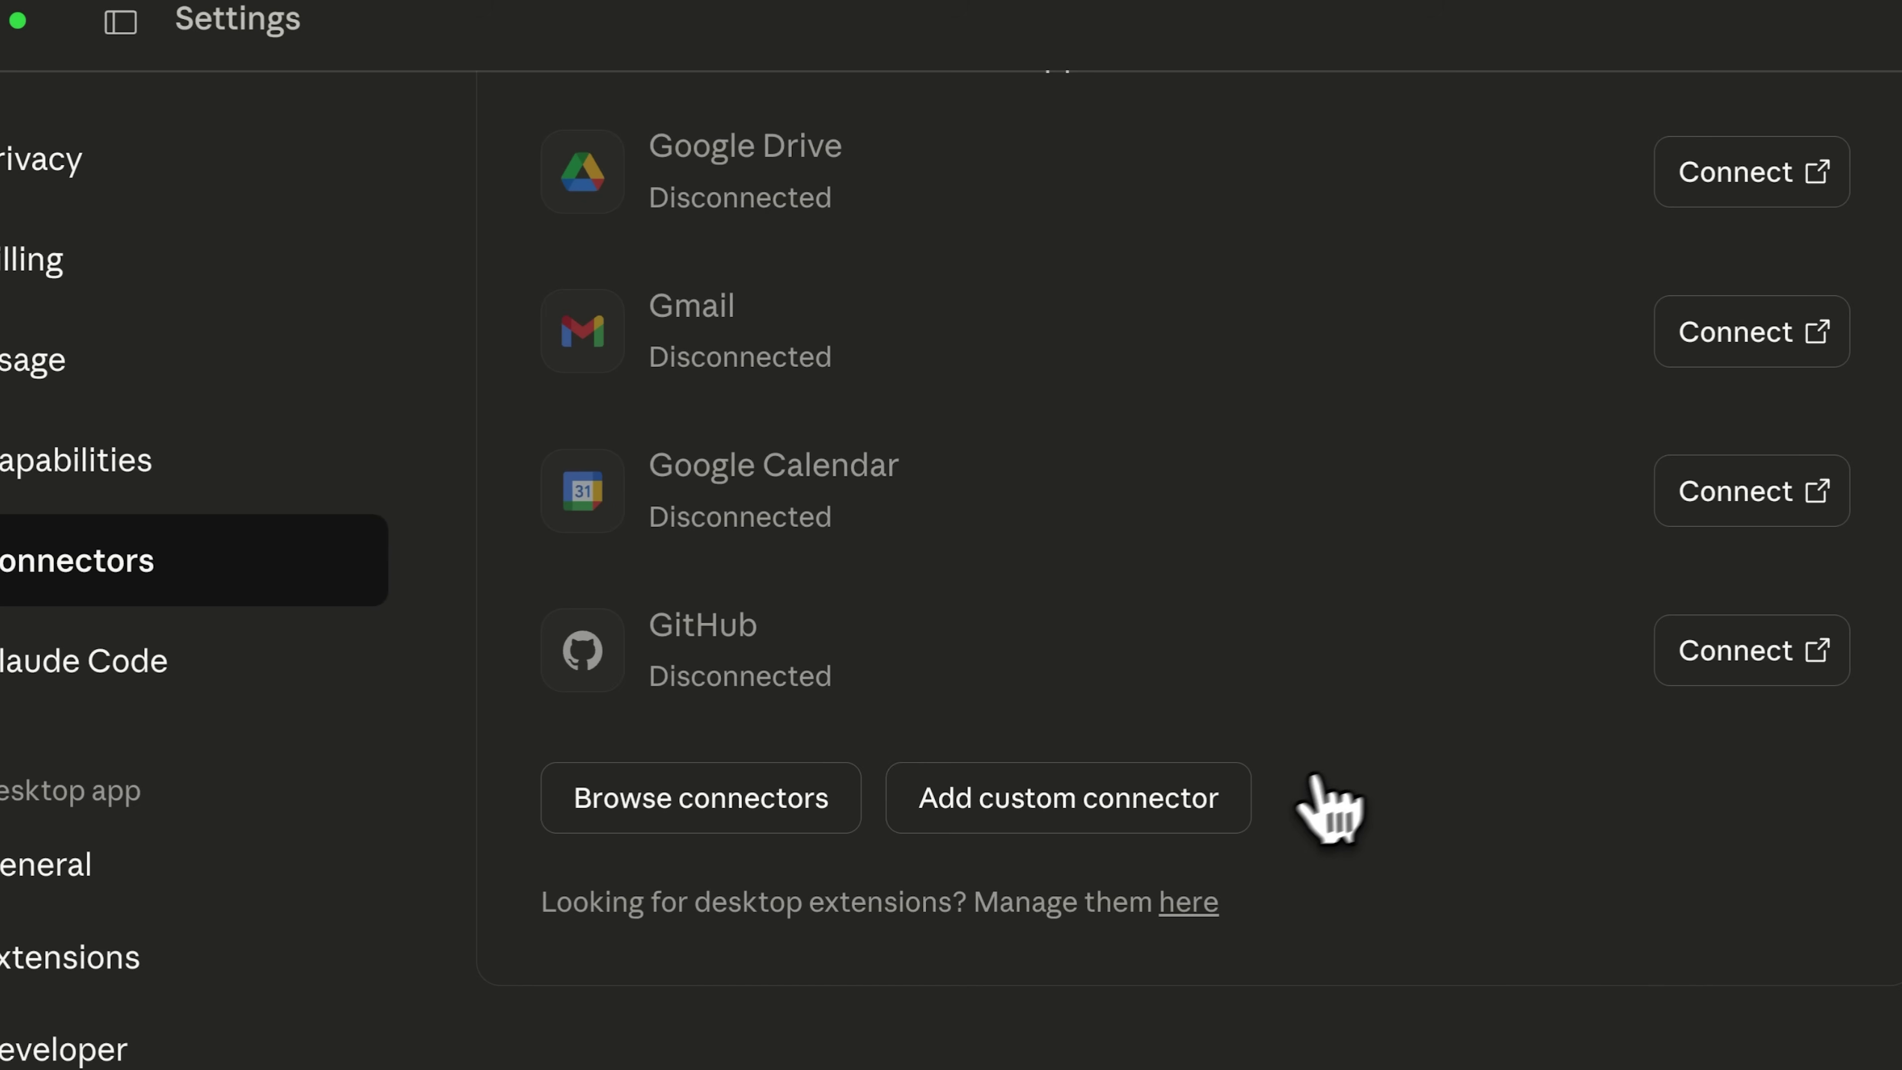
- Start an Add custom connector form and cancel it without adding a connector
left_click(1220, 824)
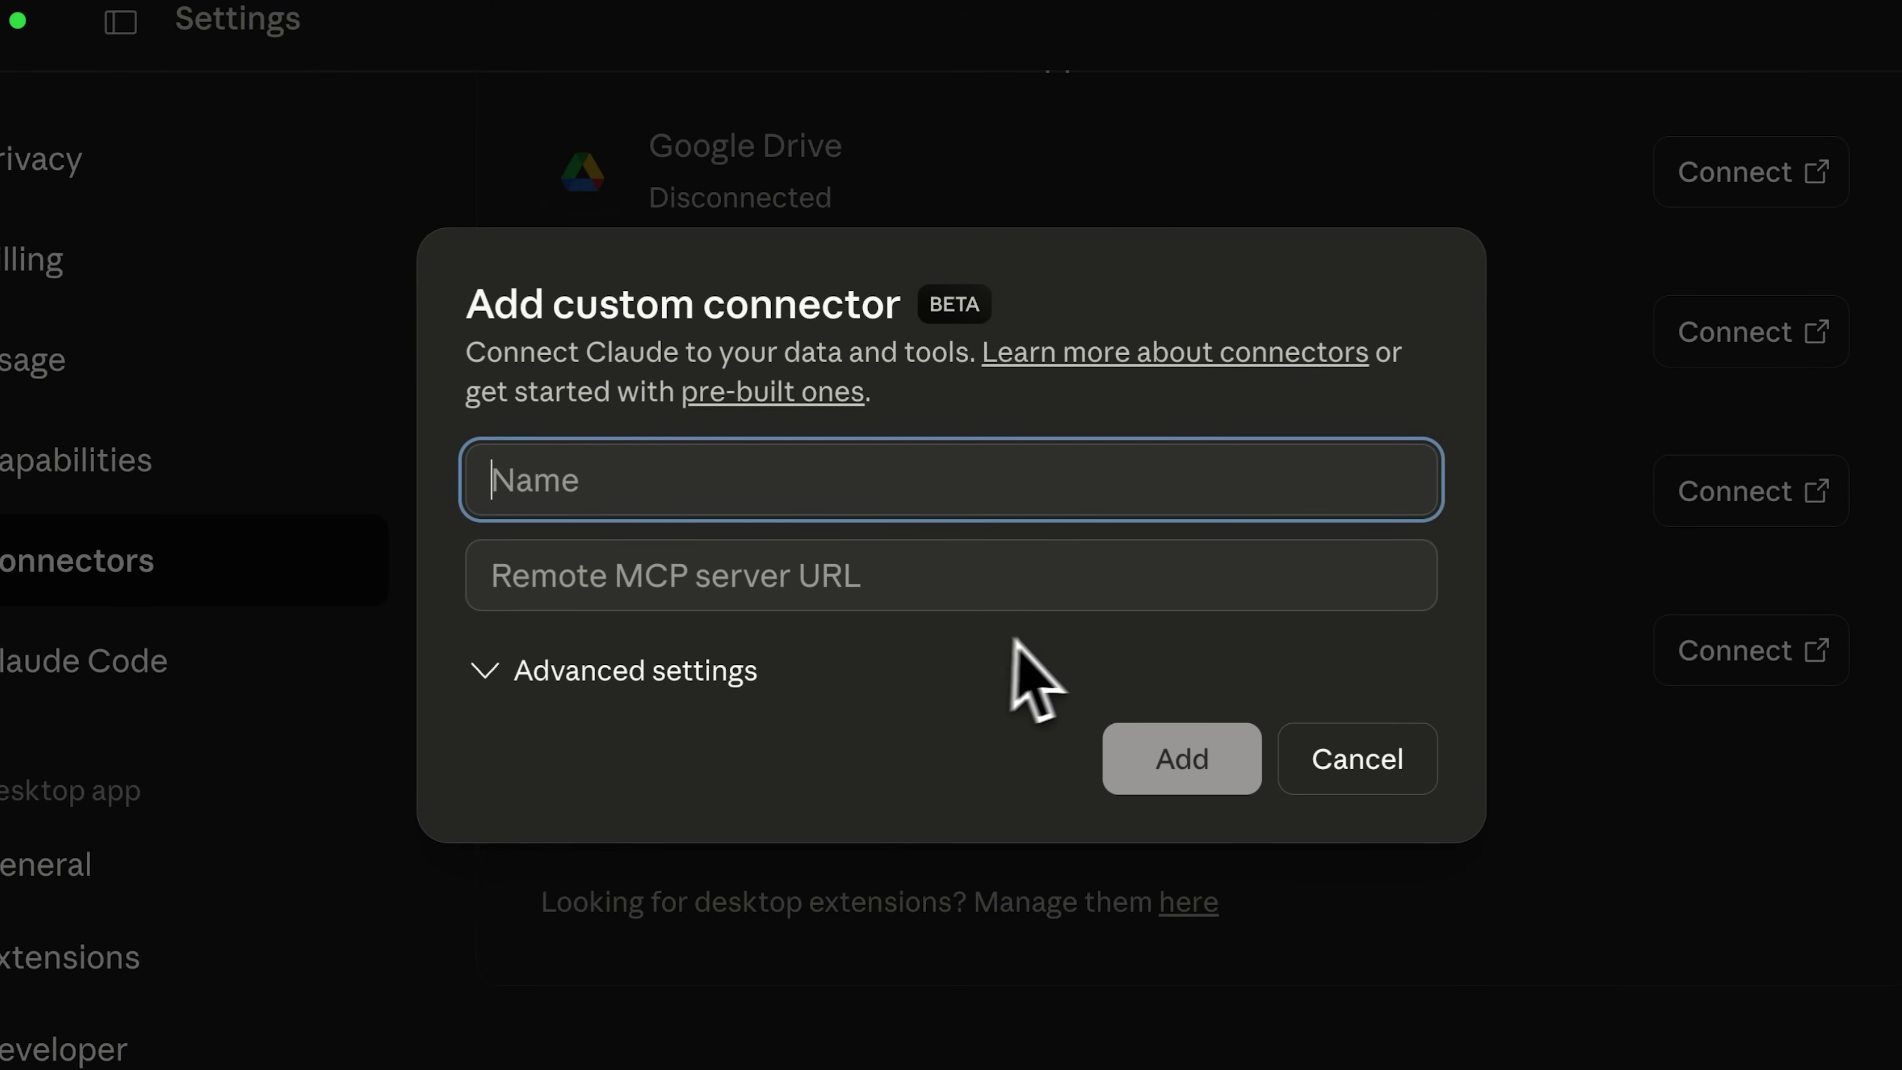
left_click(1266, 619)
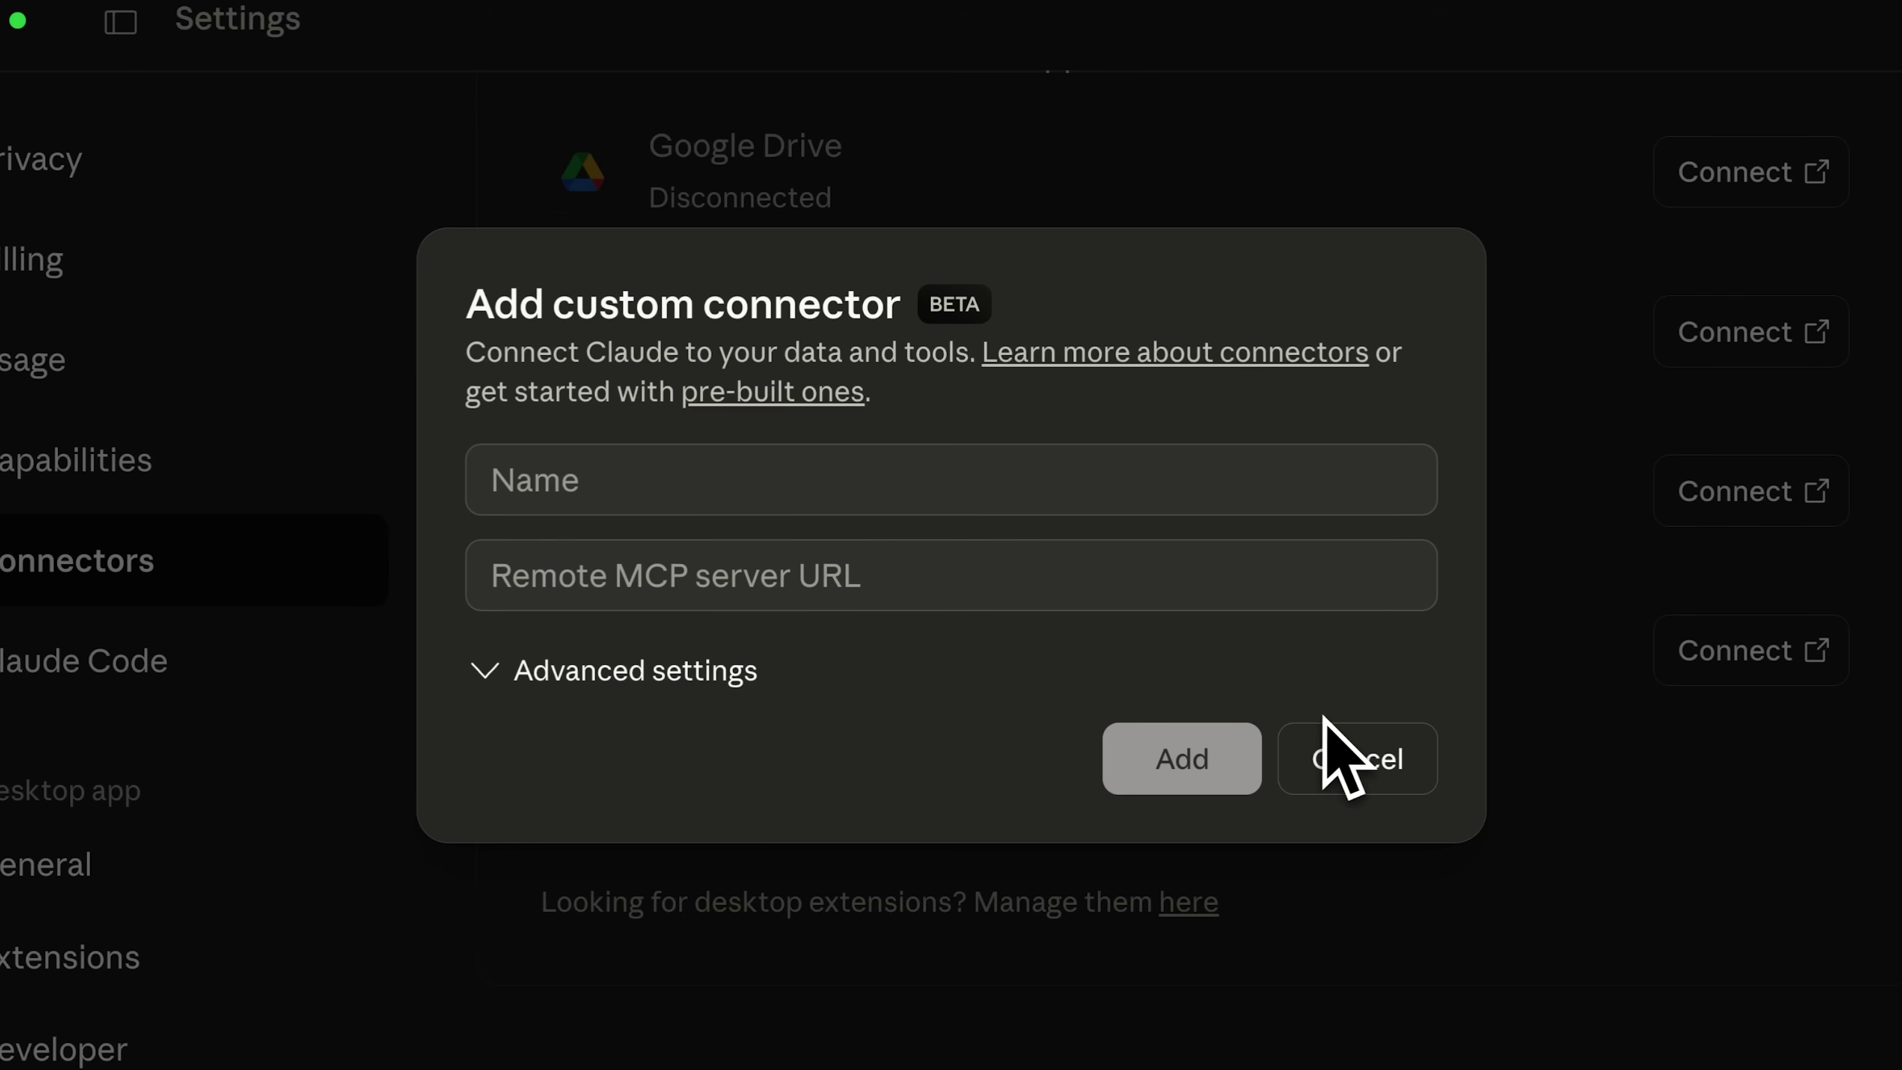
left_click(1413, 766)
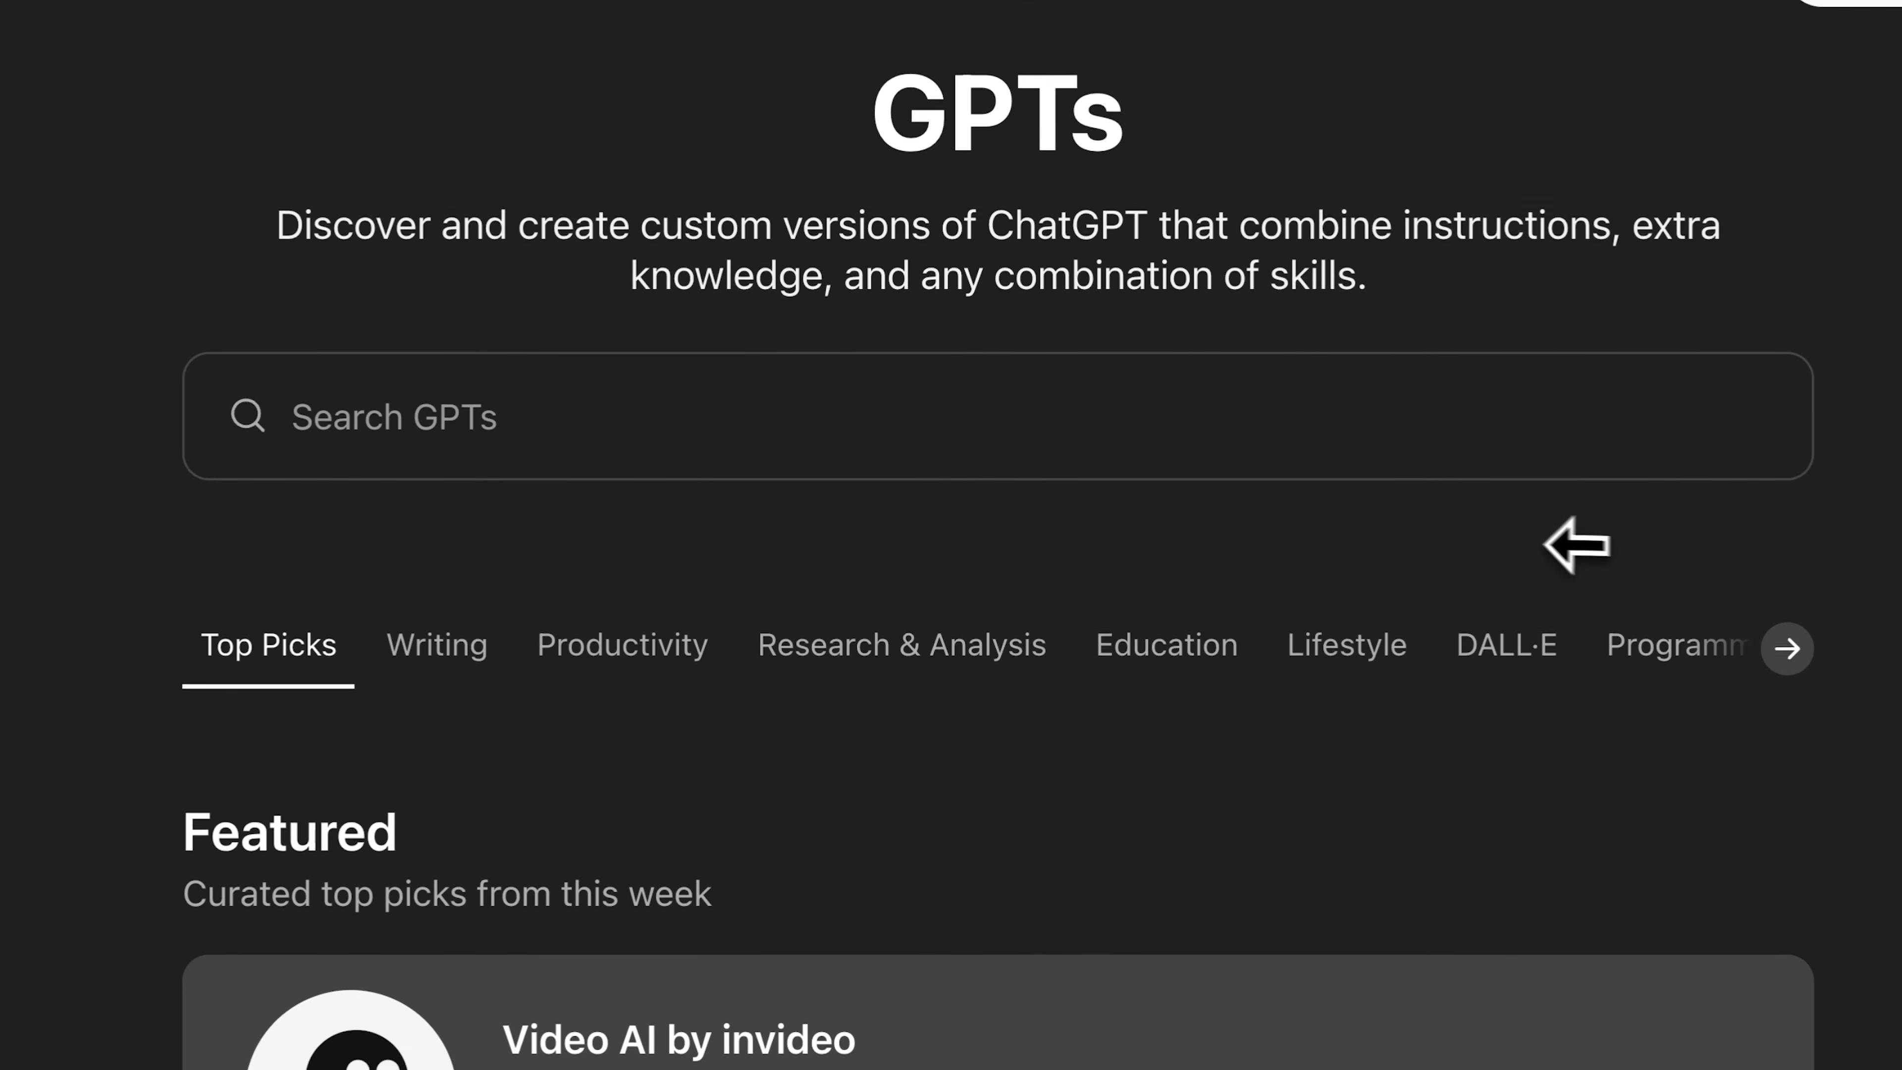
- Scroll the Explore GPTs page through Featured picks such as Canva and Scholar AI
scroll(1576, 544, "down", 4)
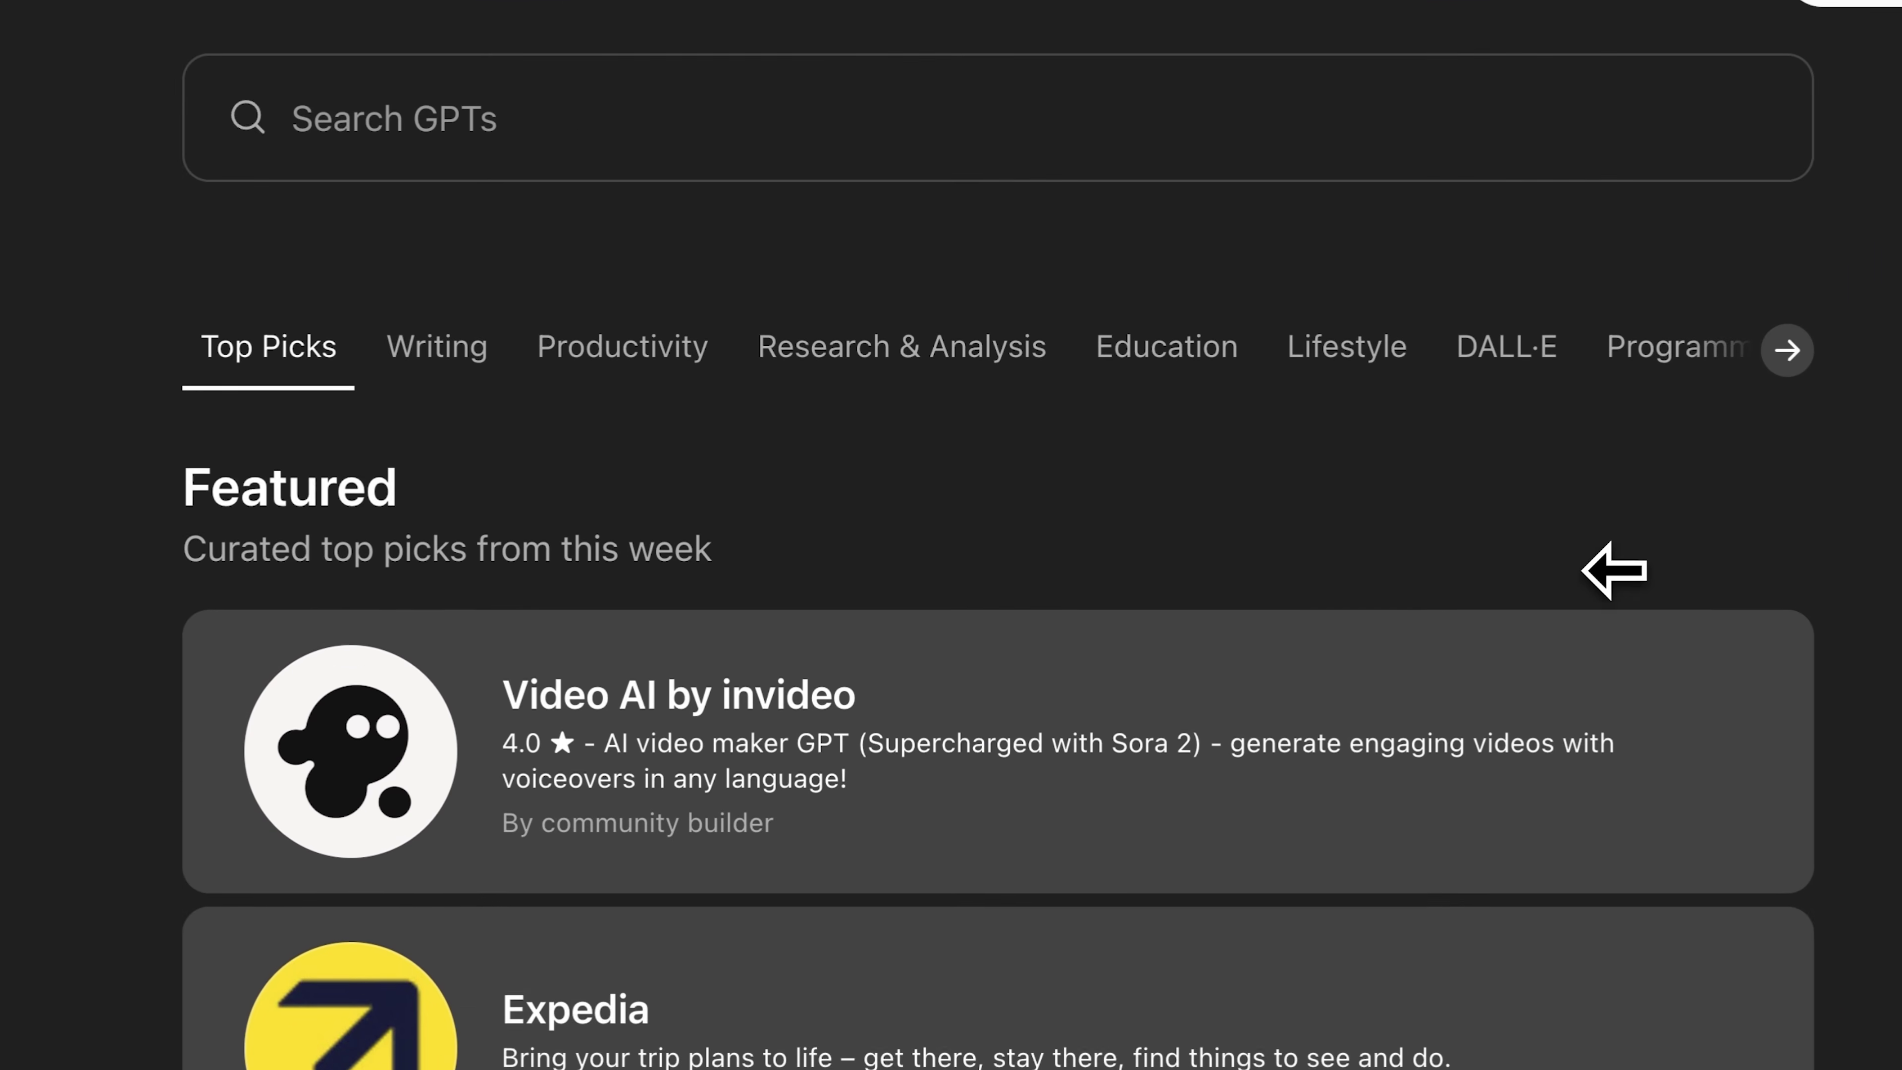
scroll(1614, 571, "down", 3)
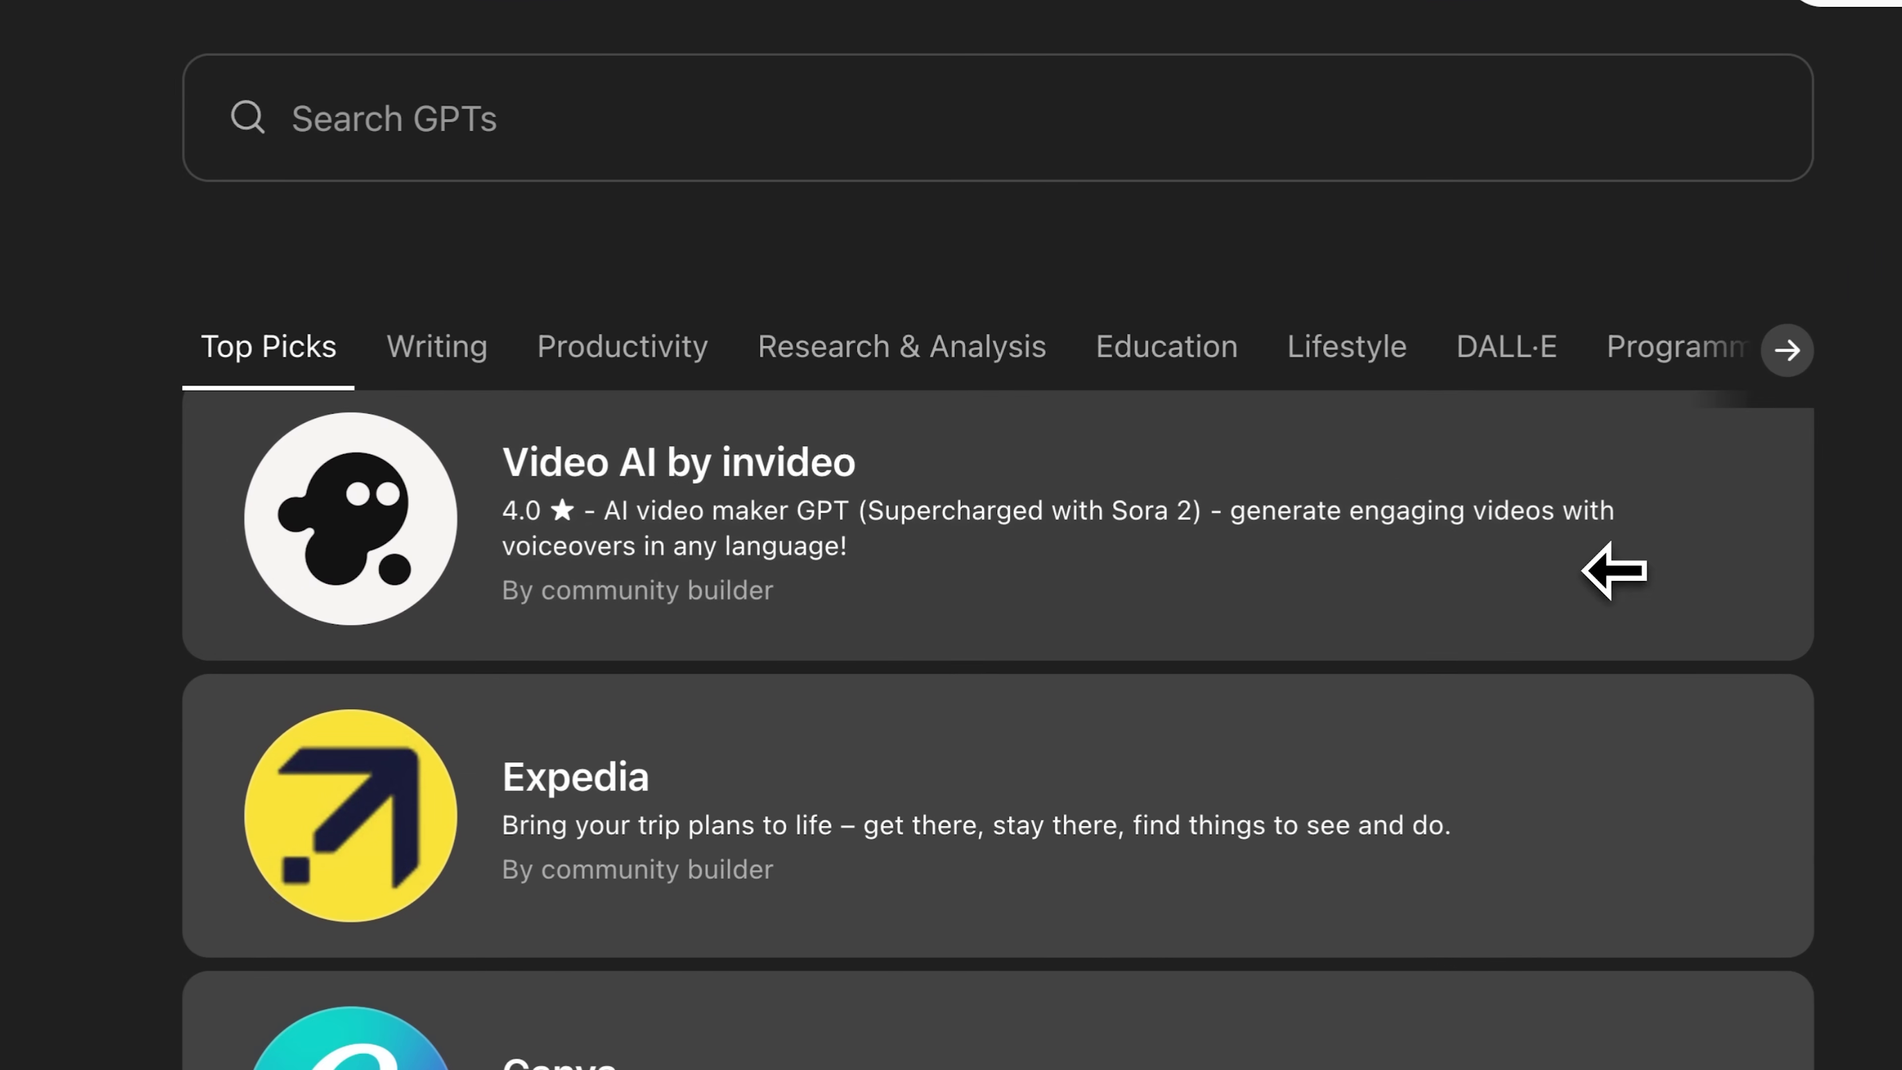
scroll(1614, 571, "down", 8)
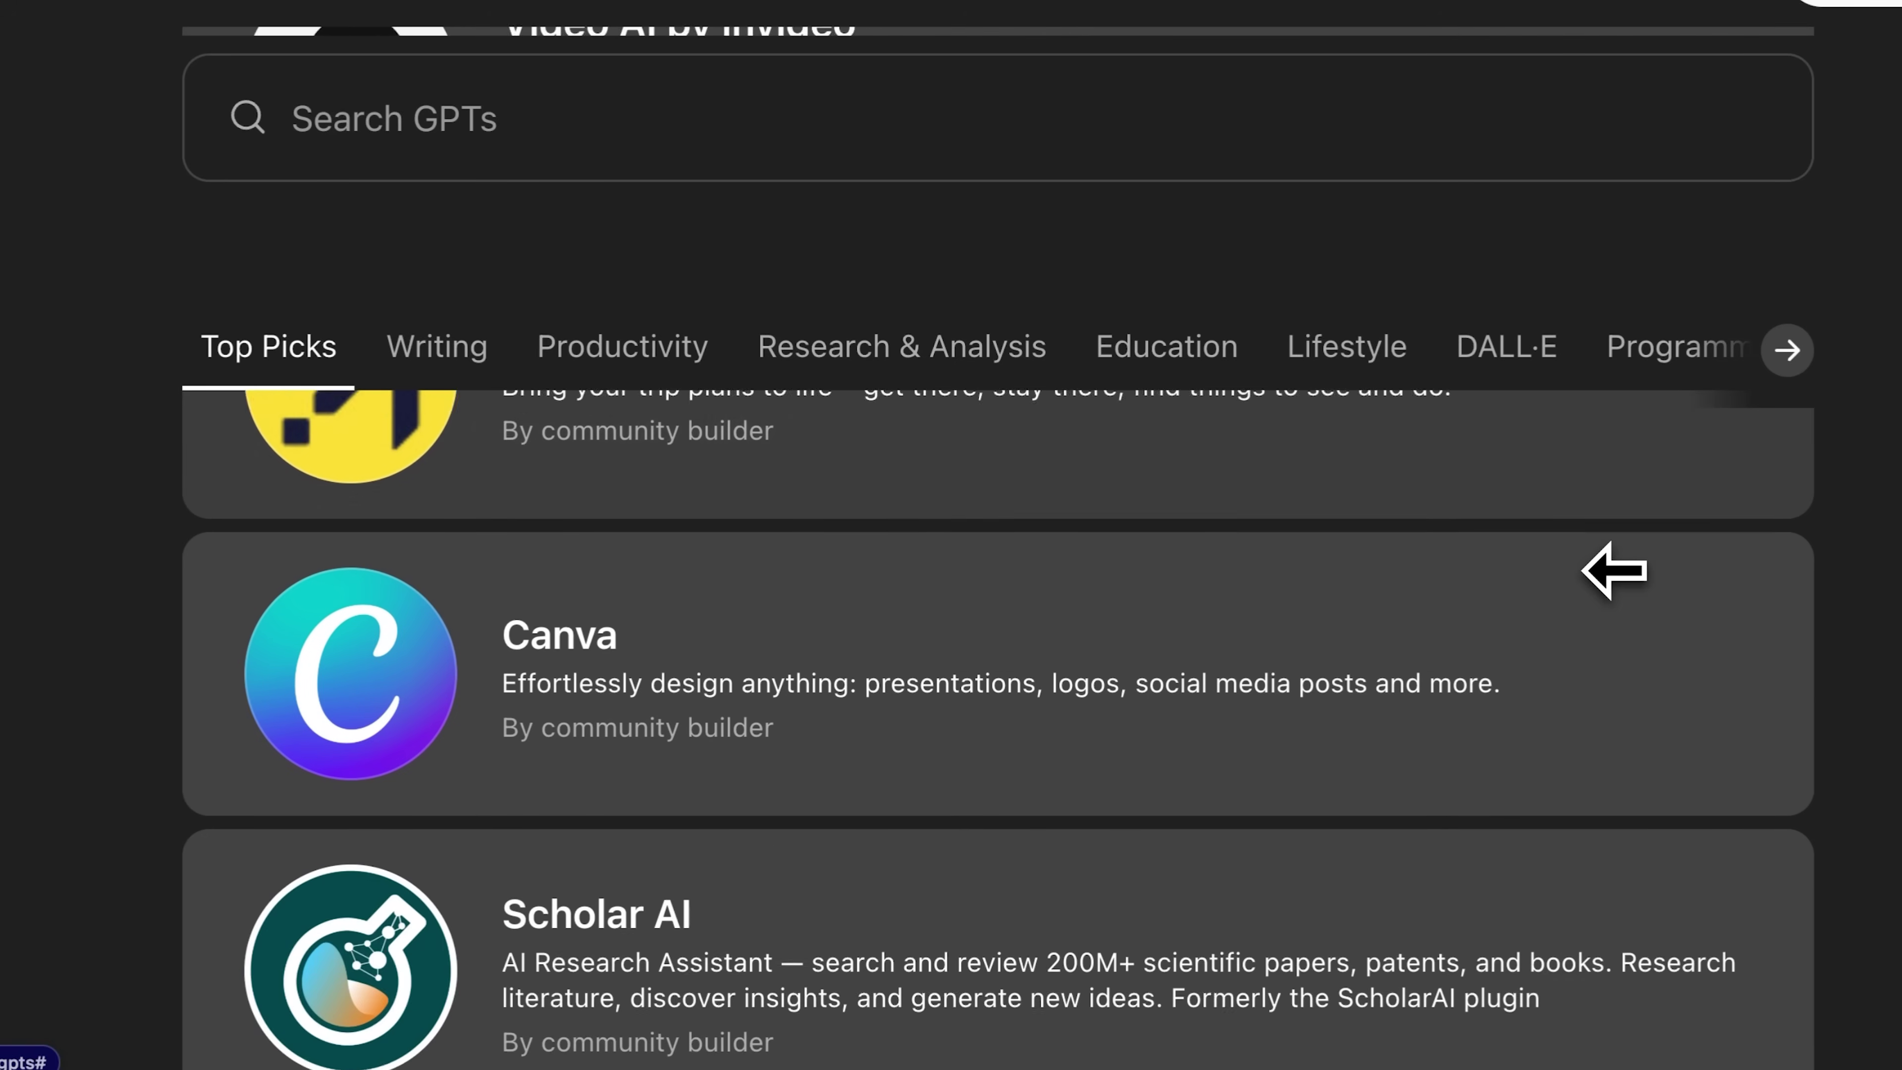
scroll(1614, 571, "down", 8)
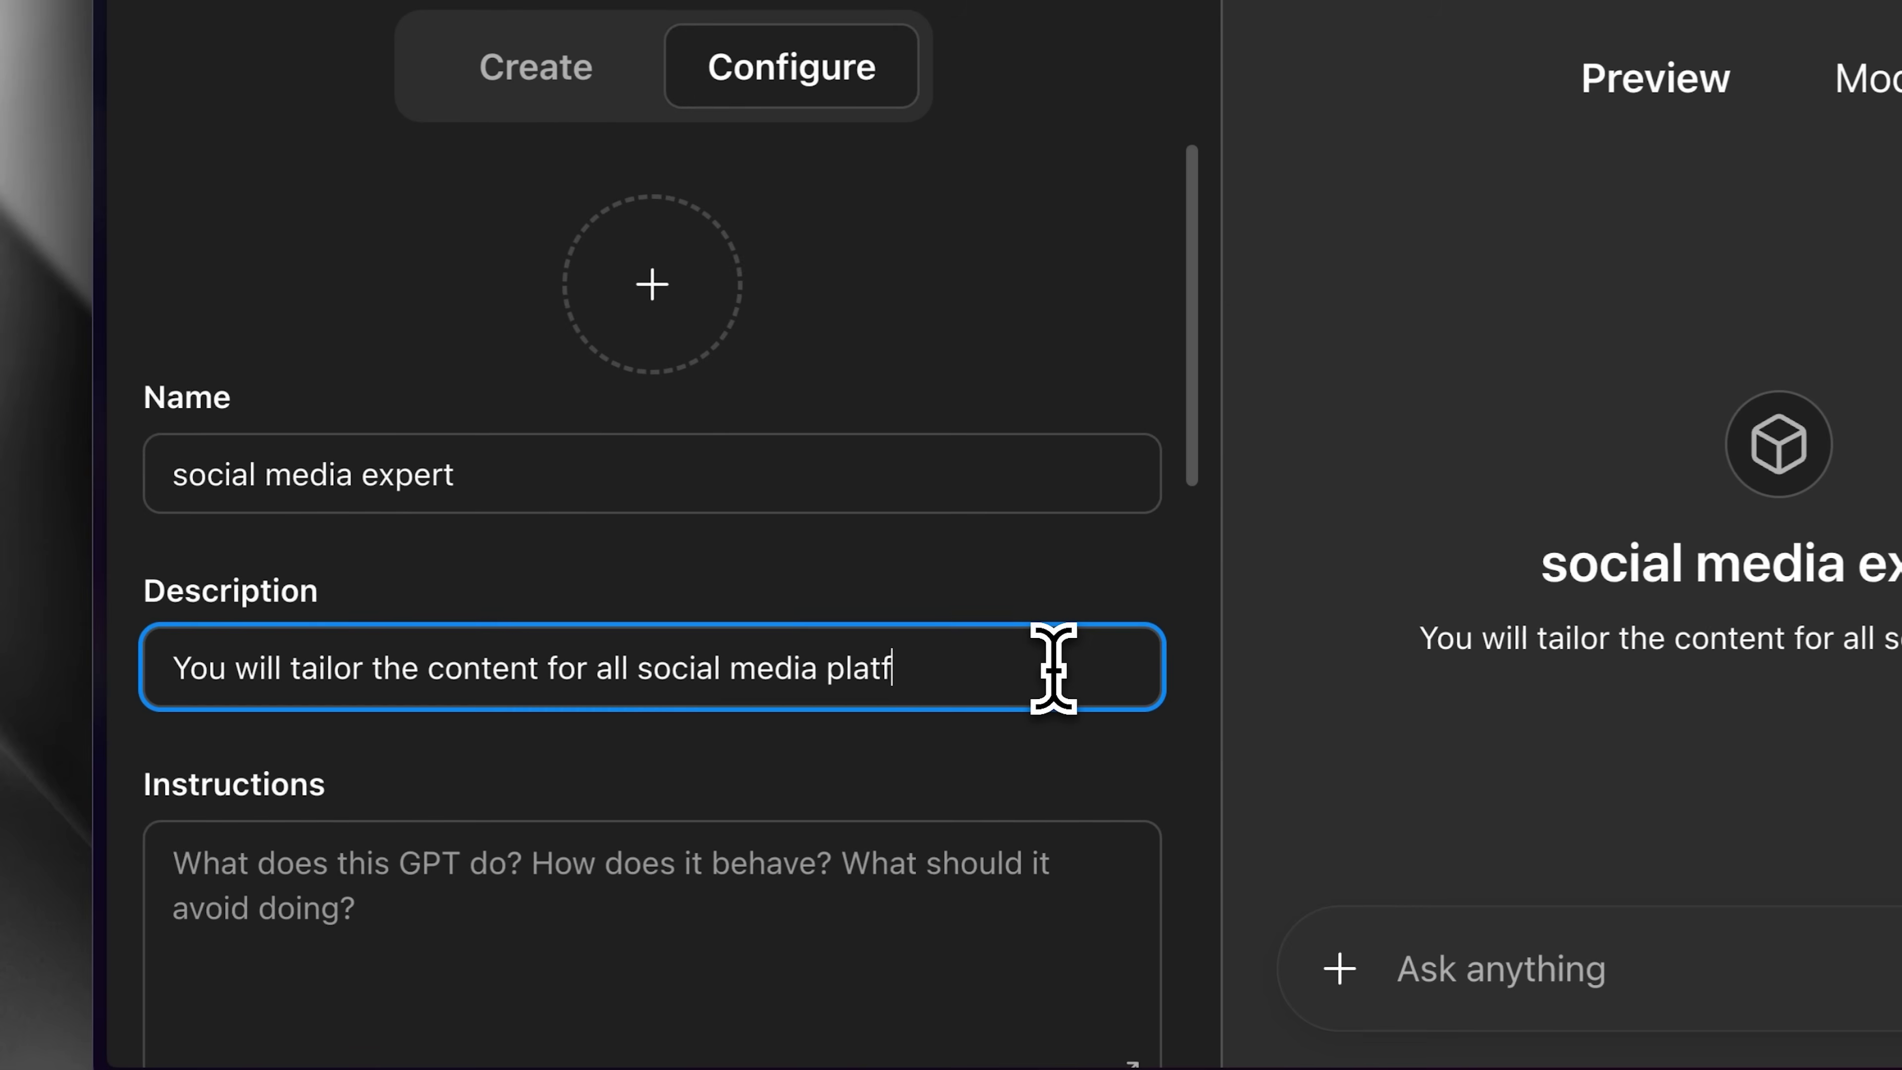
- Finish the description 'You will tailor the content for all social media platforms' and review Knowledge and Capabilities
type("orms")
scroll(959, 756, "down", 3)
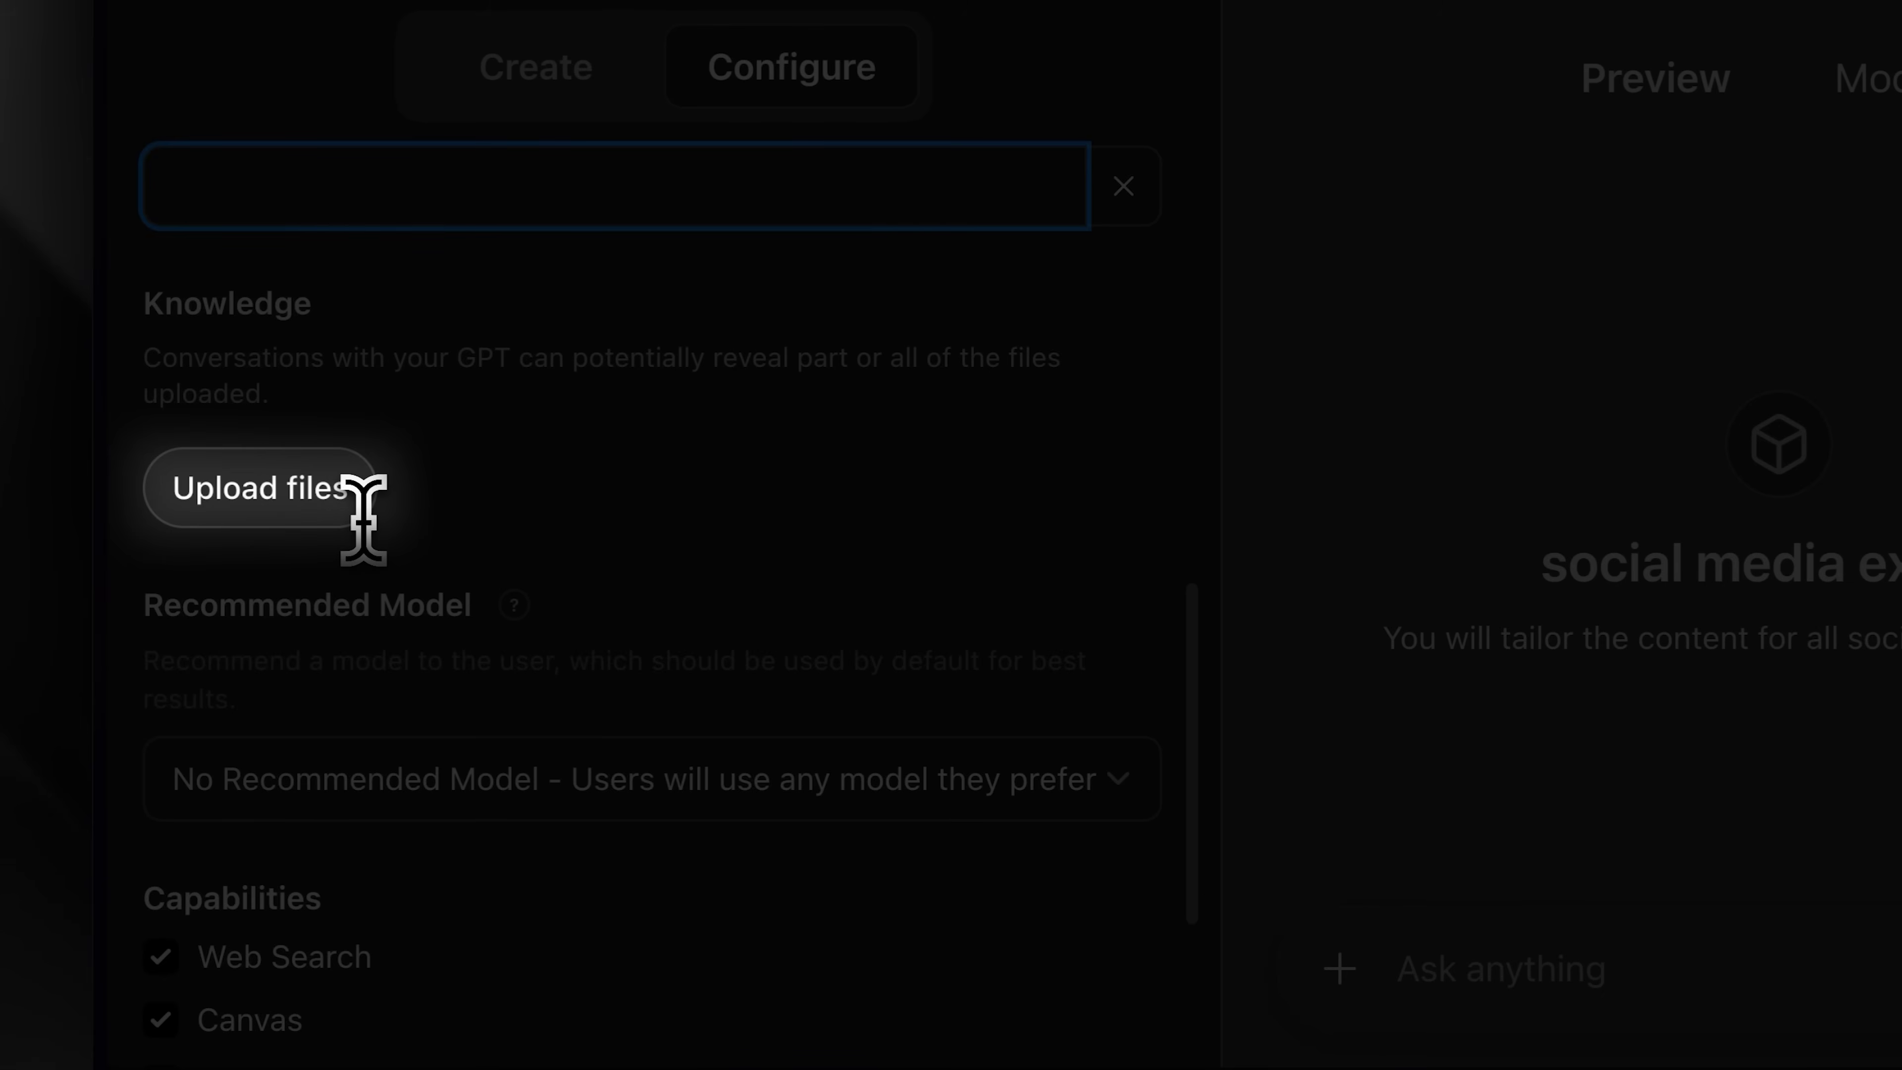
left_click(383, 520)
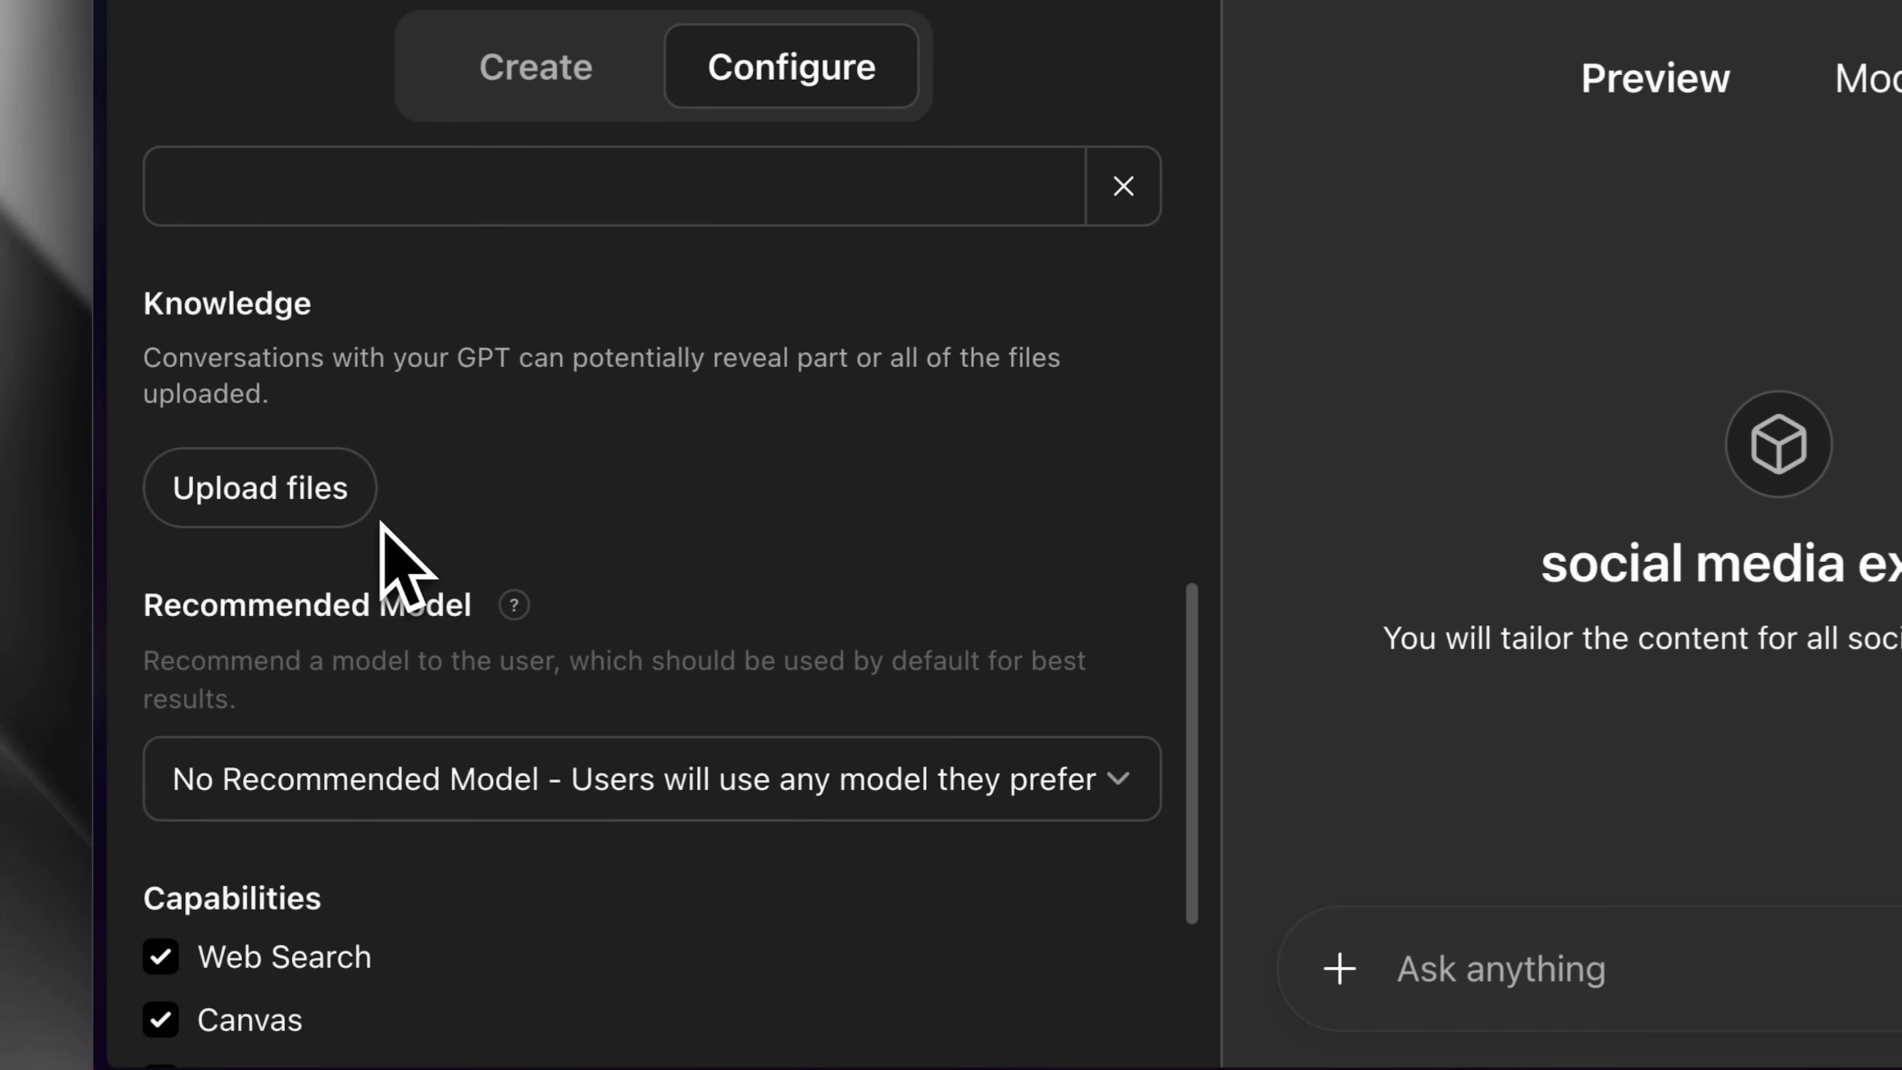
scroll(404, 600, "down", 5)
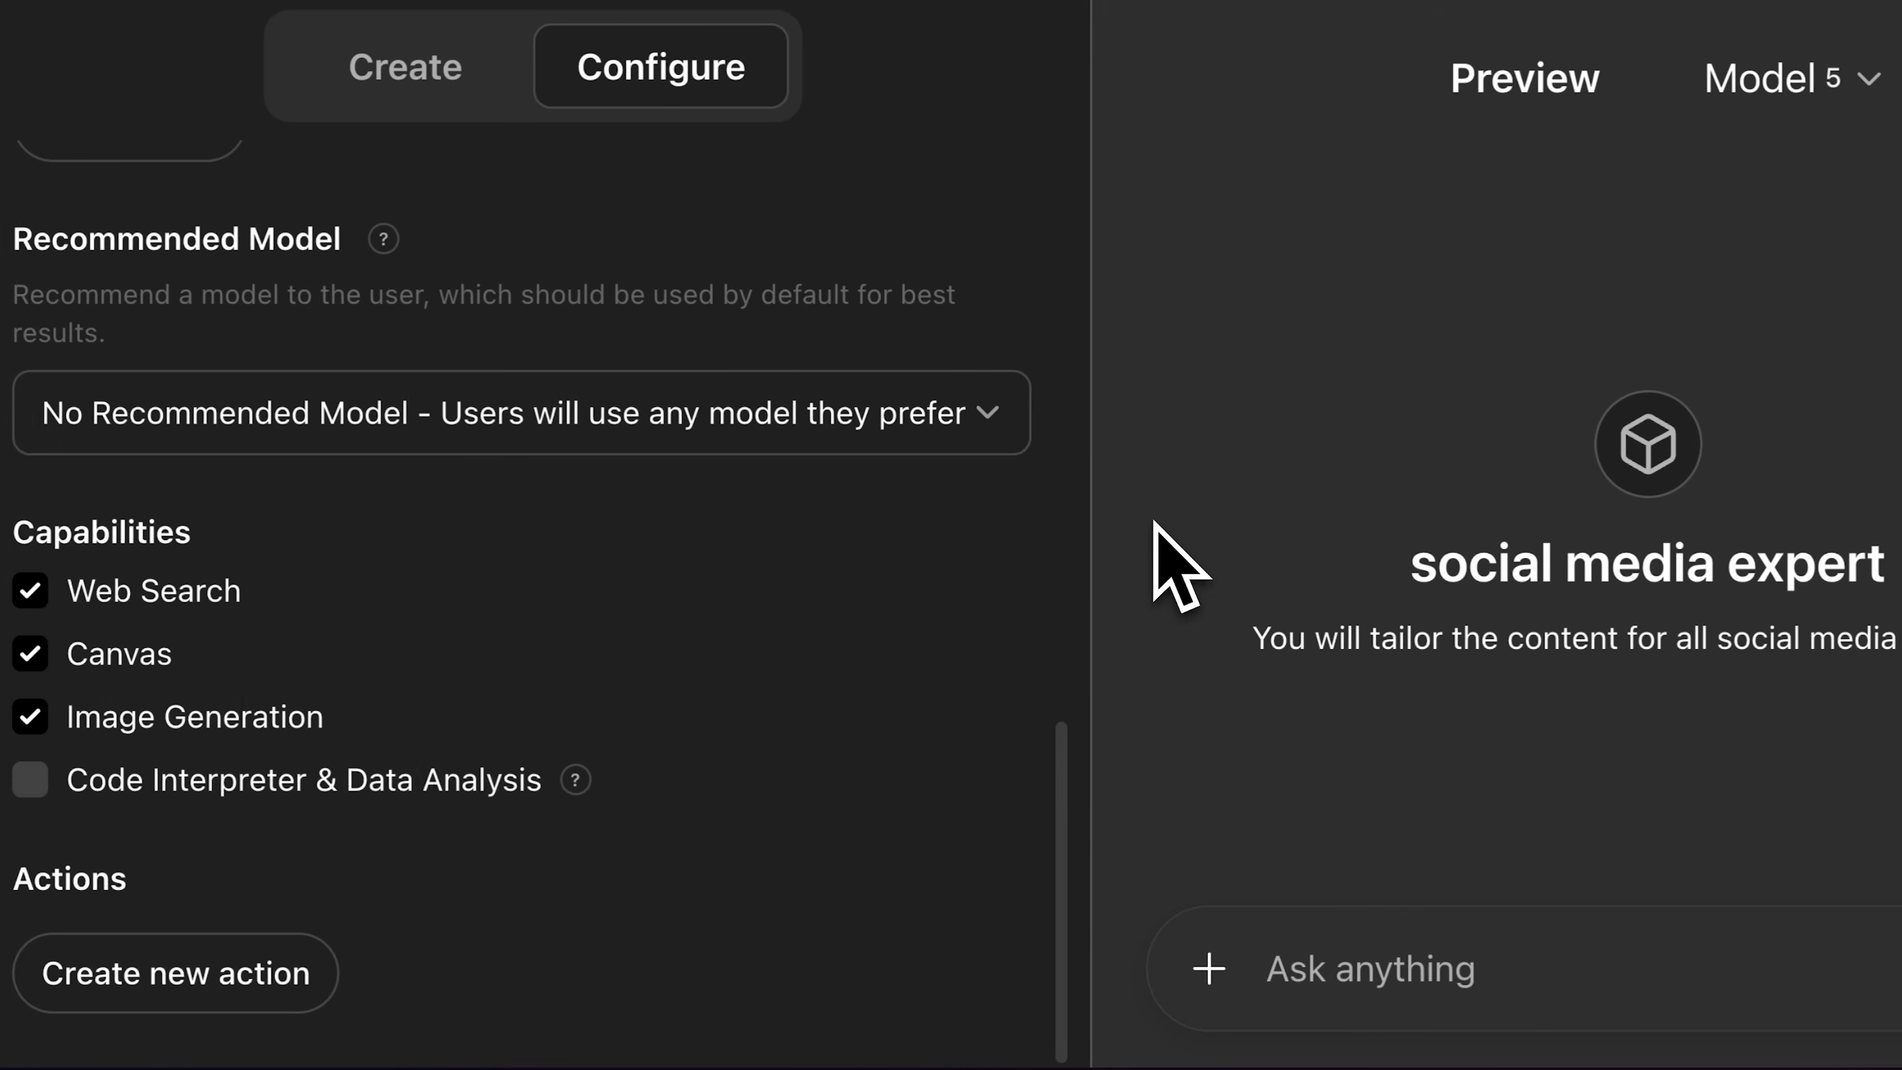
- Test the GPT with 'hey can you write posts on ai agents', then create it for sharing
left_click(1521, 950)
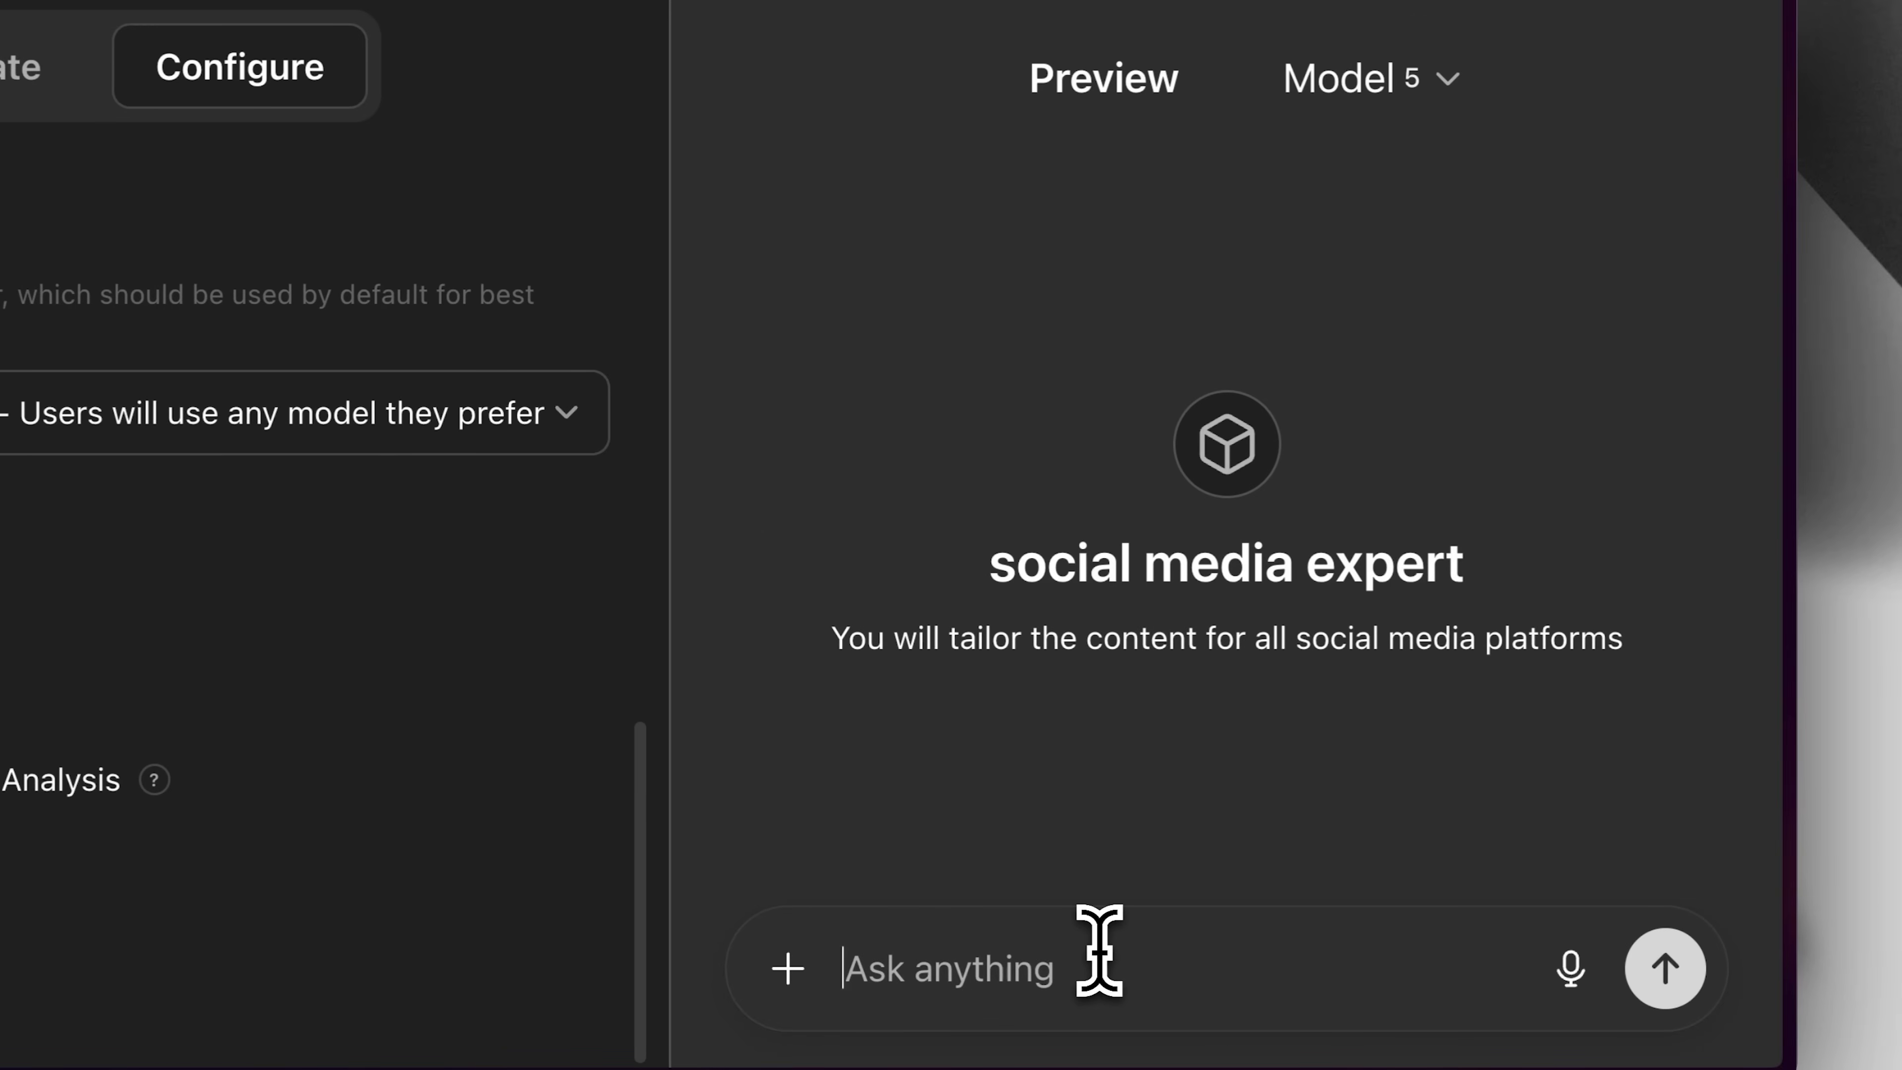
type("hey can you write posts on a")
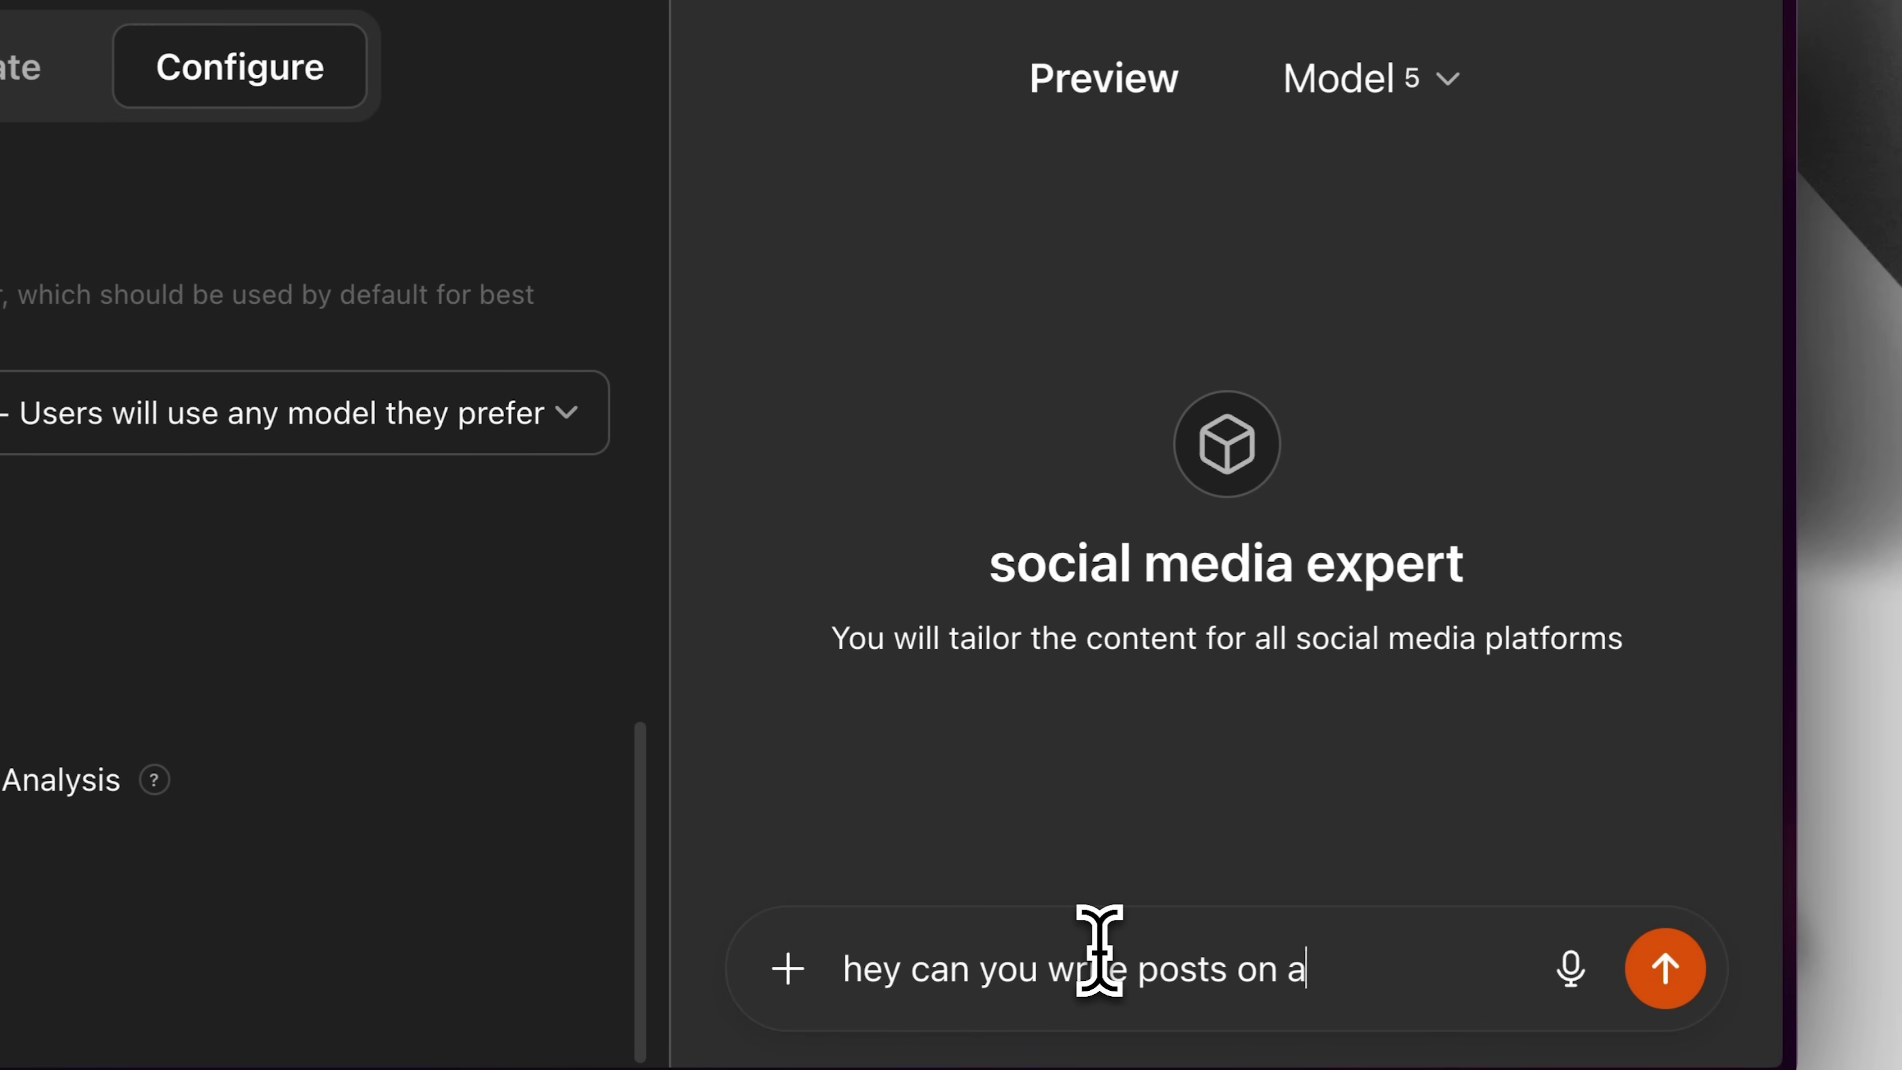
type("i agents")
key("Return")
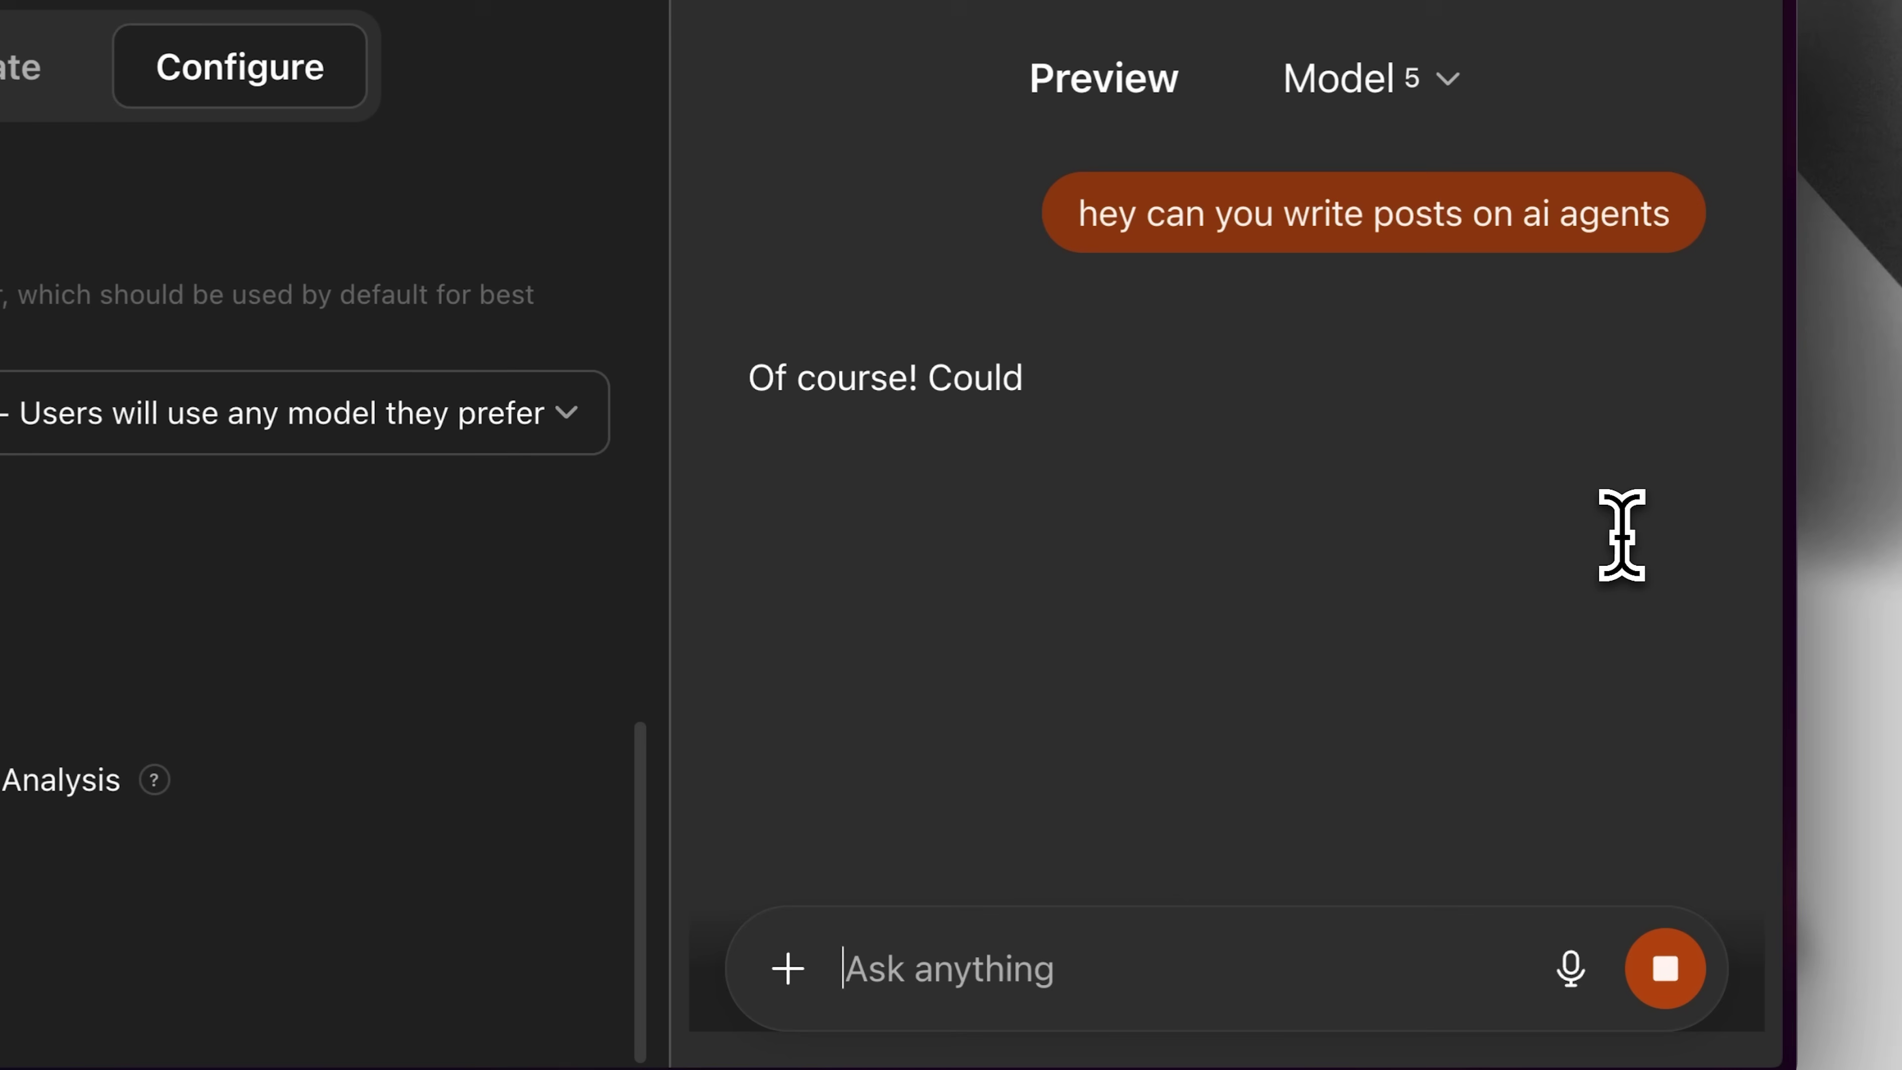
scroll(1620, 538, "down", 3)
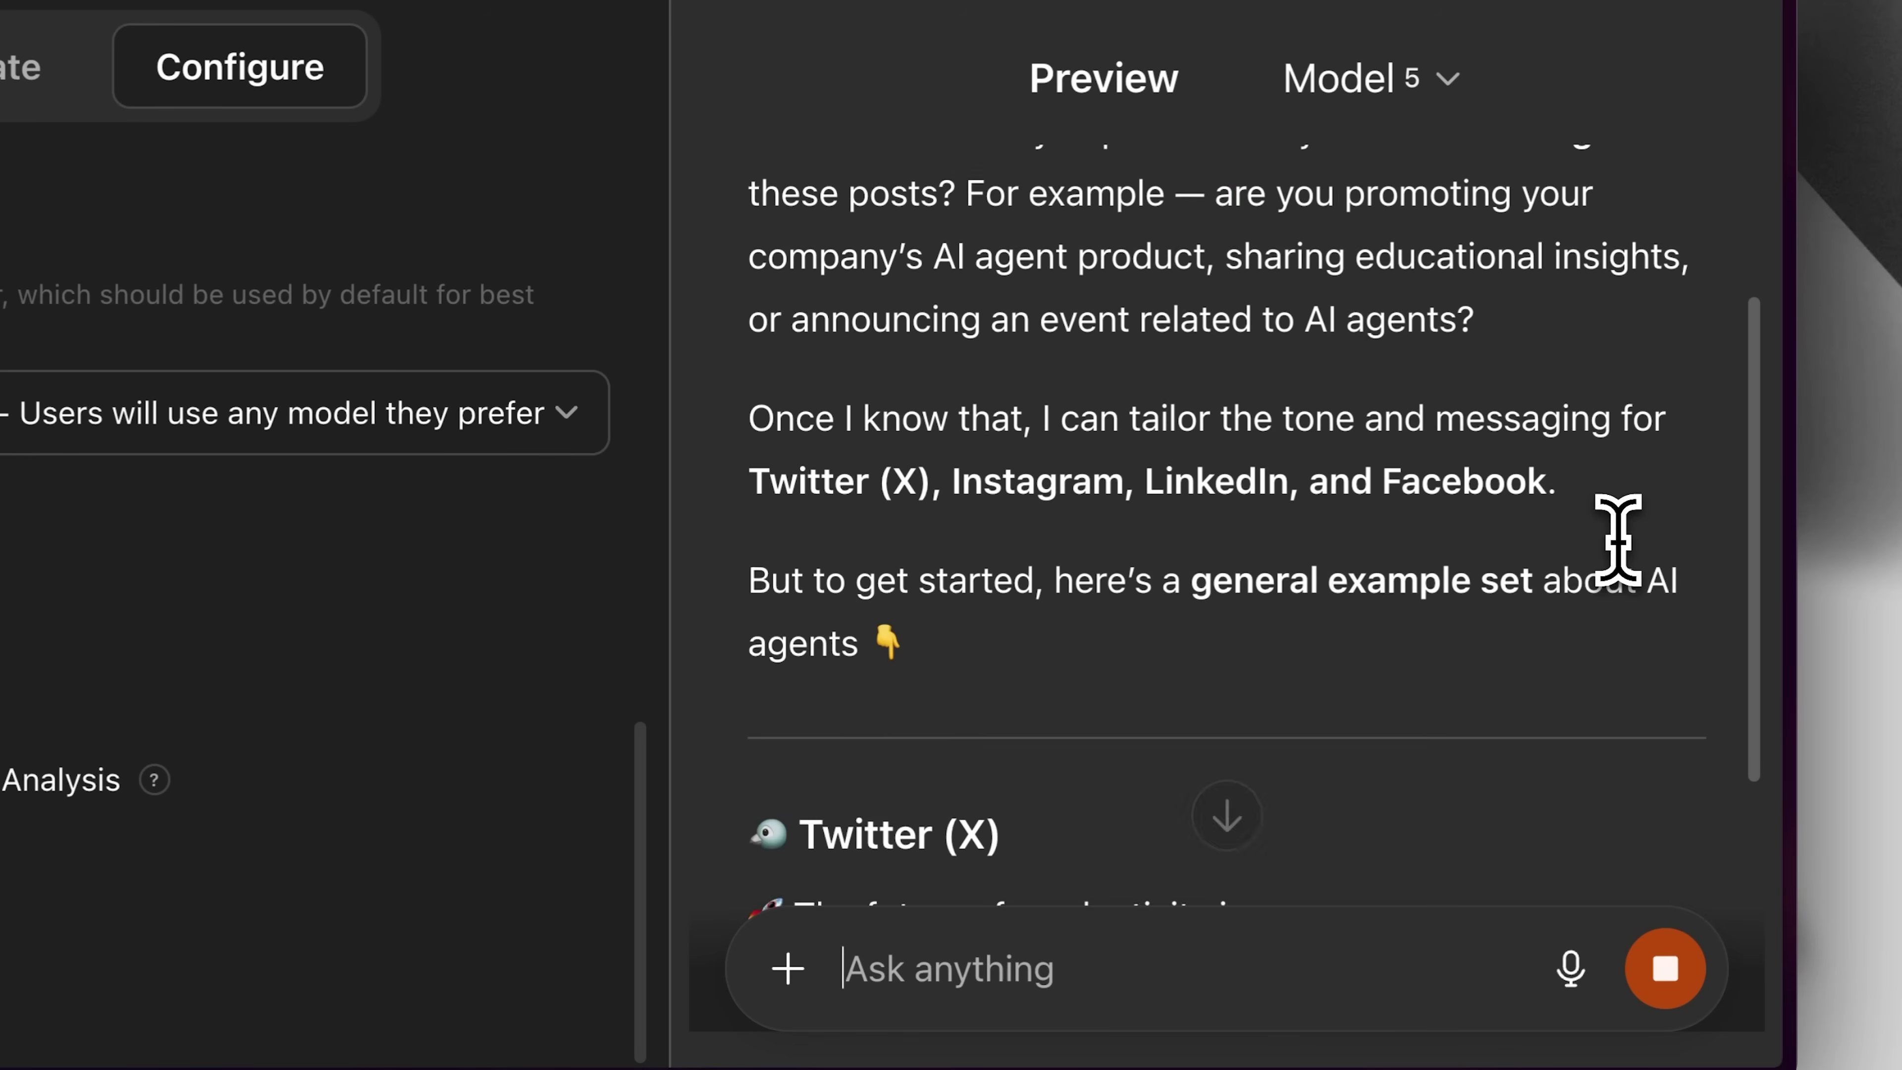
scroll(1618, 538, "down", 8)
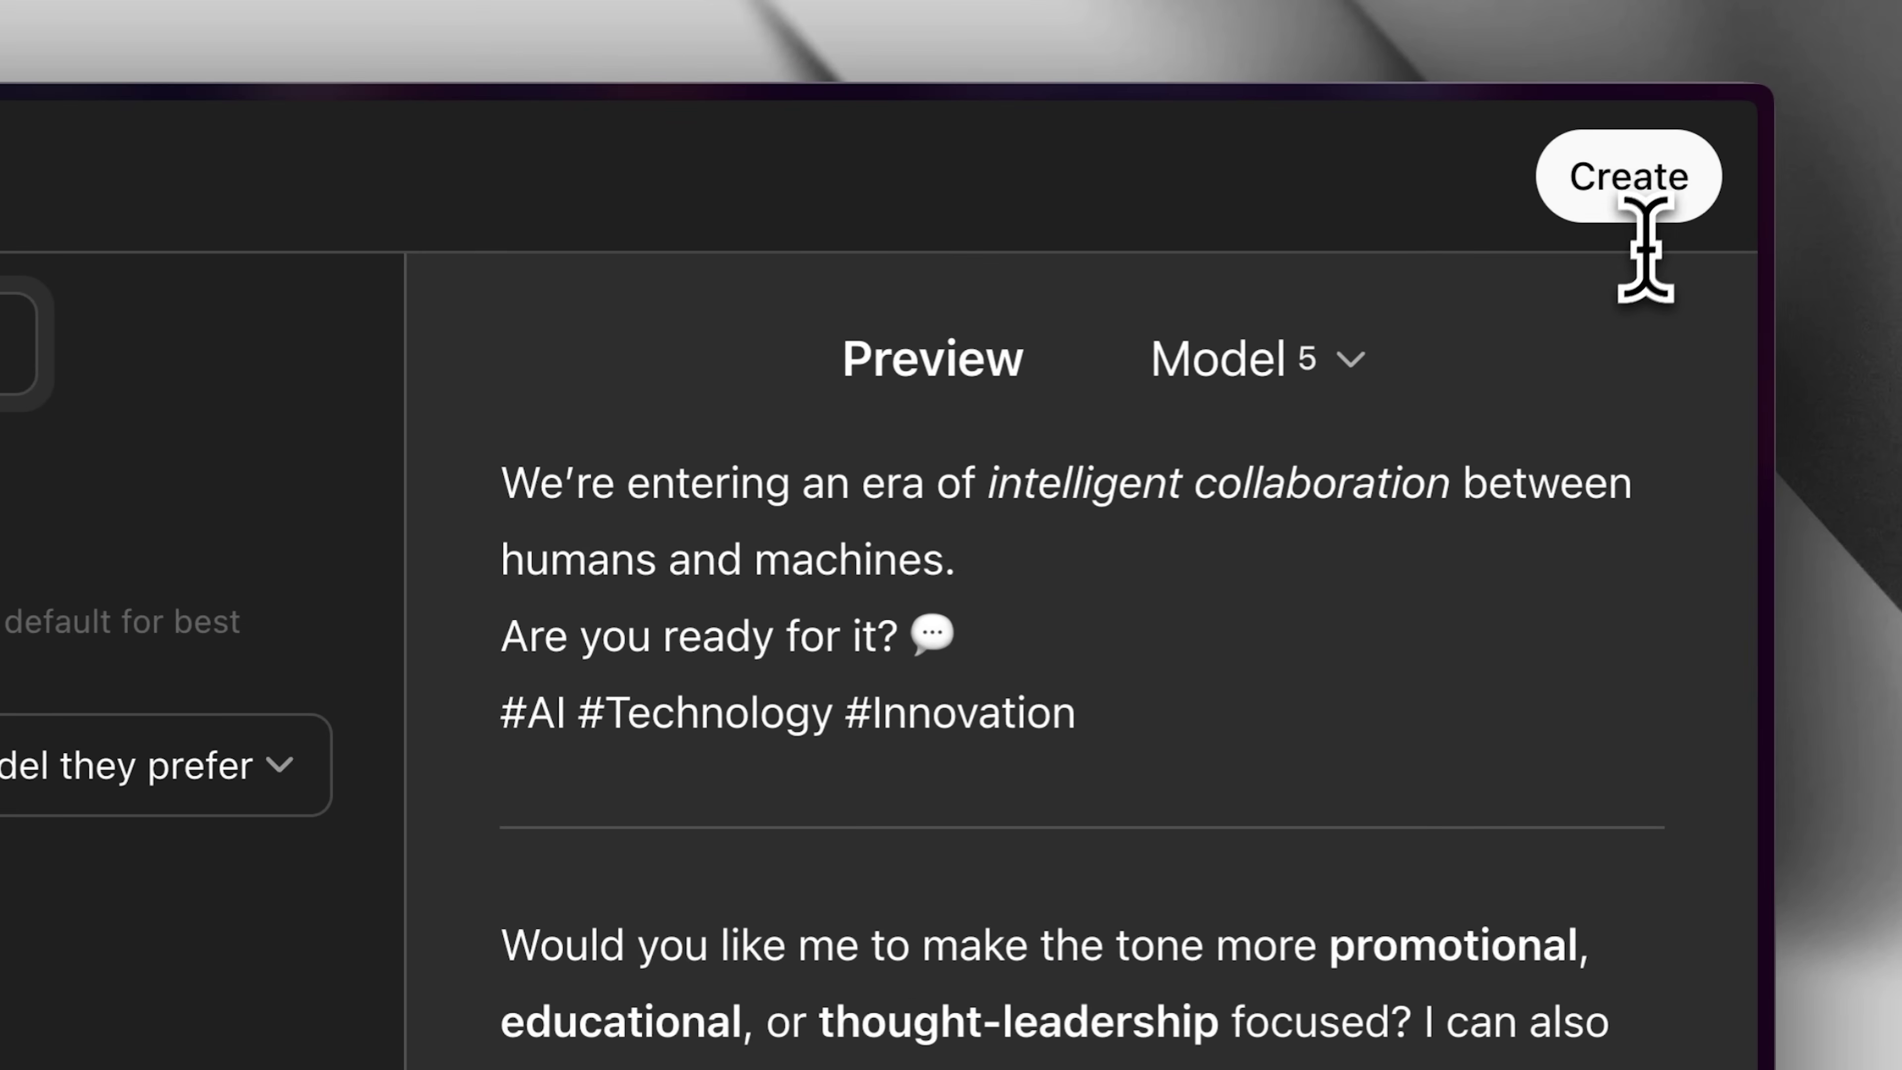
left_click(1648, 212)
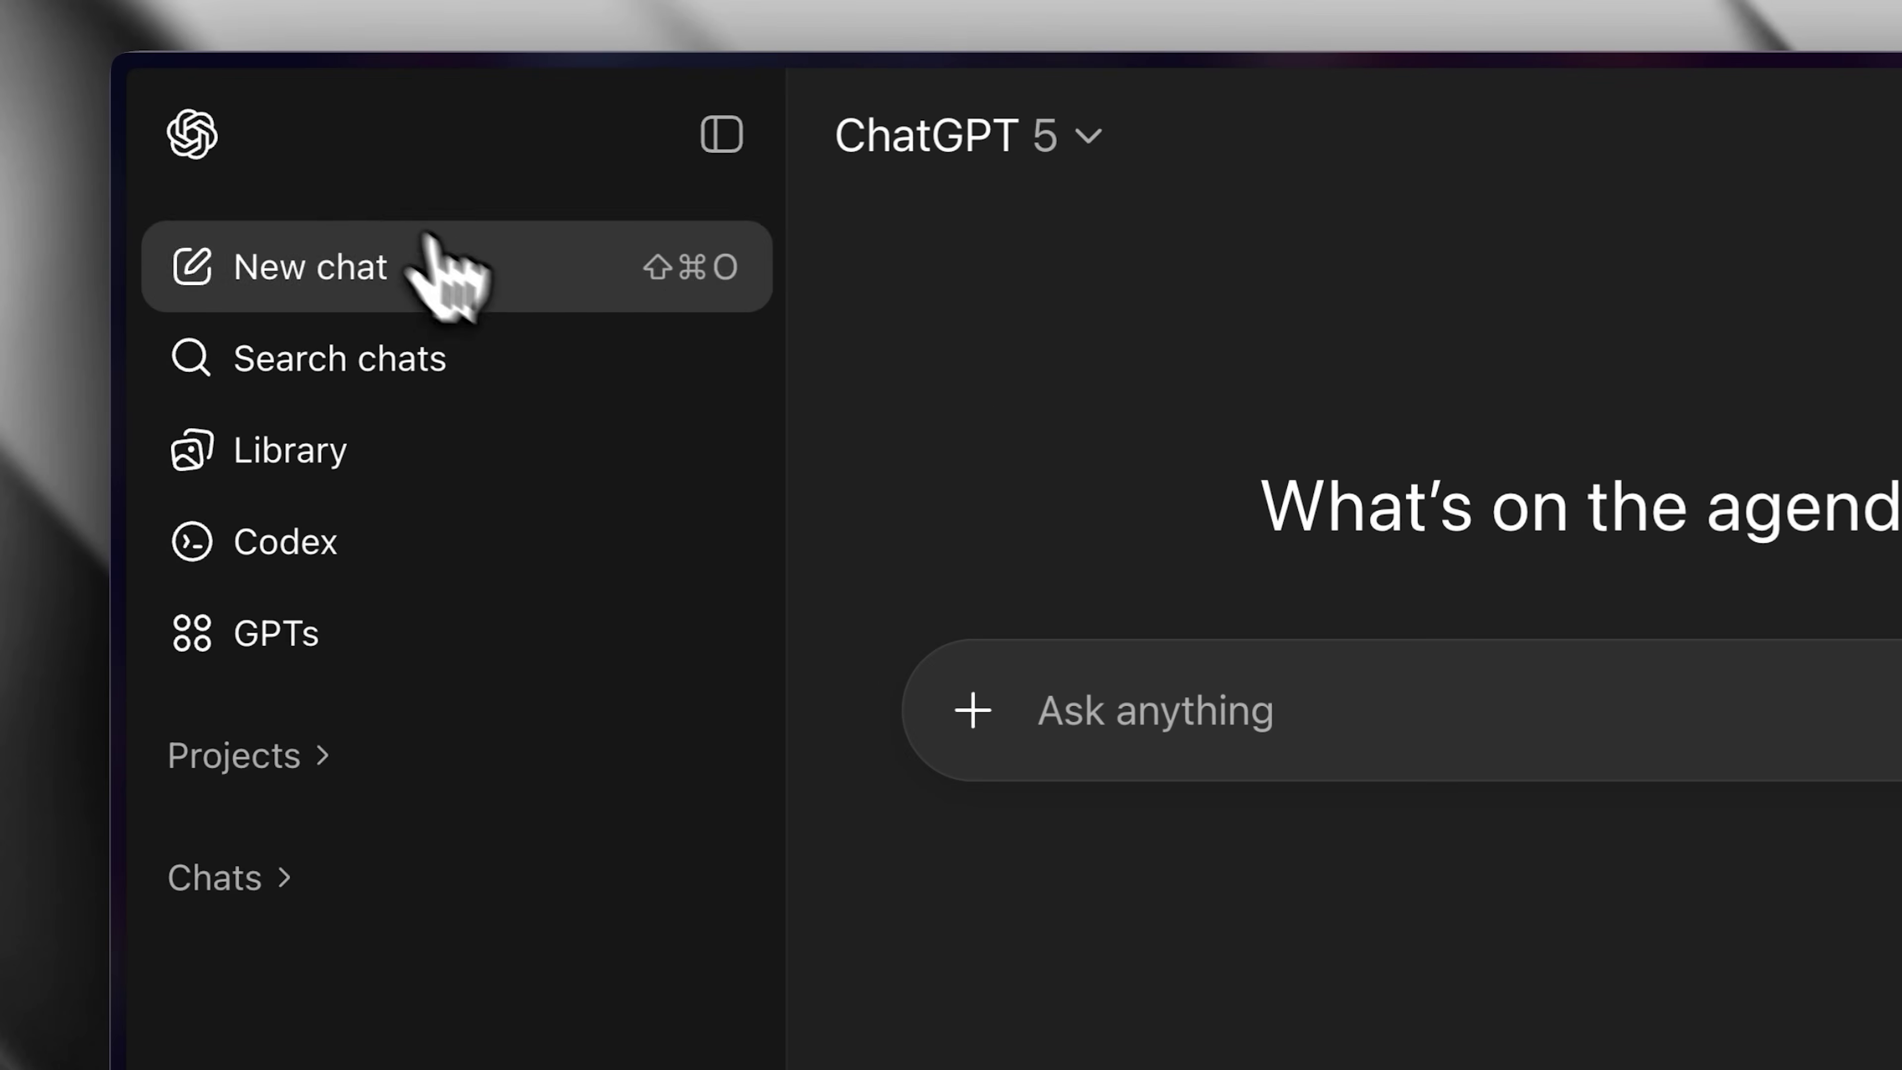
- Open Codex to view the finished HTML layout variations task and its IDE settings
left_click(683, 525)
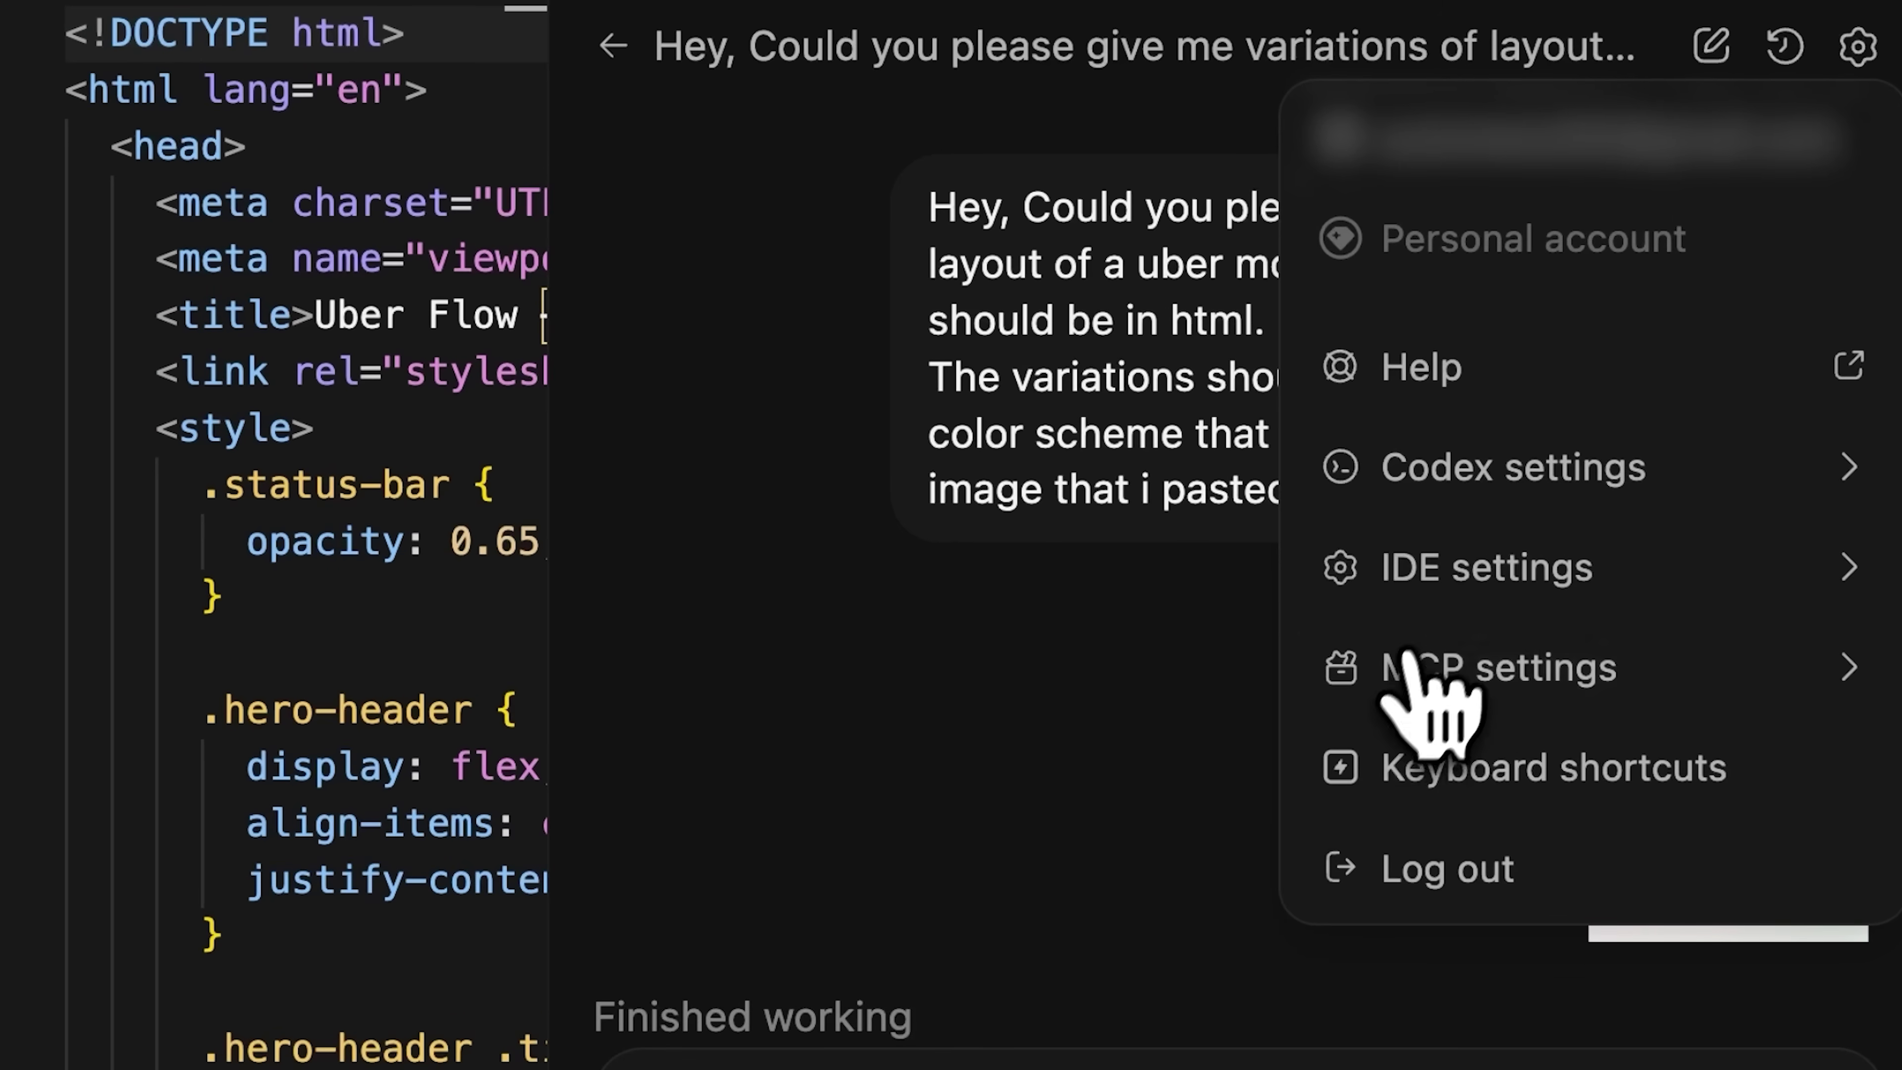
mouse_move(1460, 581)
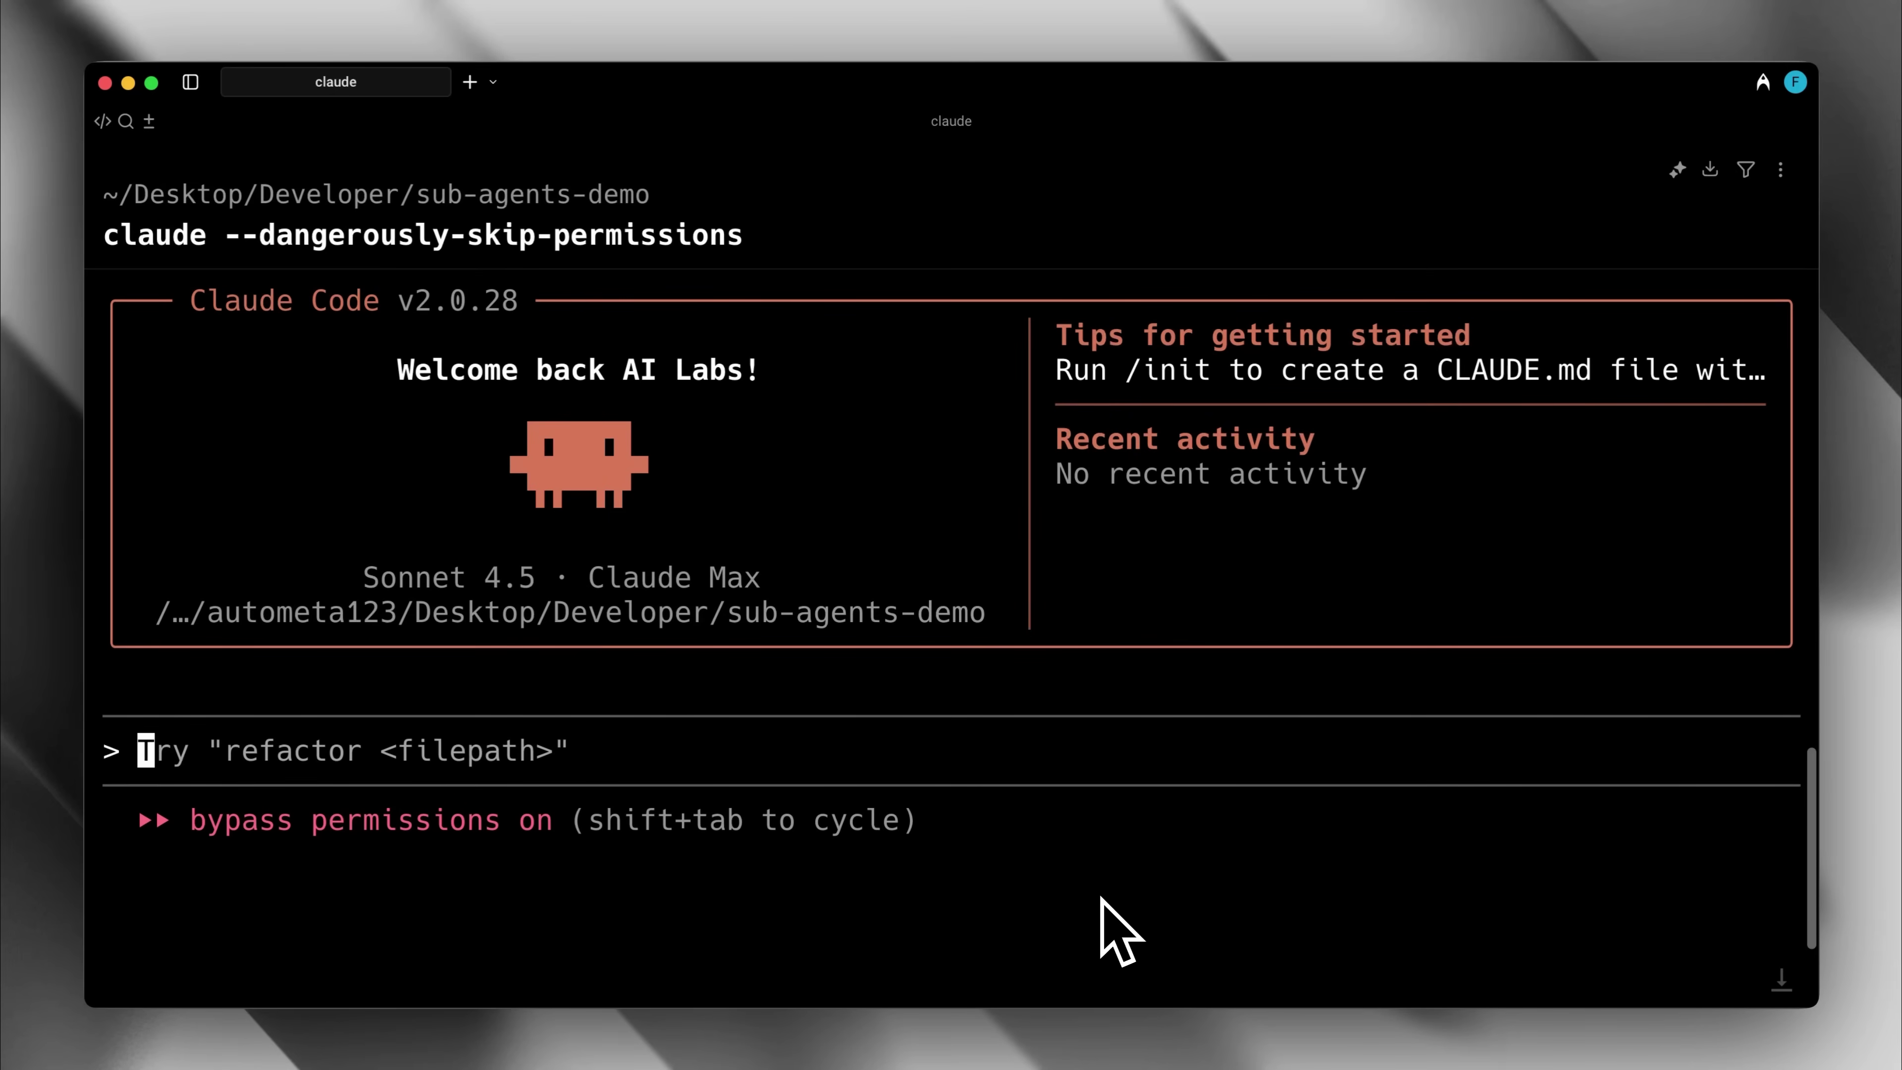
- Ask Claude Code to 'explain the code base' of the sub-agents-demo project
type("ex")
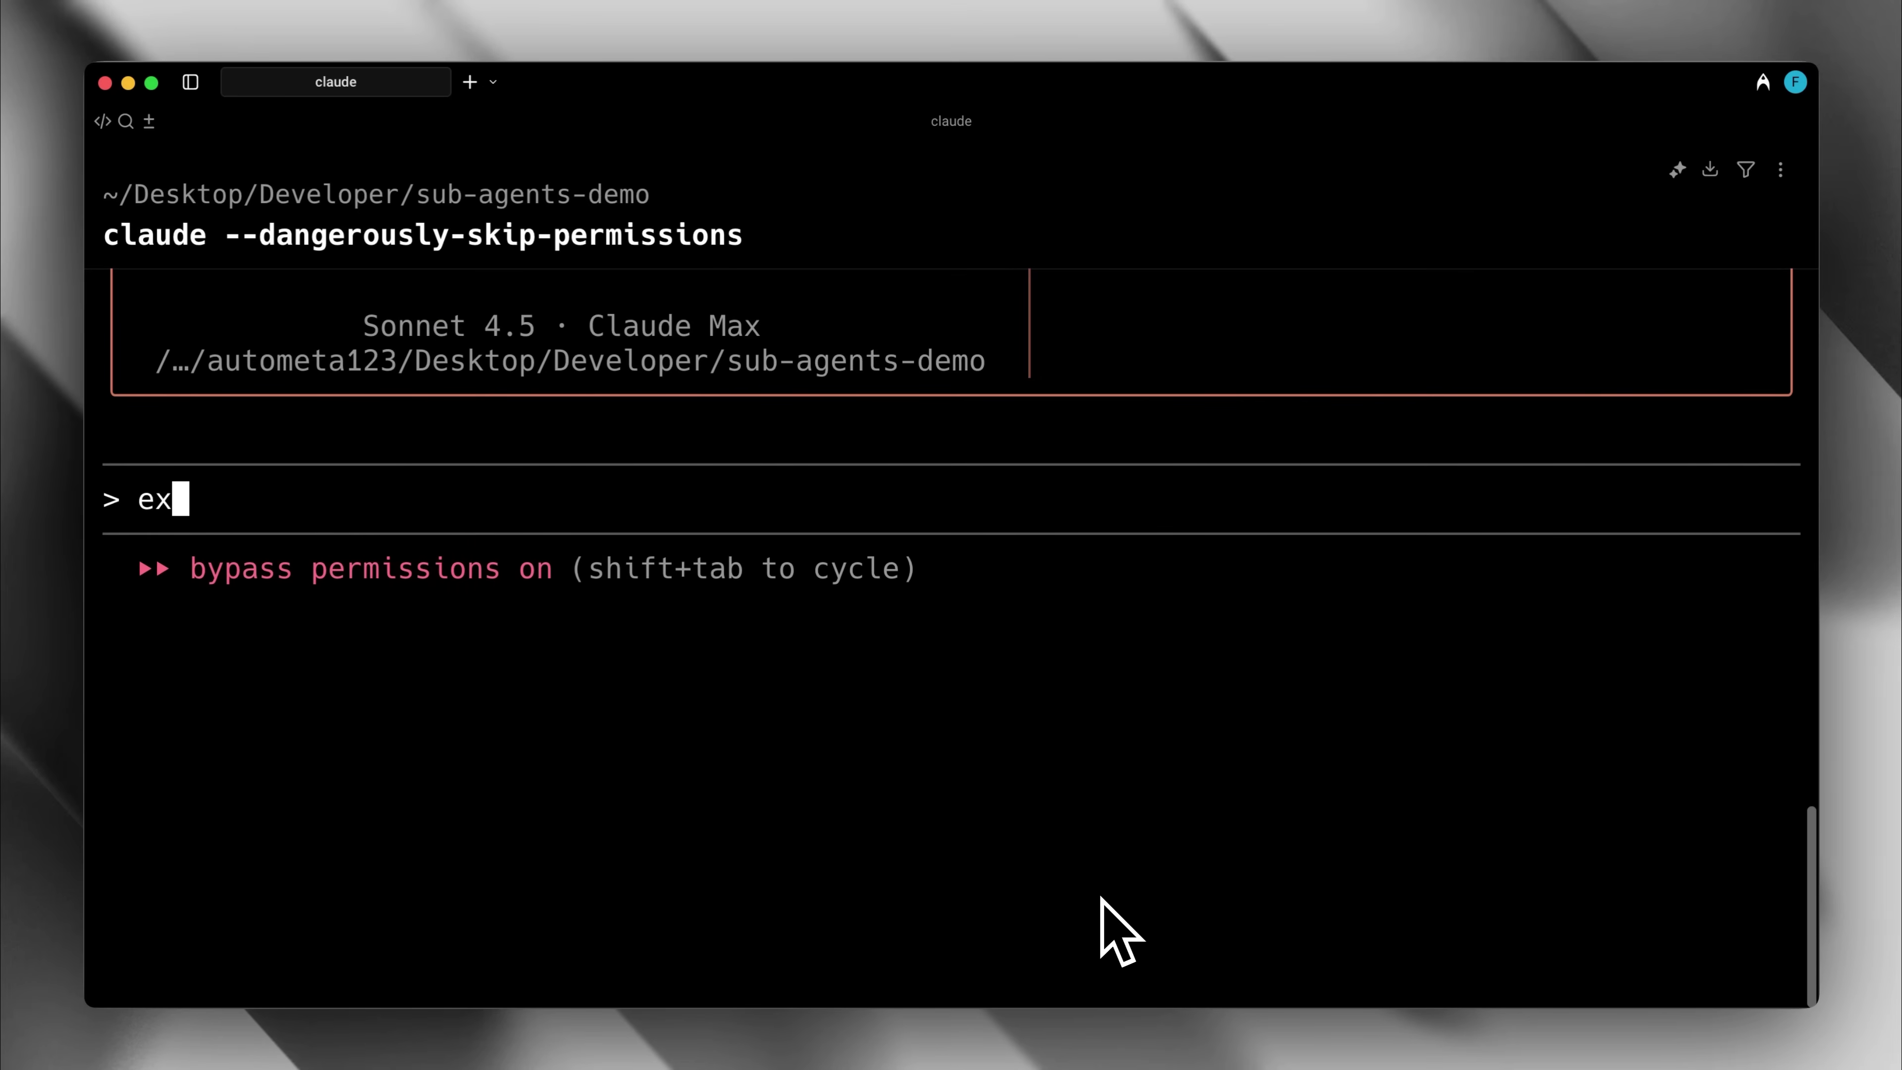
type("plain the code base")
key("Return")
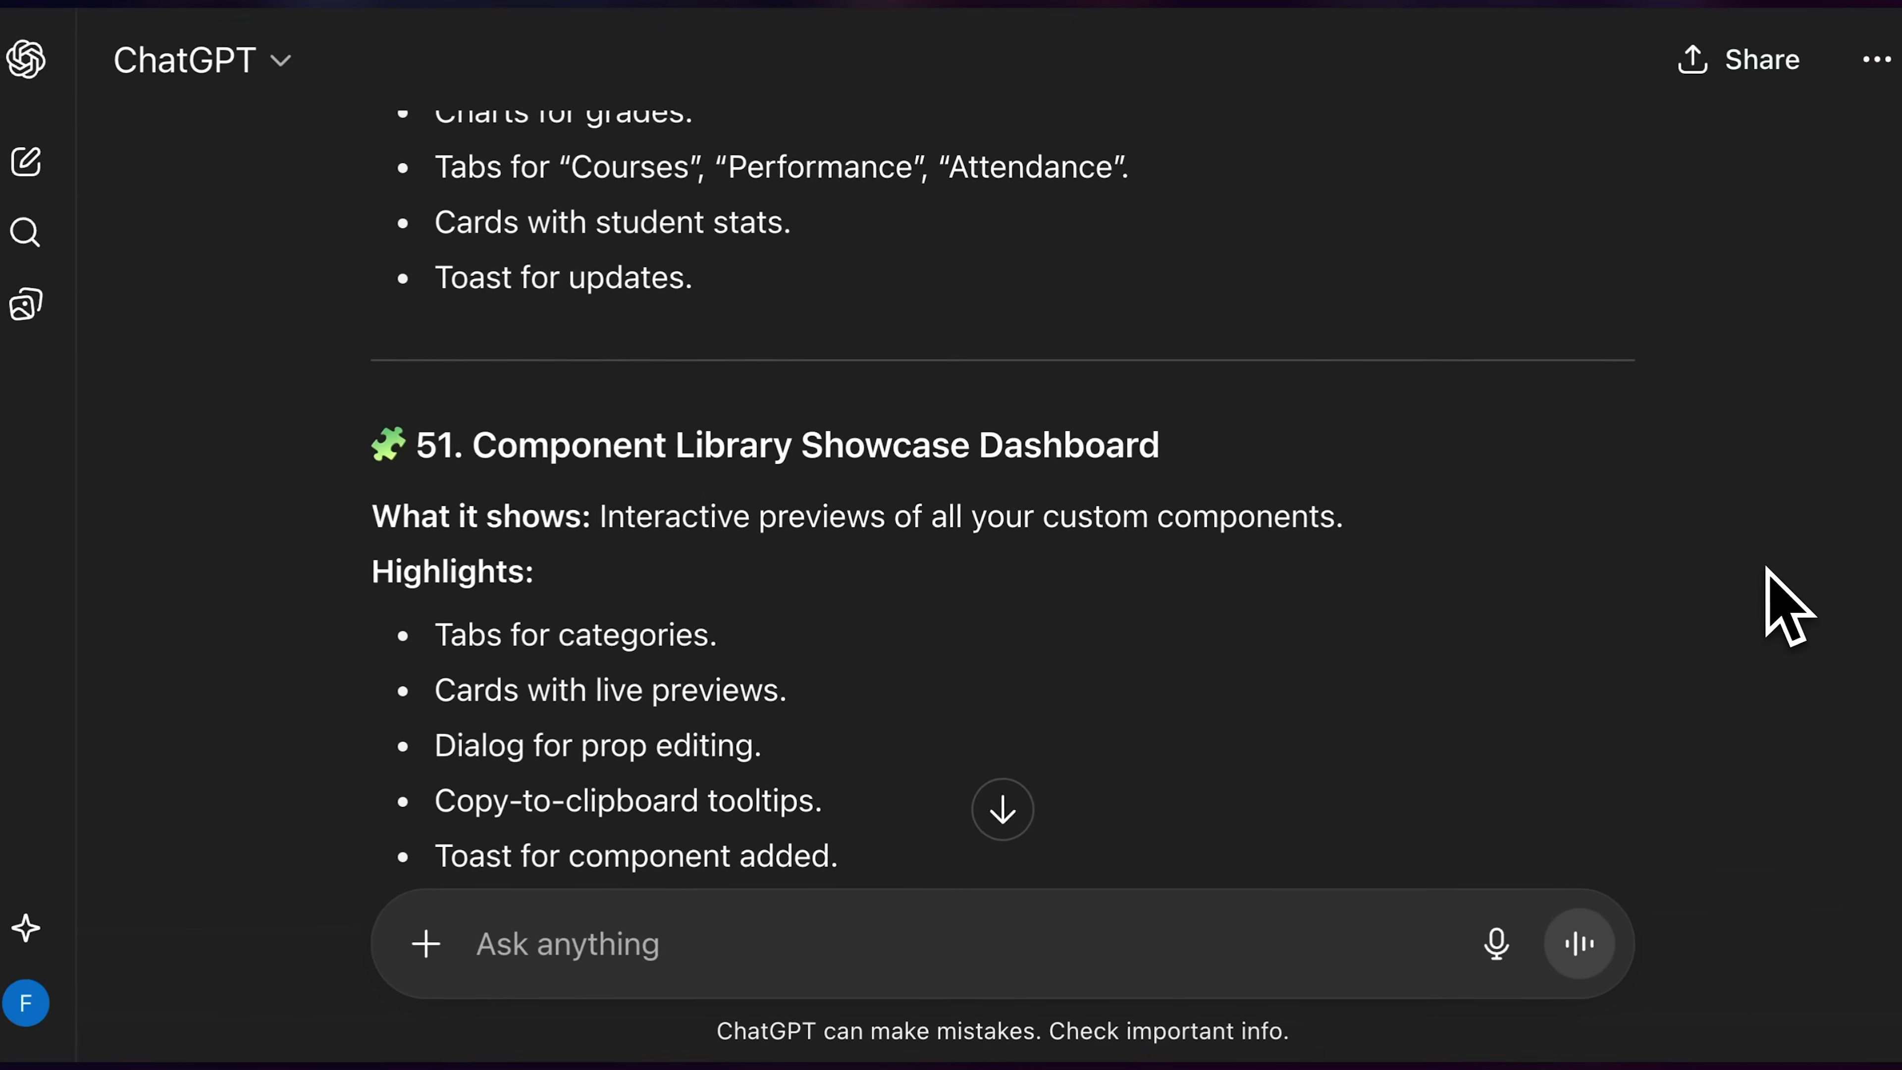
- Scroll through the dashboard ideas and the smartphone memory research report's multitasking passage
scroll(1835, 607, "down", 20)
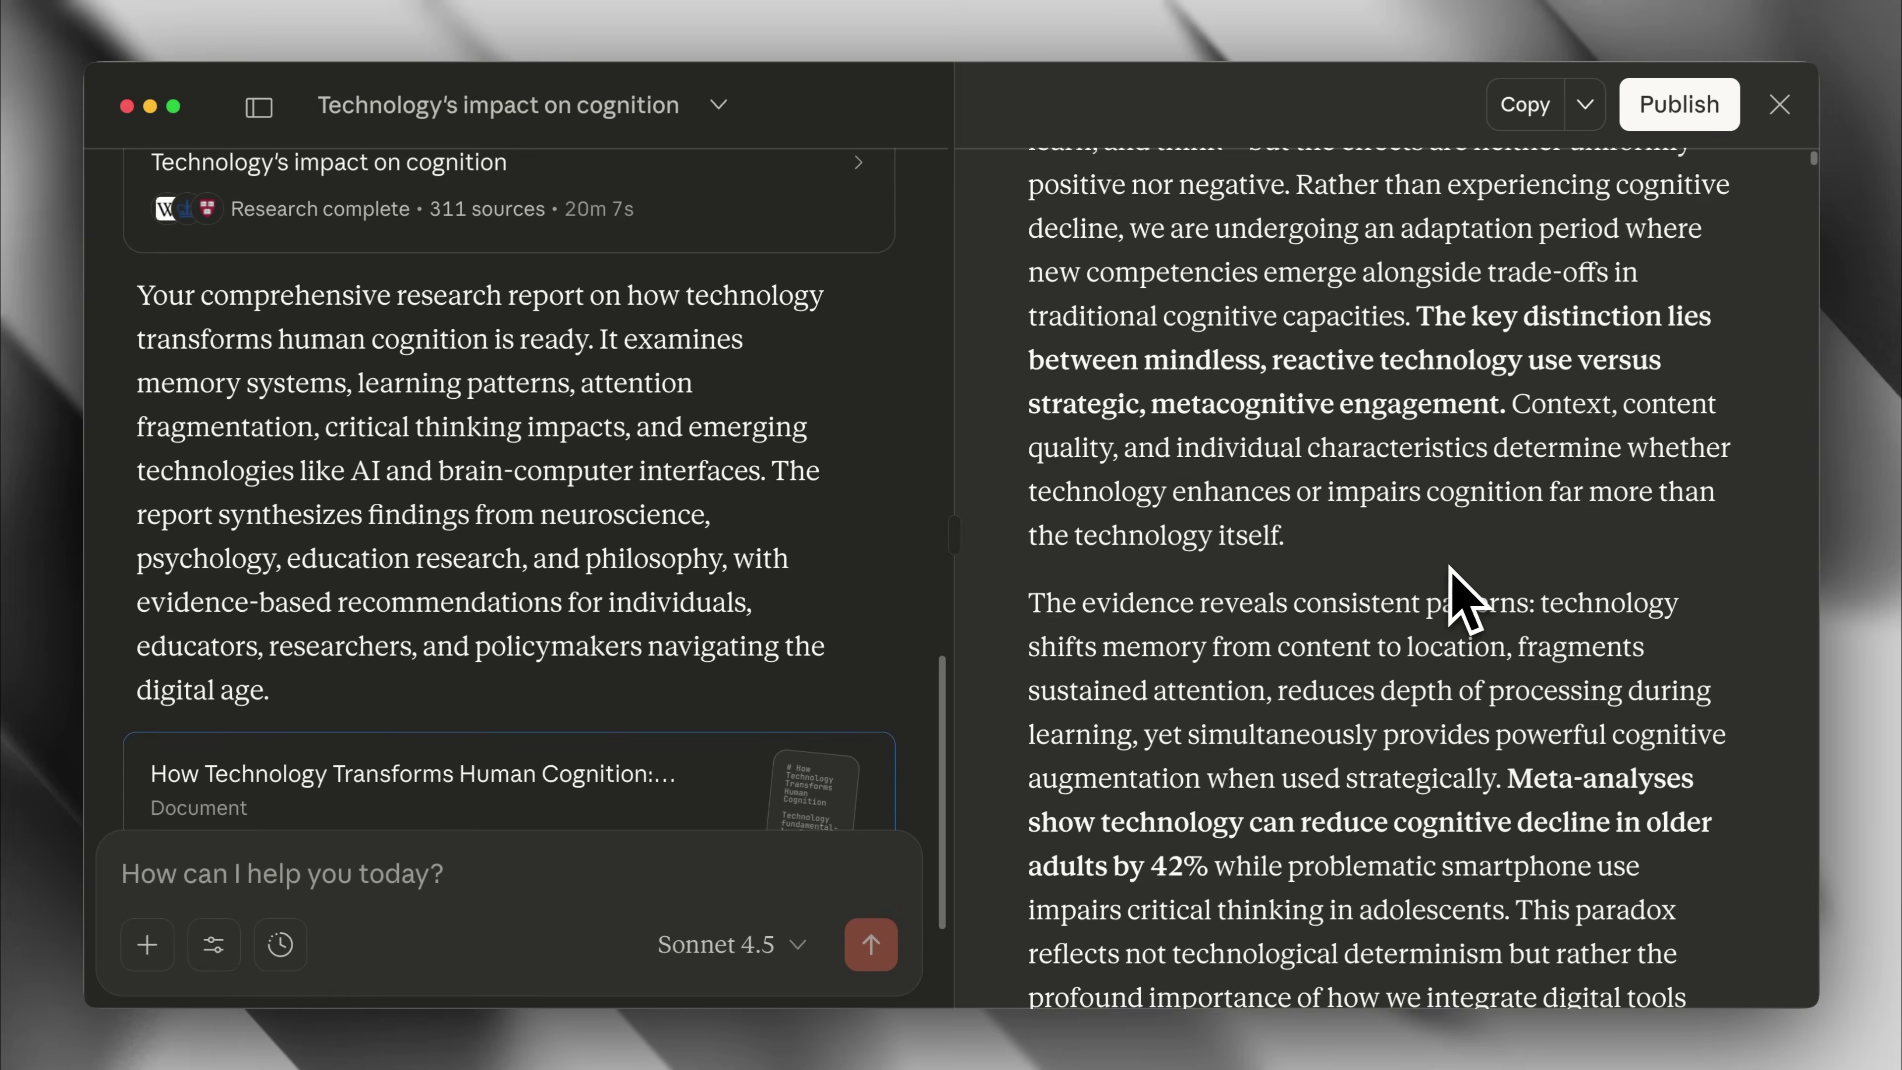
scroll(1450, 570, "down", 20)
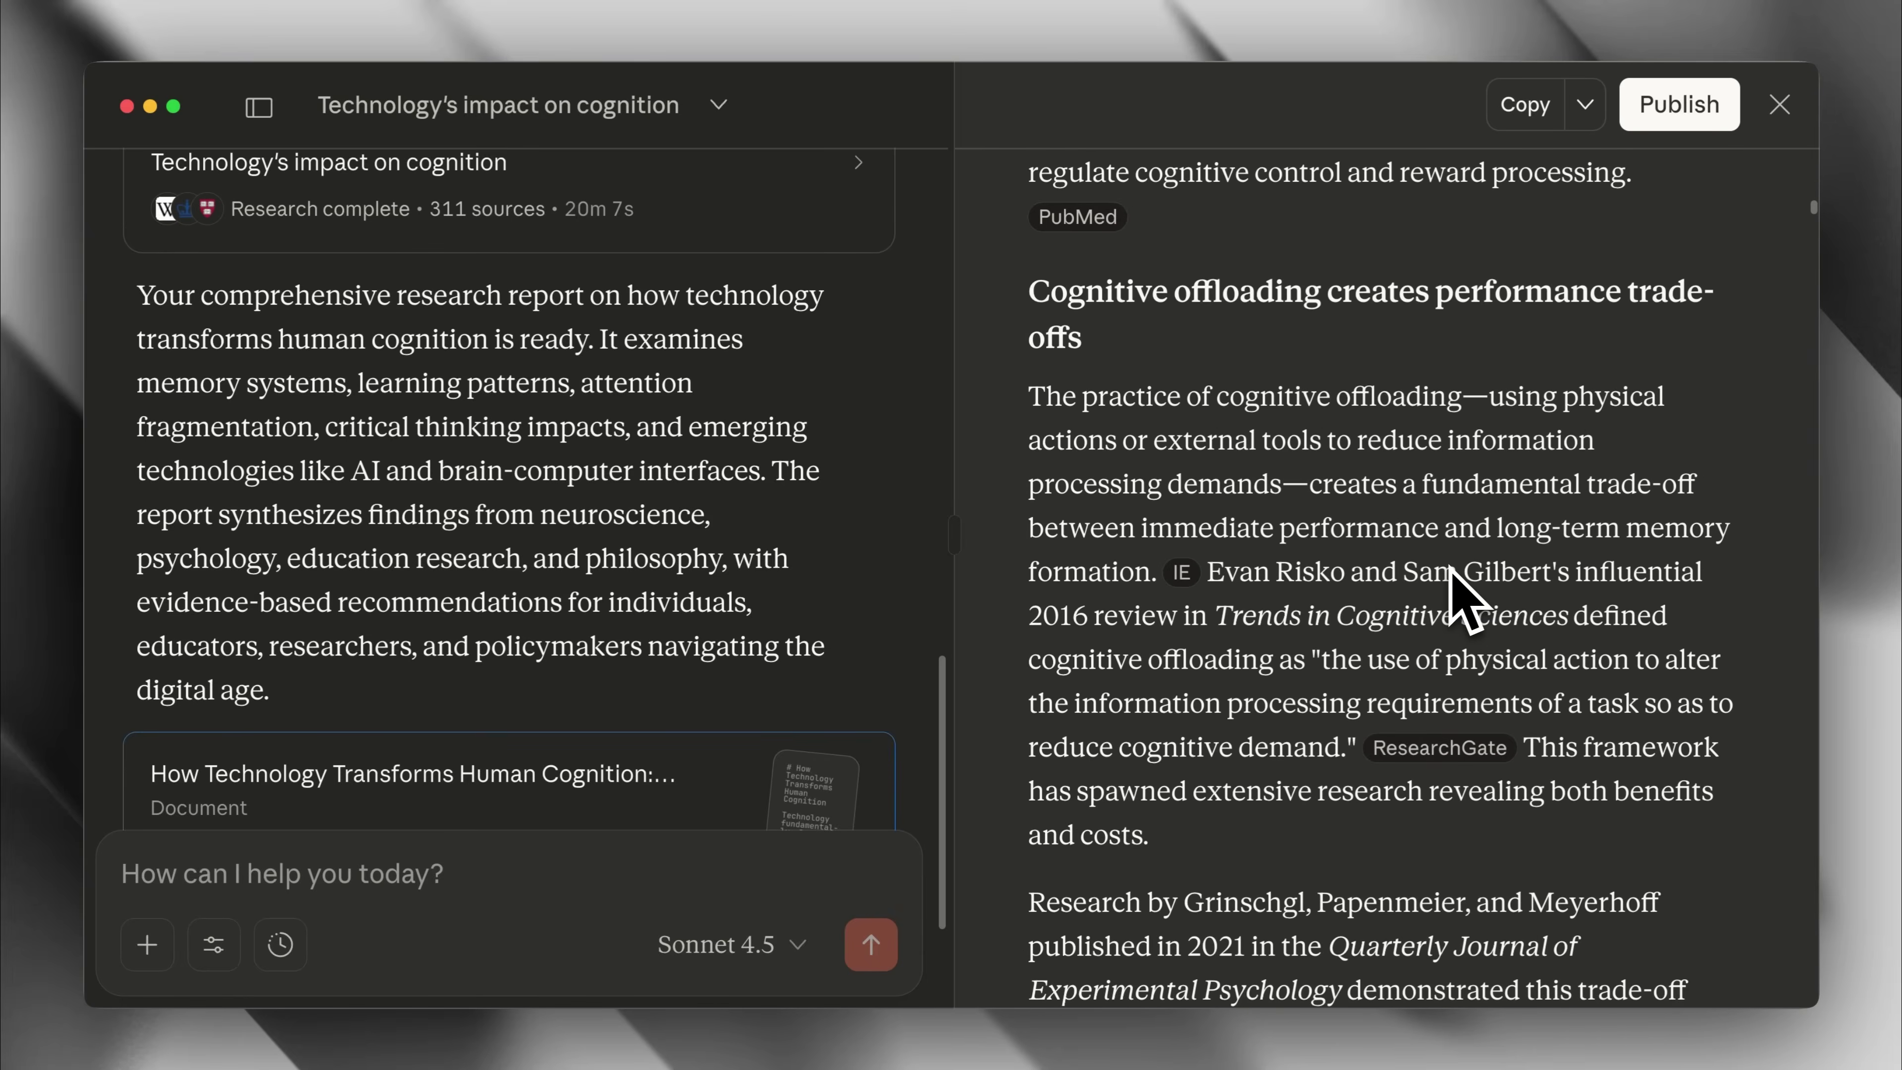
scroll(1450, 570, "down", 15)
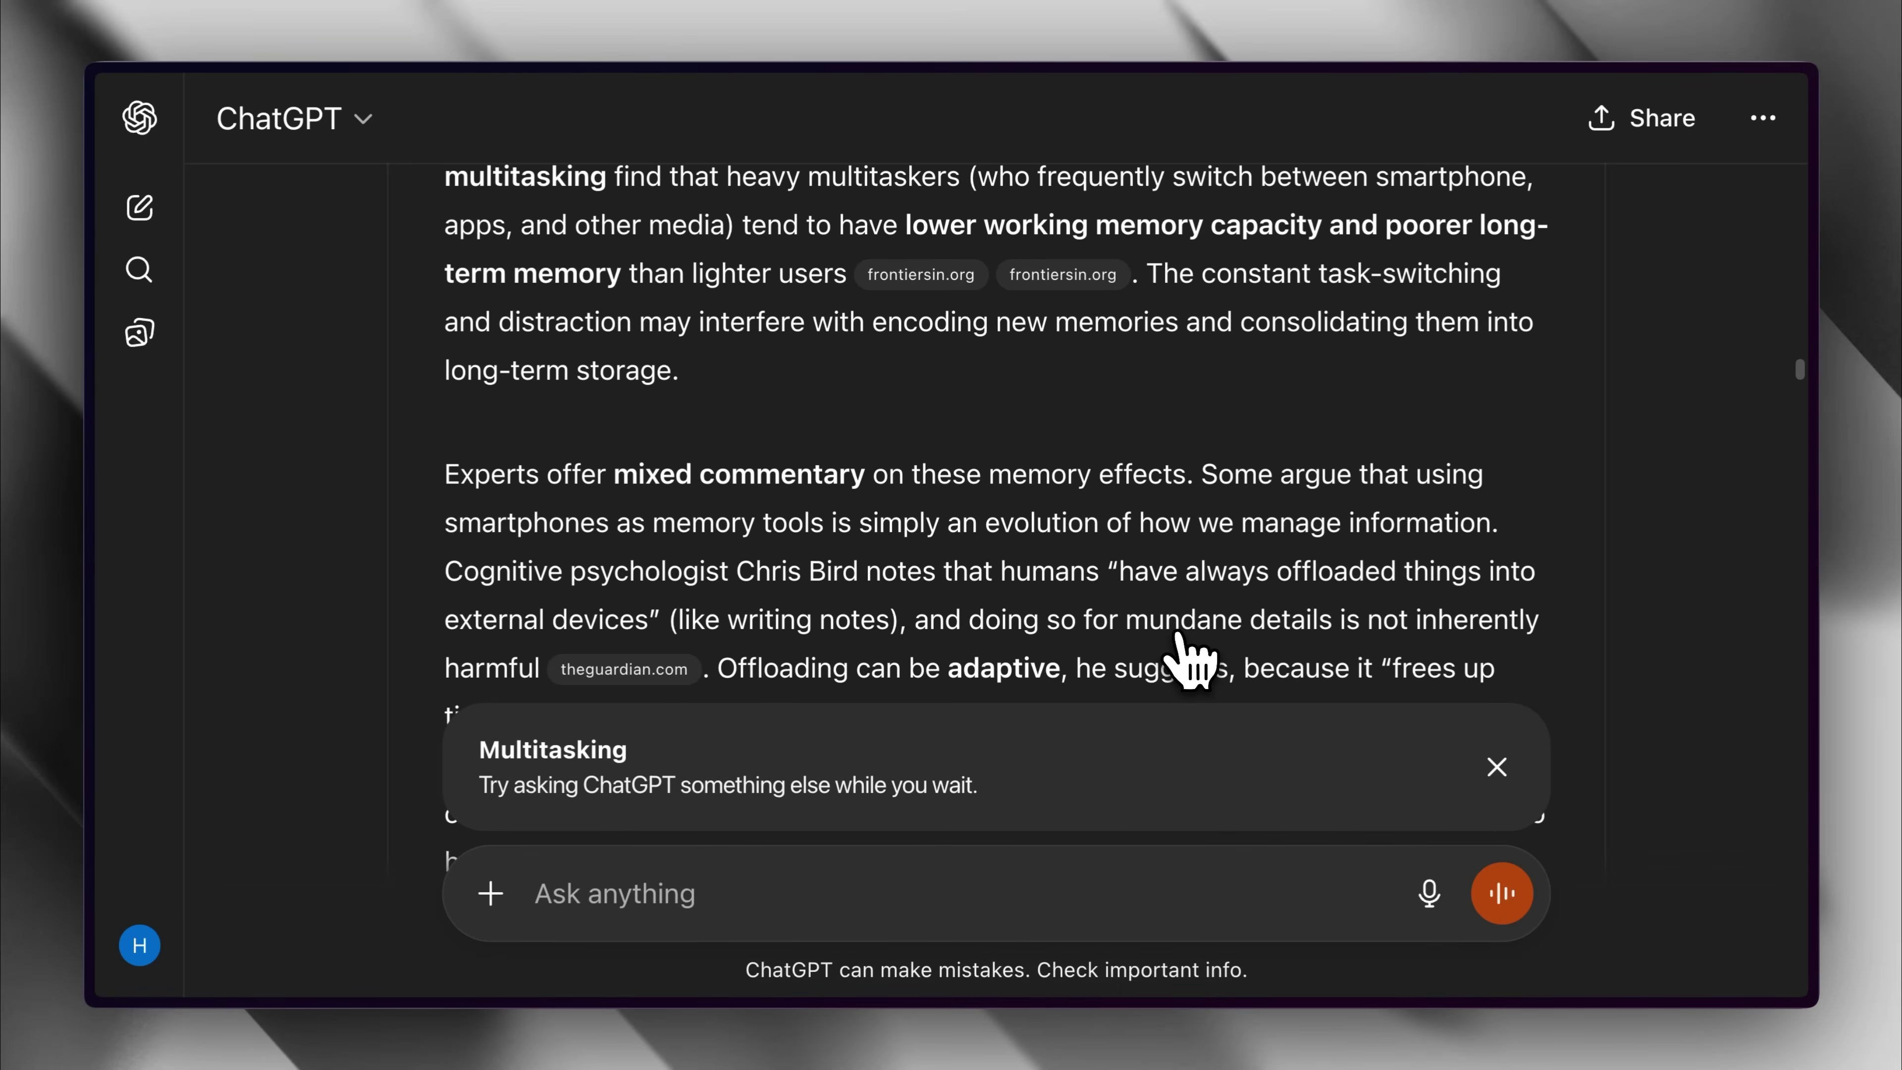
scroll(1191, 659, "down", 20)
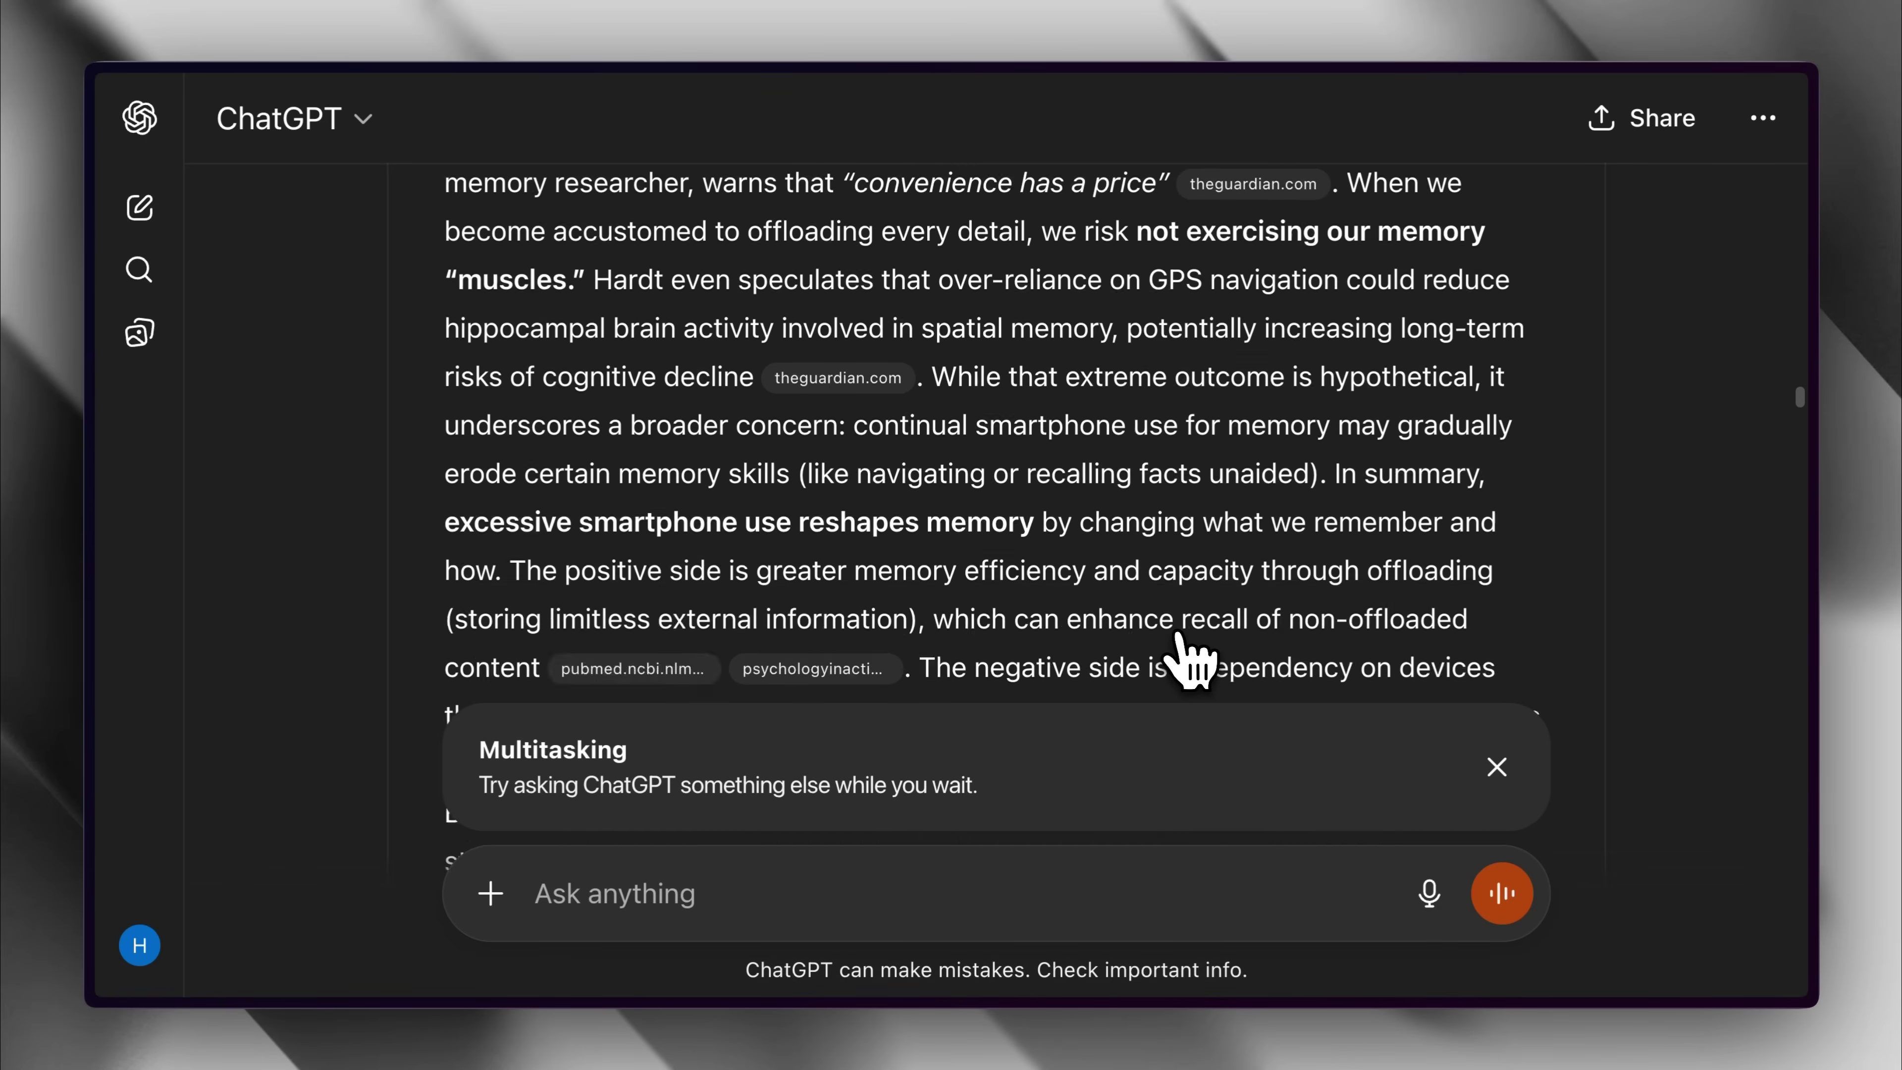